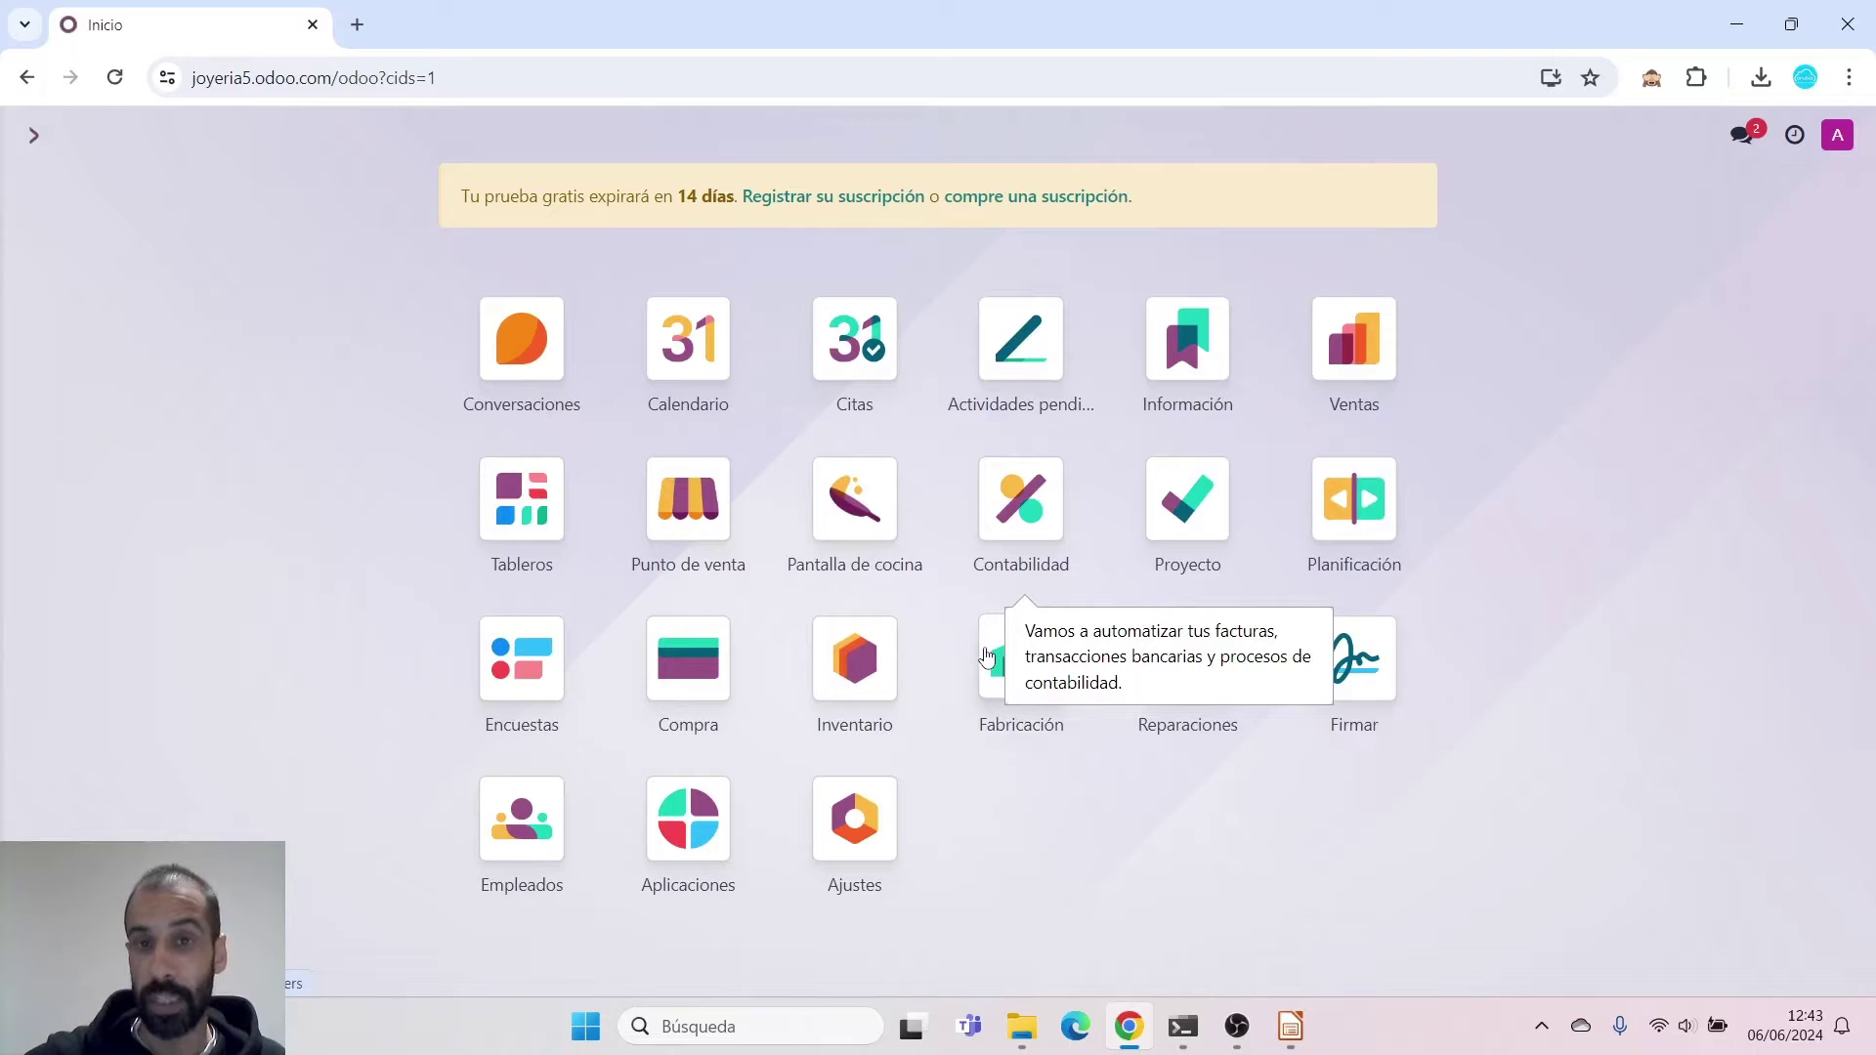
# Open the Fabricación settings and check the Ordenes de trabajo option under Operaciones
pyautogui.click(990, 690)
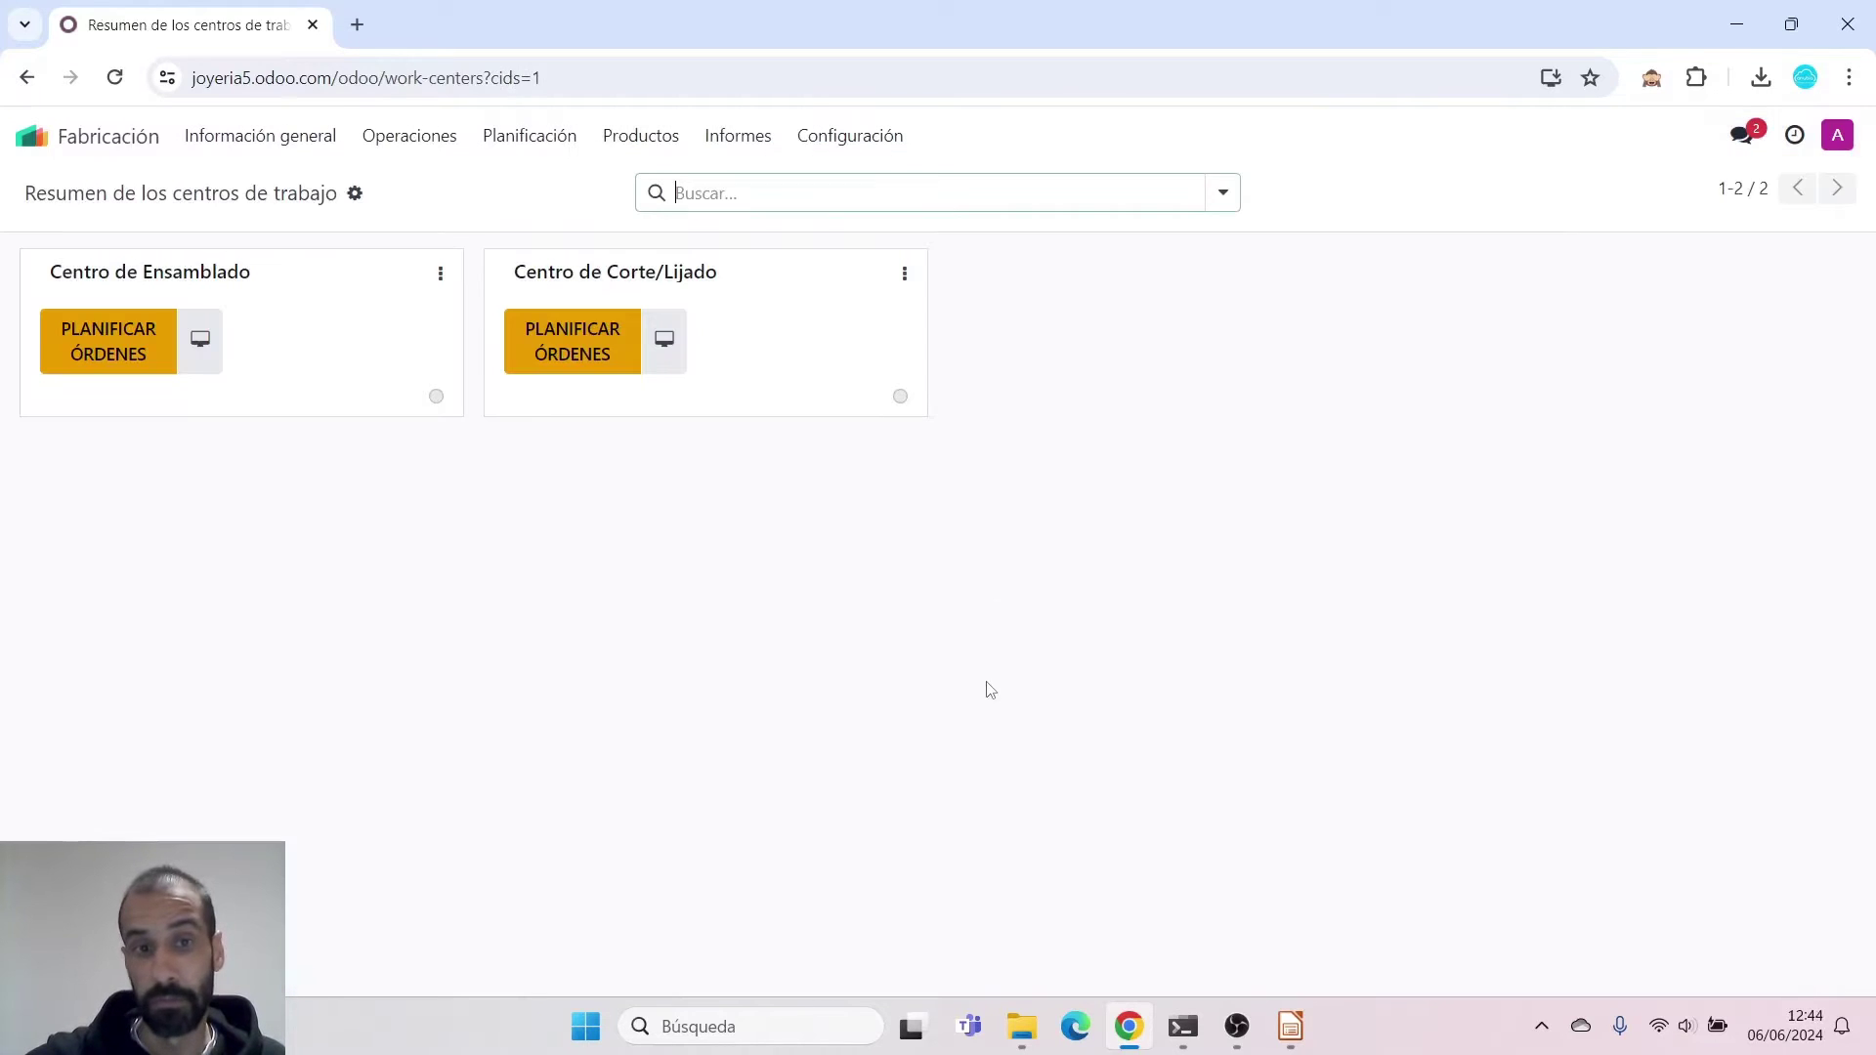
pyautogui.click(831, 138)
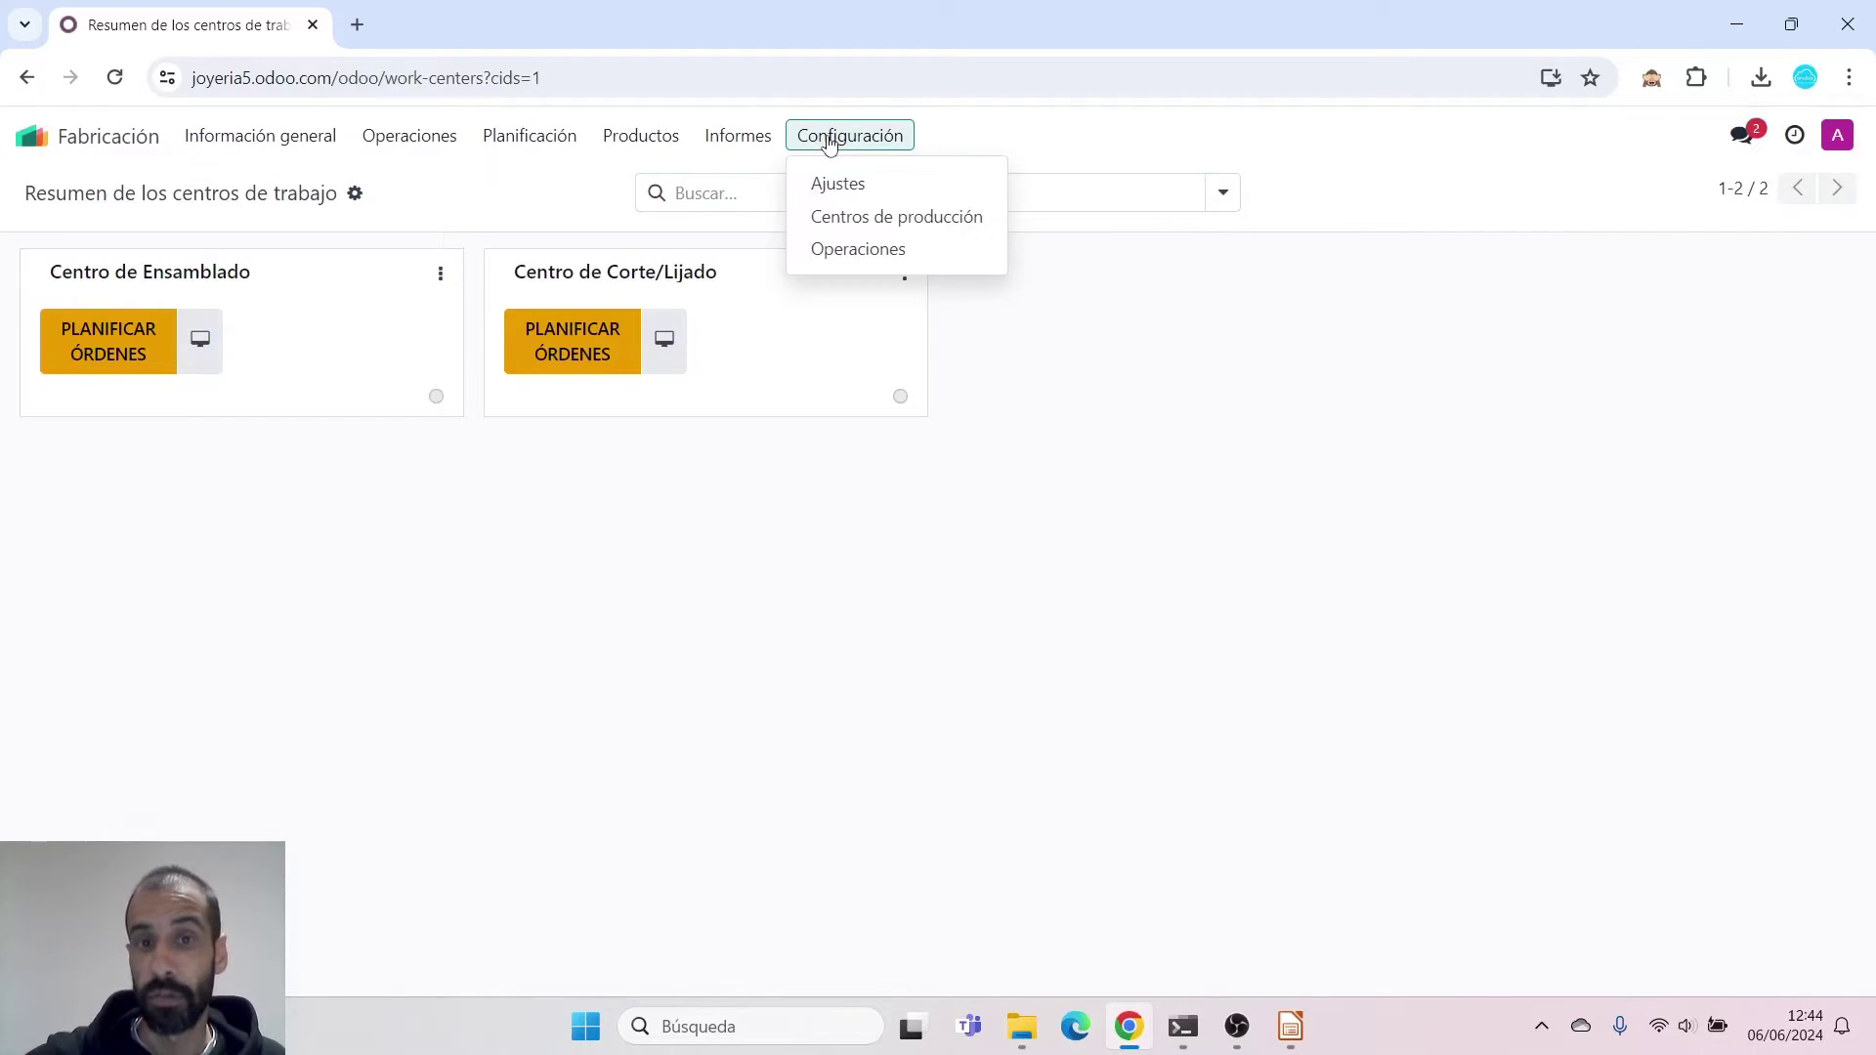
pyautogui.click(852, 187)
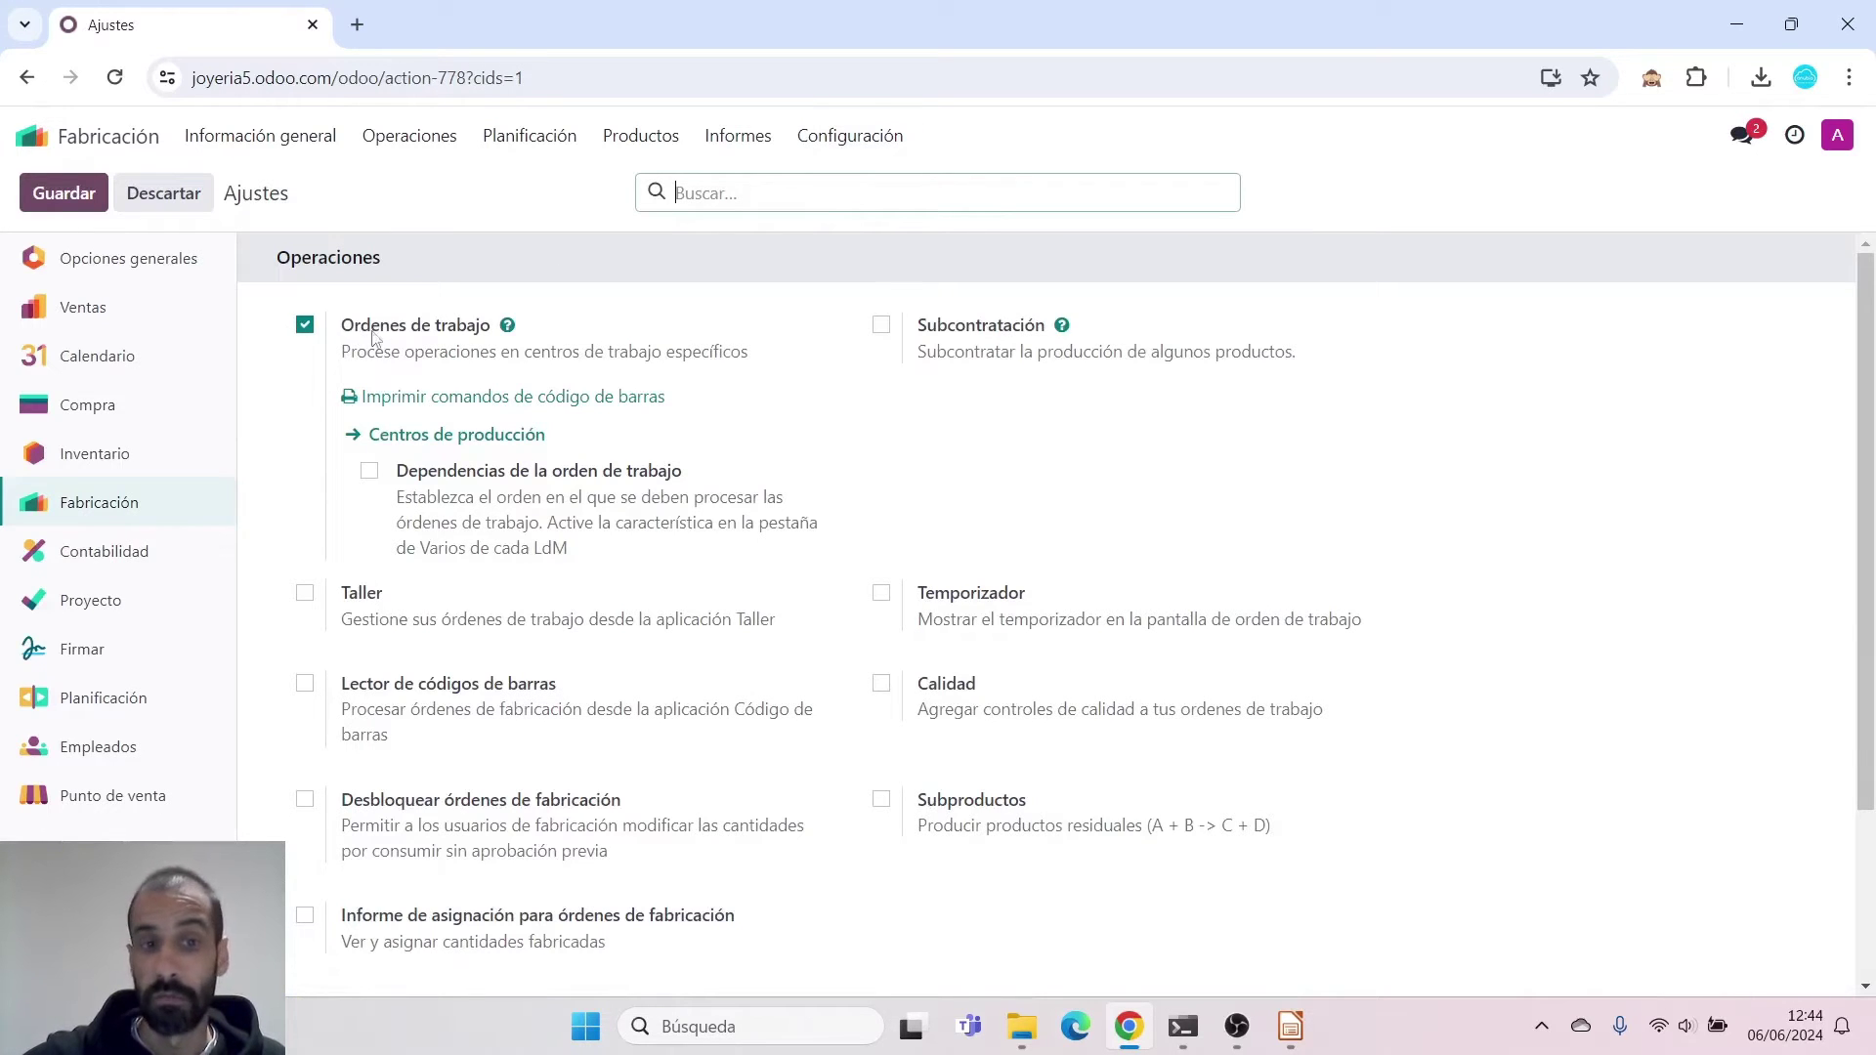
pyautogui.moveTo(329, 336)
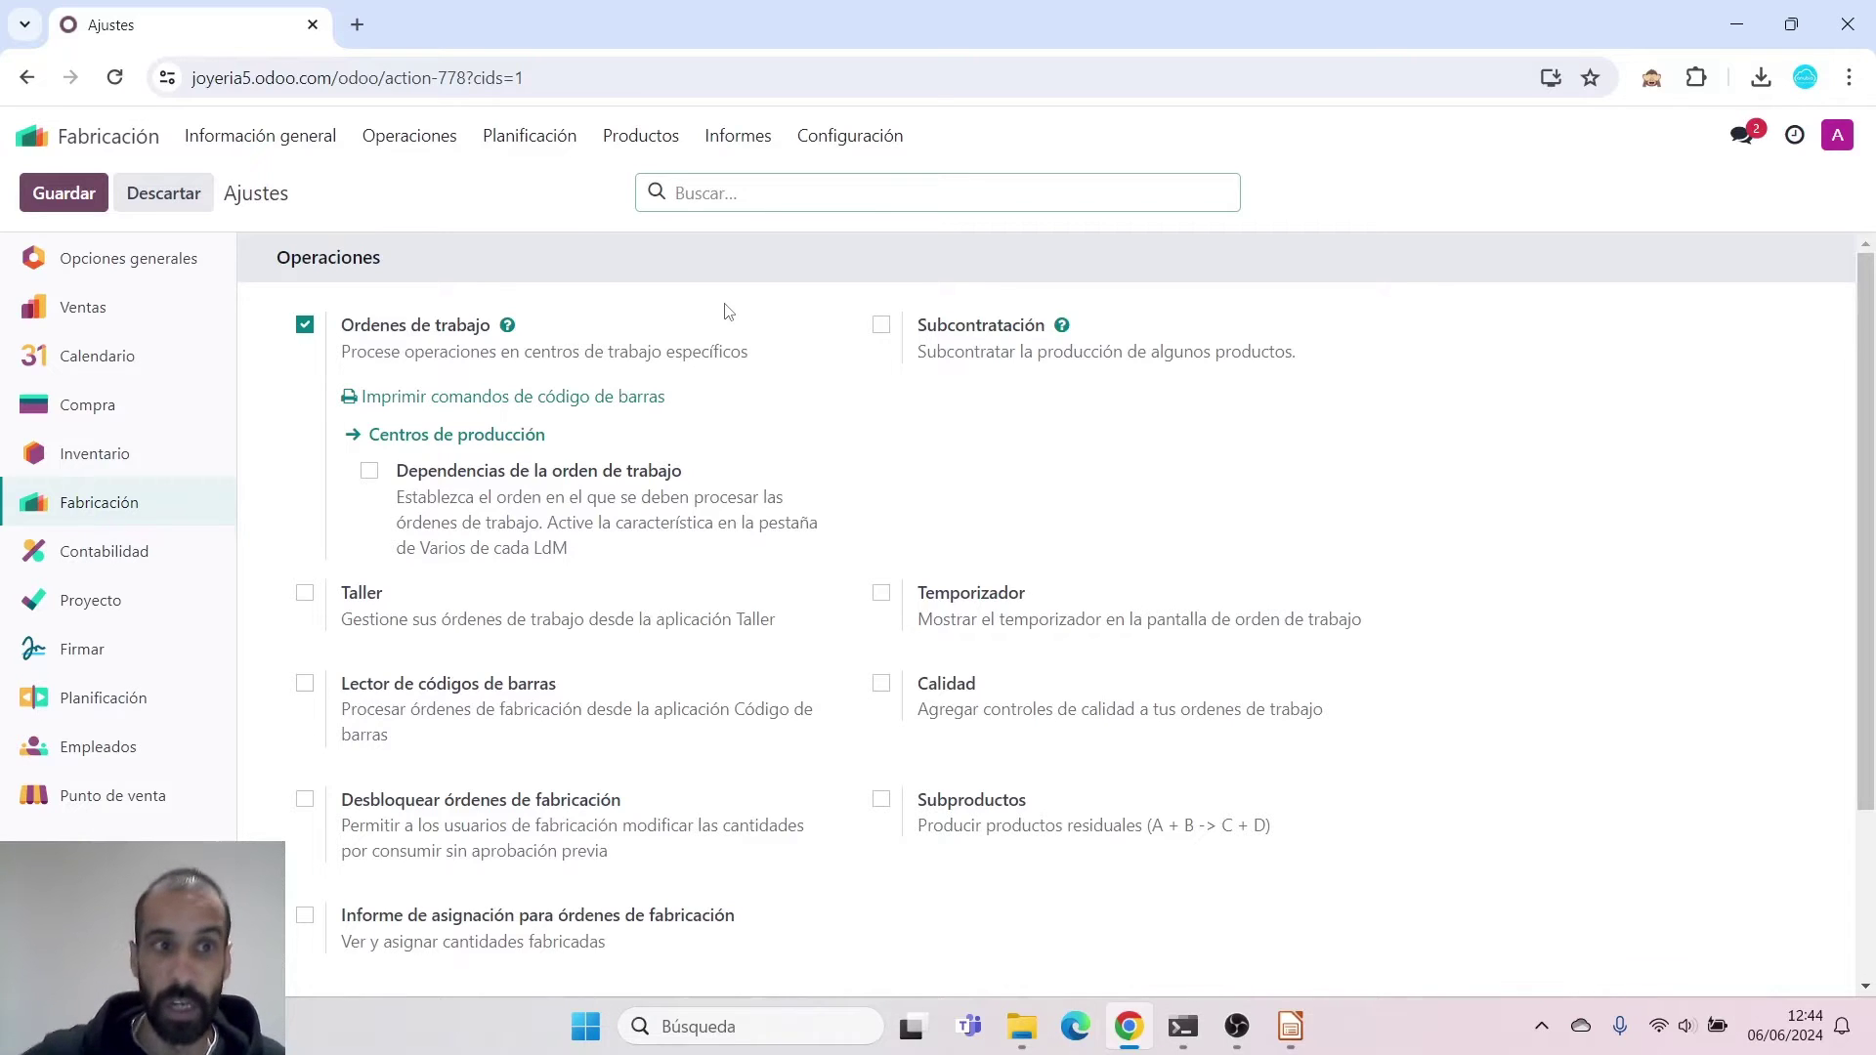
pyautogui.click(845, 138)
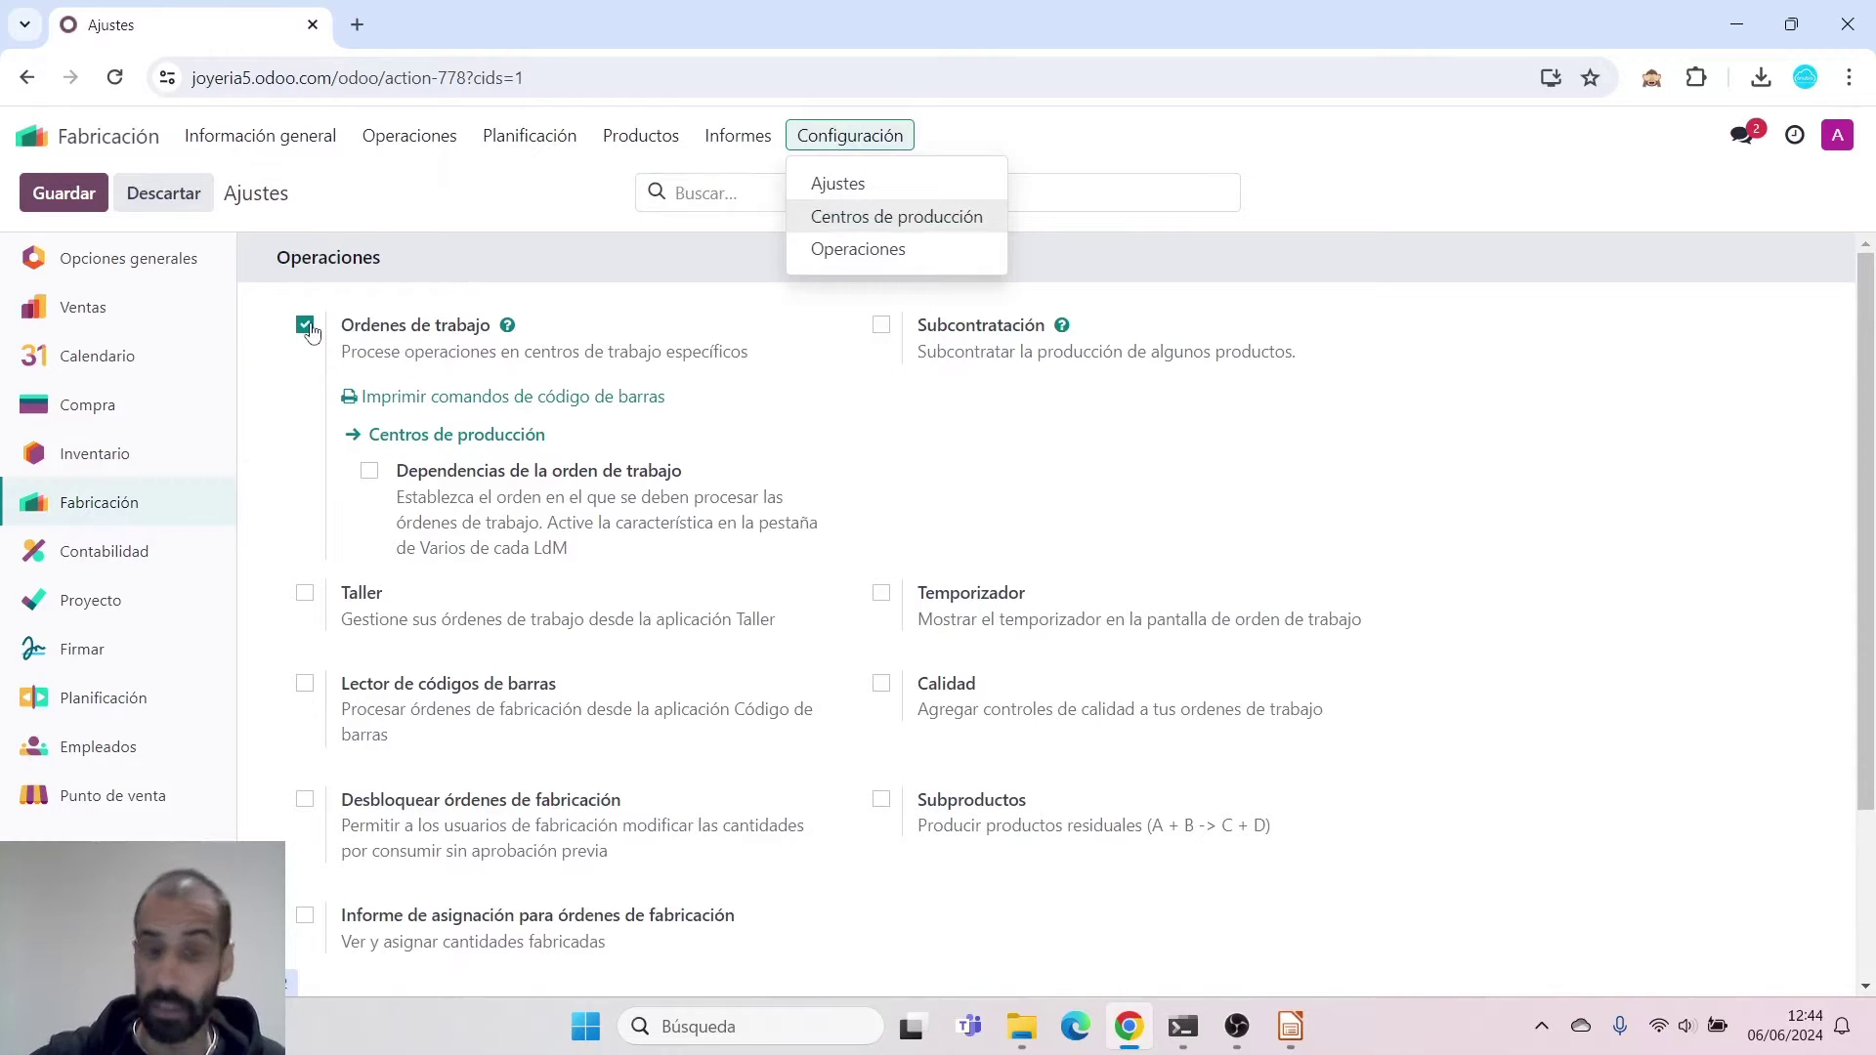
pyautogui.click(839, 404)
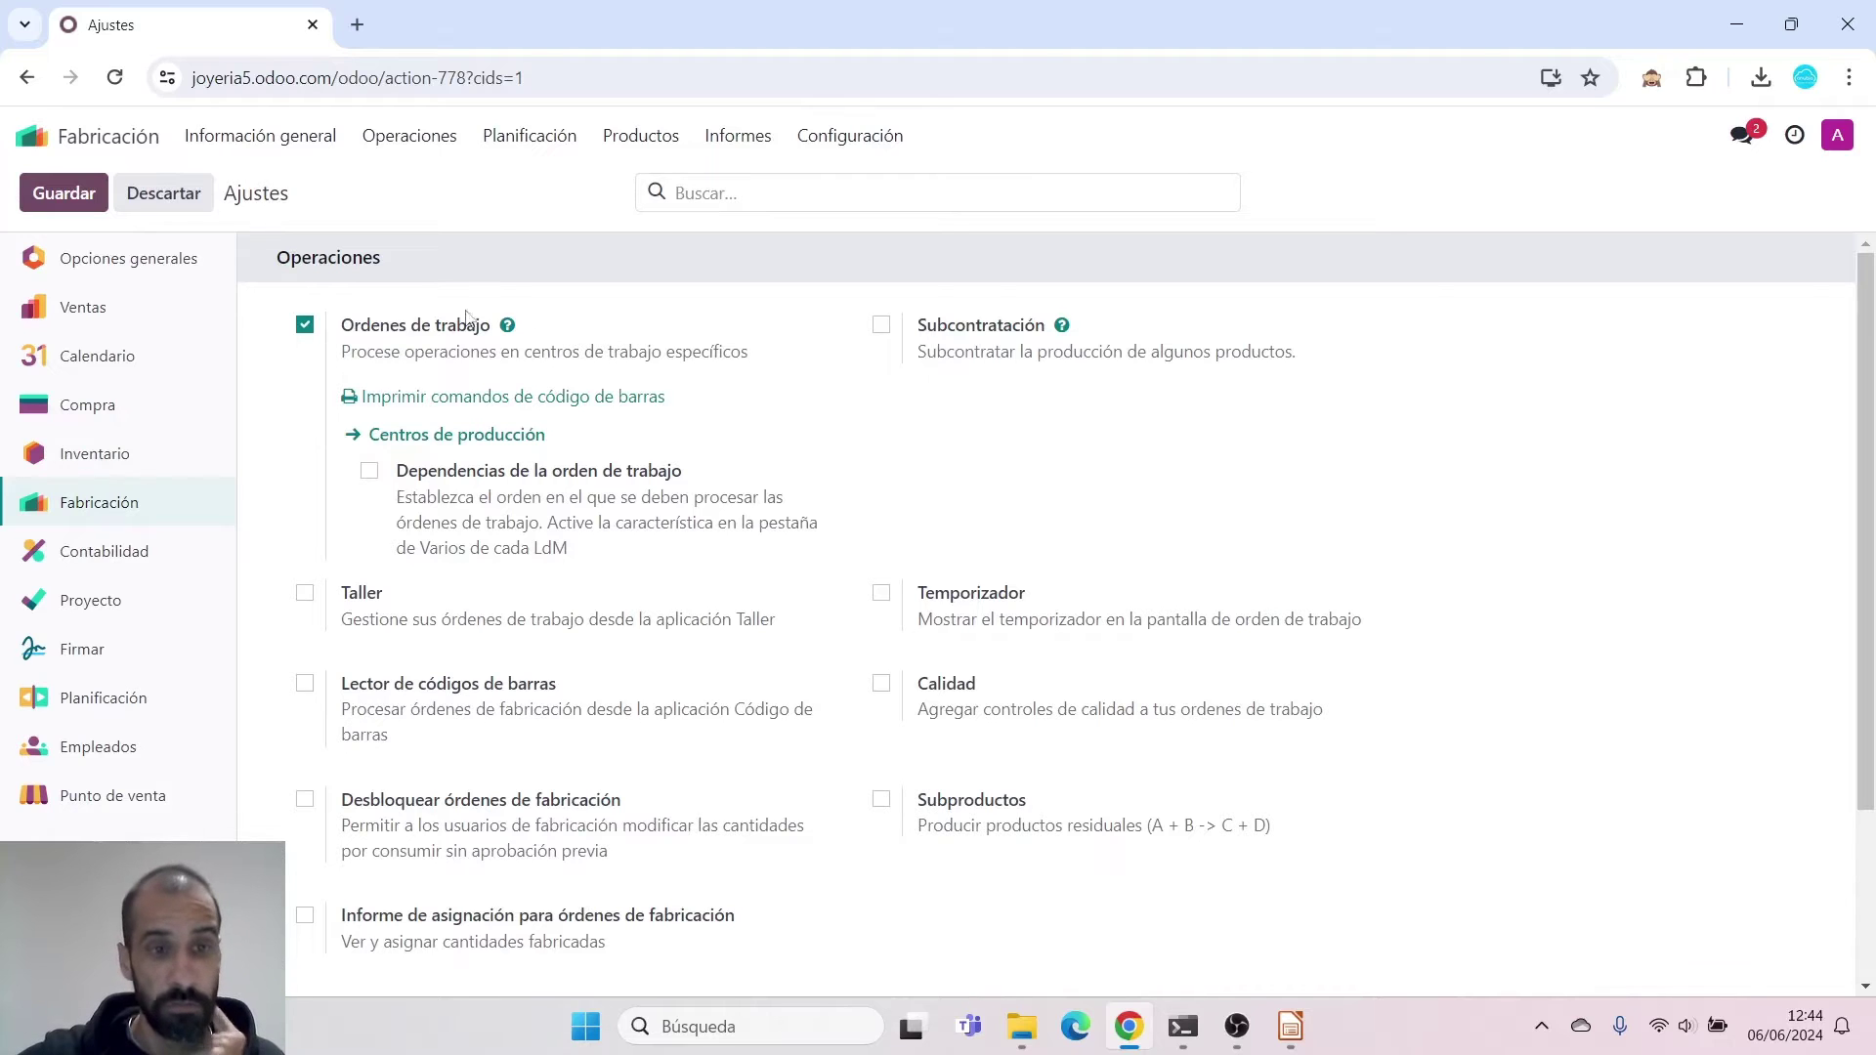
pyautogui.moveTo(394, 323)
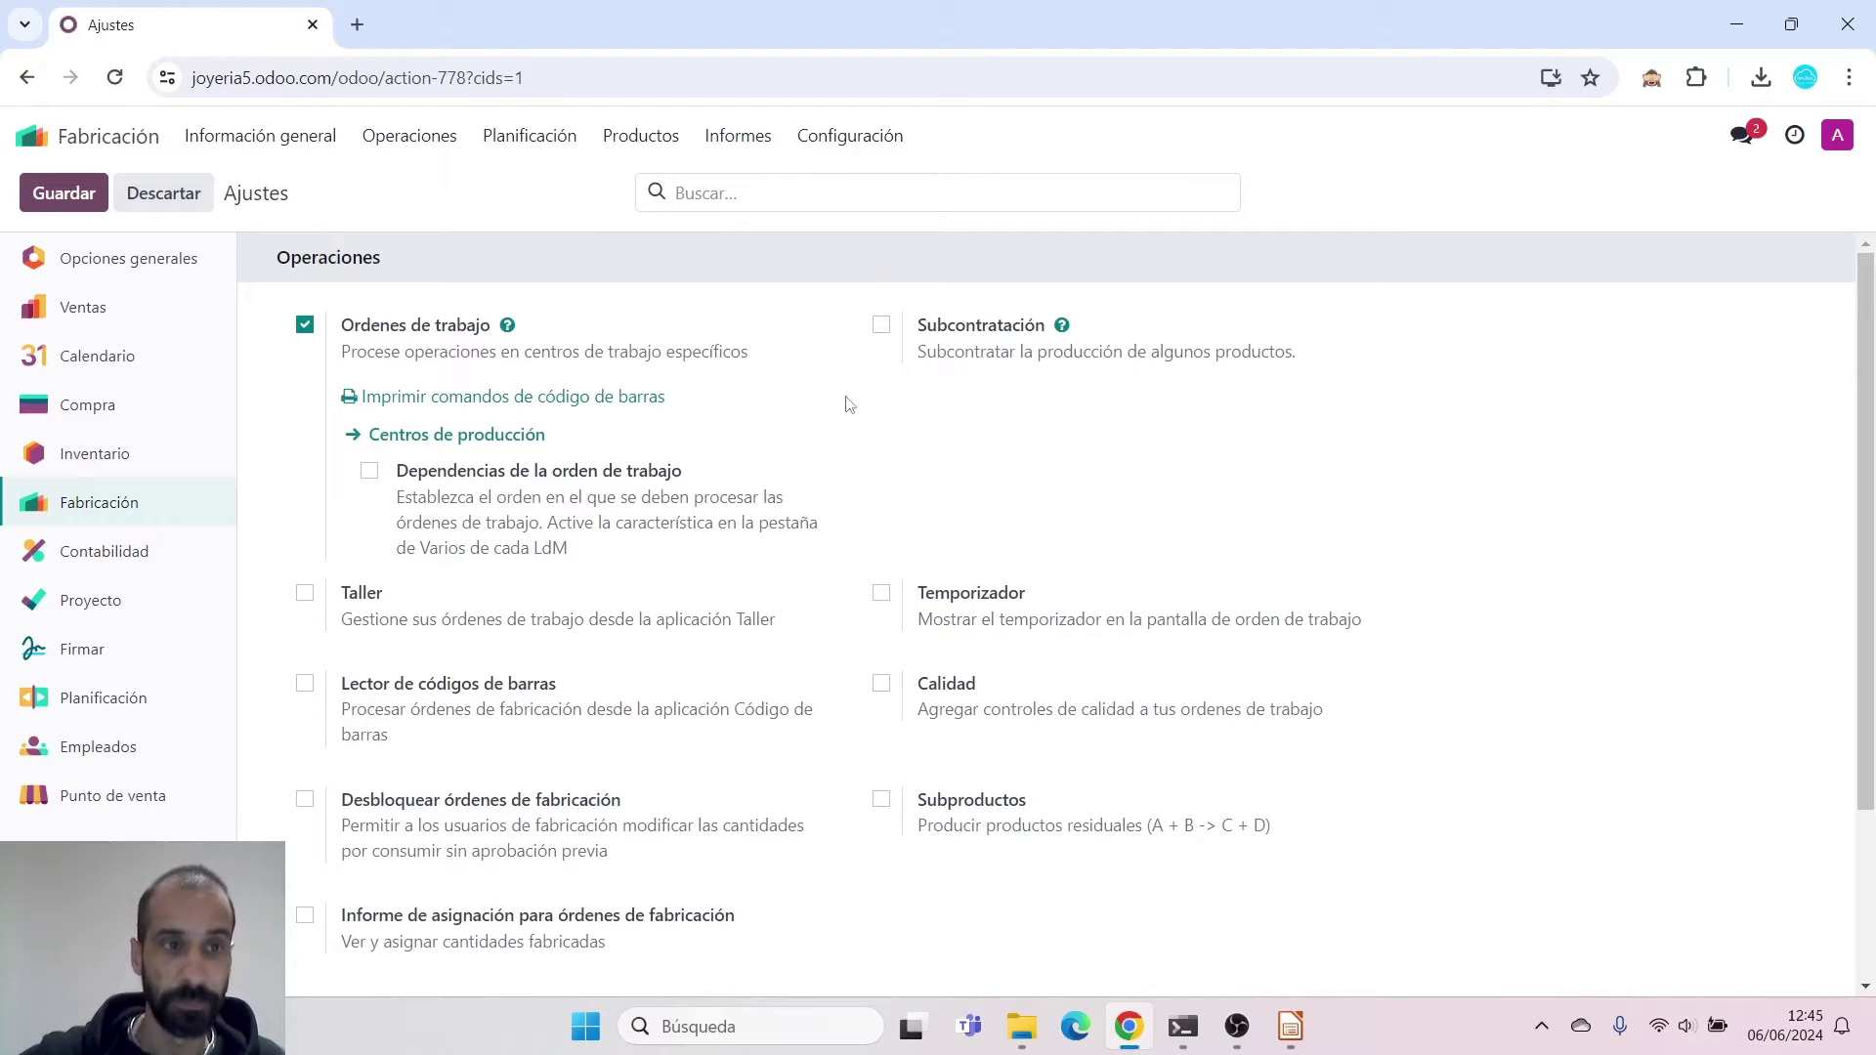
# Open the Mesa product from the Ventas product catalogue and examine its inventory routes
pyautogui.click(33, 136)
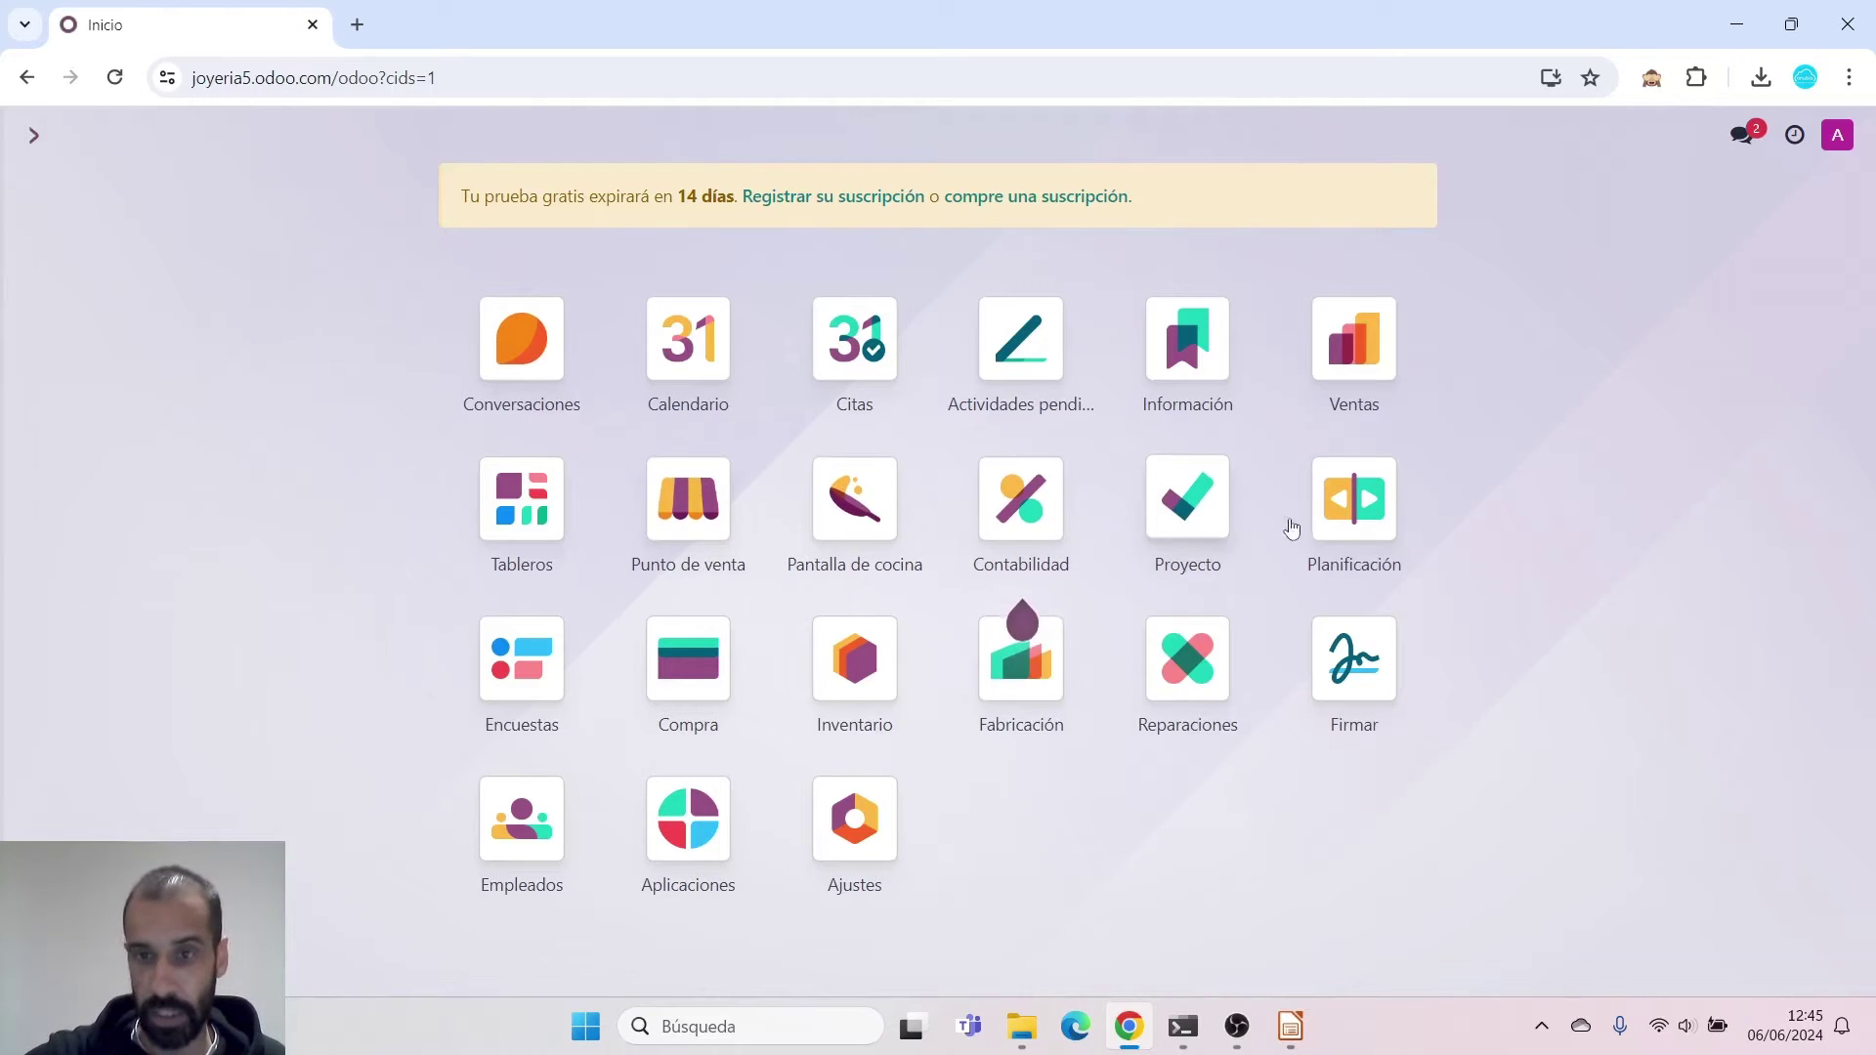
pyautogui.click(1370, 364)
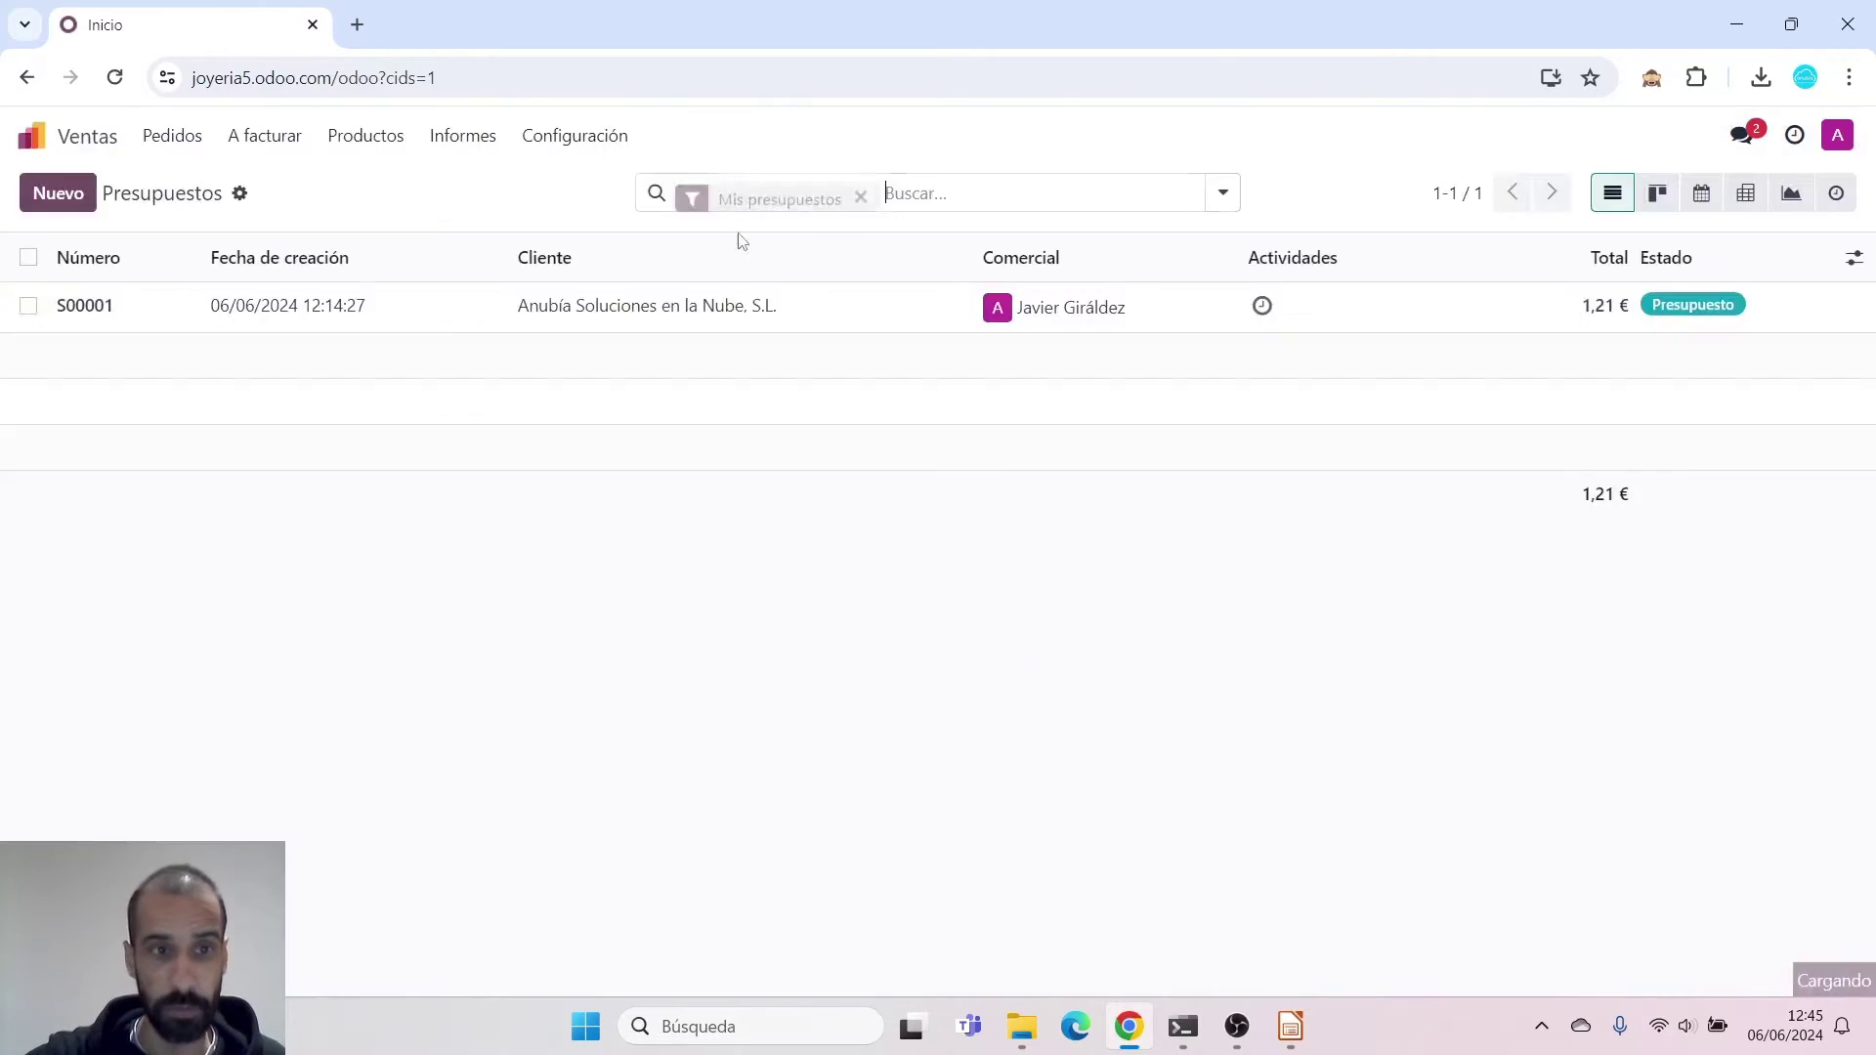
pyautogui.click(387, 137)
pyautogui.click(383, 177)
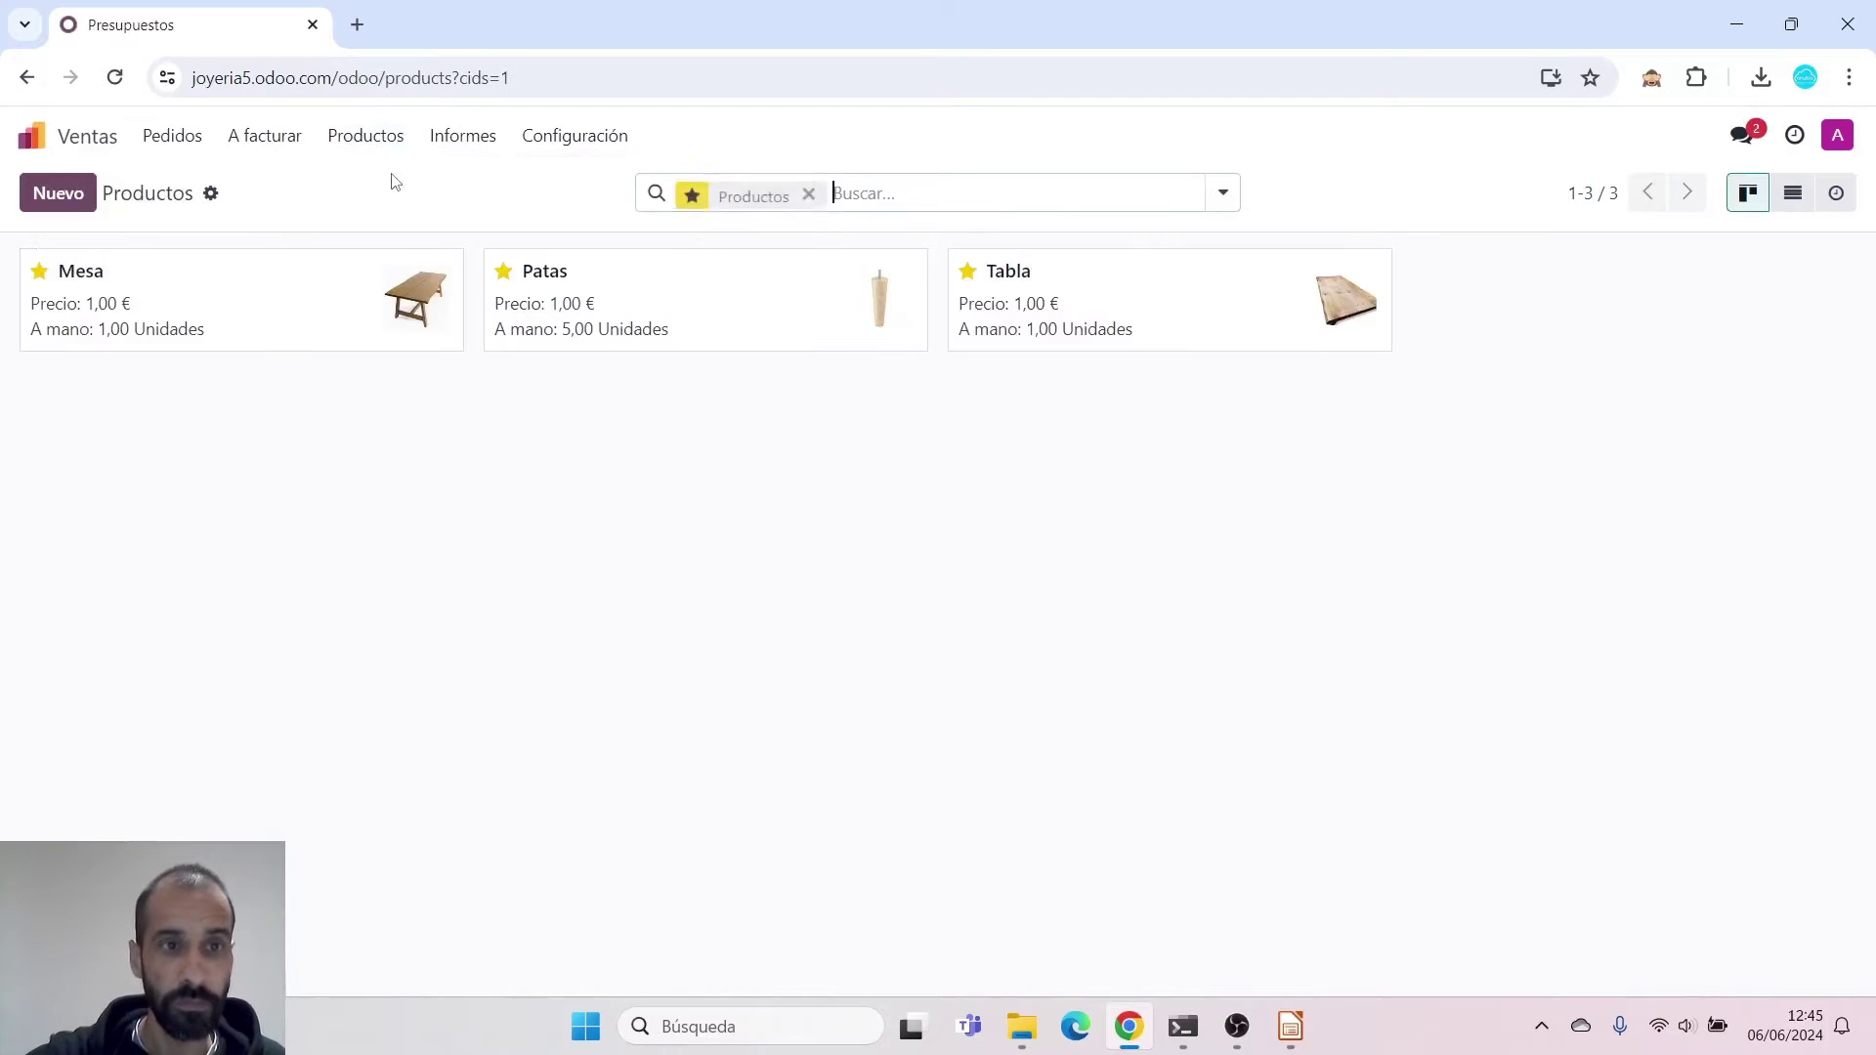
pyautogui.click(294, 310)
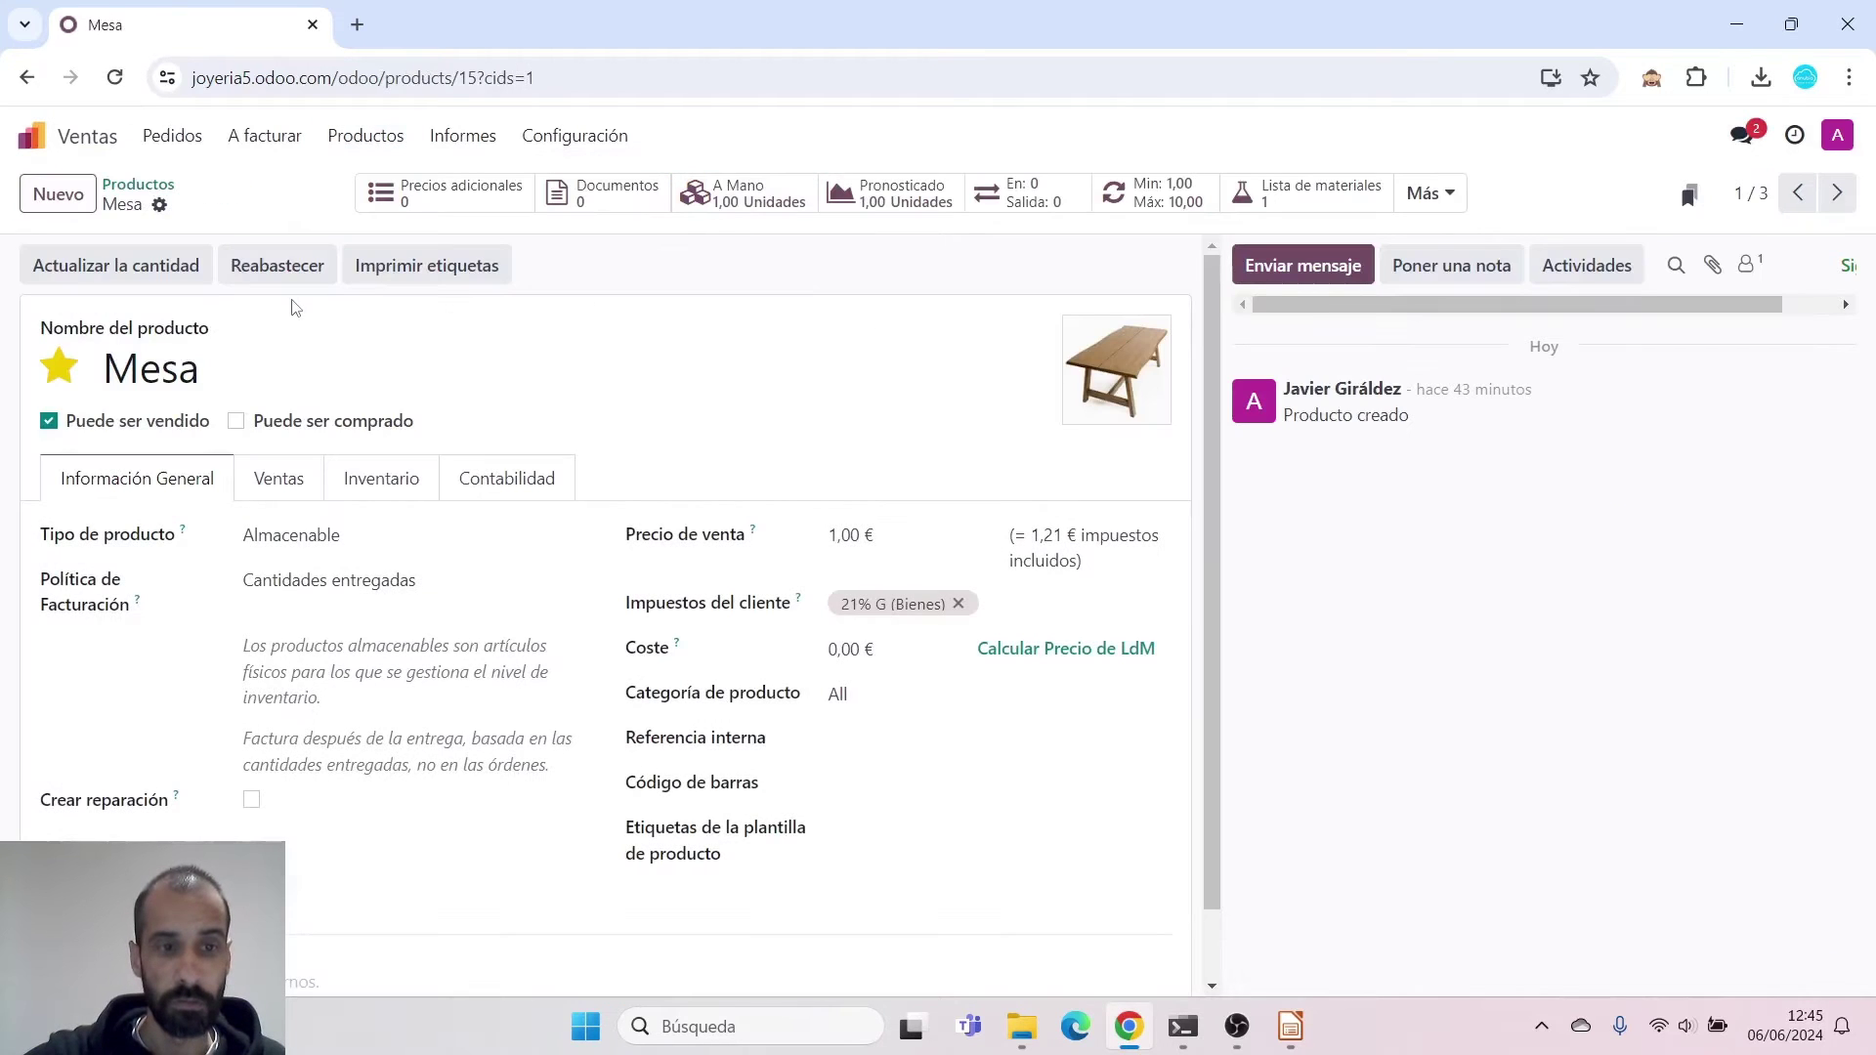
pyautogui.click(391, 502)
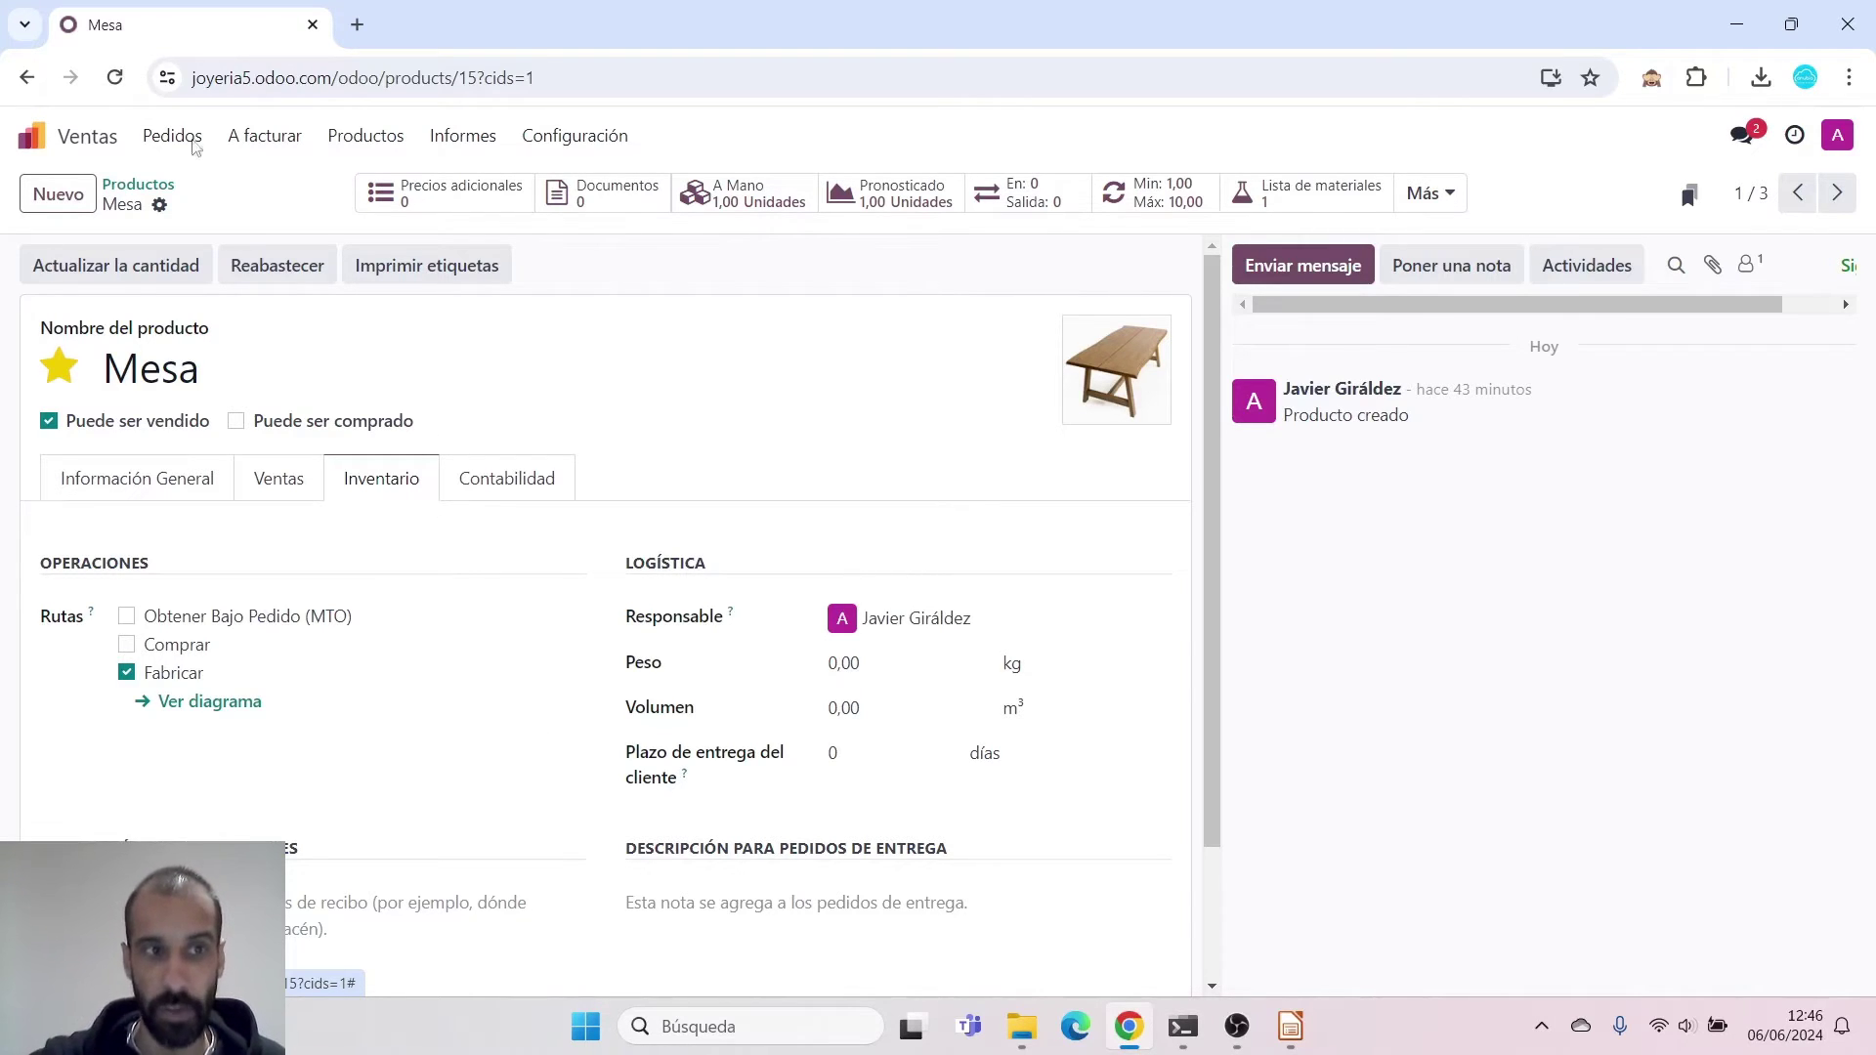
# Open the Inventario settings and check the Rutas multietapa option in the Almacén section
pyautogui.click(32, 144)
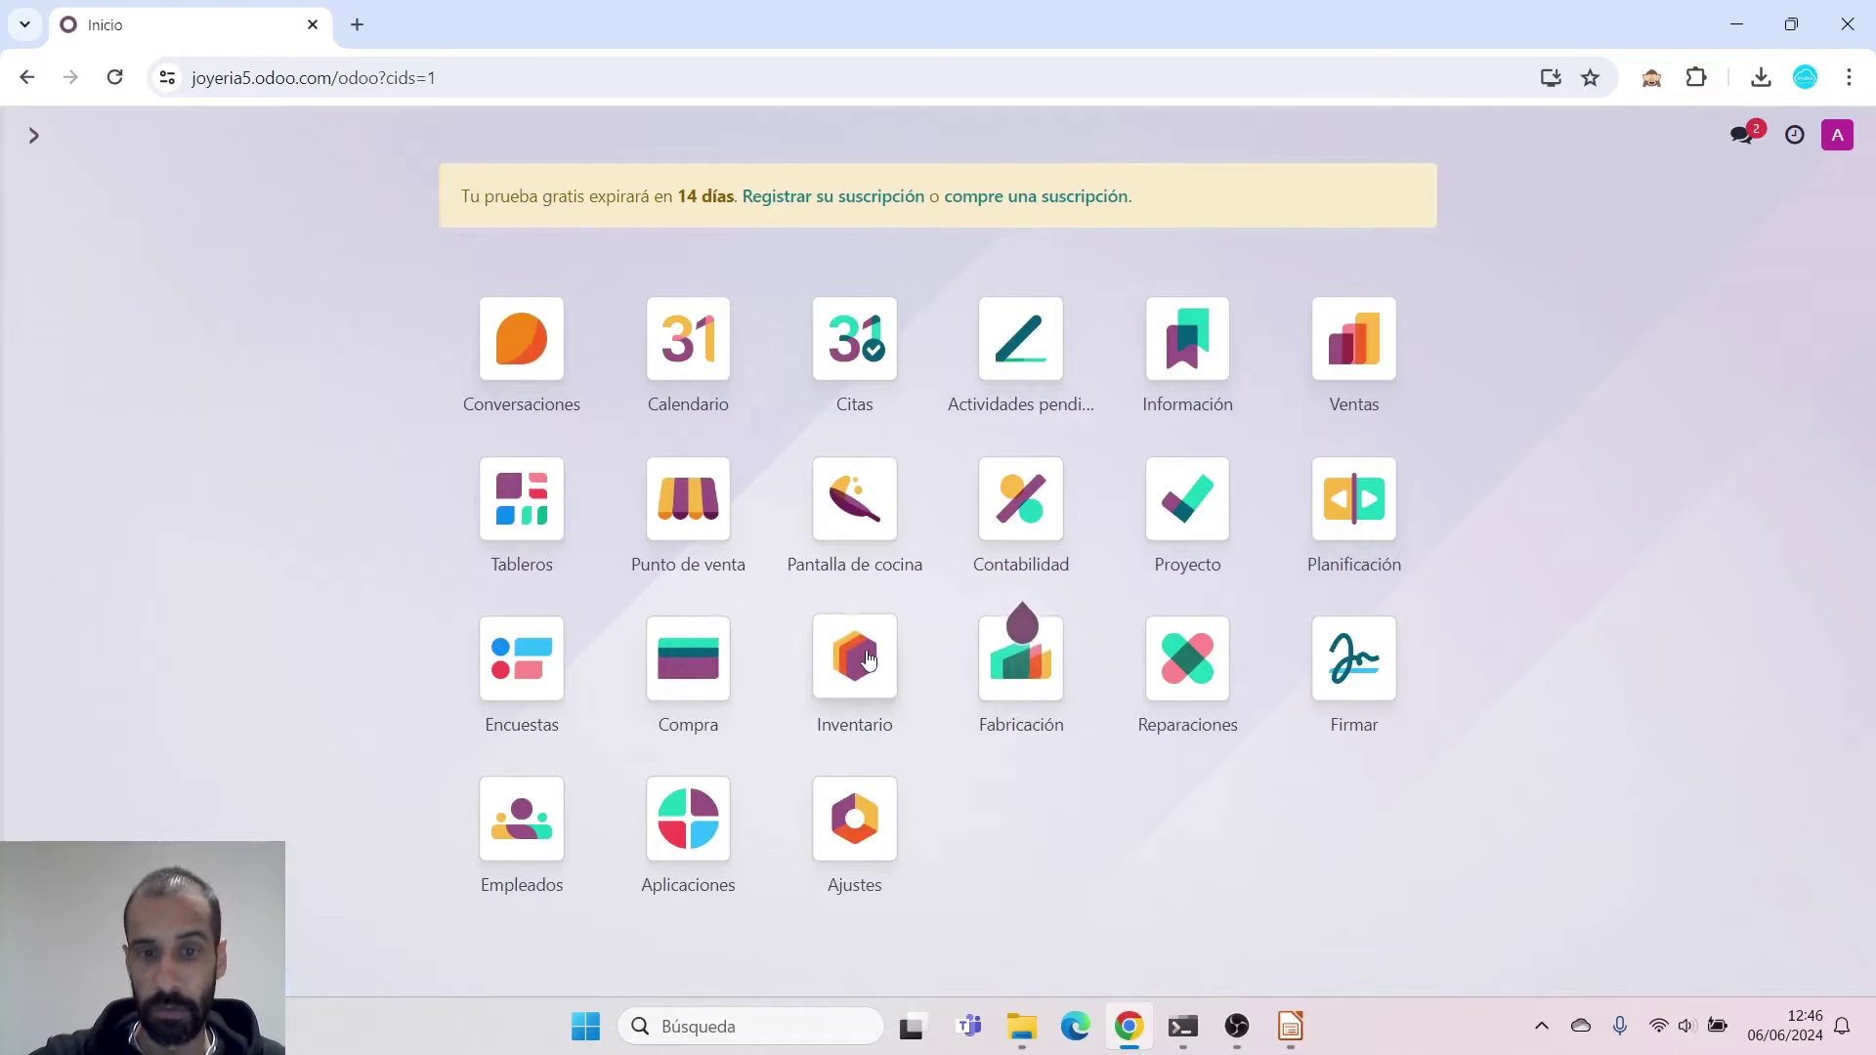
pyautogui.click(892, 680)
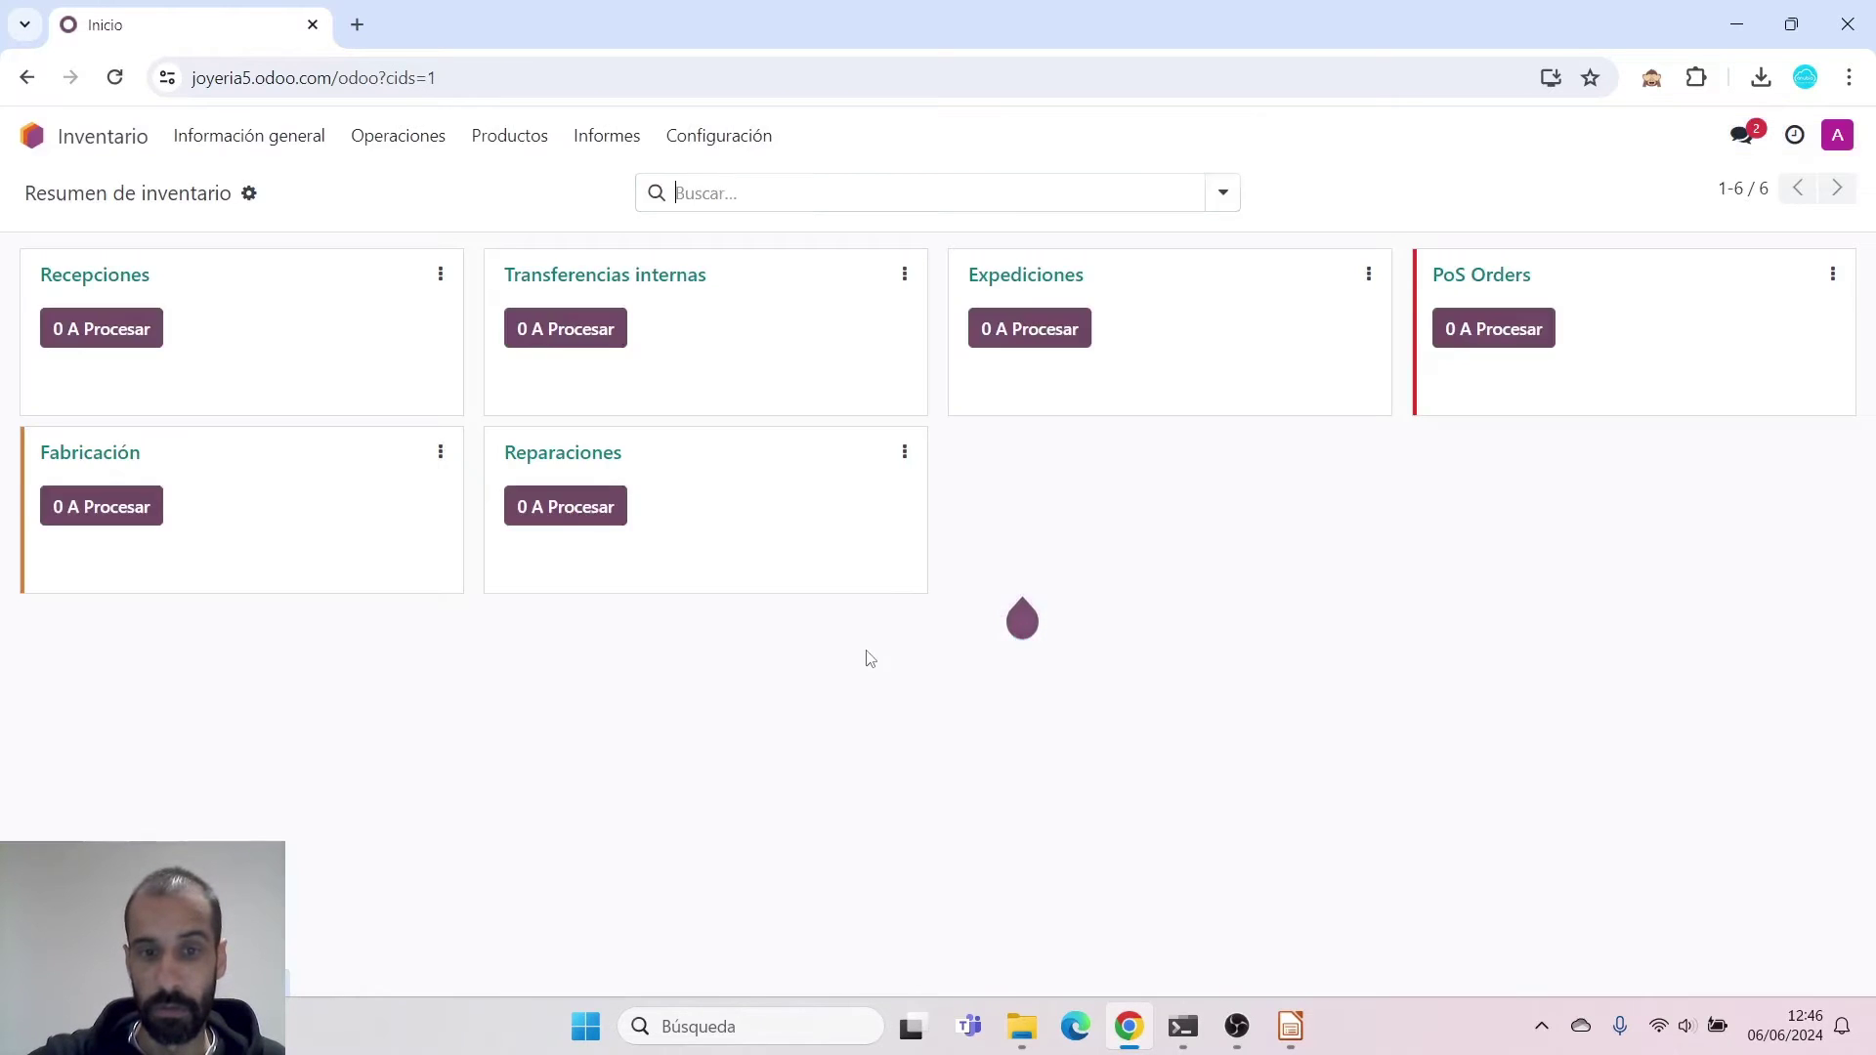
pyautogui.click(742, 142)
pyautogui.click(735, 184)
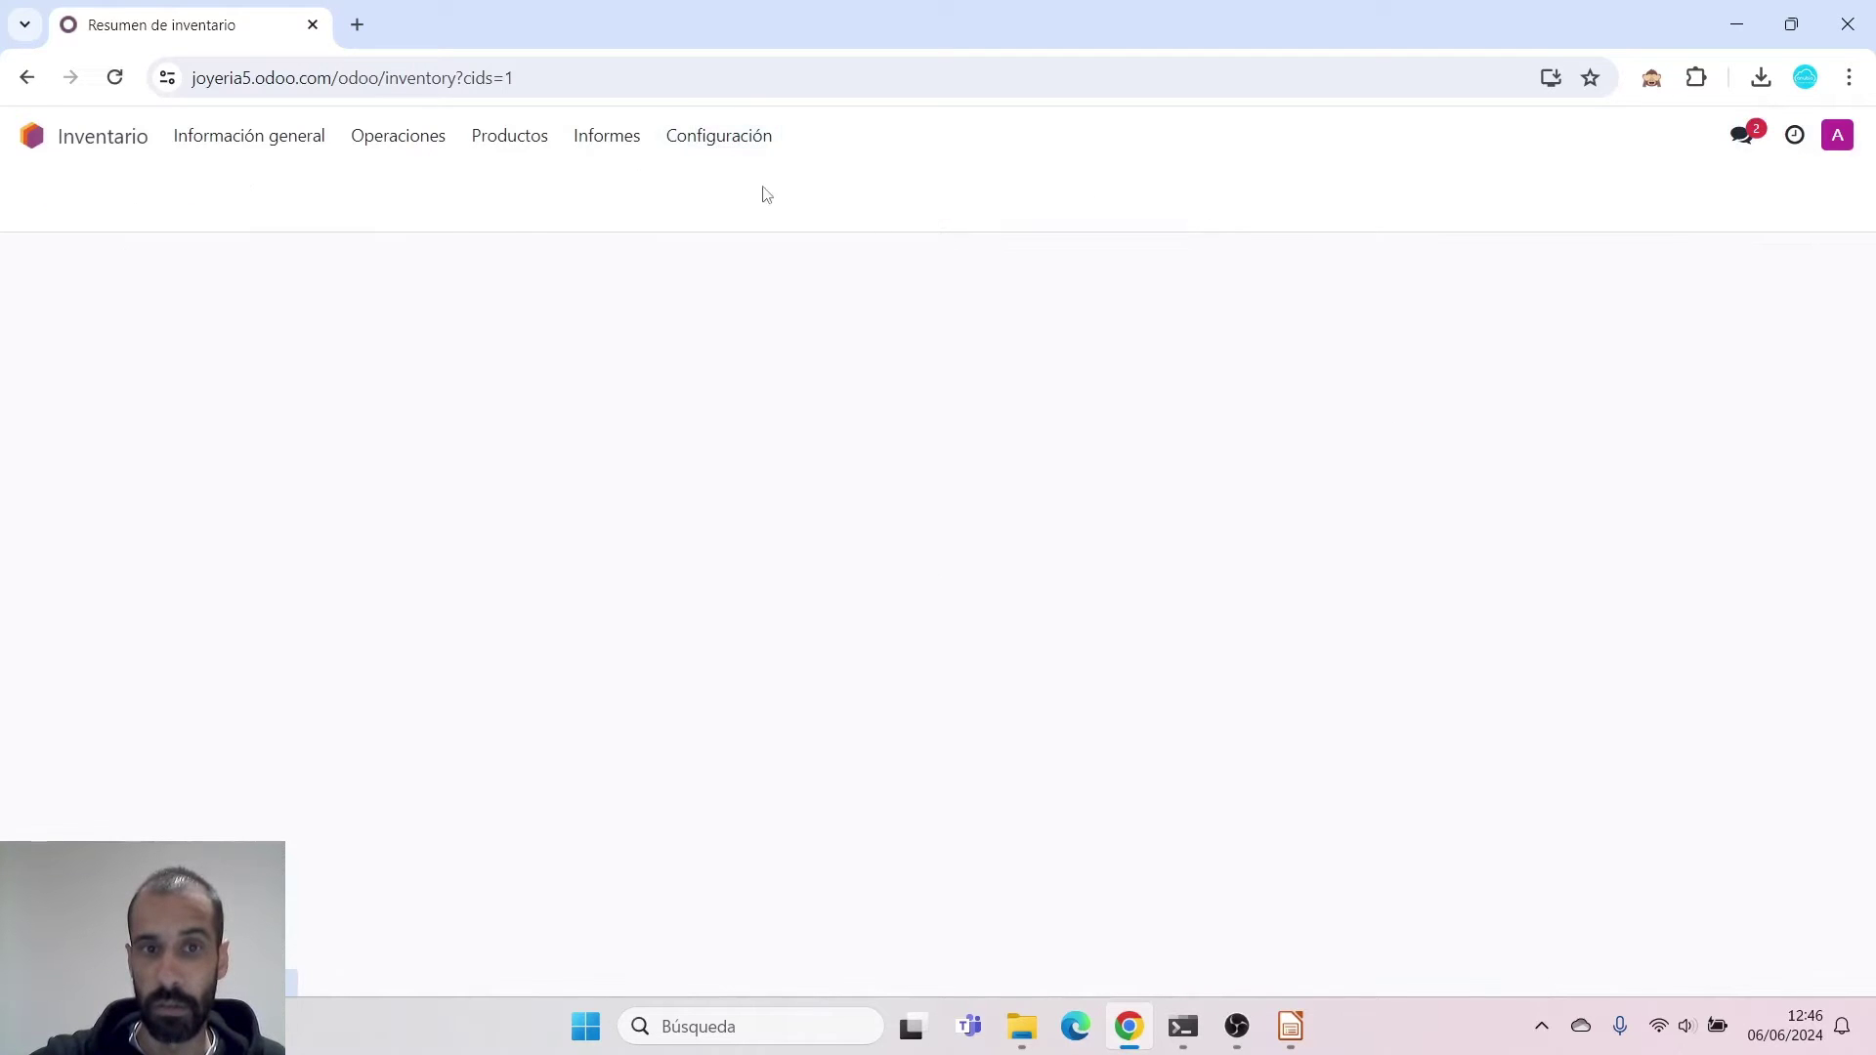
pyautogui.scroll(-3, 901, 455)
pyautogui.scroll(-10, 899, 452)
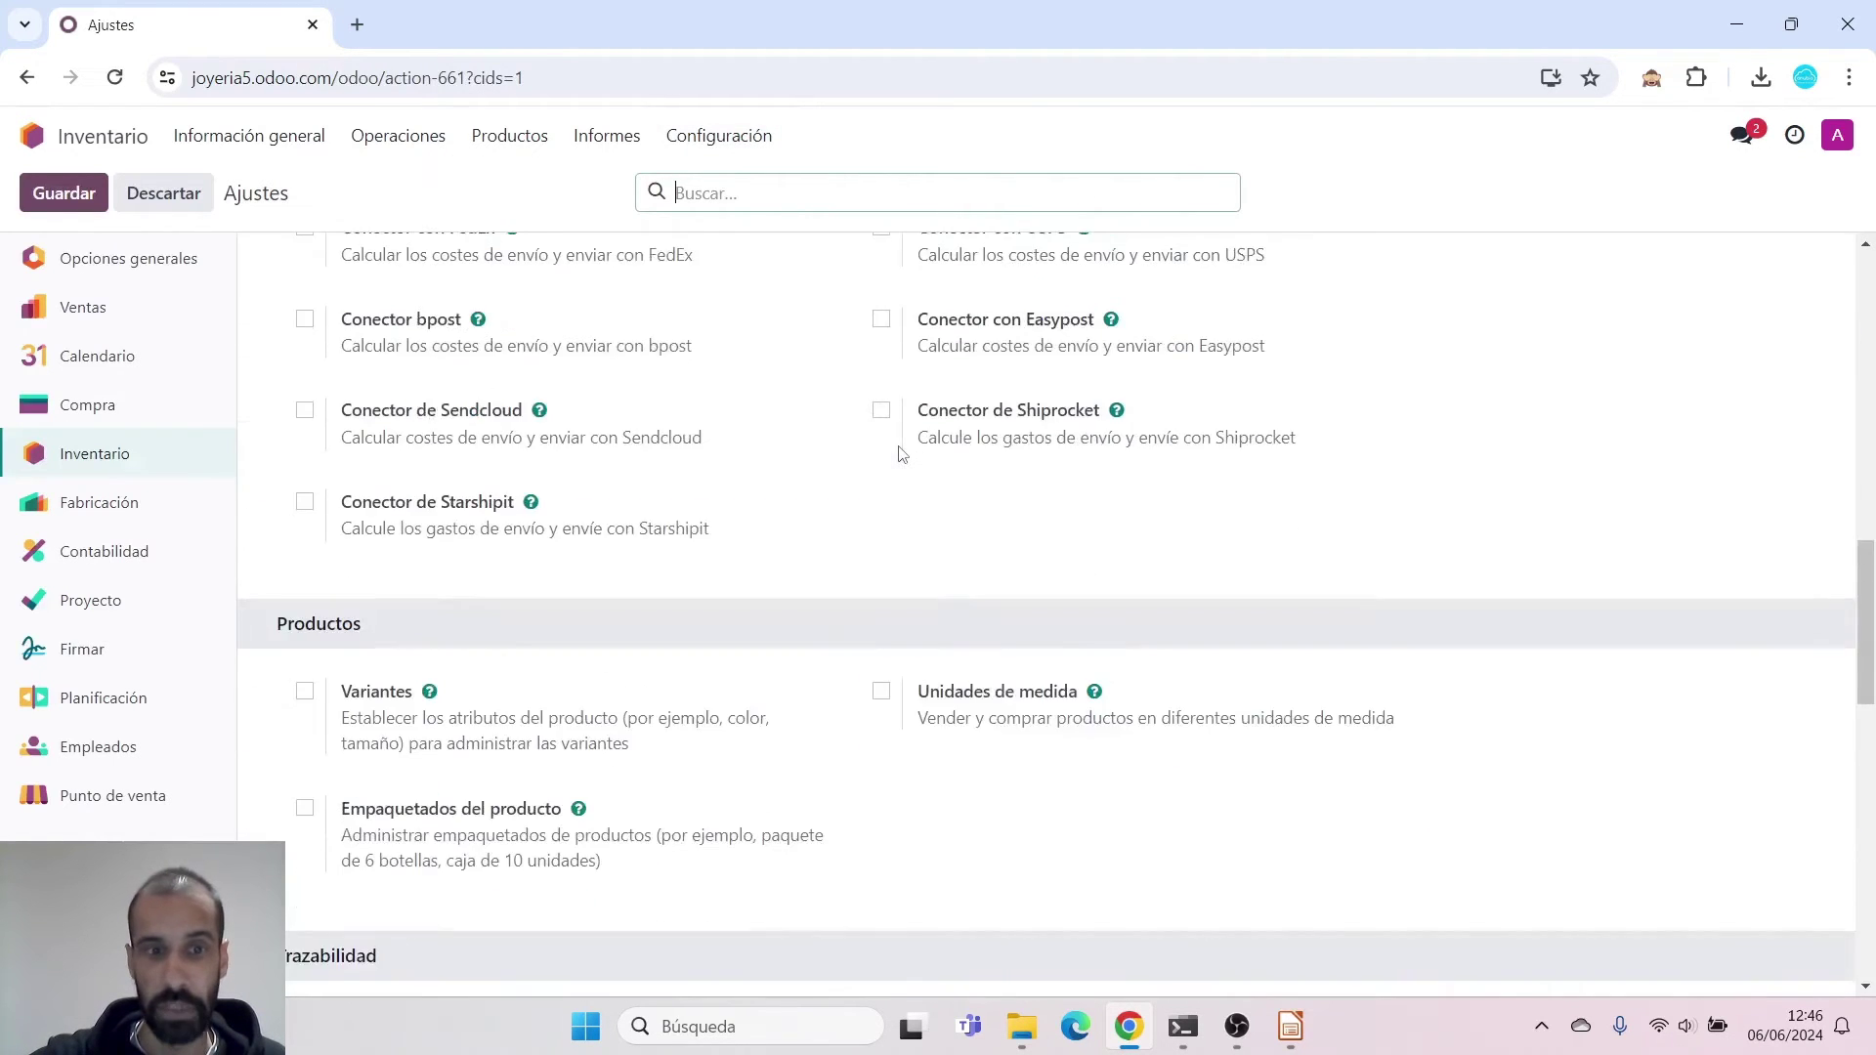
pyautogui.scroll(2, 872, 431)
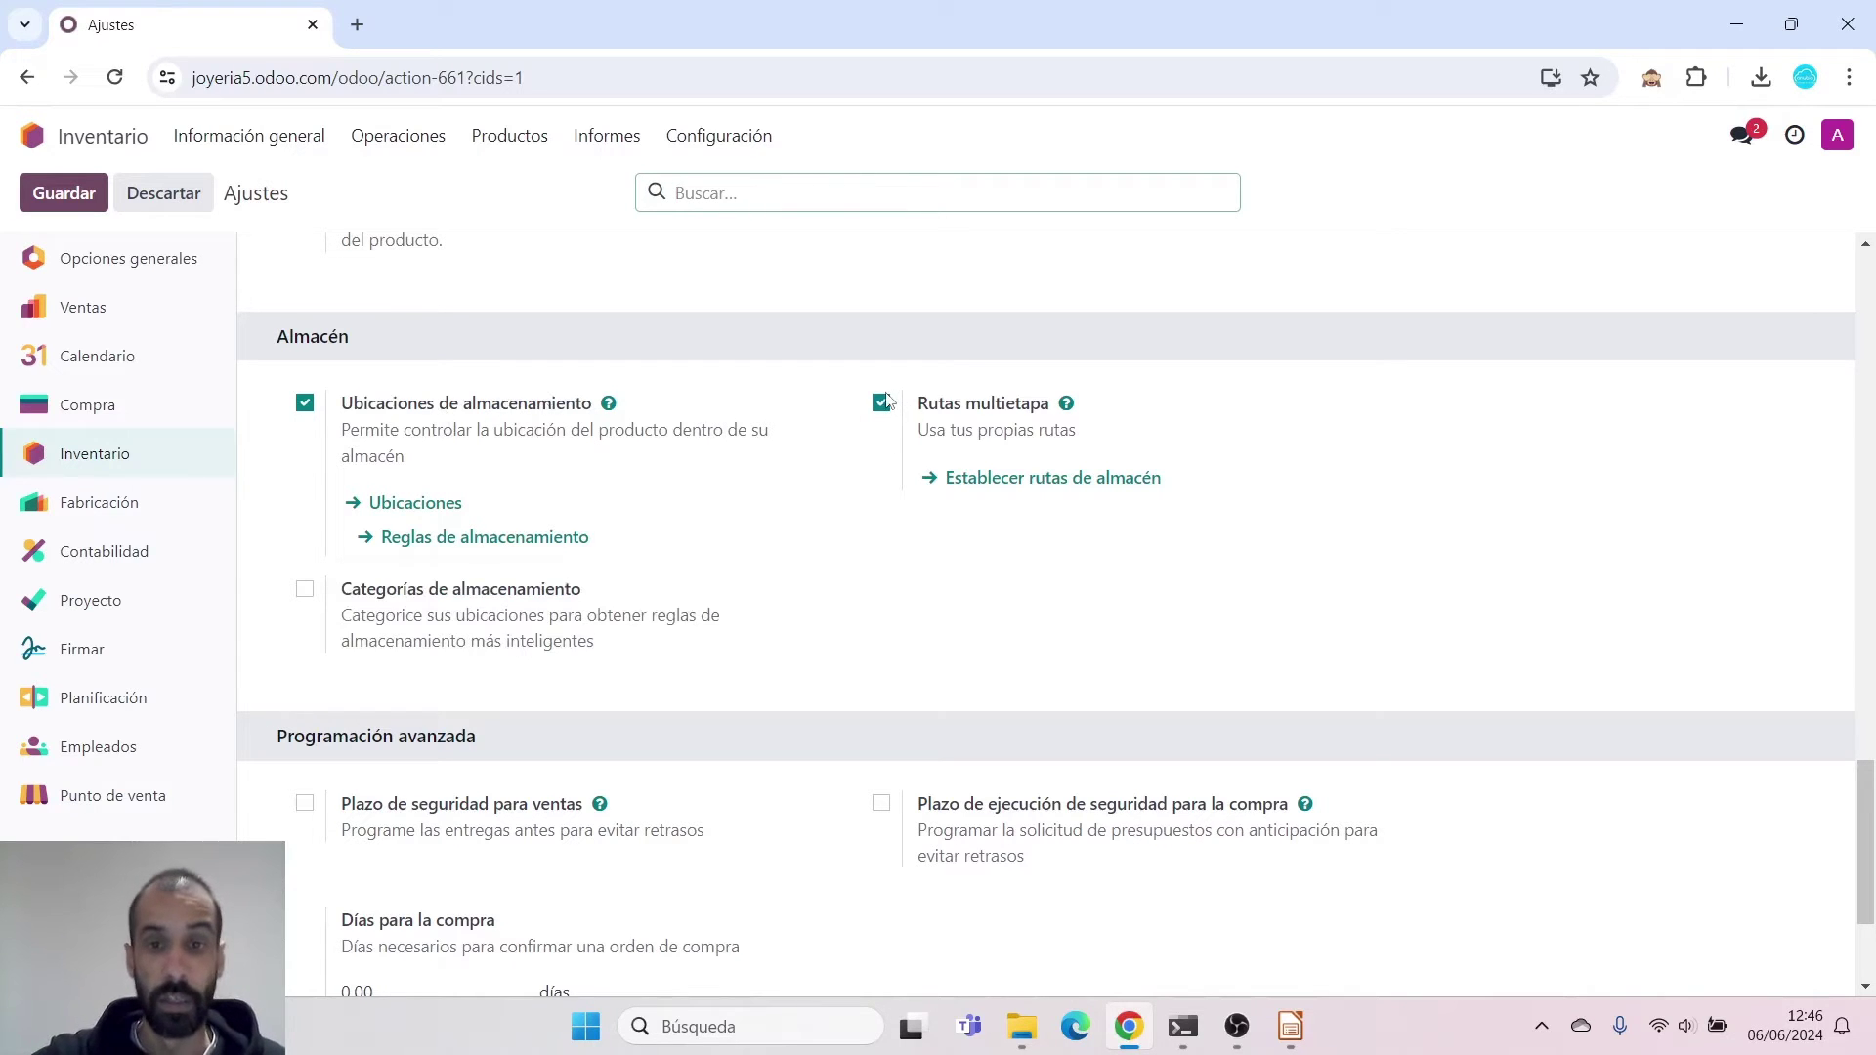
pyautogui.moveTo(1012, 416)
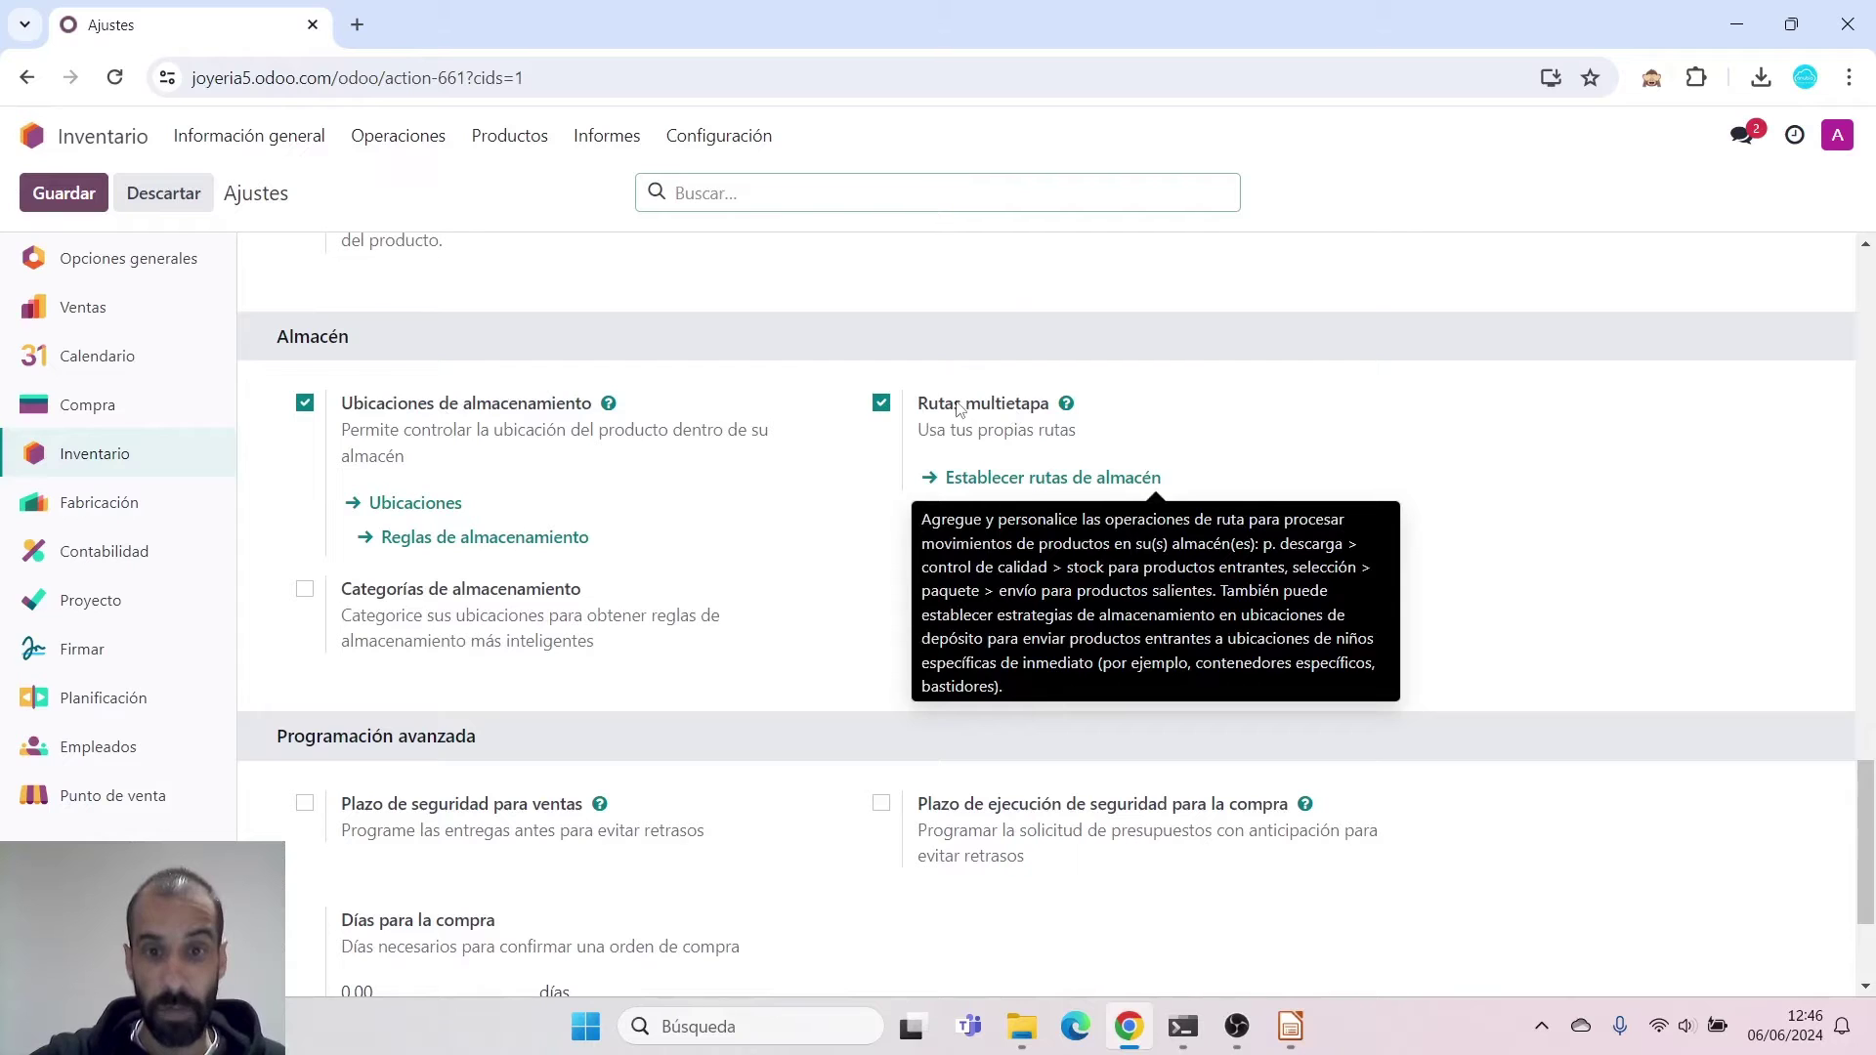
# Filter the warehouse routes by Archivado, open the route Anubía: Fabricación (1 paso) and view its available record actions
pyautogui.click(751, 141)
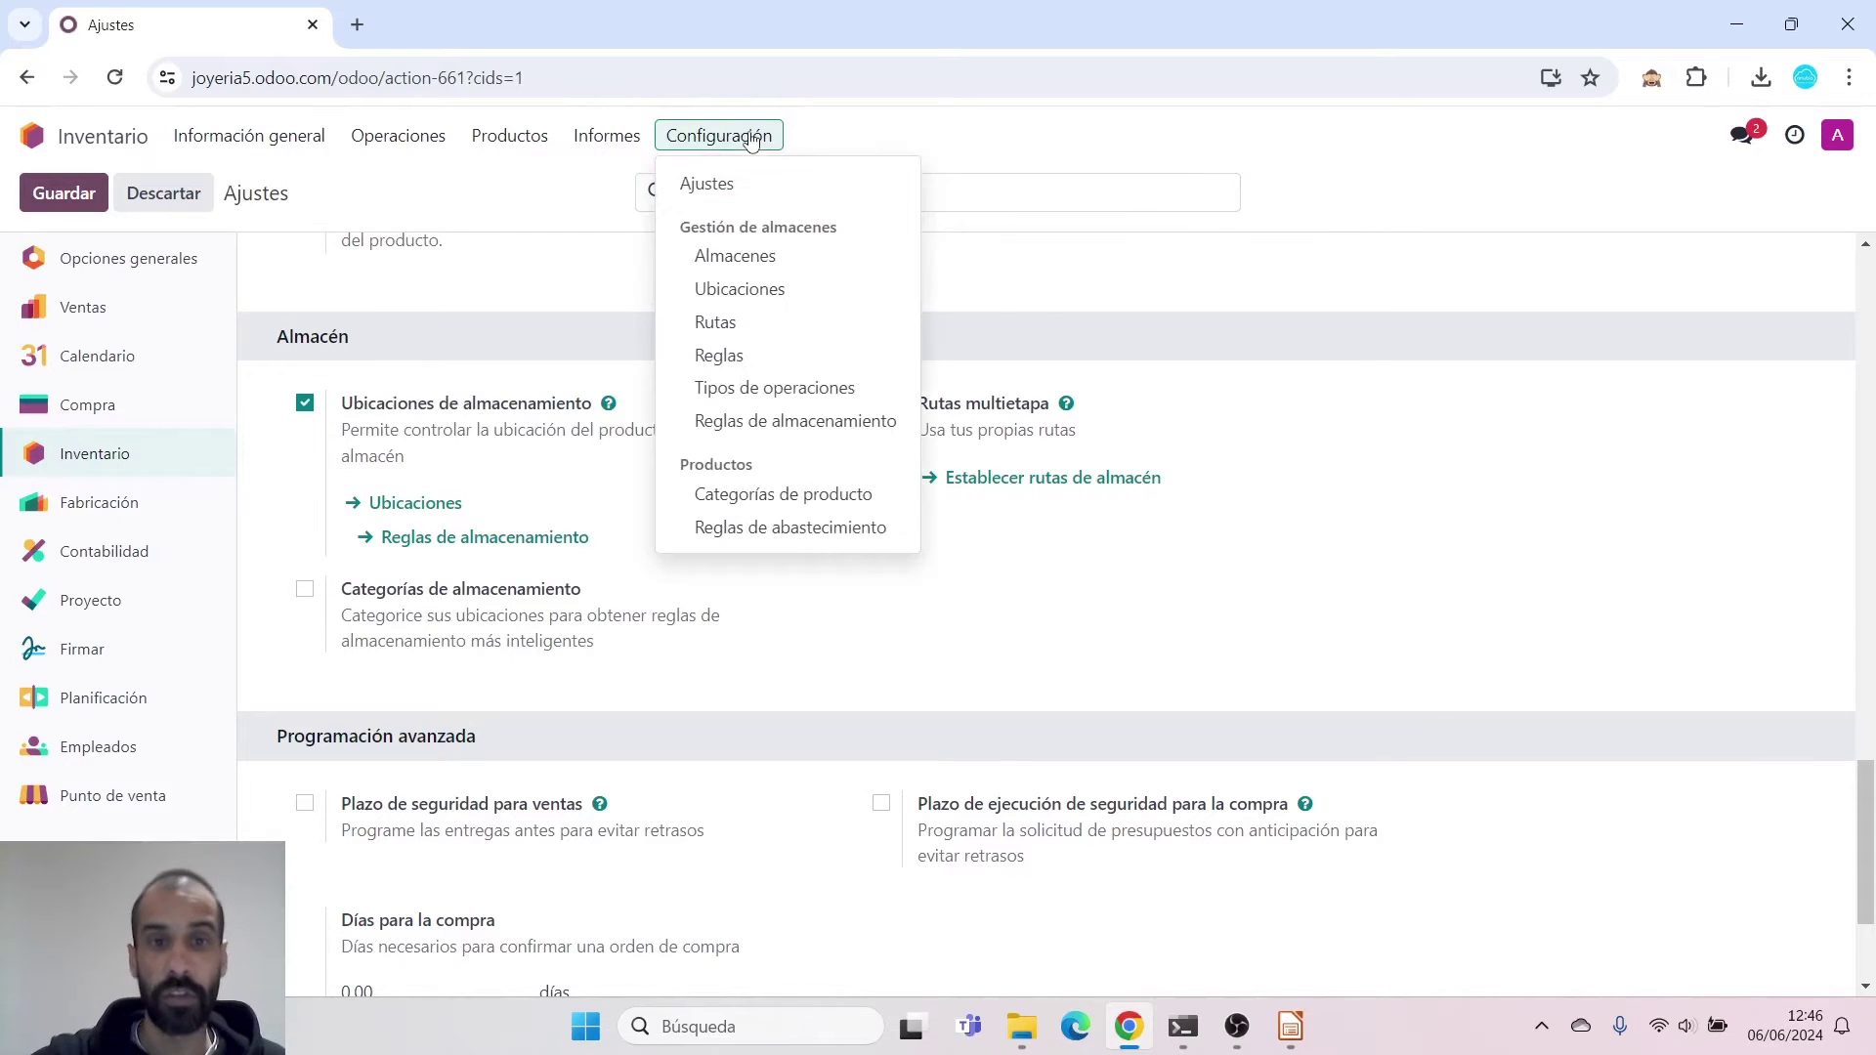
pyautogui.click(750, 327)
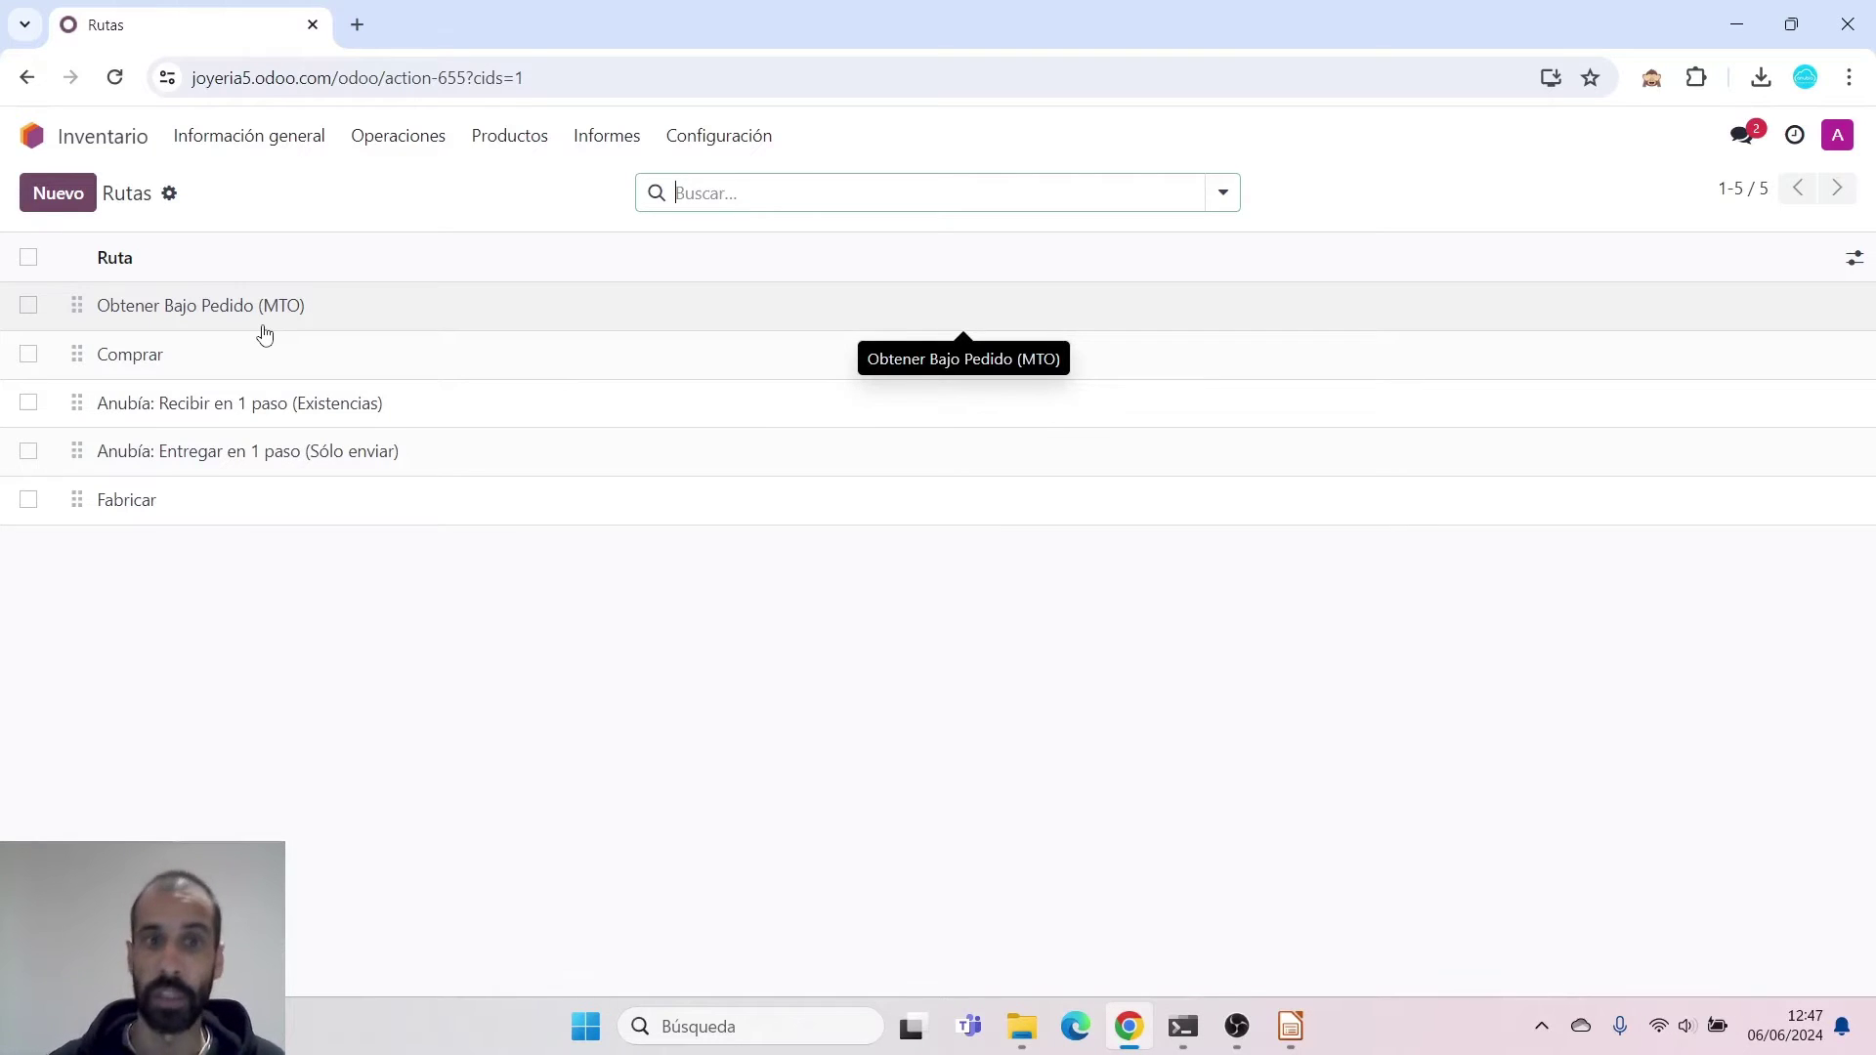
pyautogui.click(1222, 196)
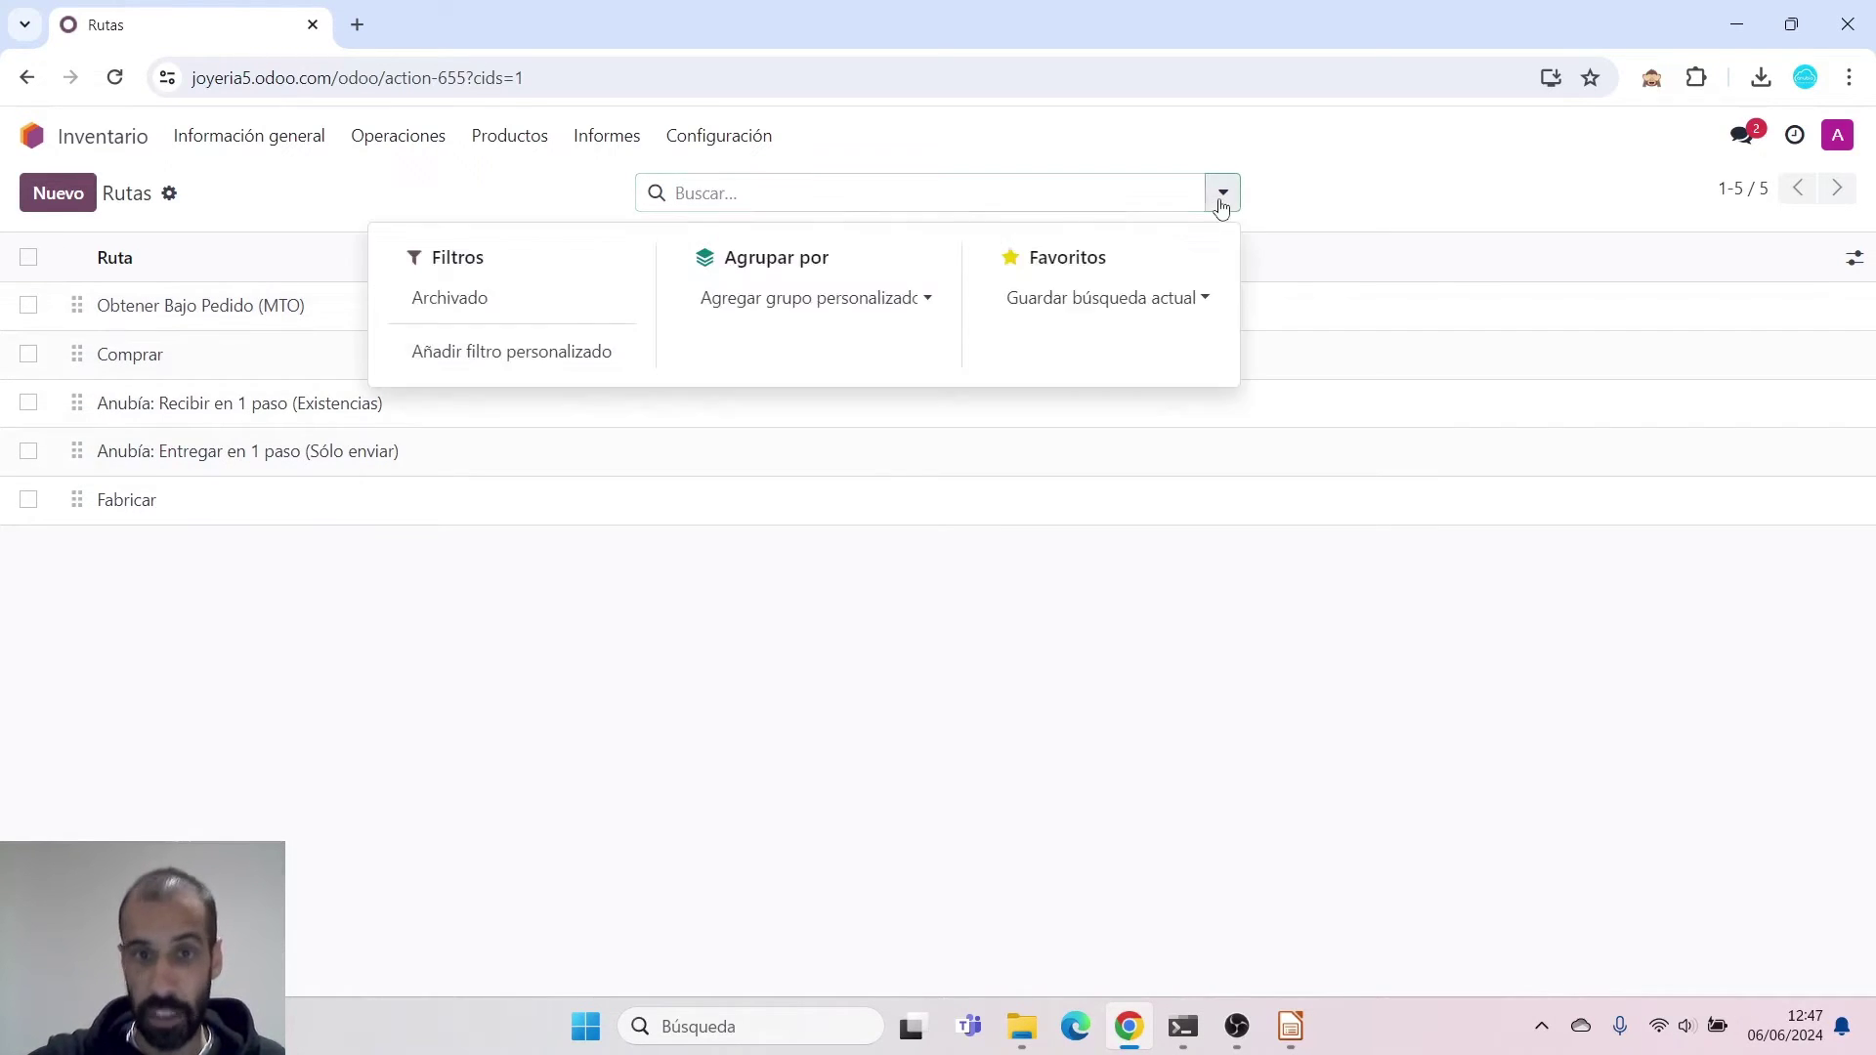
pyautogui.click(493, 308)
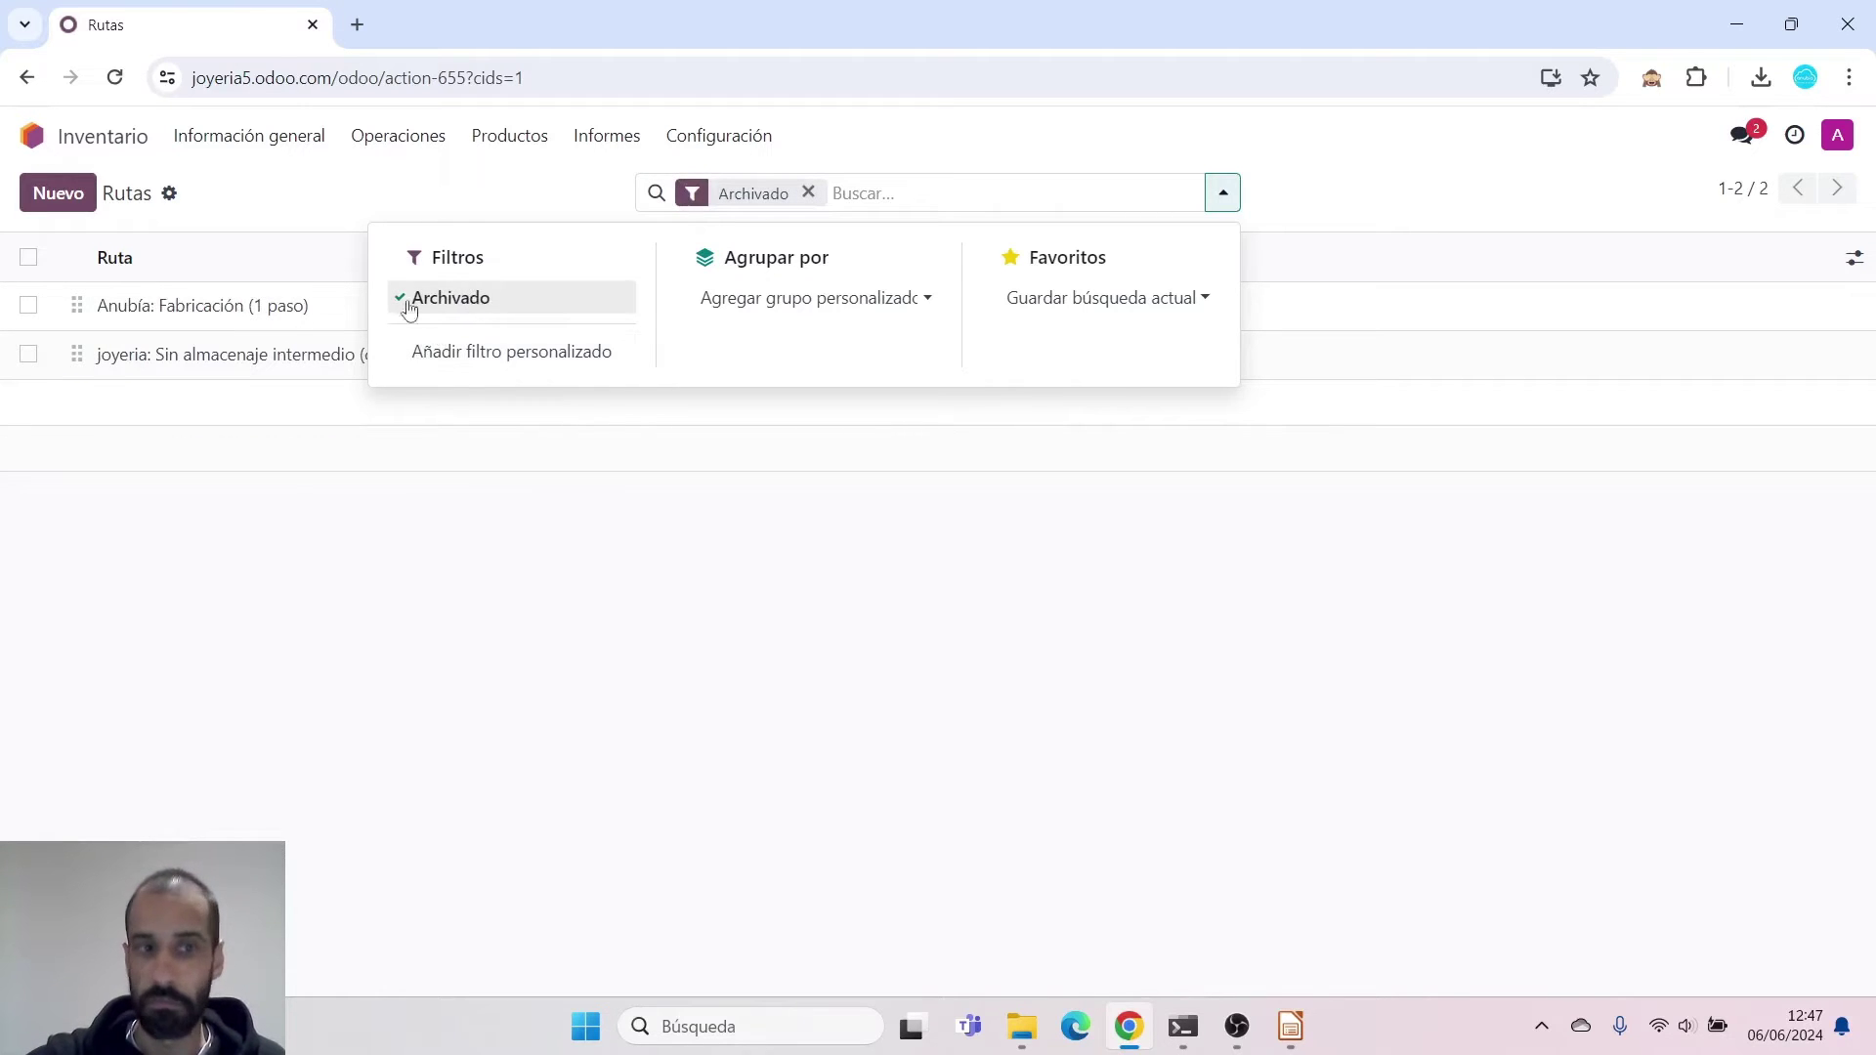
pyautogui.click(234, 305)
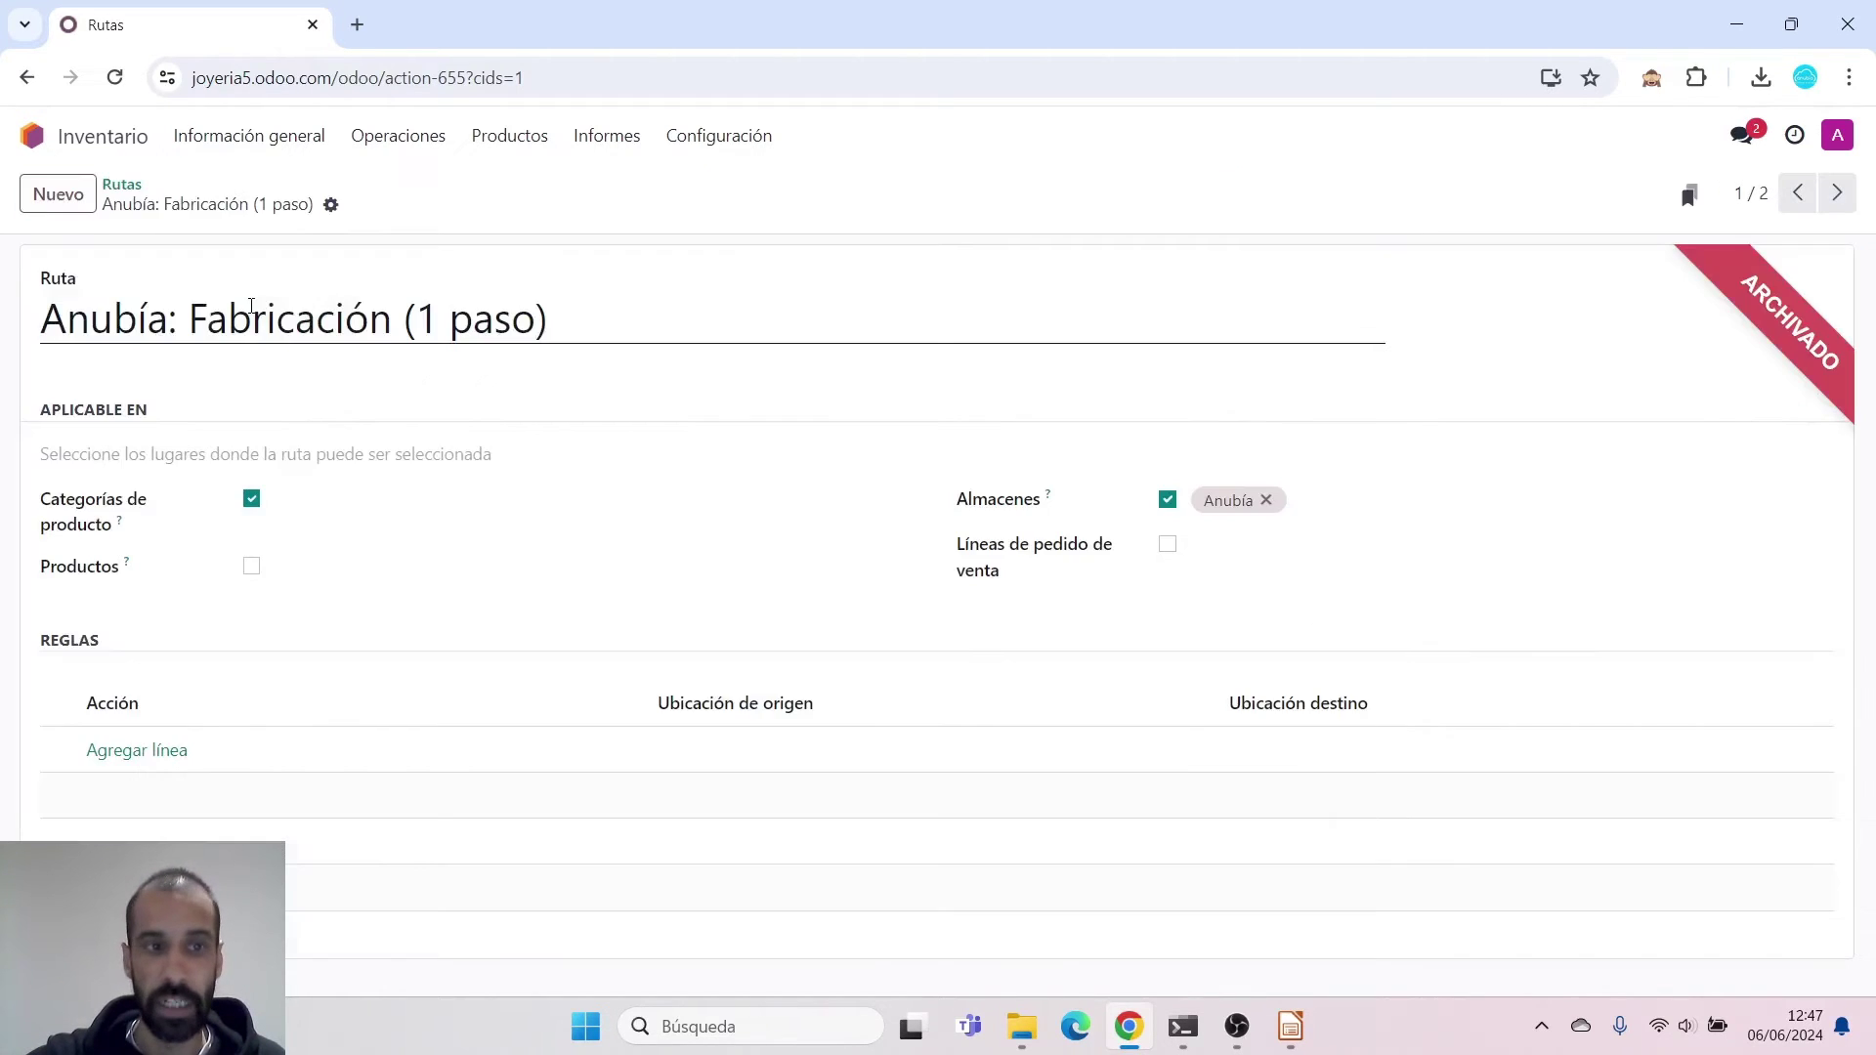
pyautogui.click(332, 208)
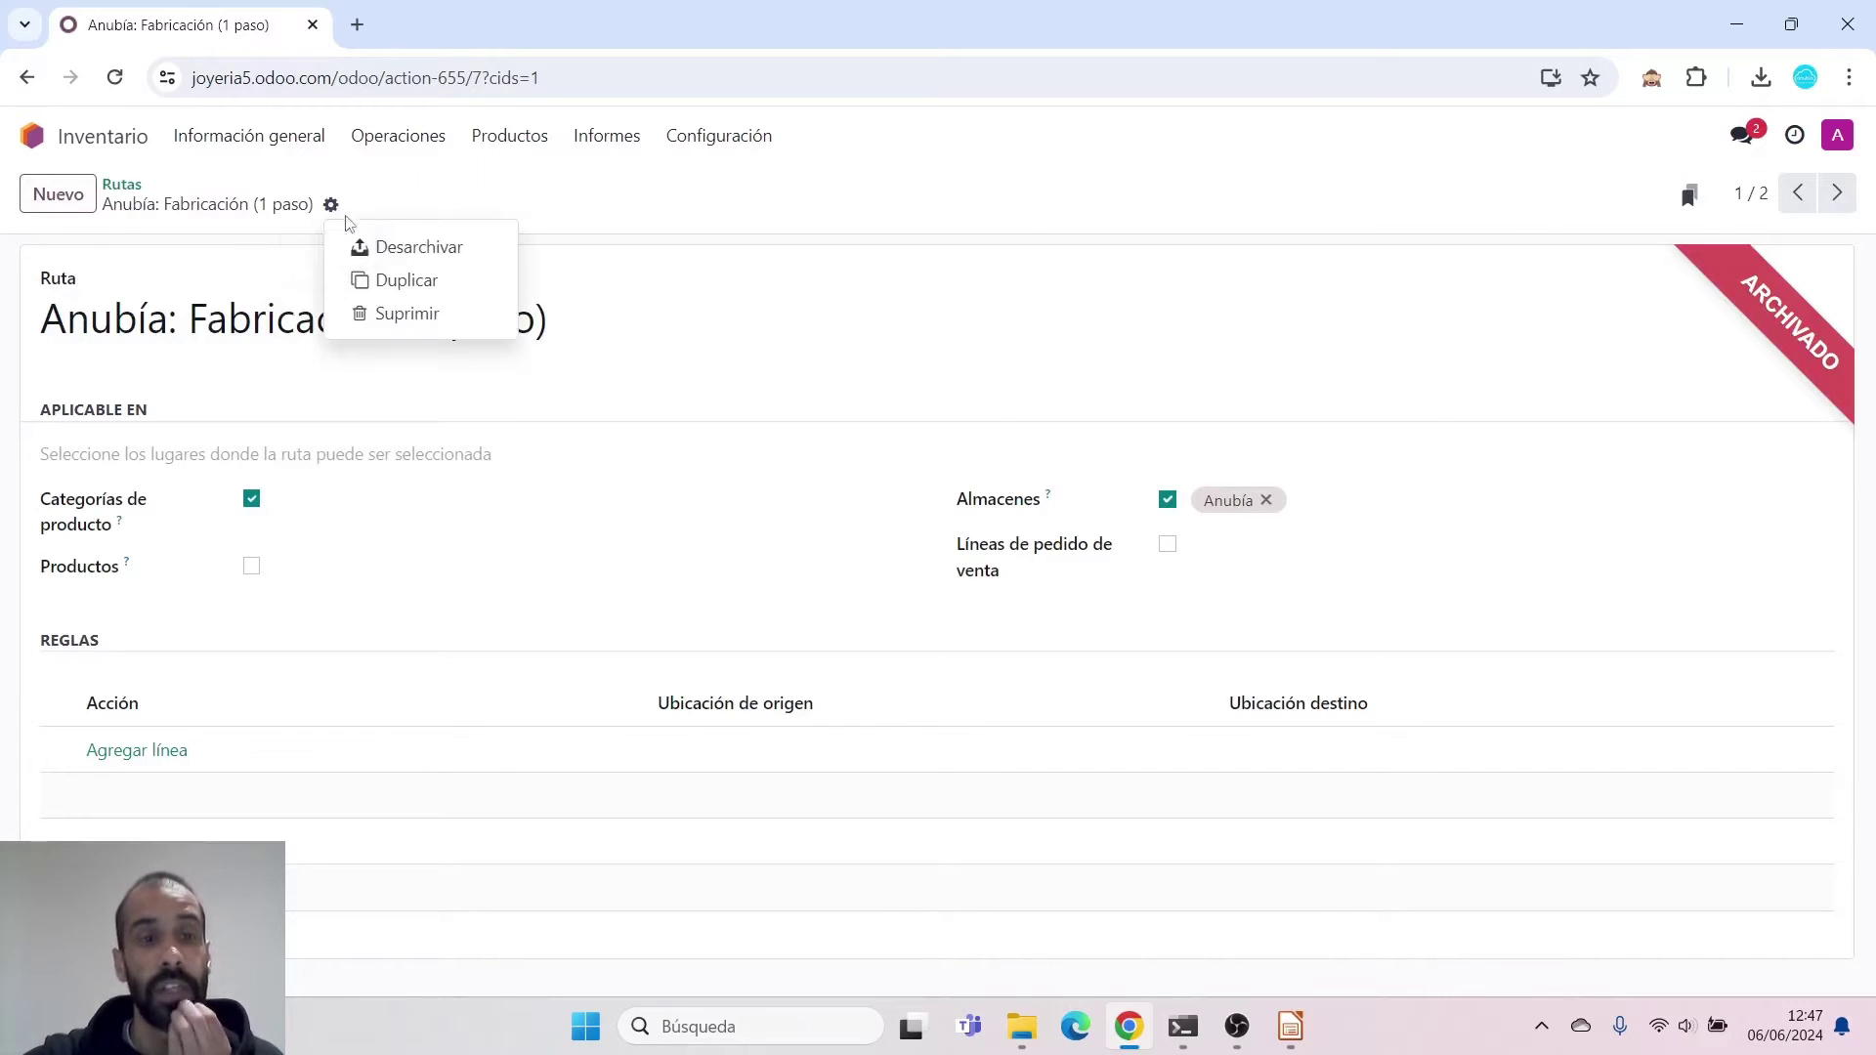
pyautogui.click(515, 215)
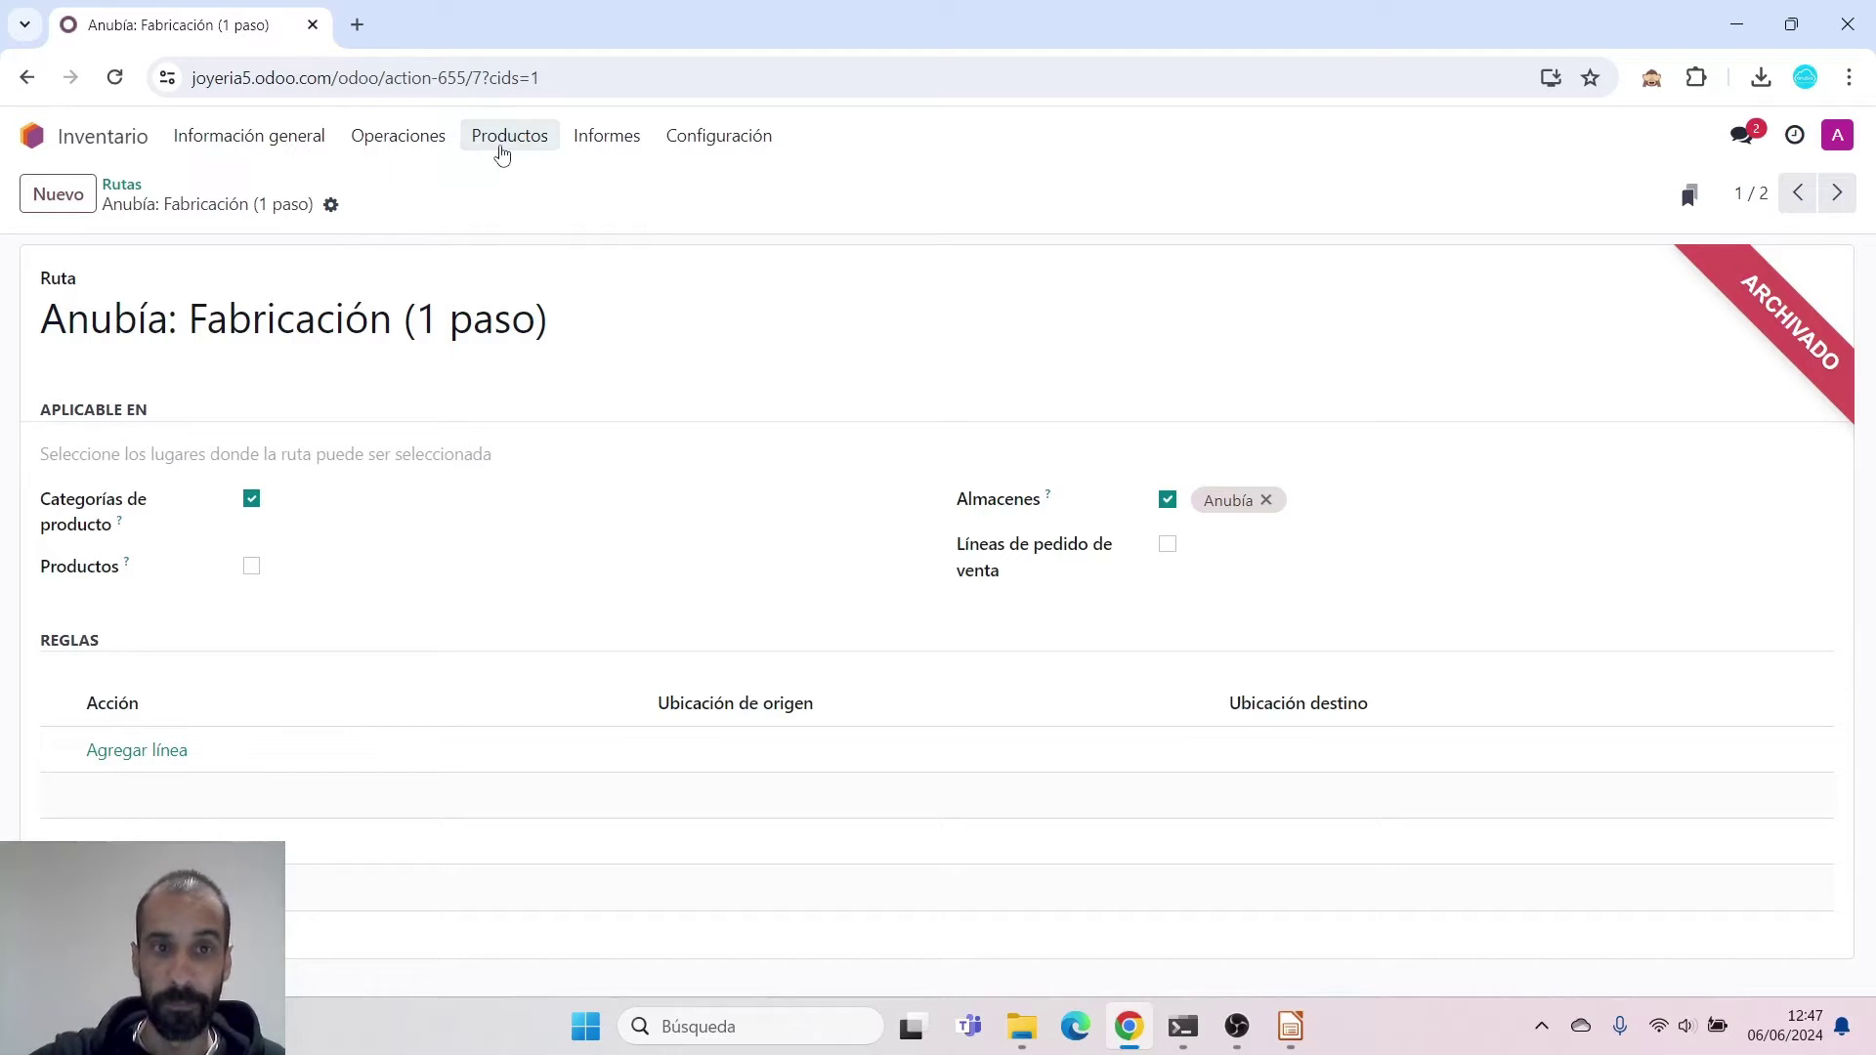
pyautogui.click(501, 152)
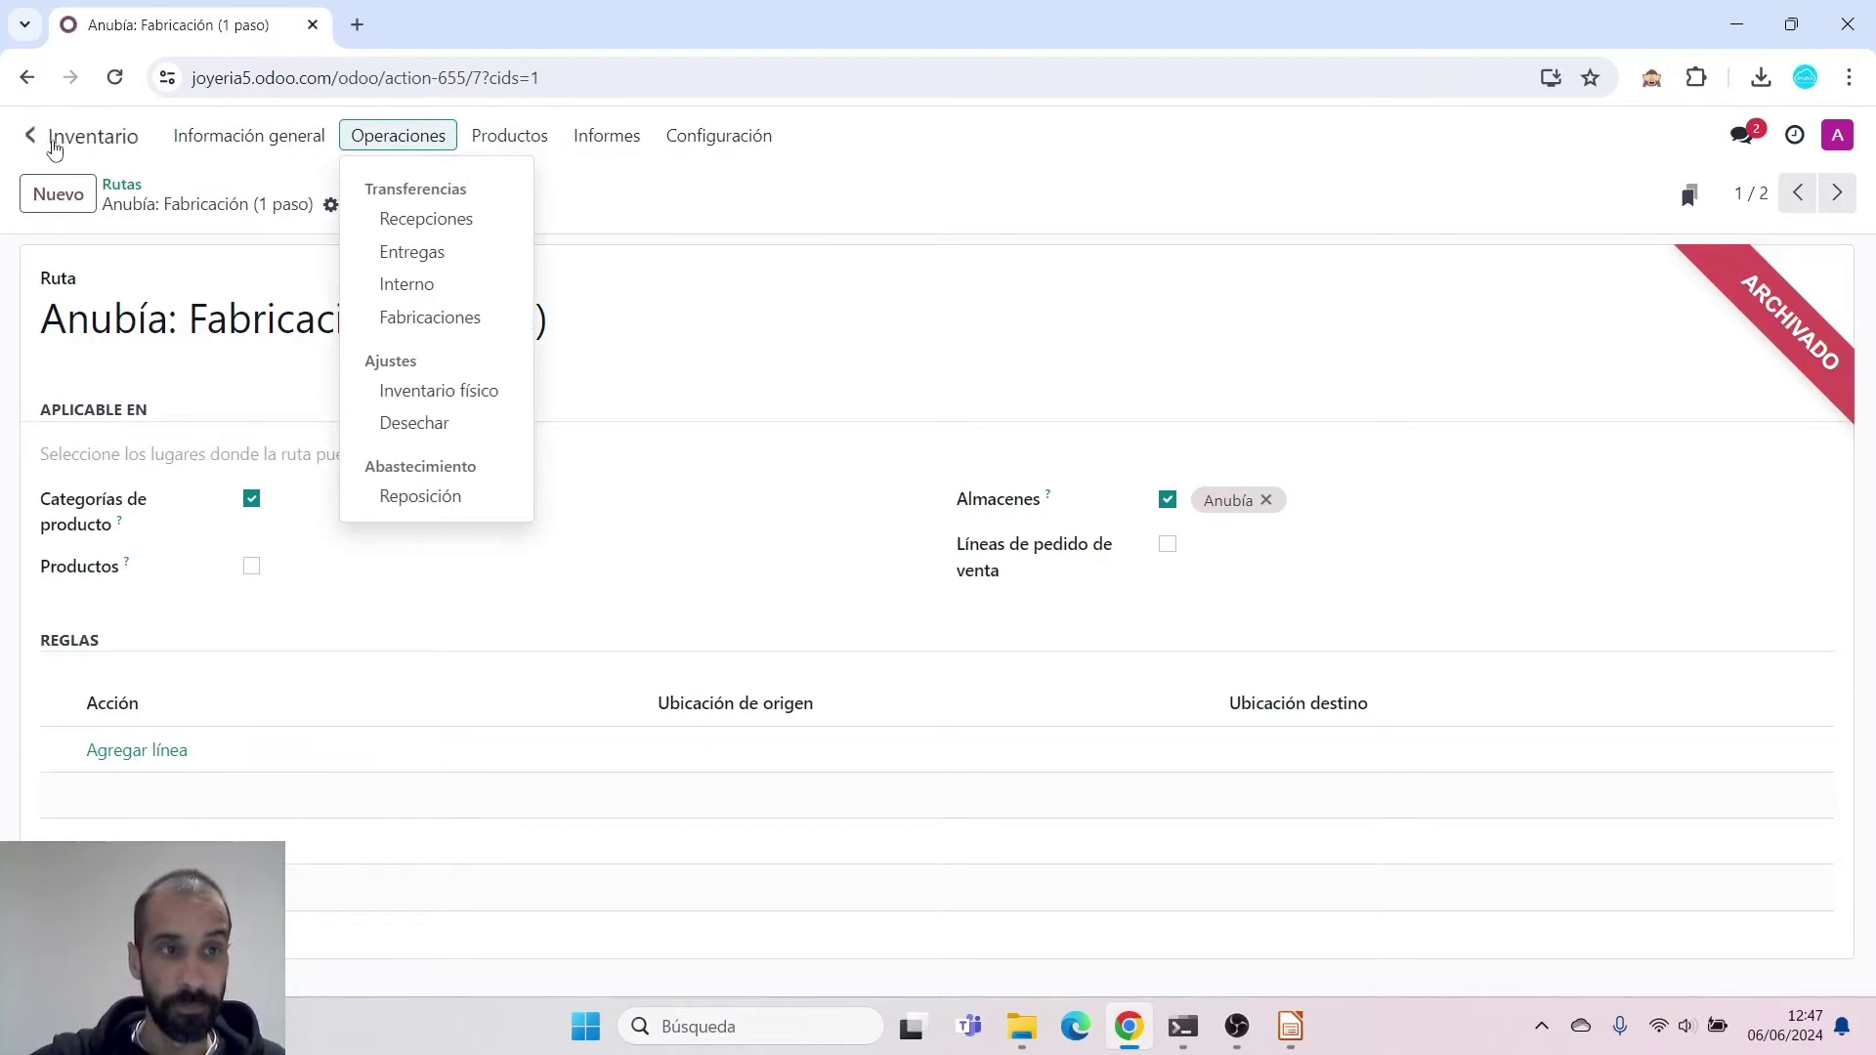
# Open the Mesa product from the Fabricación product catalogue and review its inventory routes
pyautogui.click(53, 147)
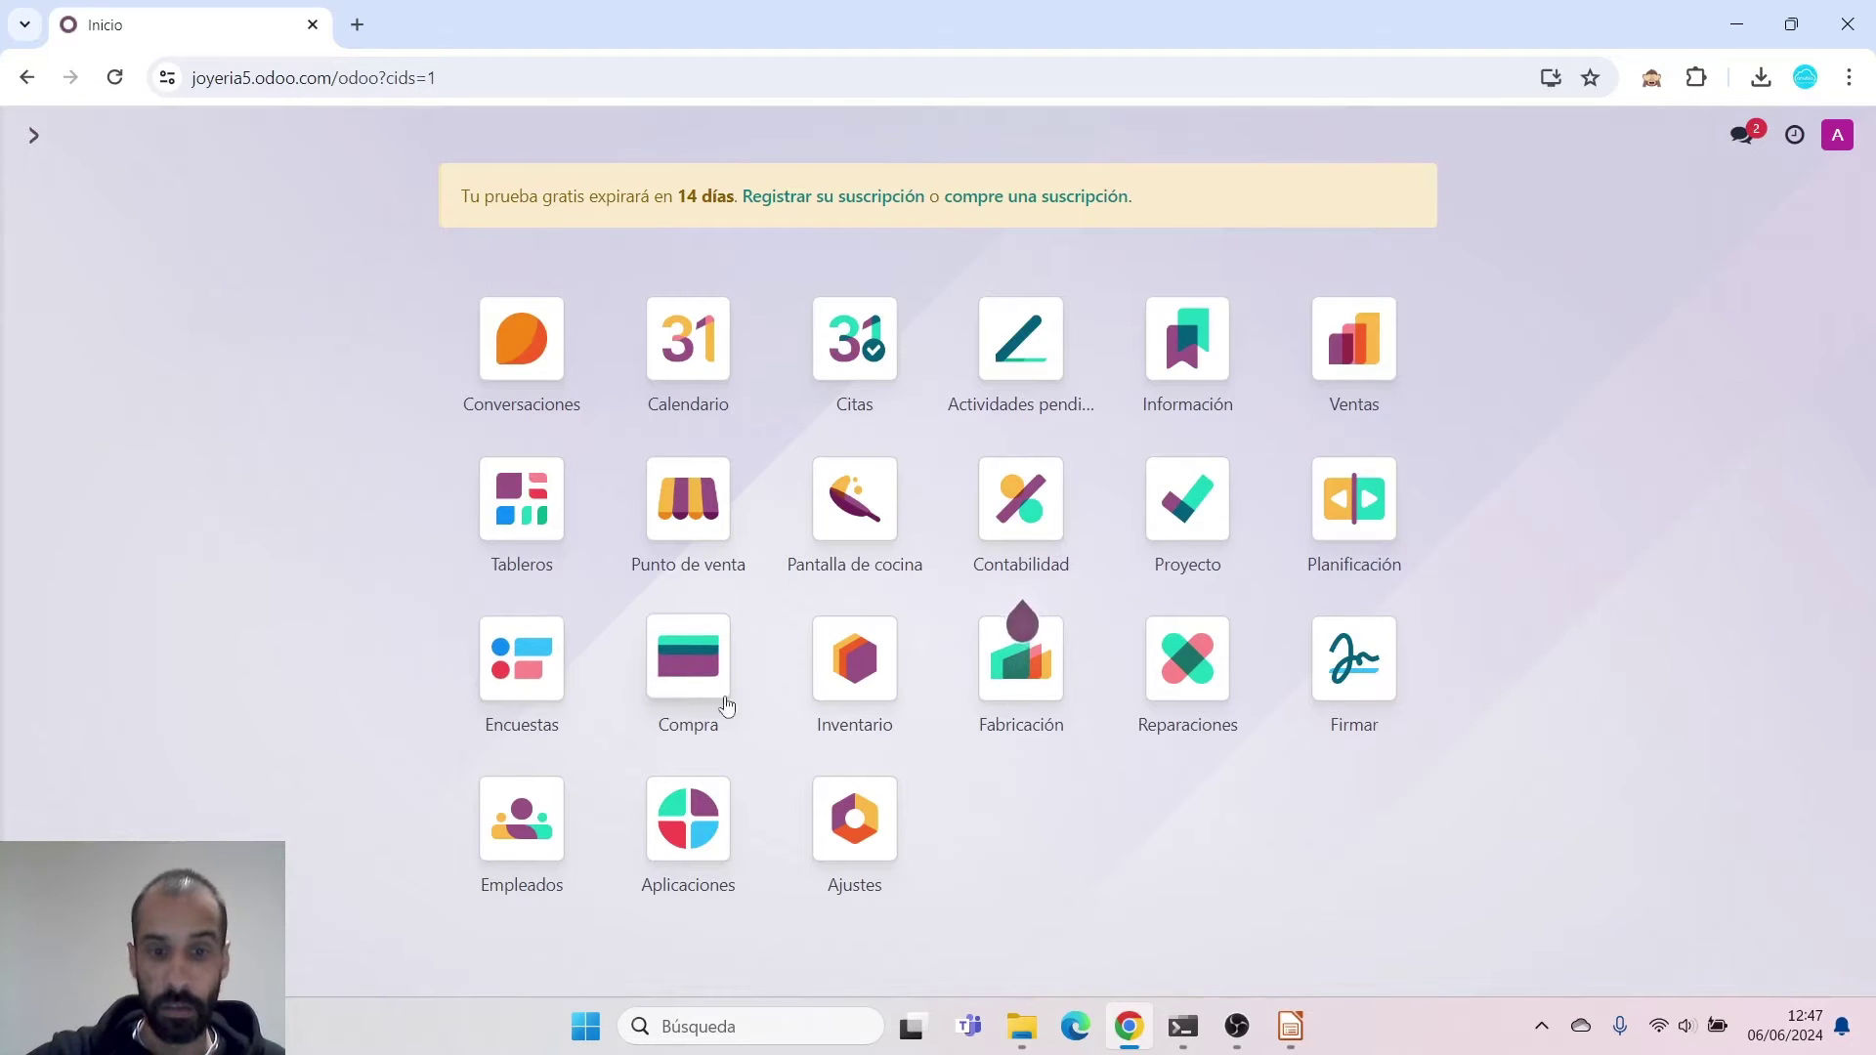
pyautogui.click(1016, 696)
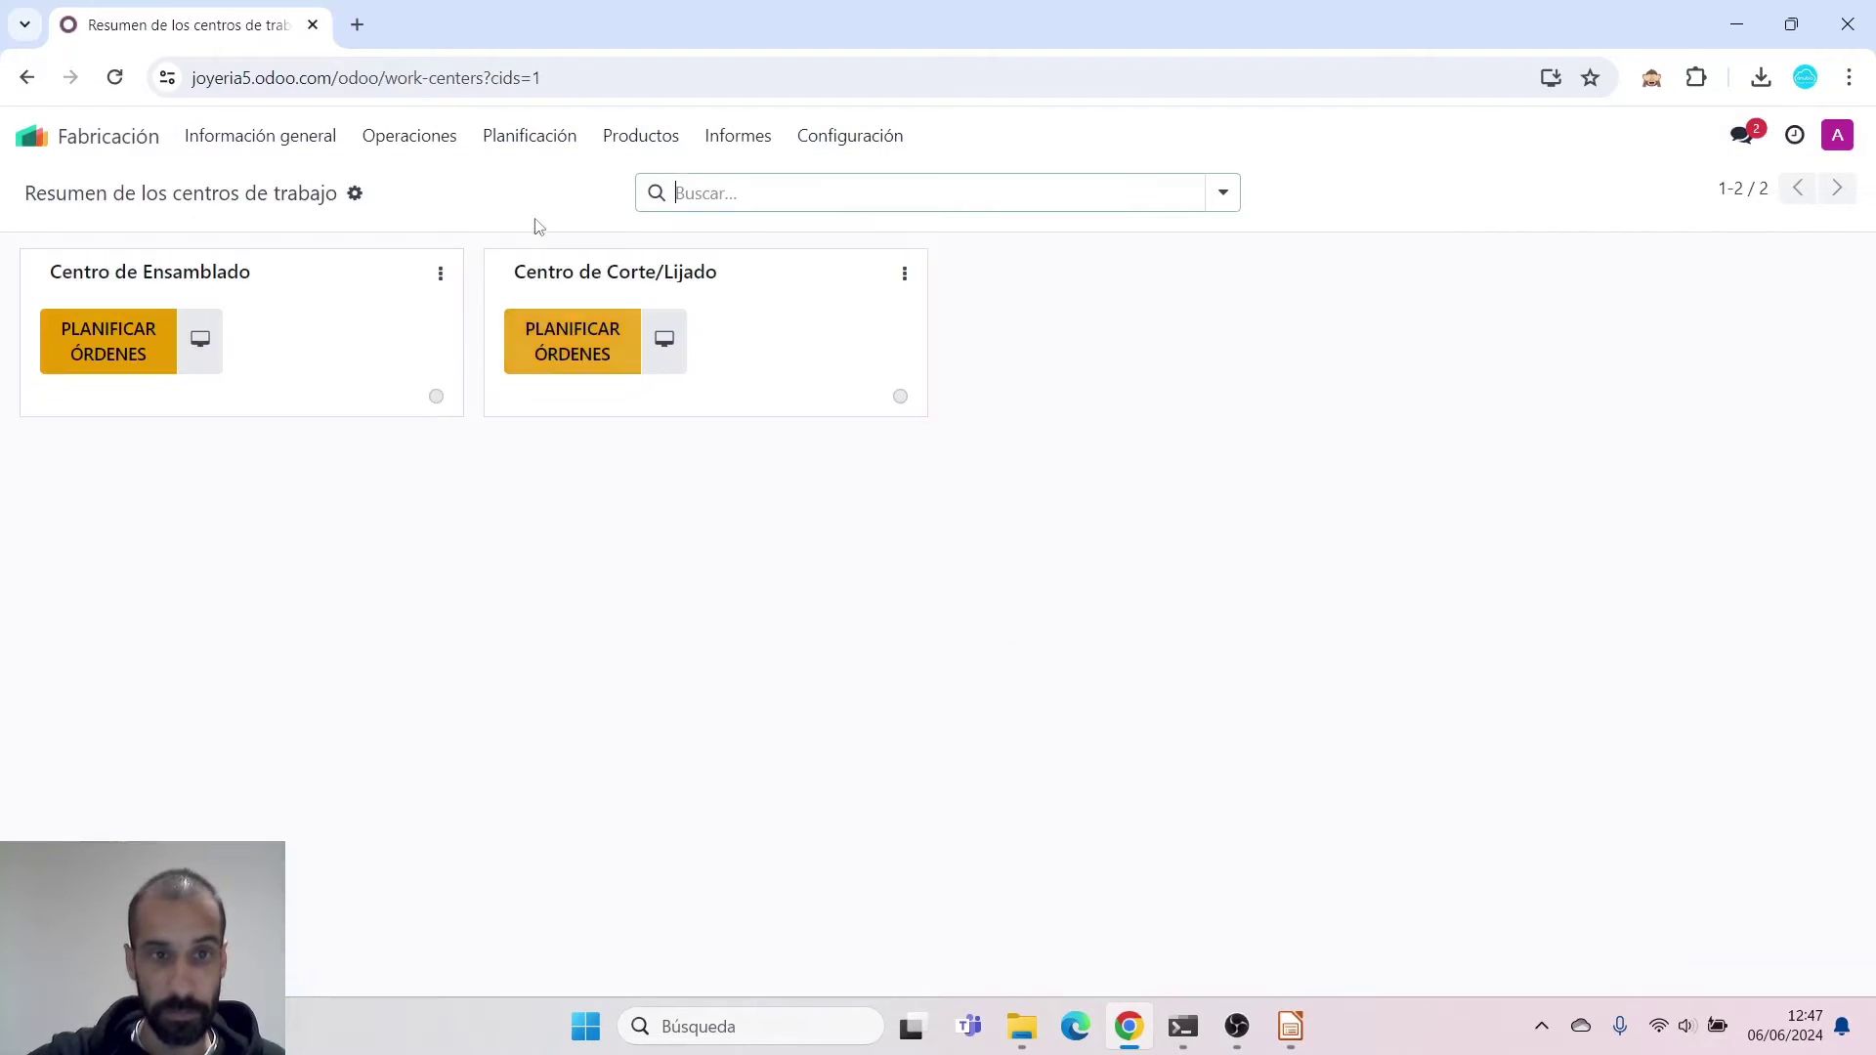
pyautogui.click(640, 137)
pyautogui.click(647, 182)
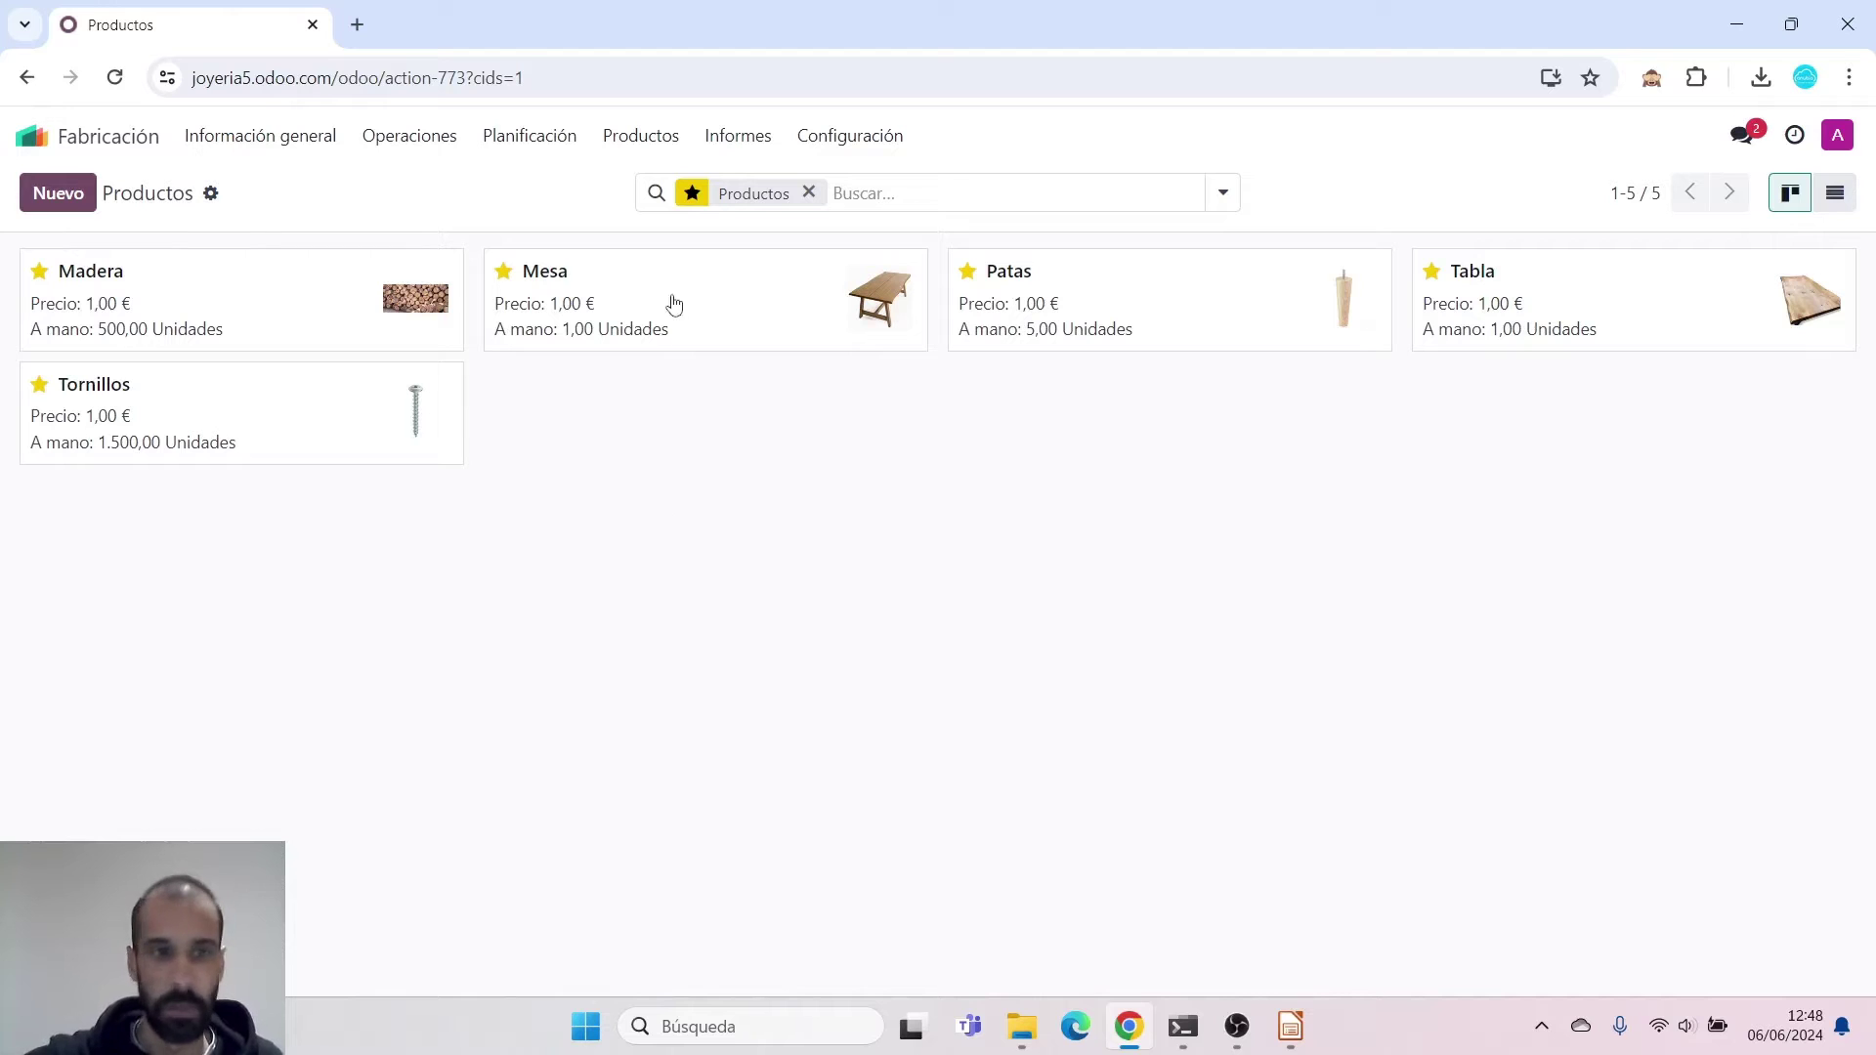
pyautogui.click(729, 310)
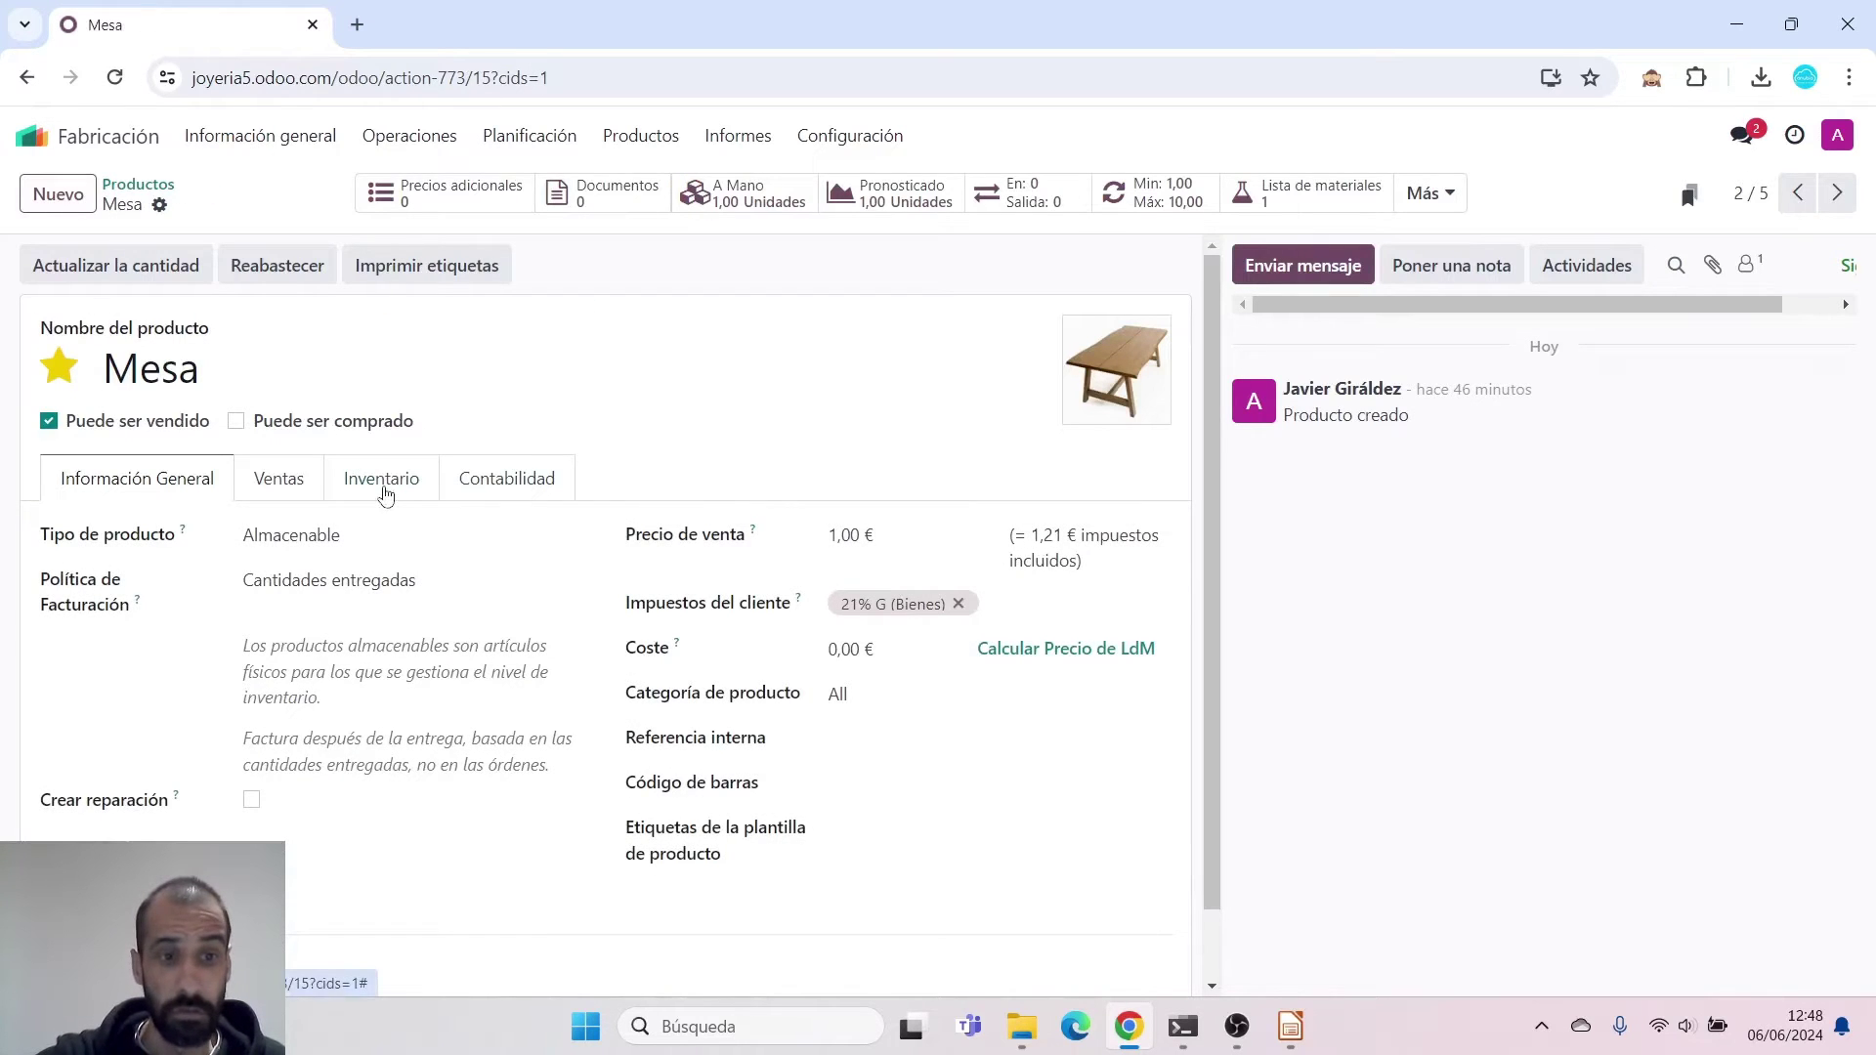
pyautogui.click(384, 486)
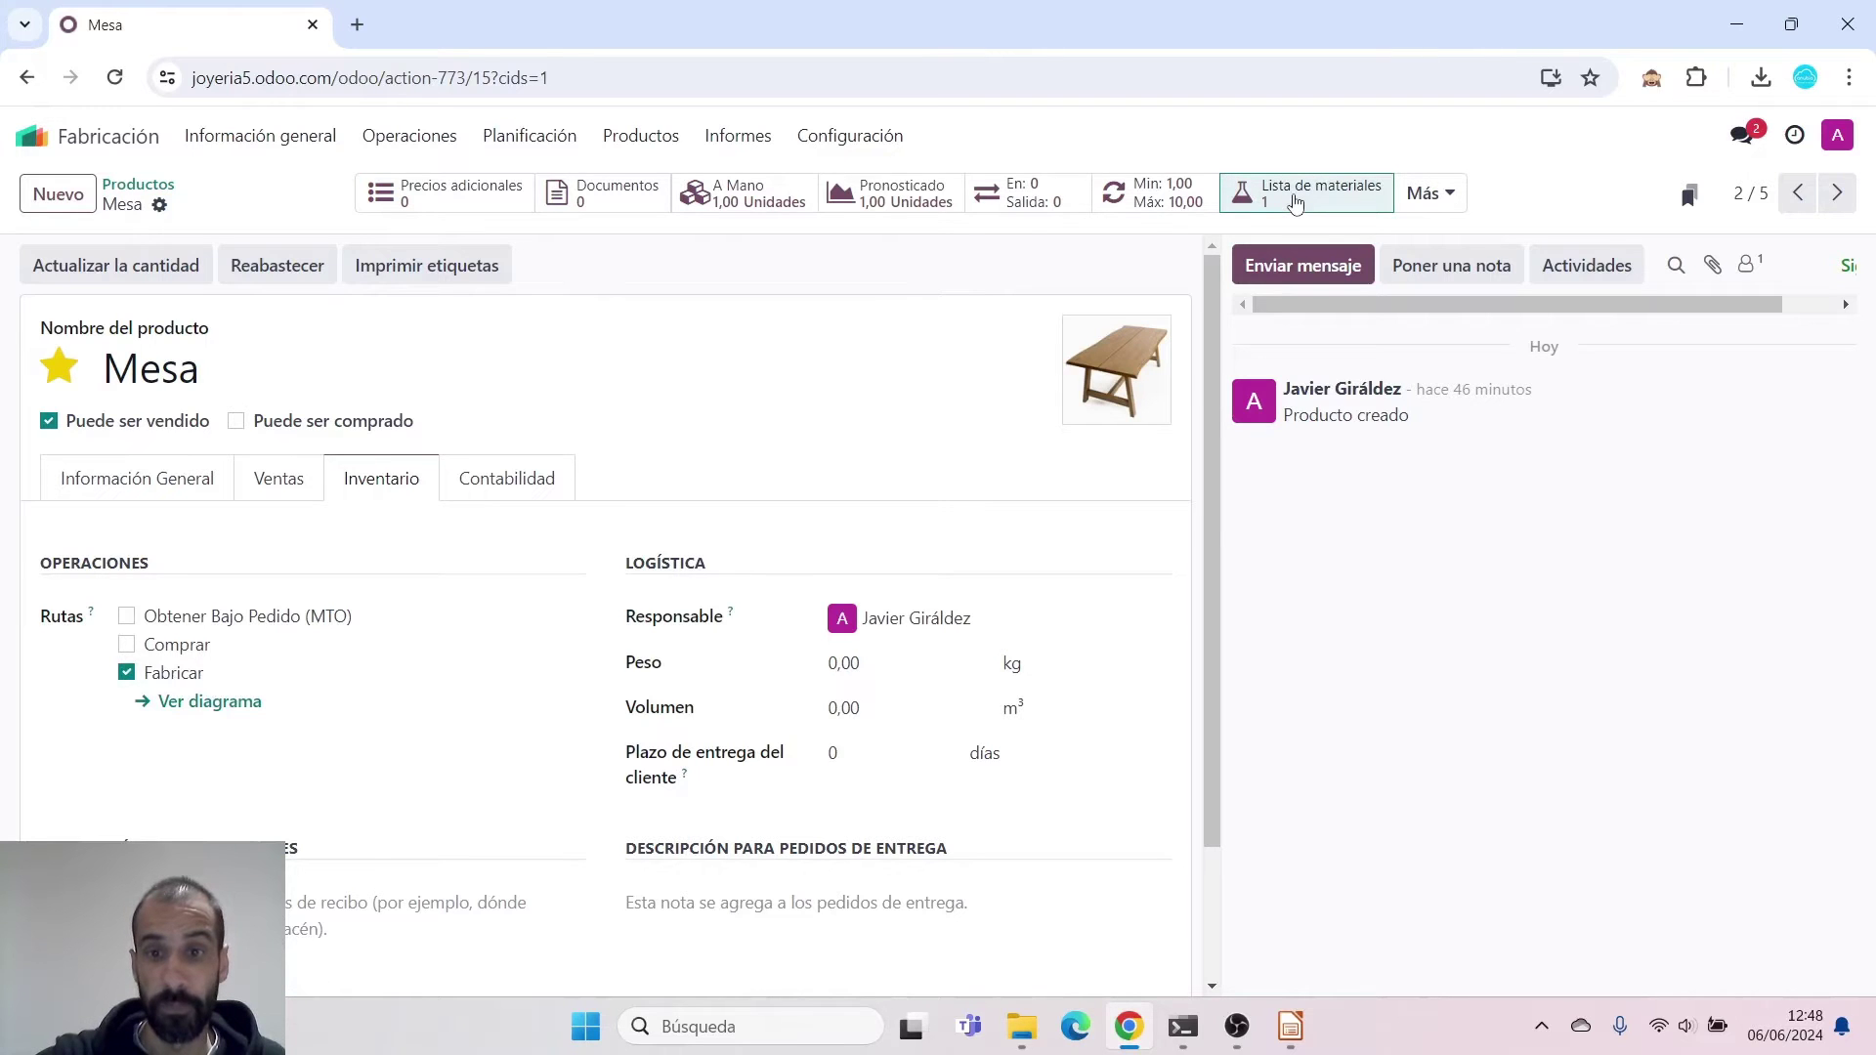
# Examine the components in Mesa's bill of materials, and return to the product catalogue
pyautogui.click(1296, 201)
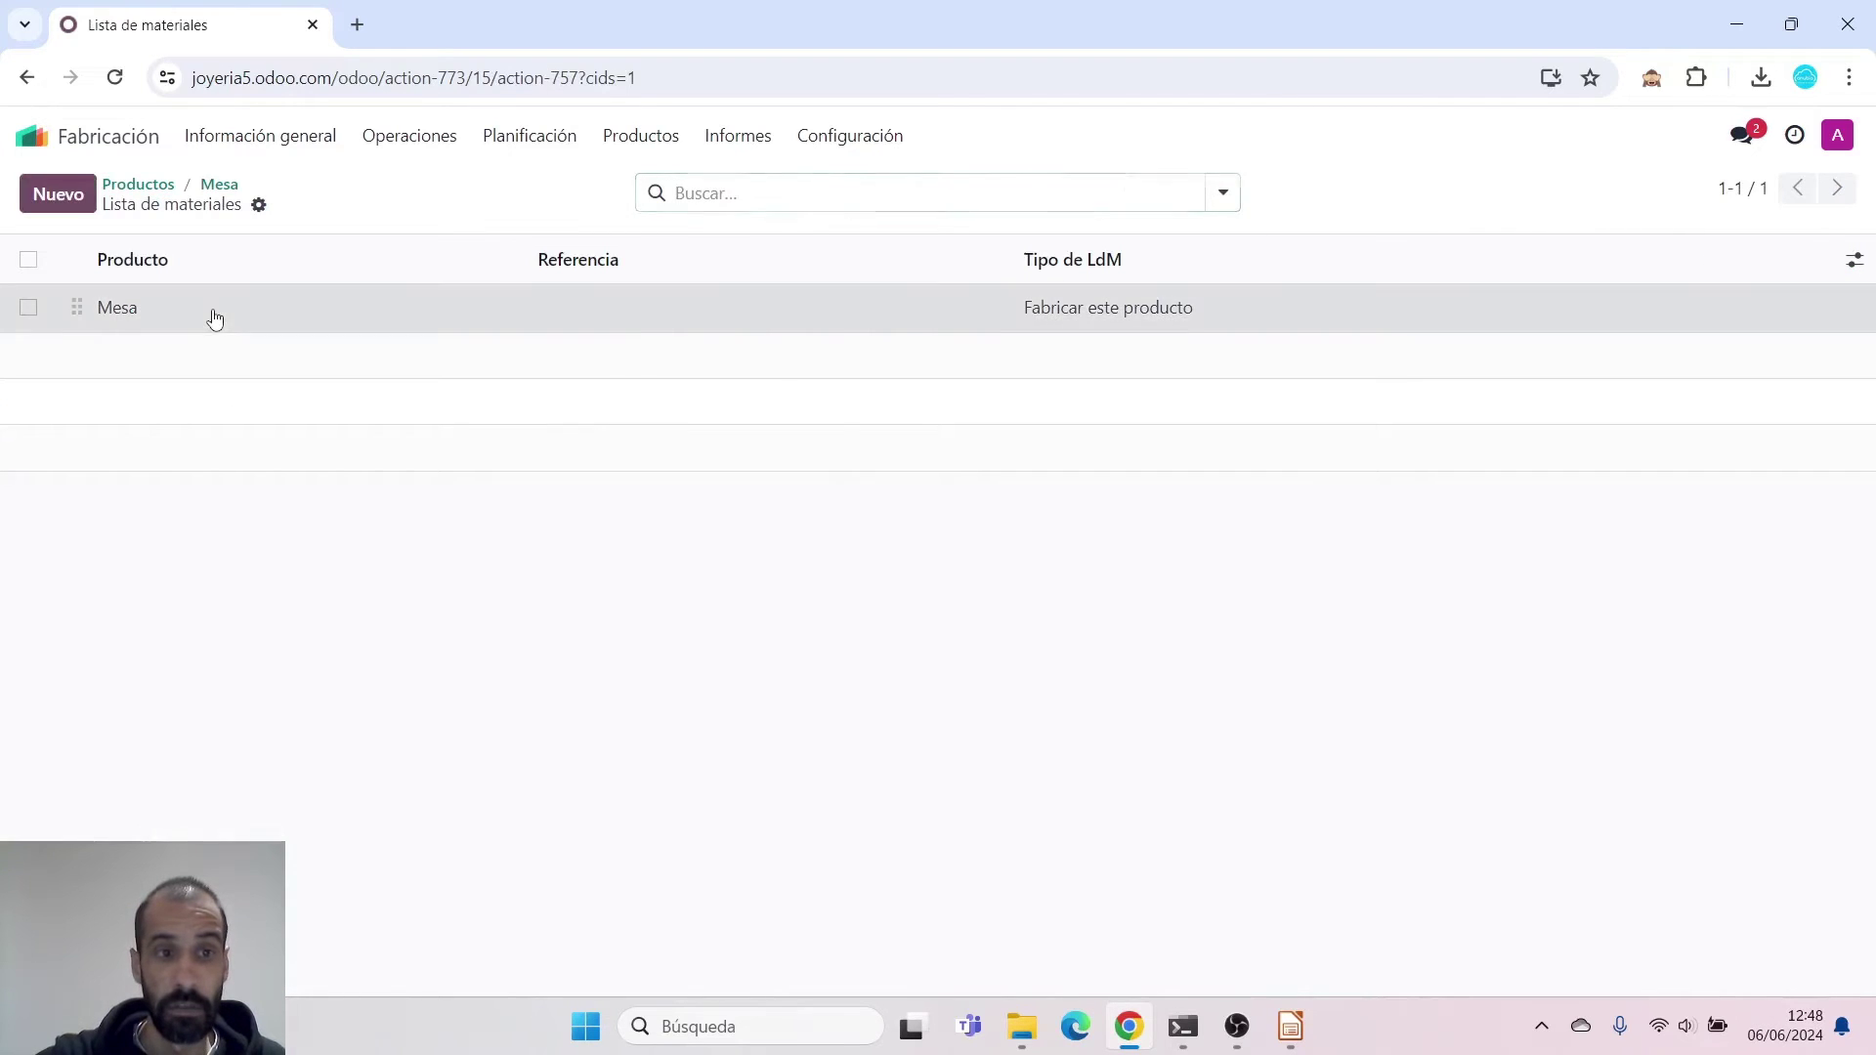
pyautogui.click(215, 319)
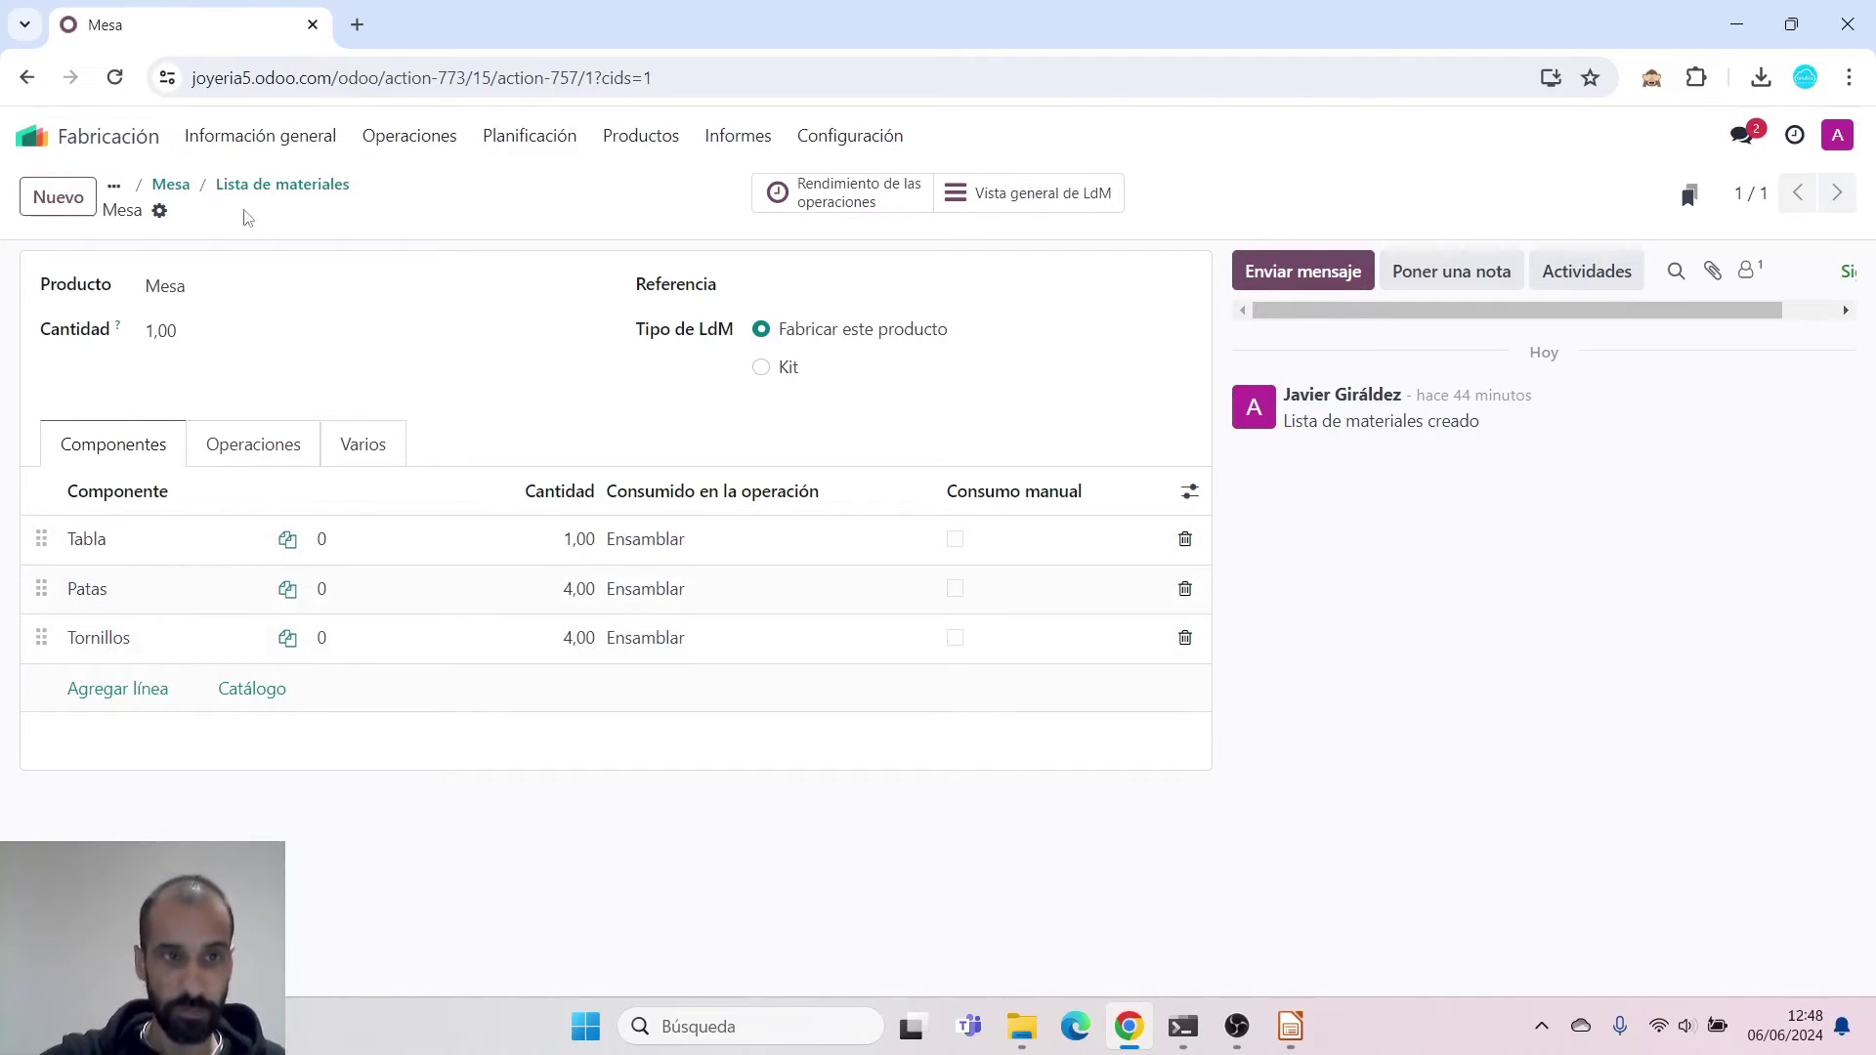
pyautogui.click(171, 185)
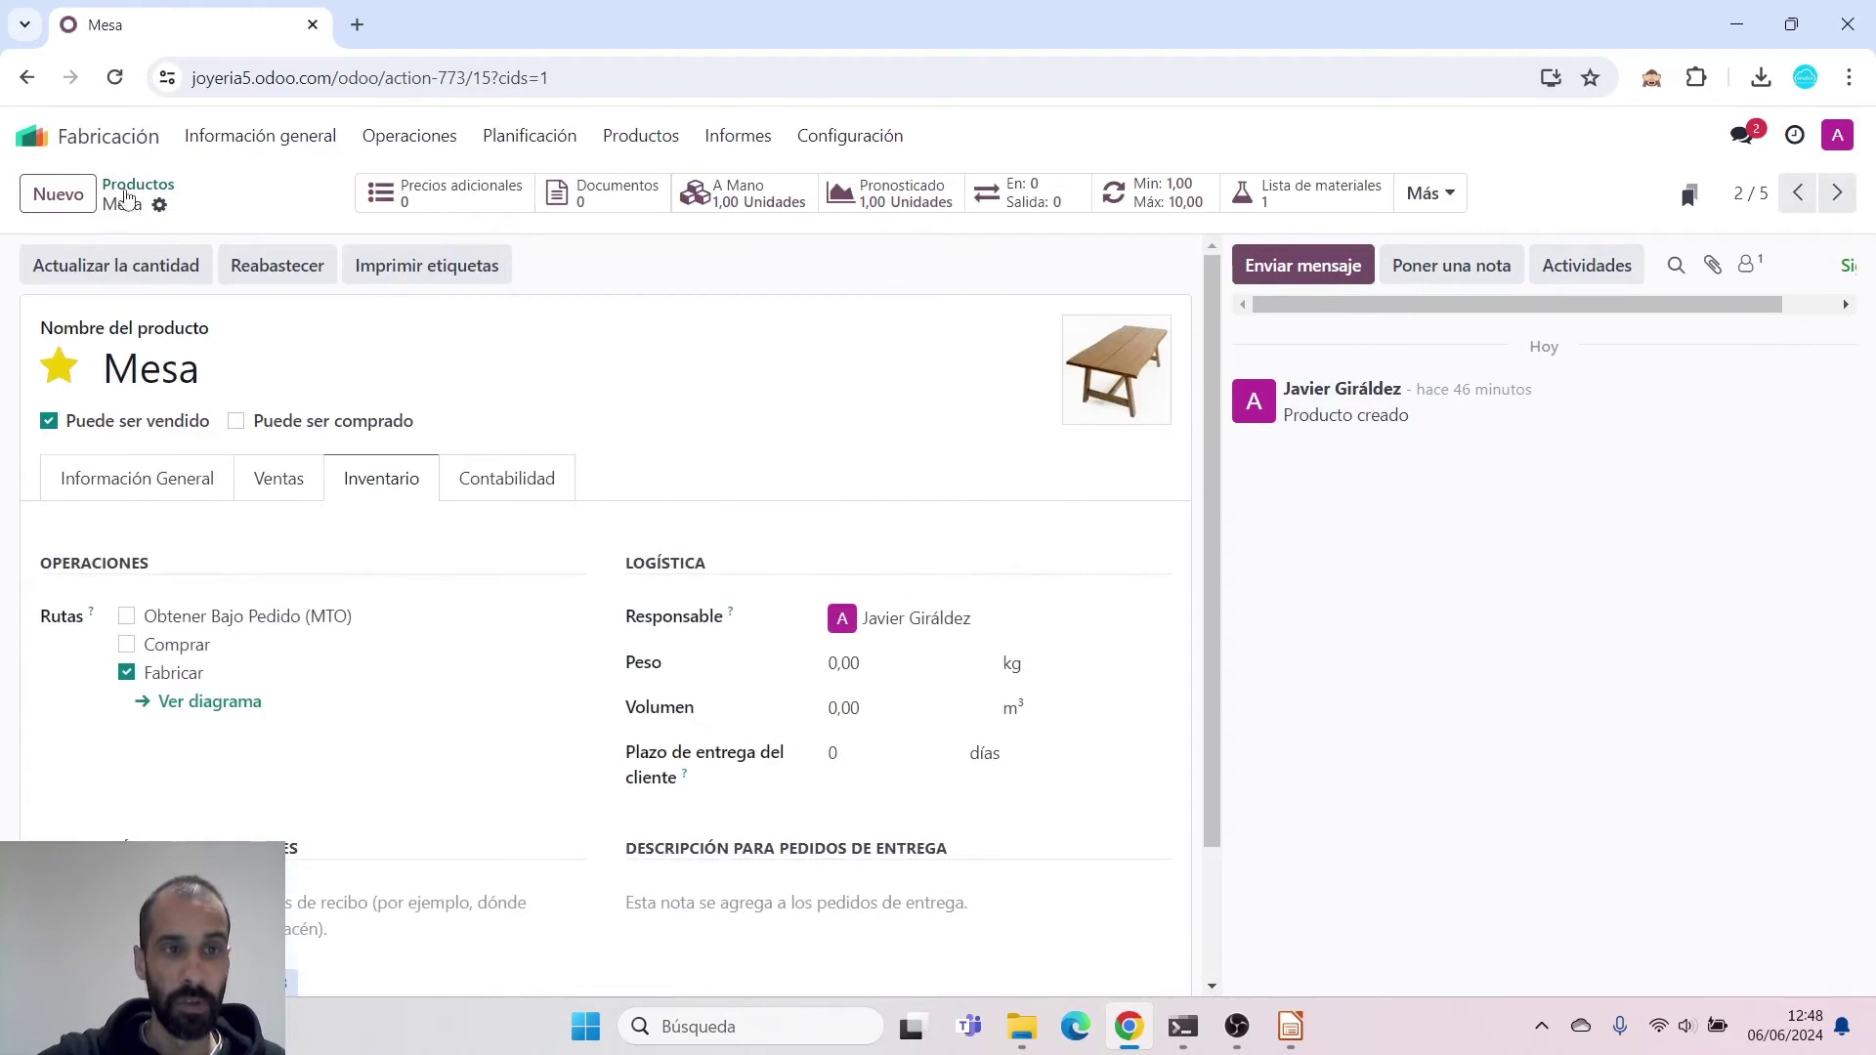
pyautogui.click(142, 184)
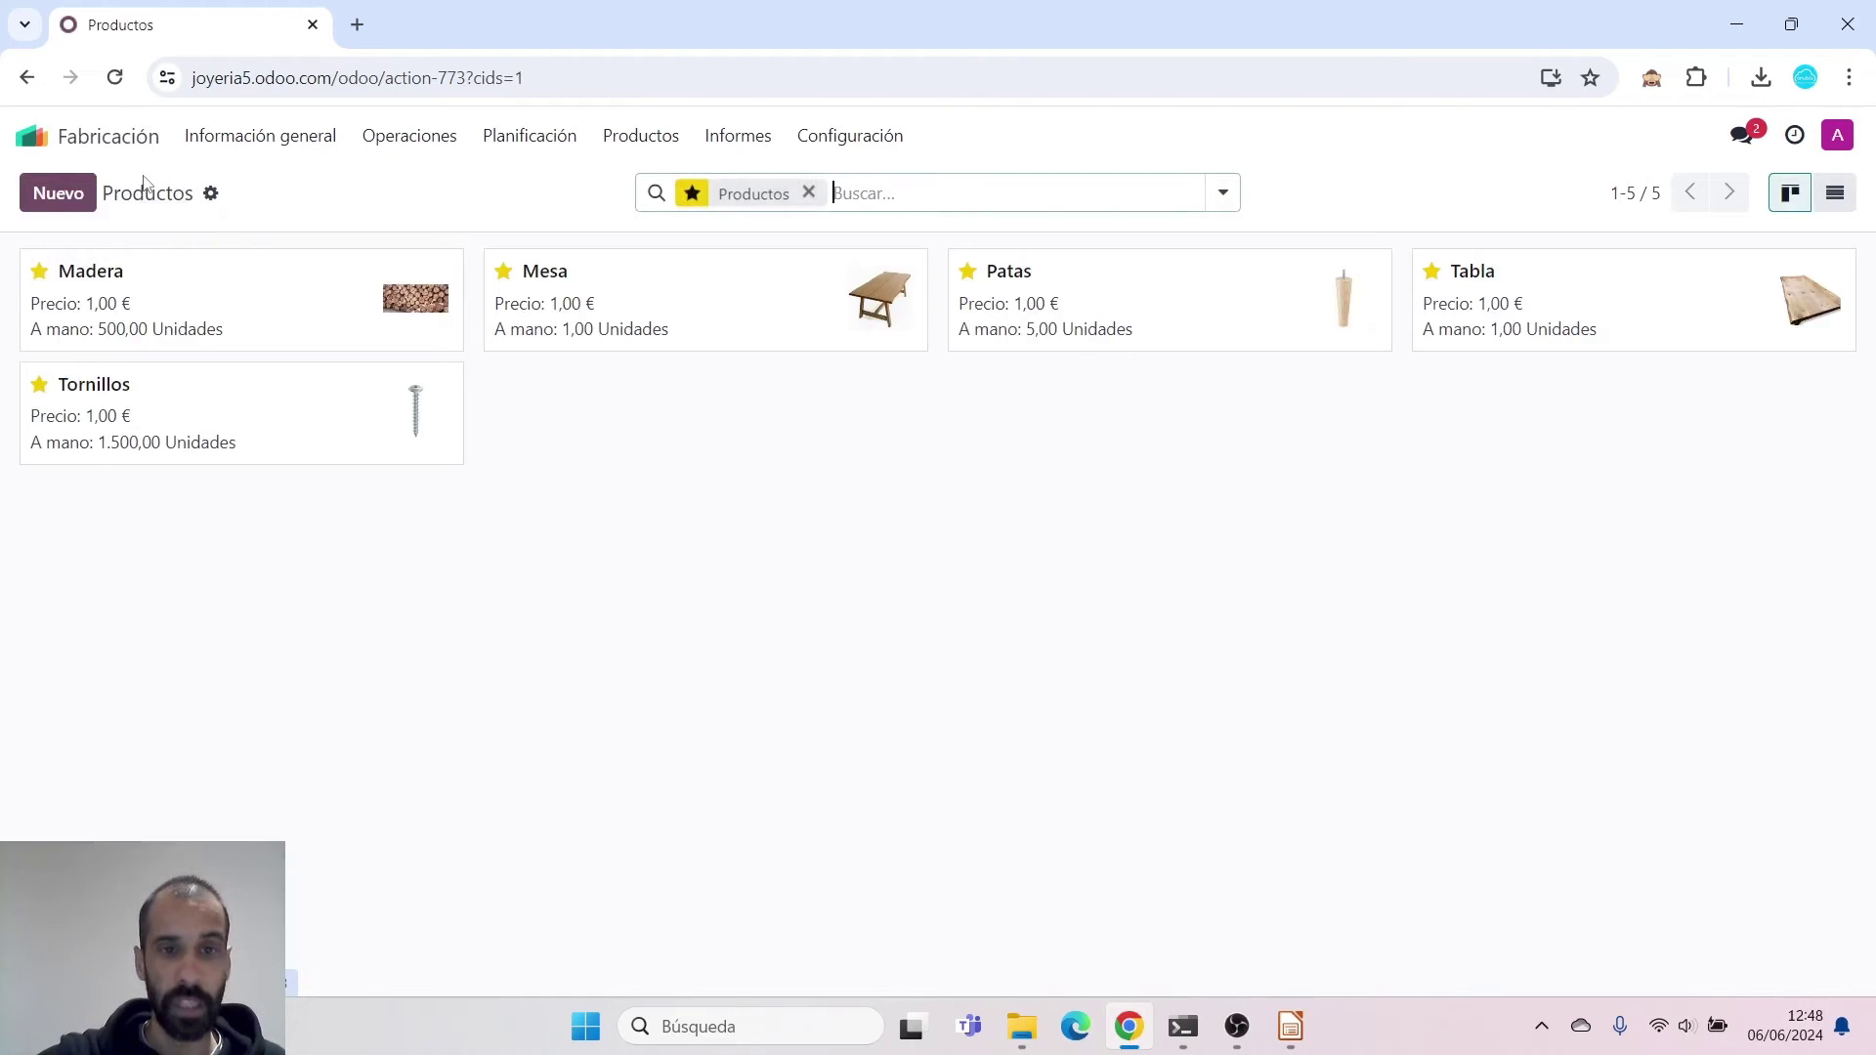
# Open the Patas product from the catalogue and examine the components in its bill of materials
pyautogui.click(1112, 291)
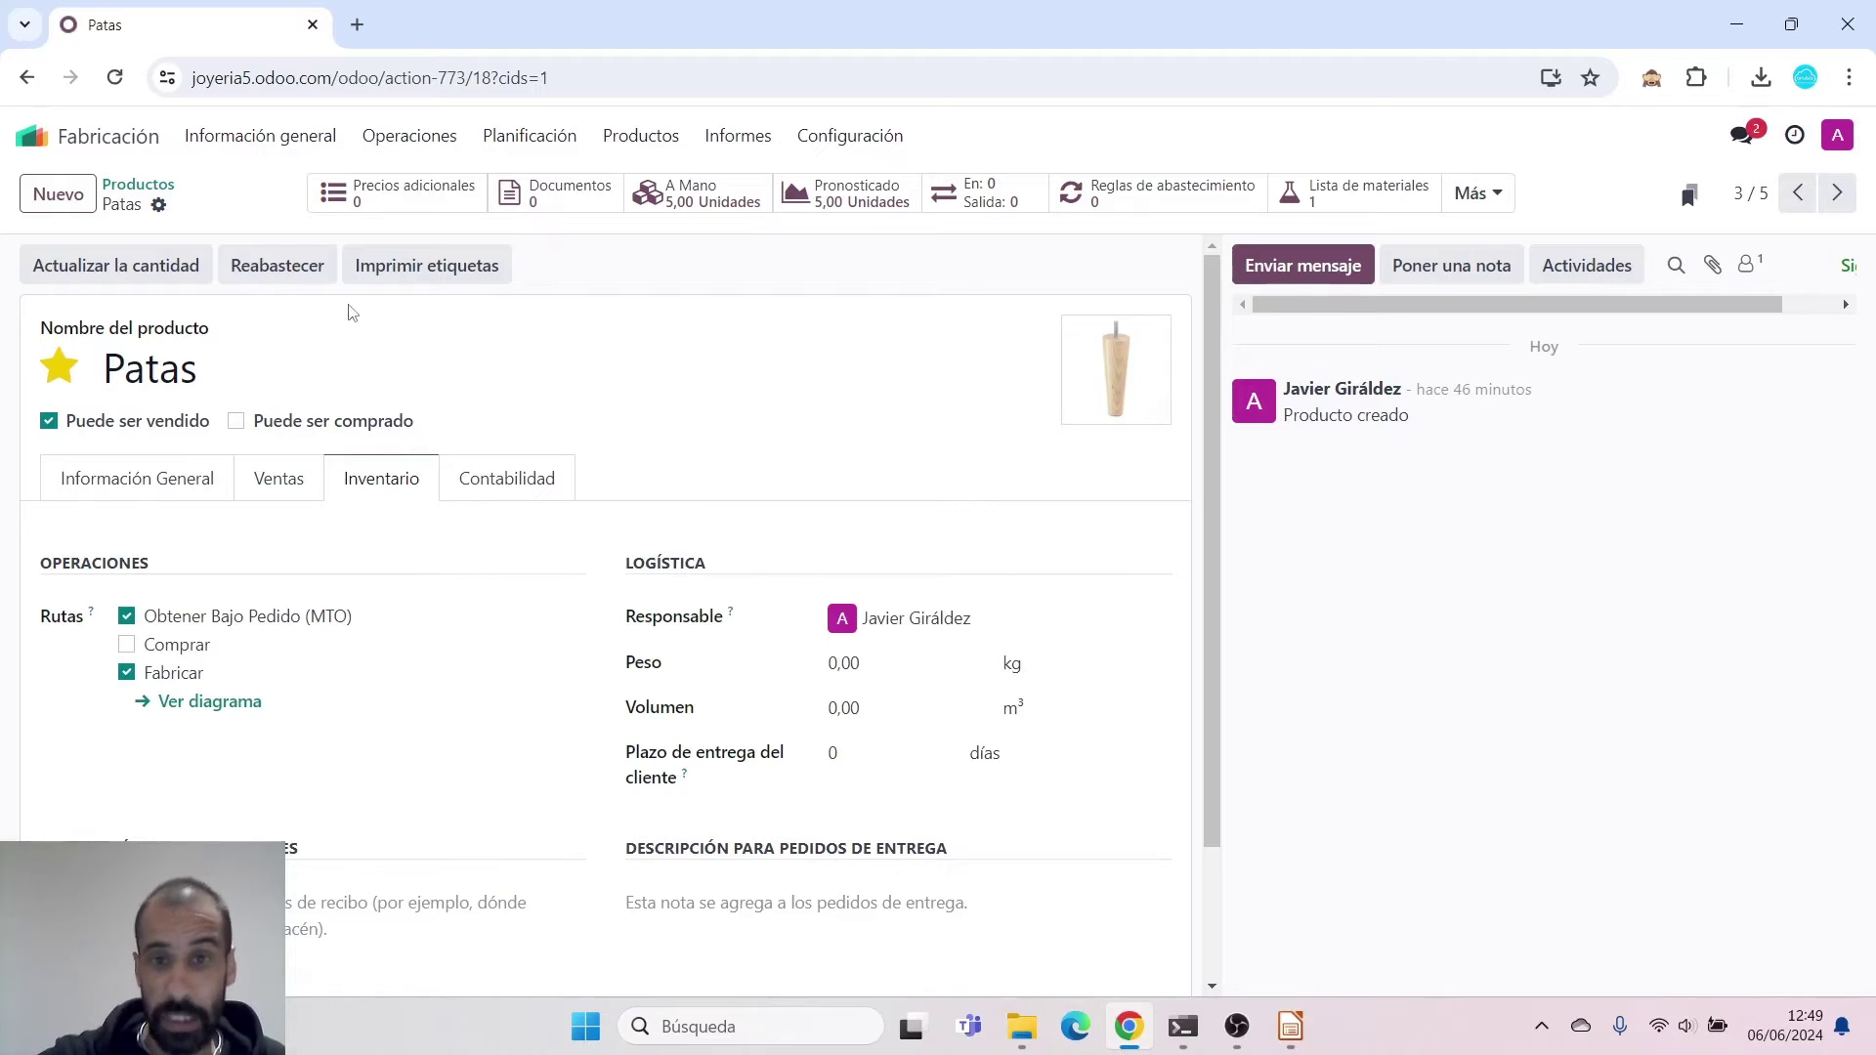
pyautogui.click(1357, 198)
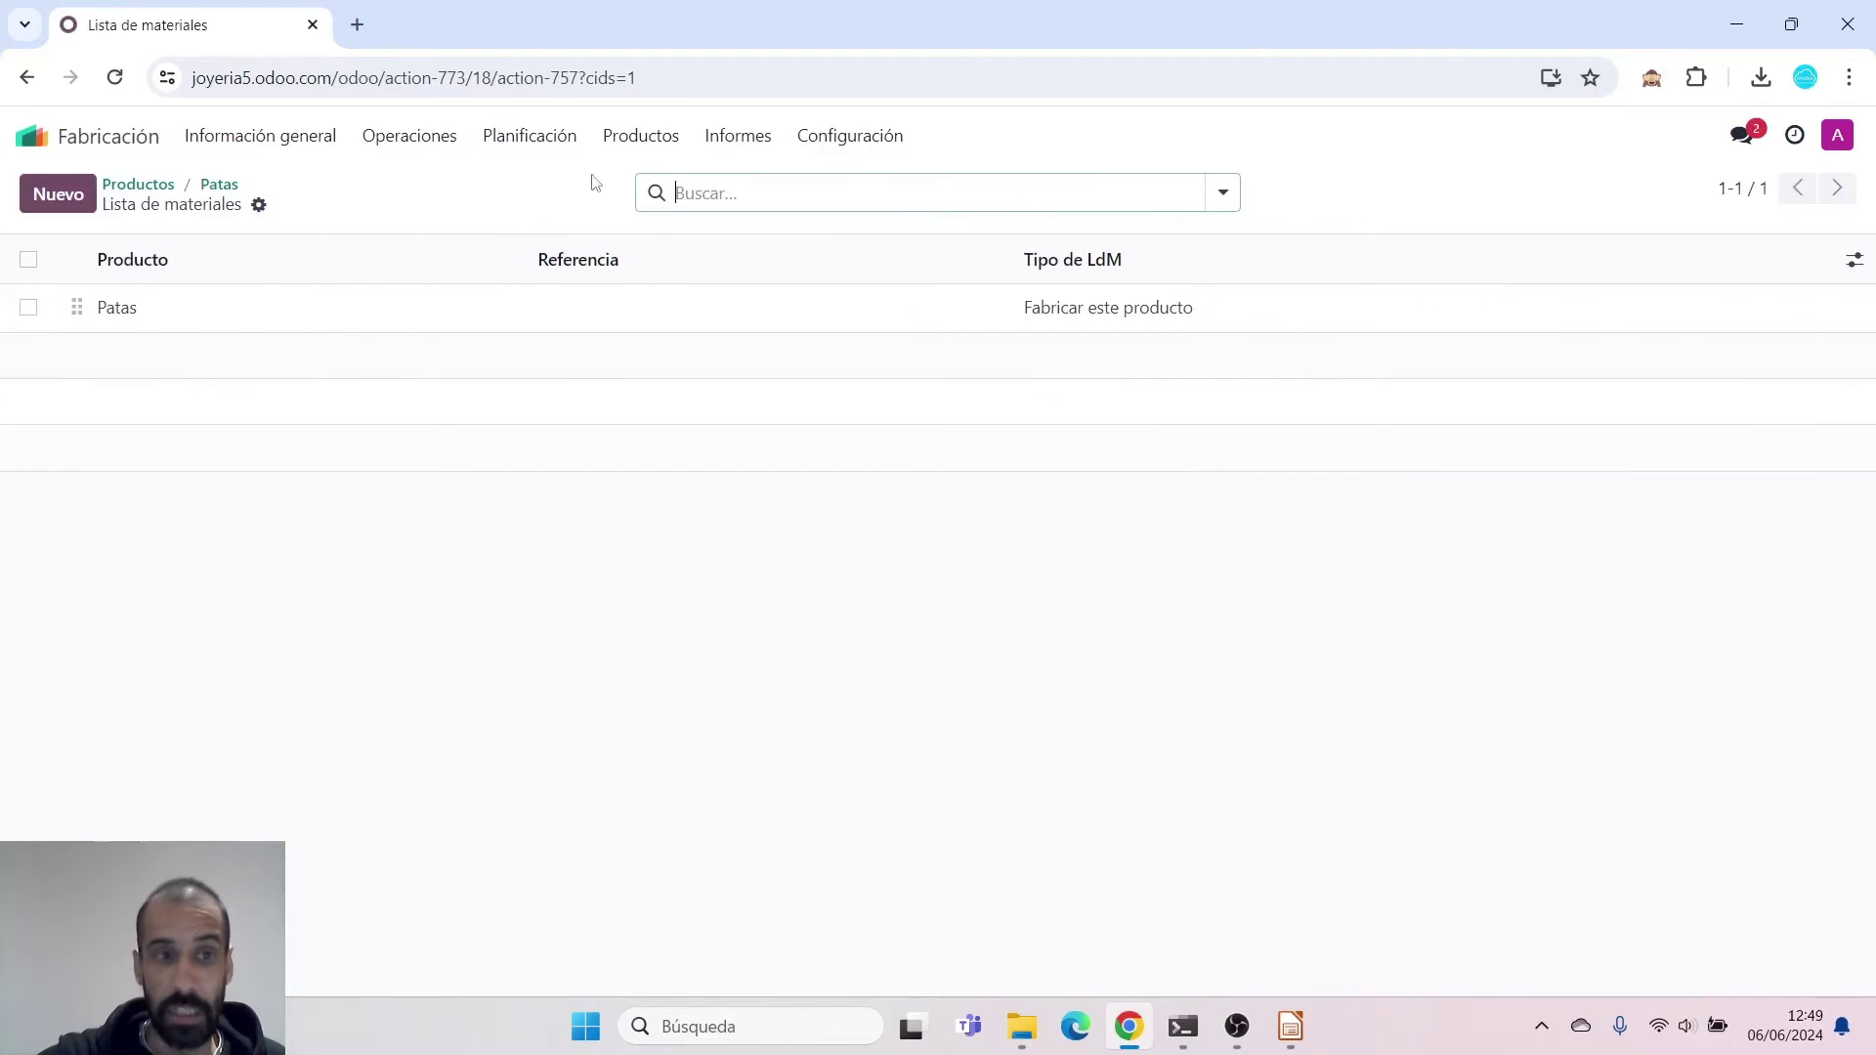
pyautogui.click(195, 317)
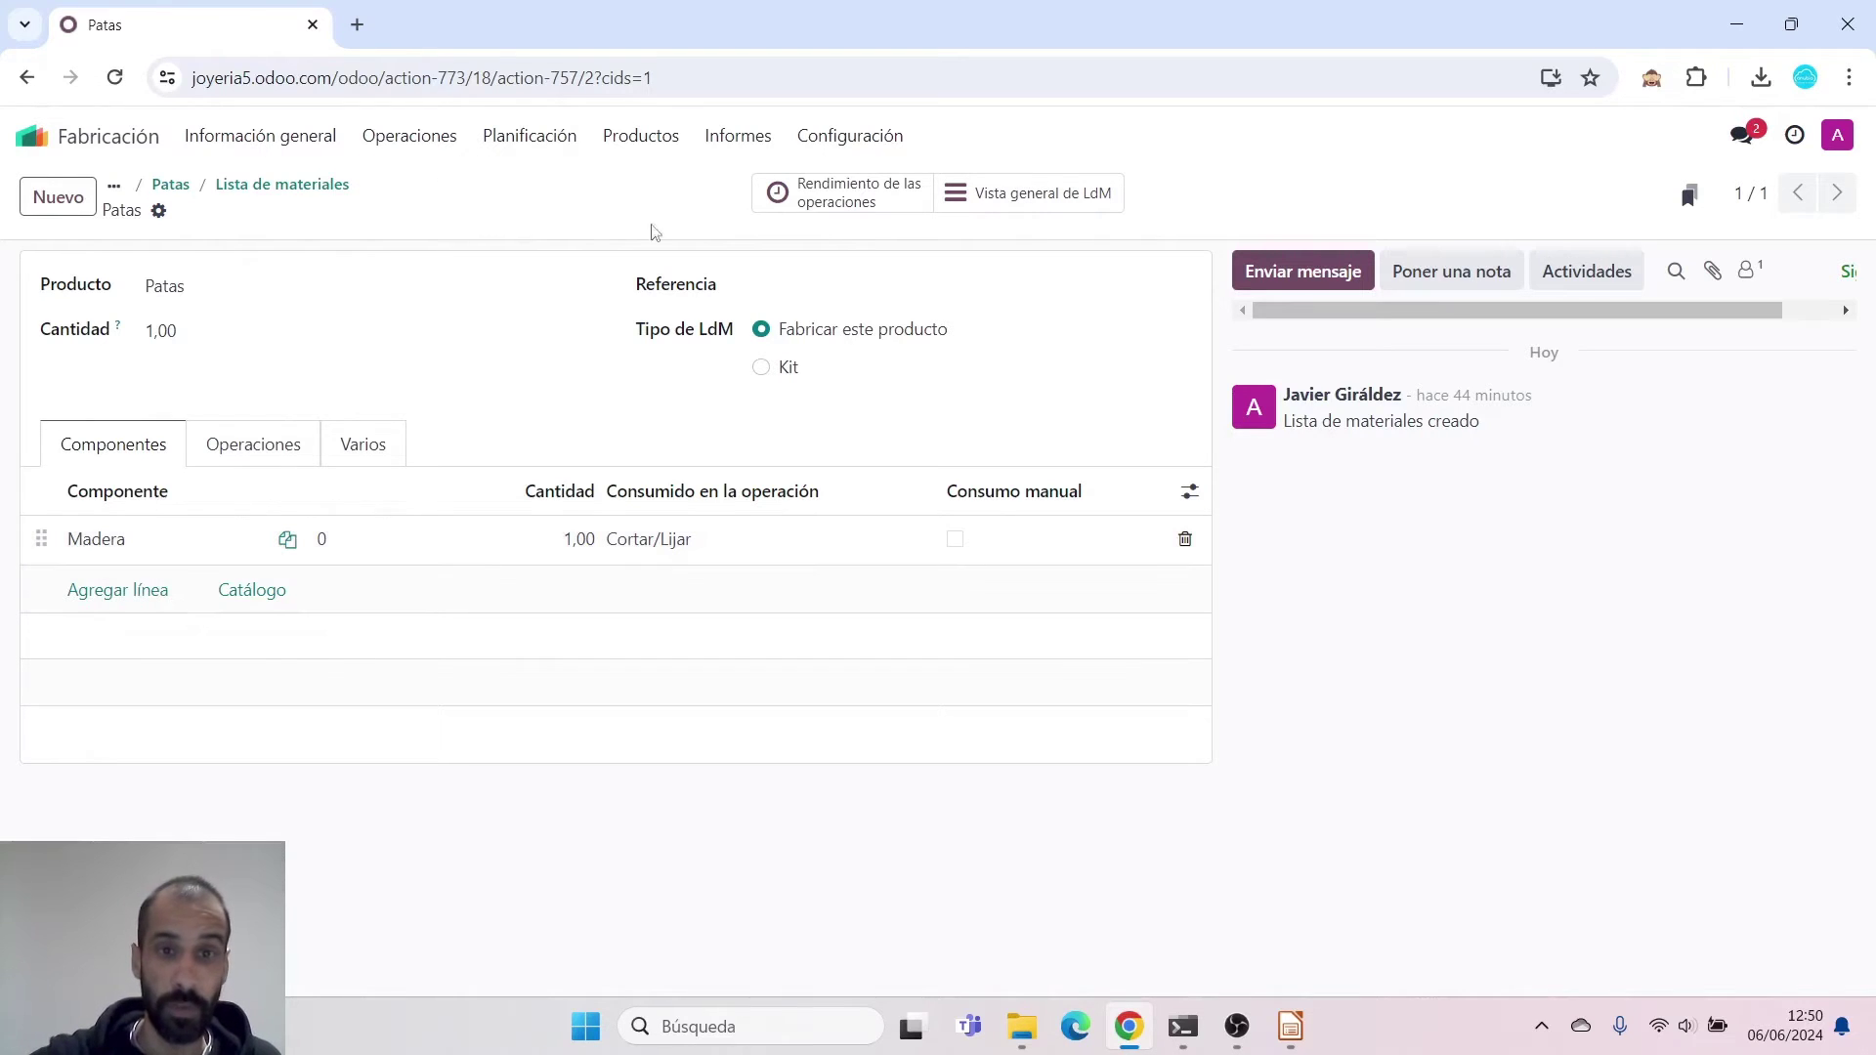
# Open the list of work centres, start a new one named Centro X, and discard it
pyautogui.click(841, 152)
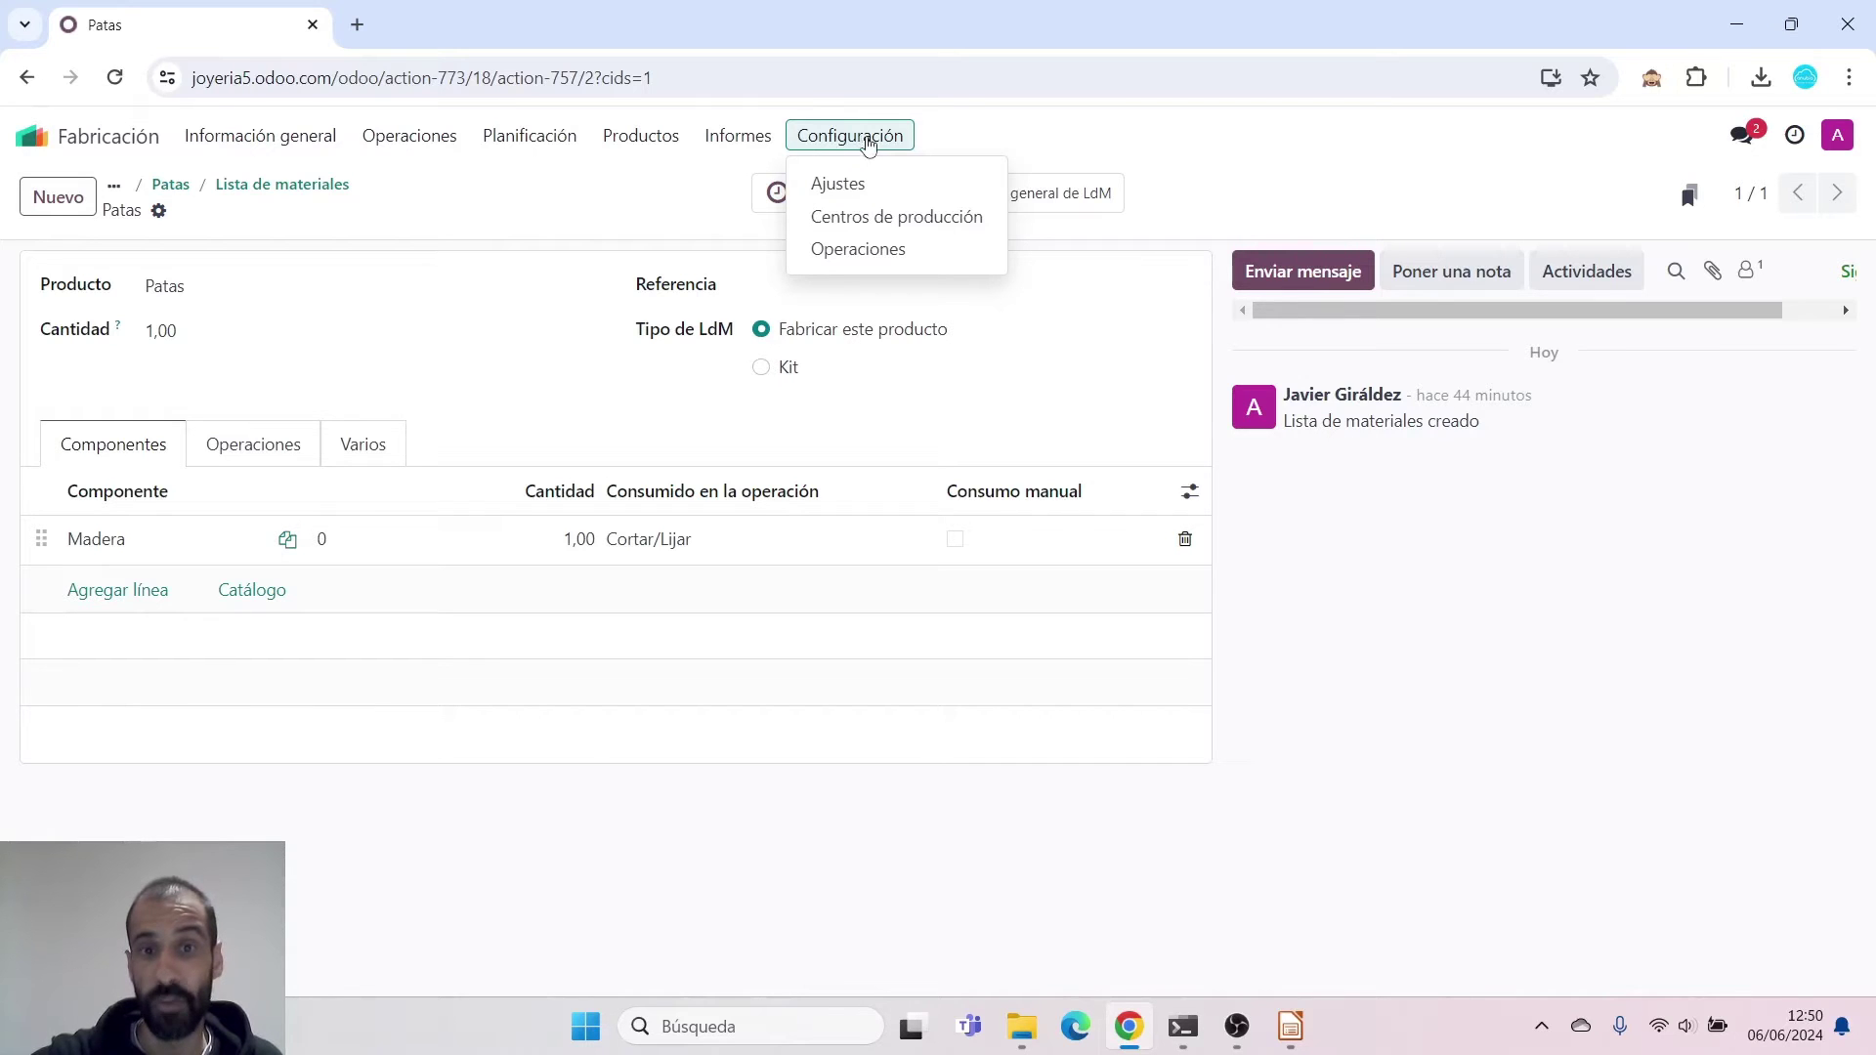
pyautogui.click(929, 223)
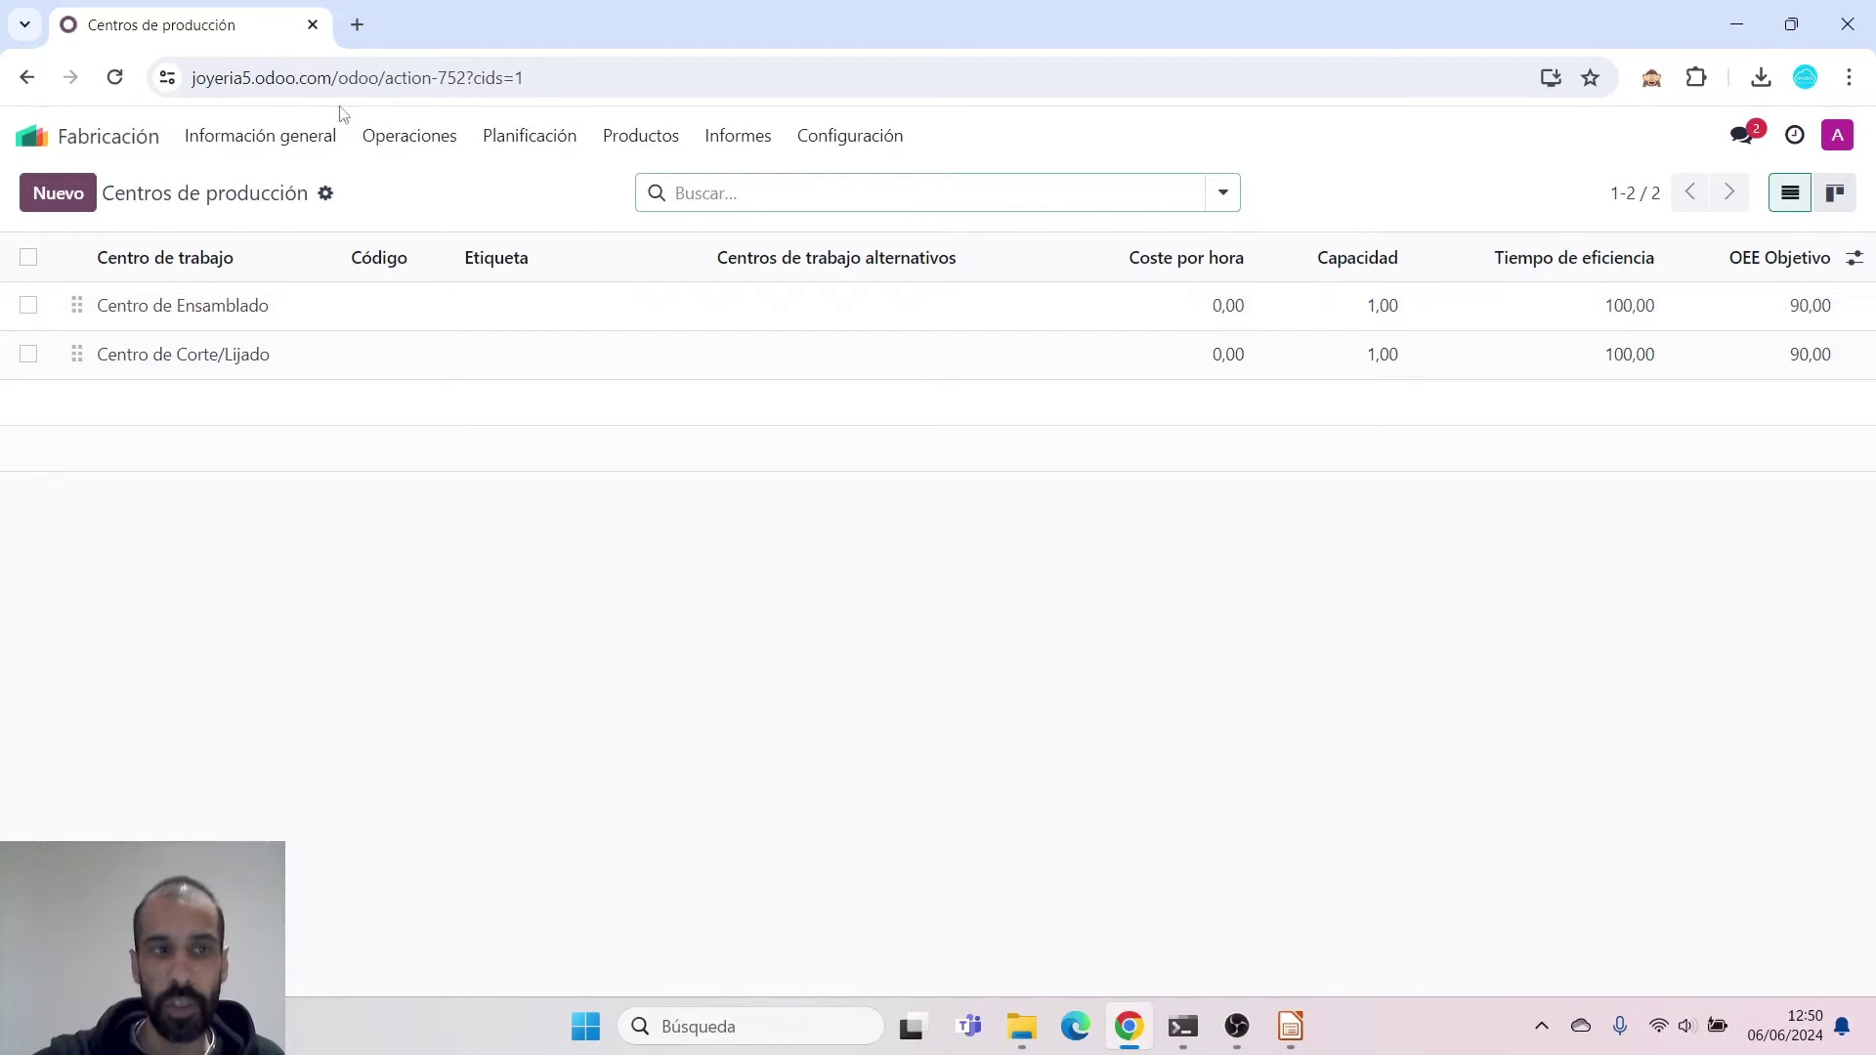
pyautogui.click(84, 200)
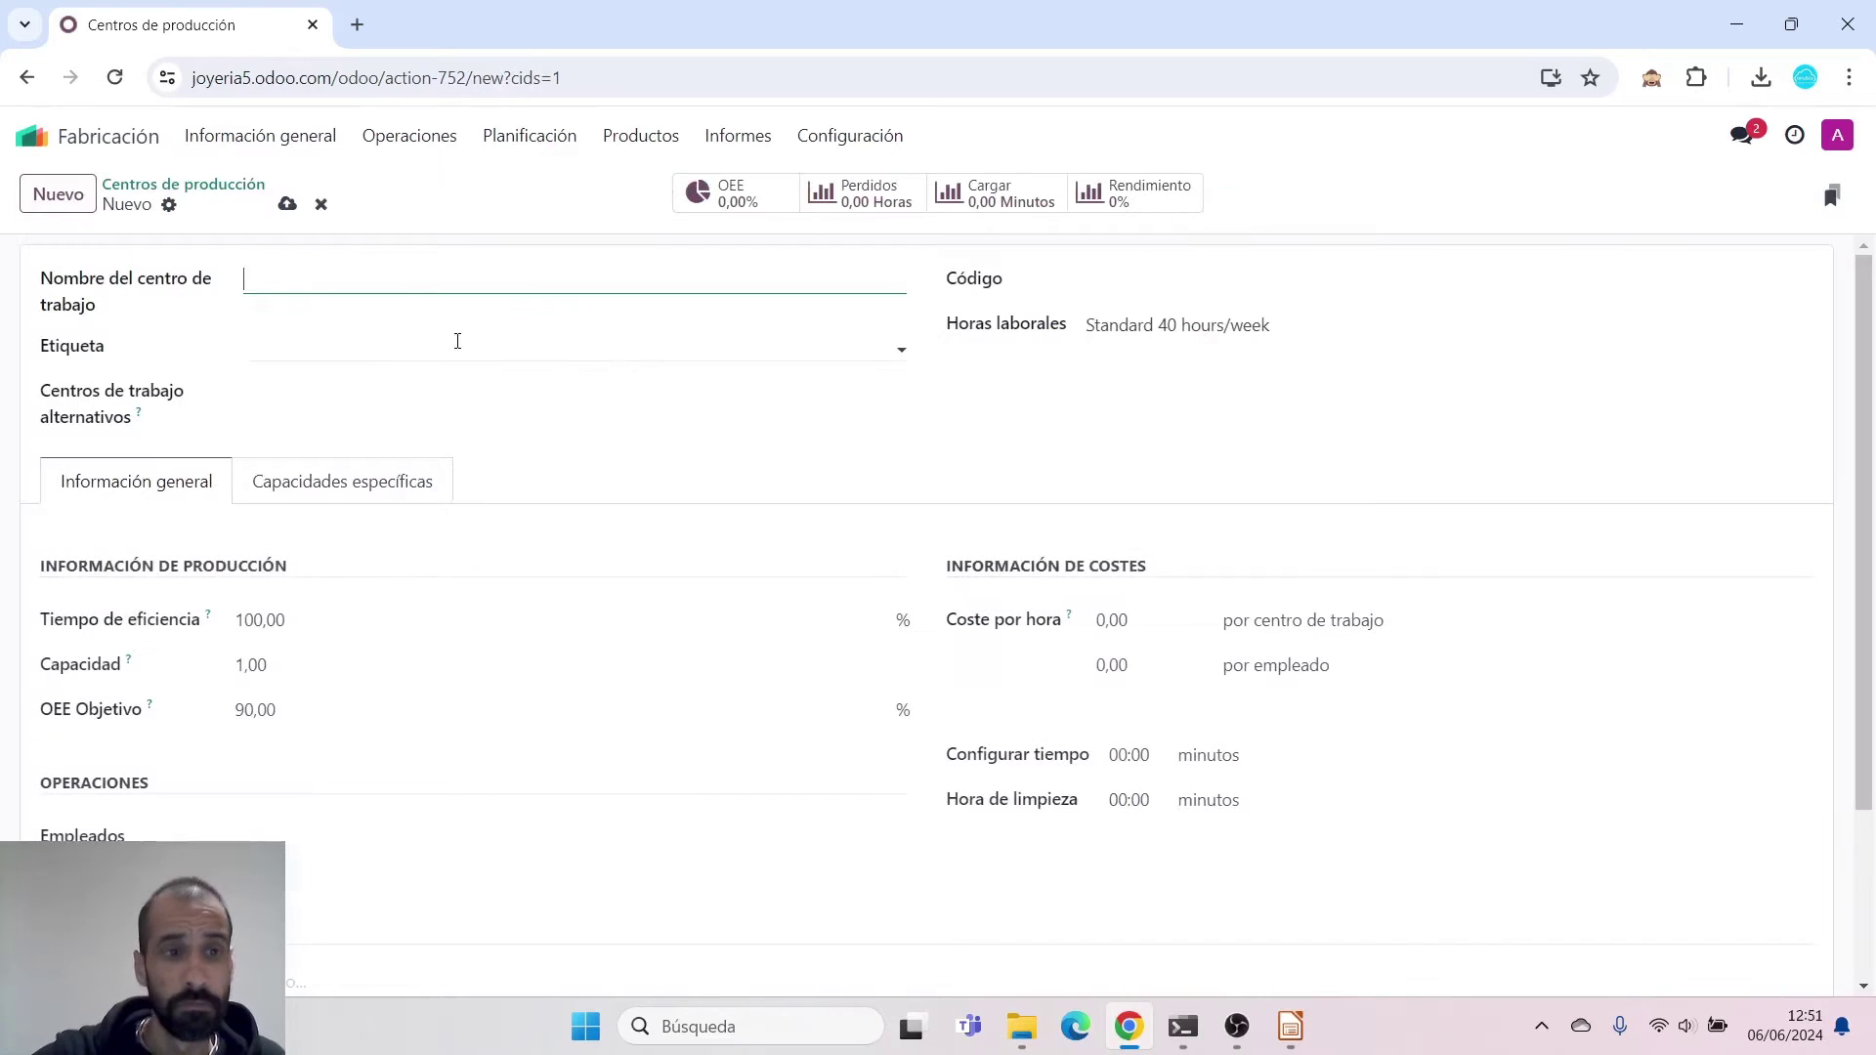
pyautogui.write('Centro ')
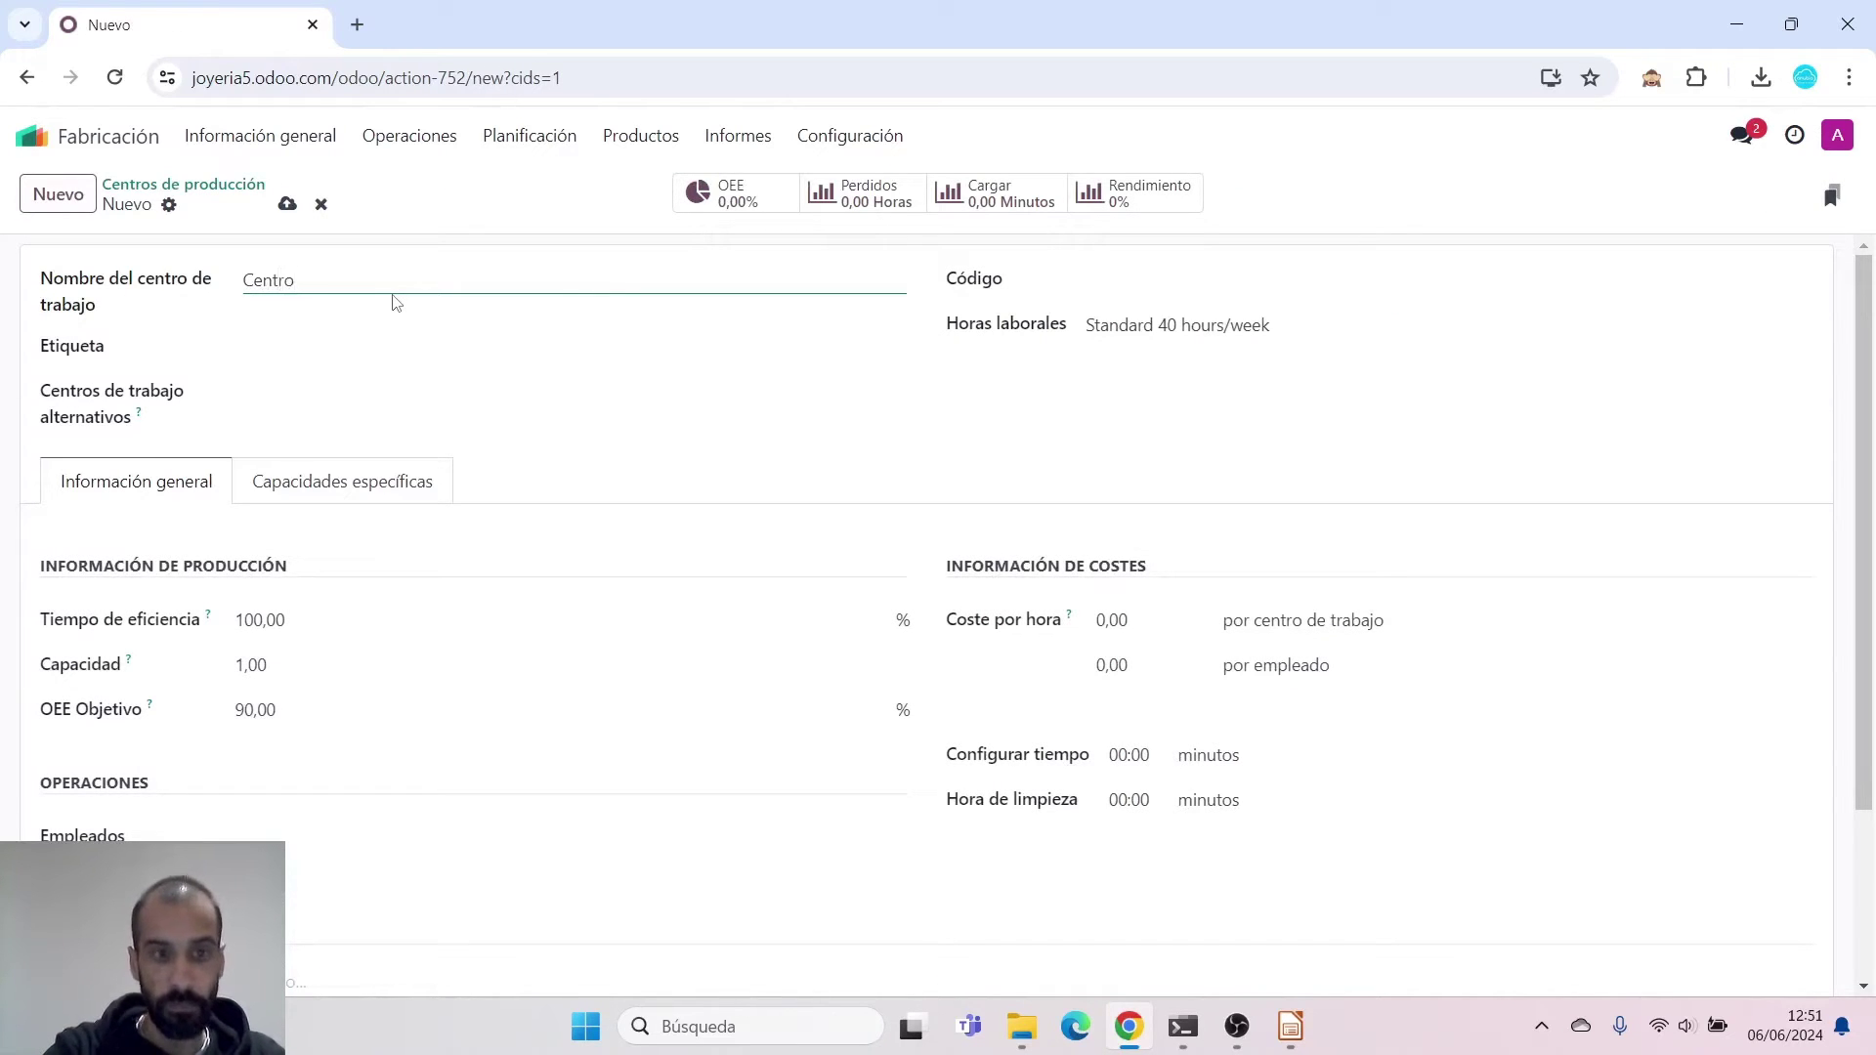
pyautogui.write('X')
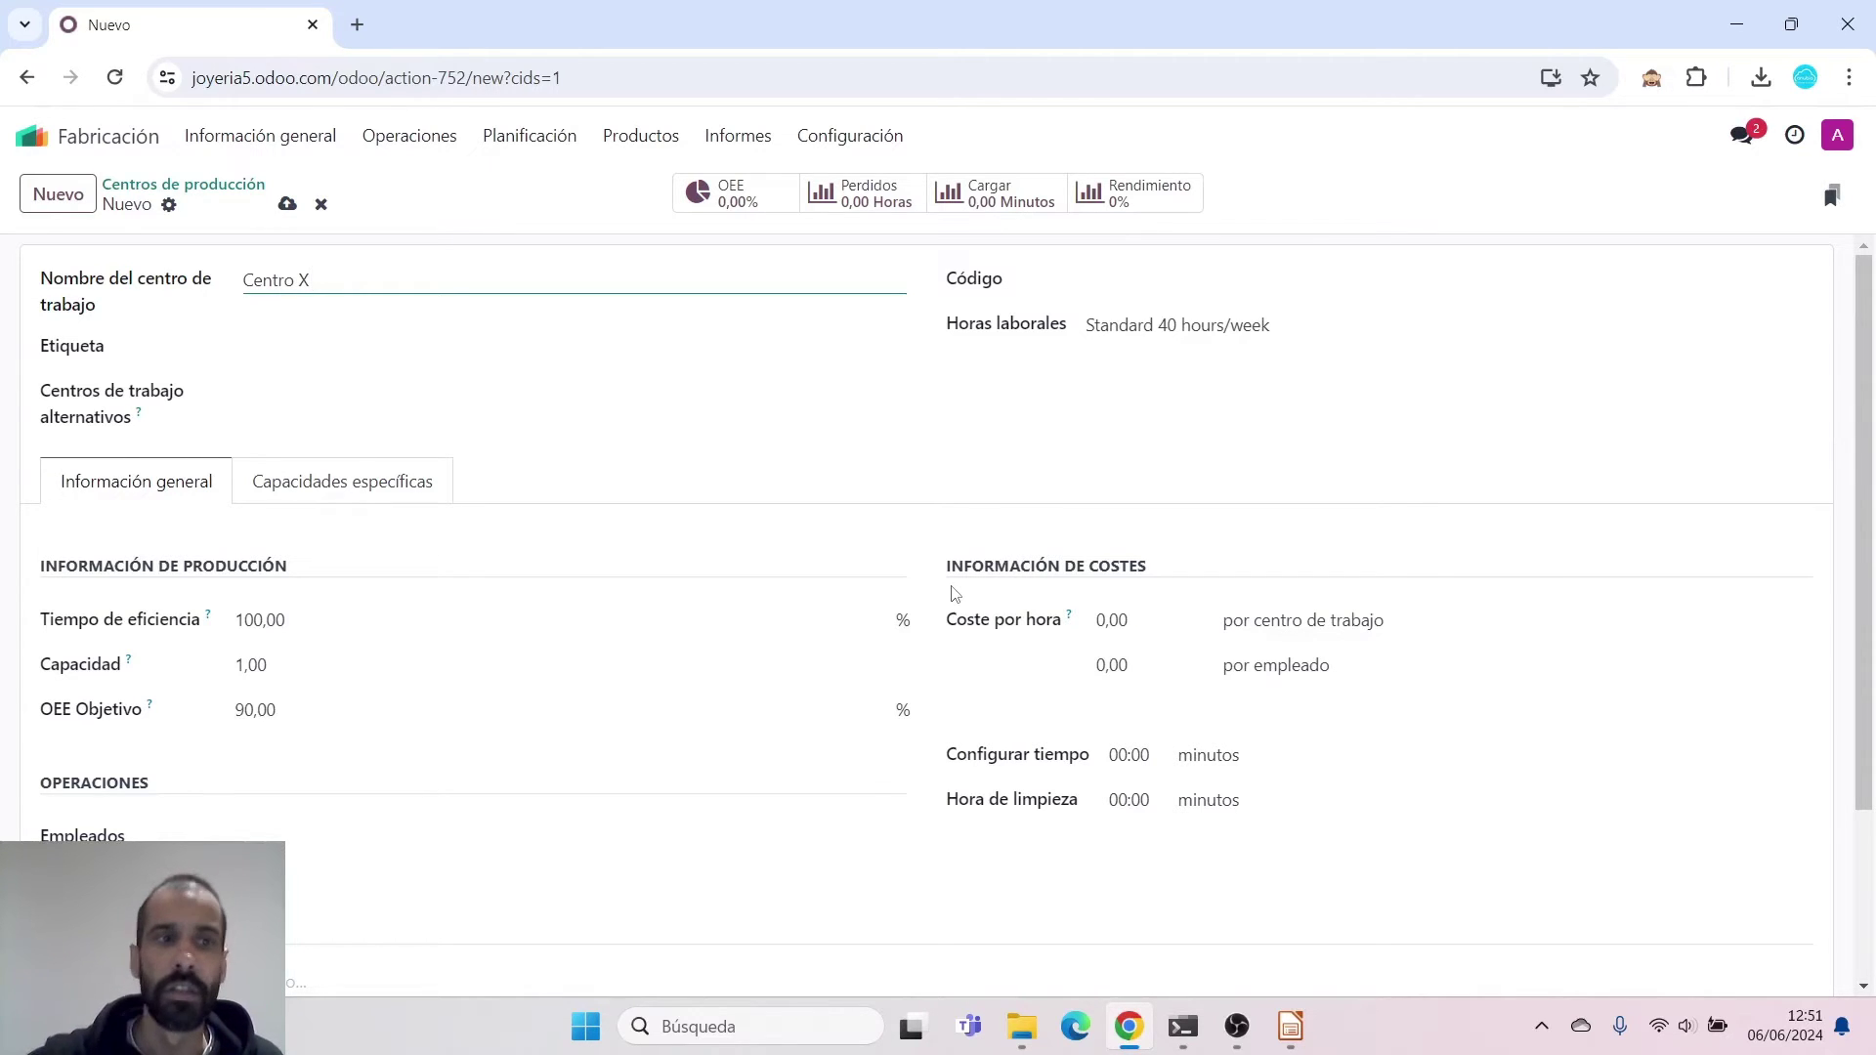
pyautogui.moveTo(378, 280); pyautogui.dragTo(28, 347)
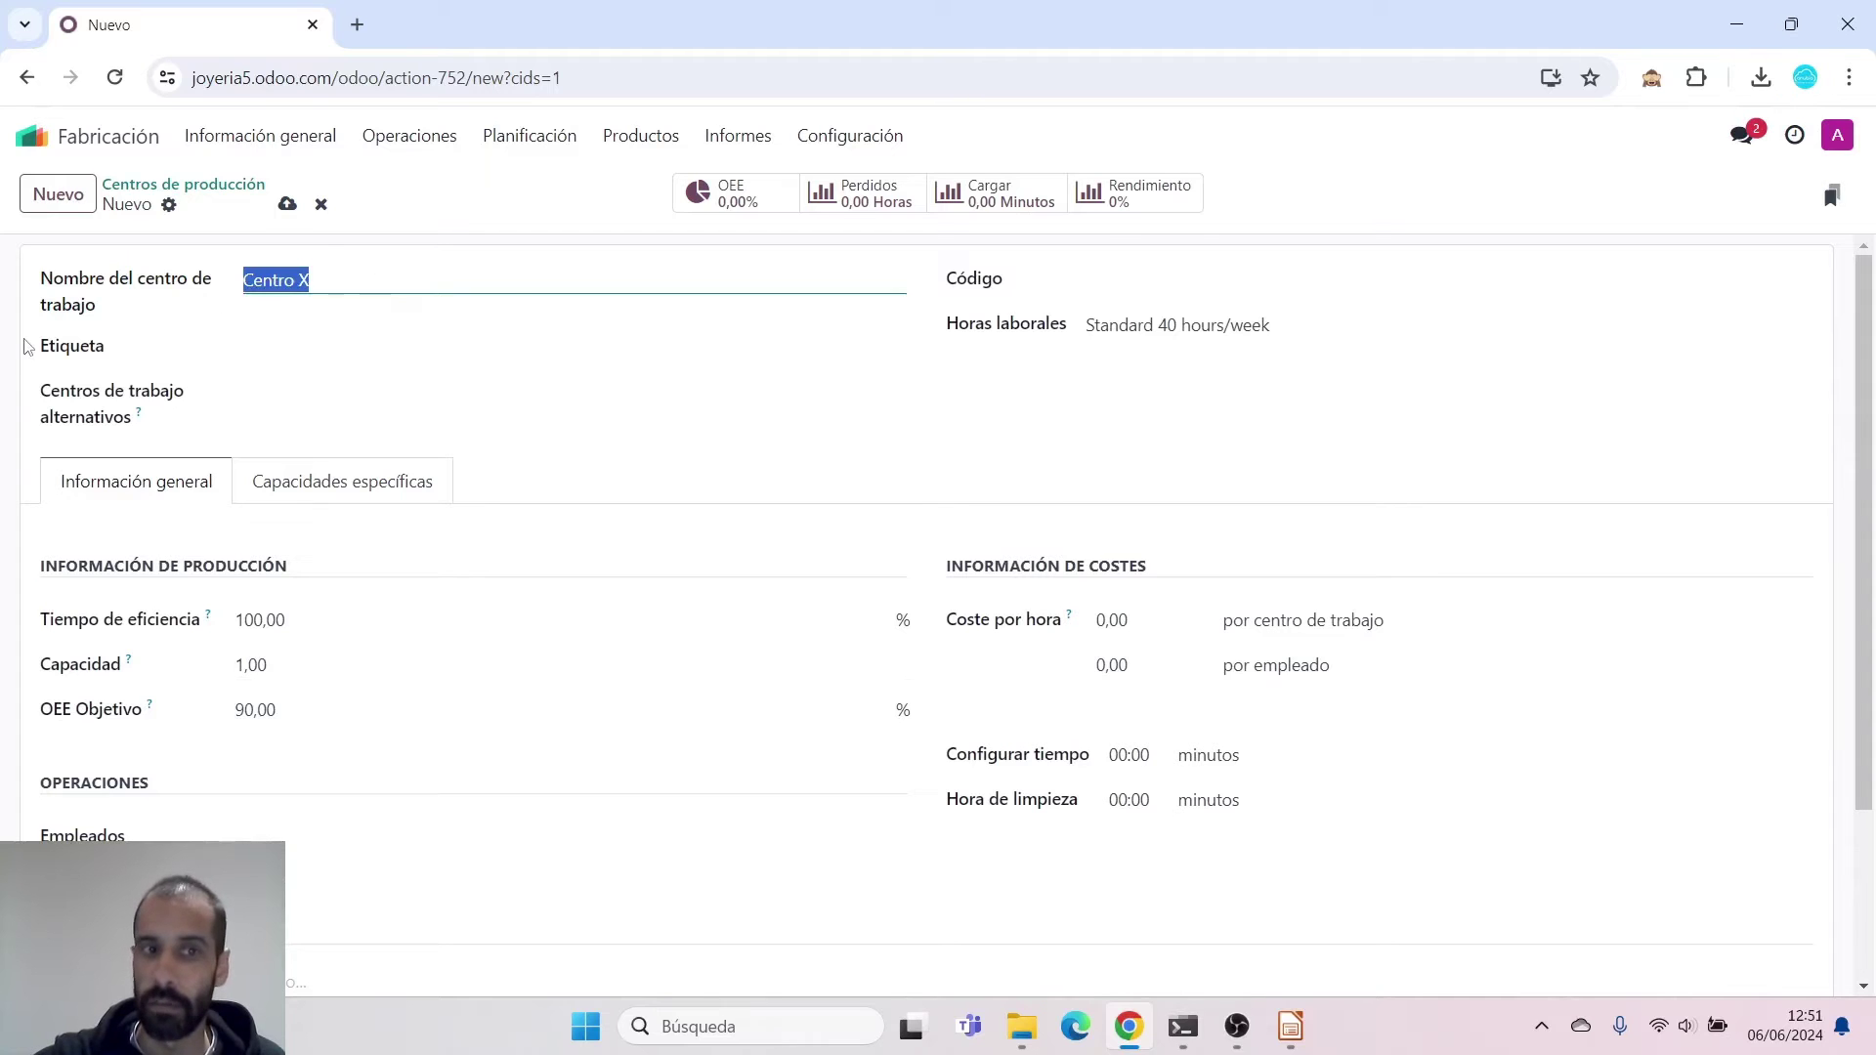
pyautogui.click(321, 205)
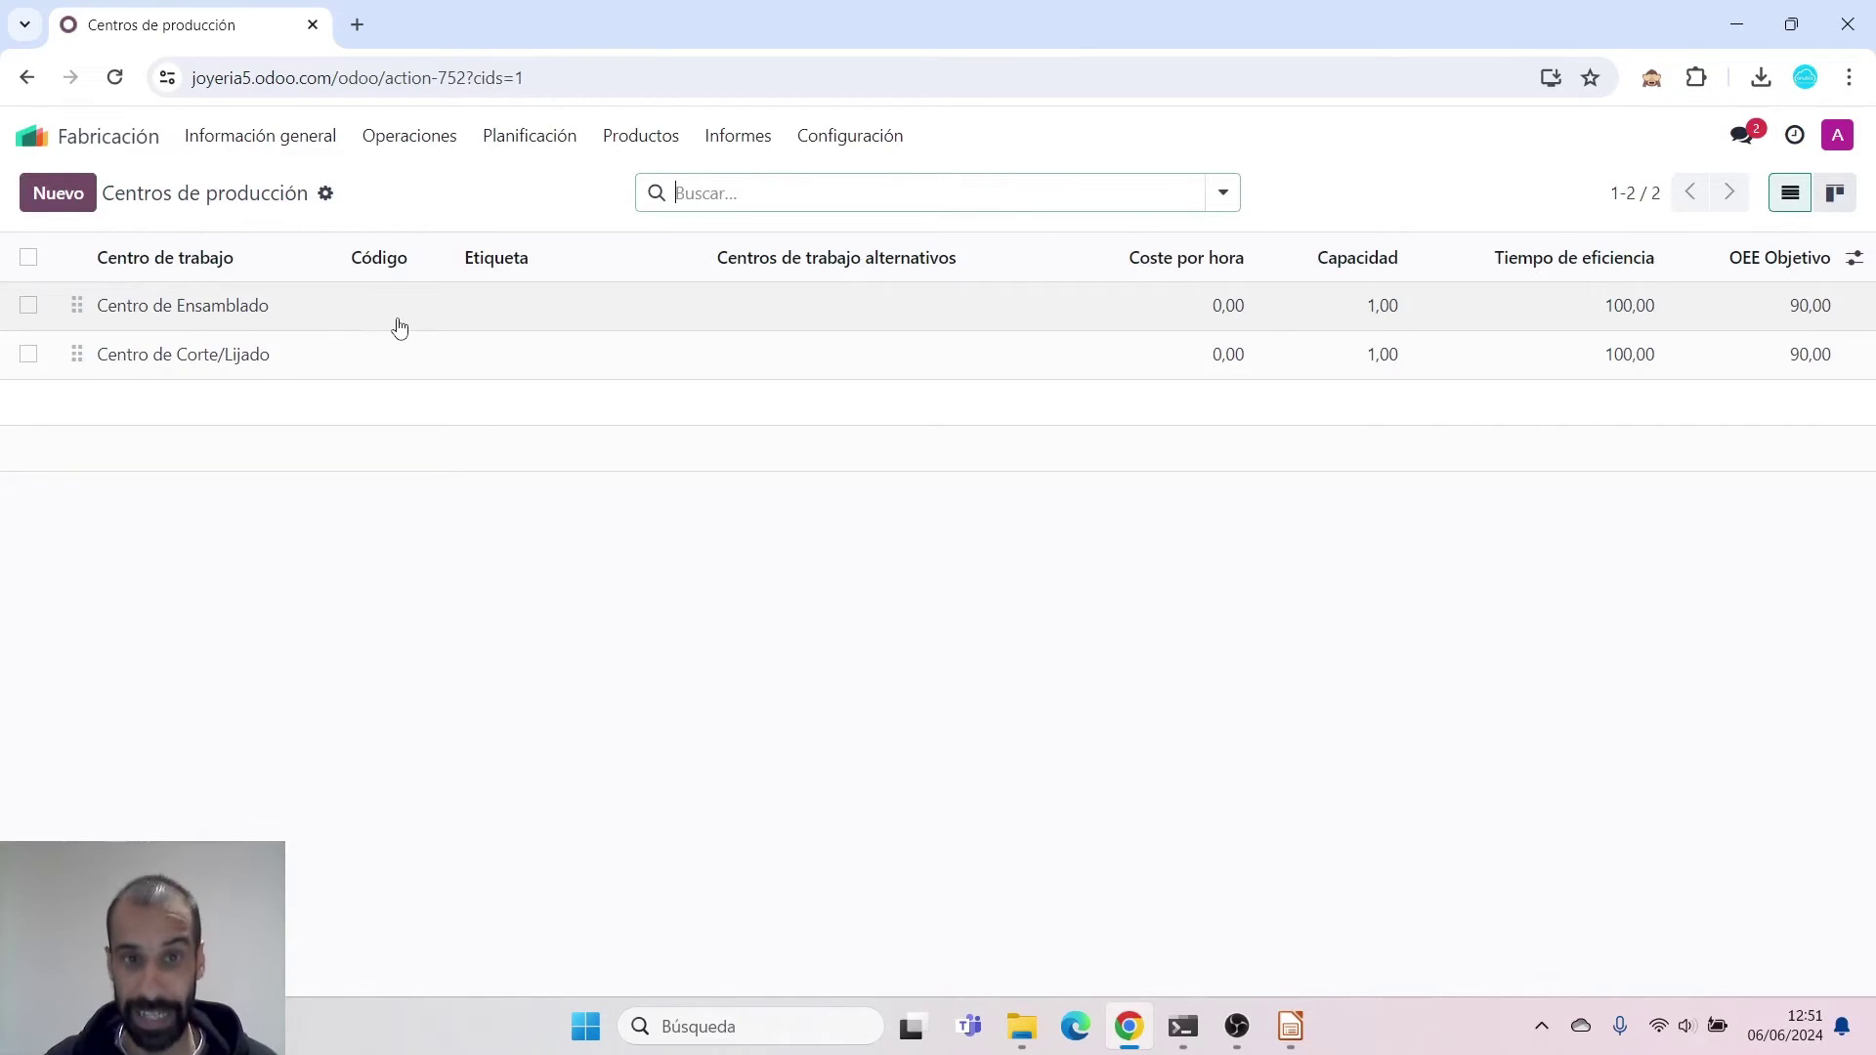
# Open the Patas record in Listas de materiales and review its components and operations
pyautogui.click(839, 137)
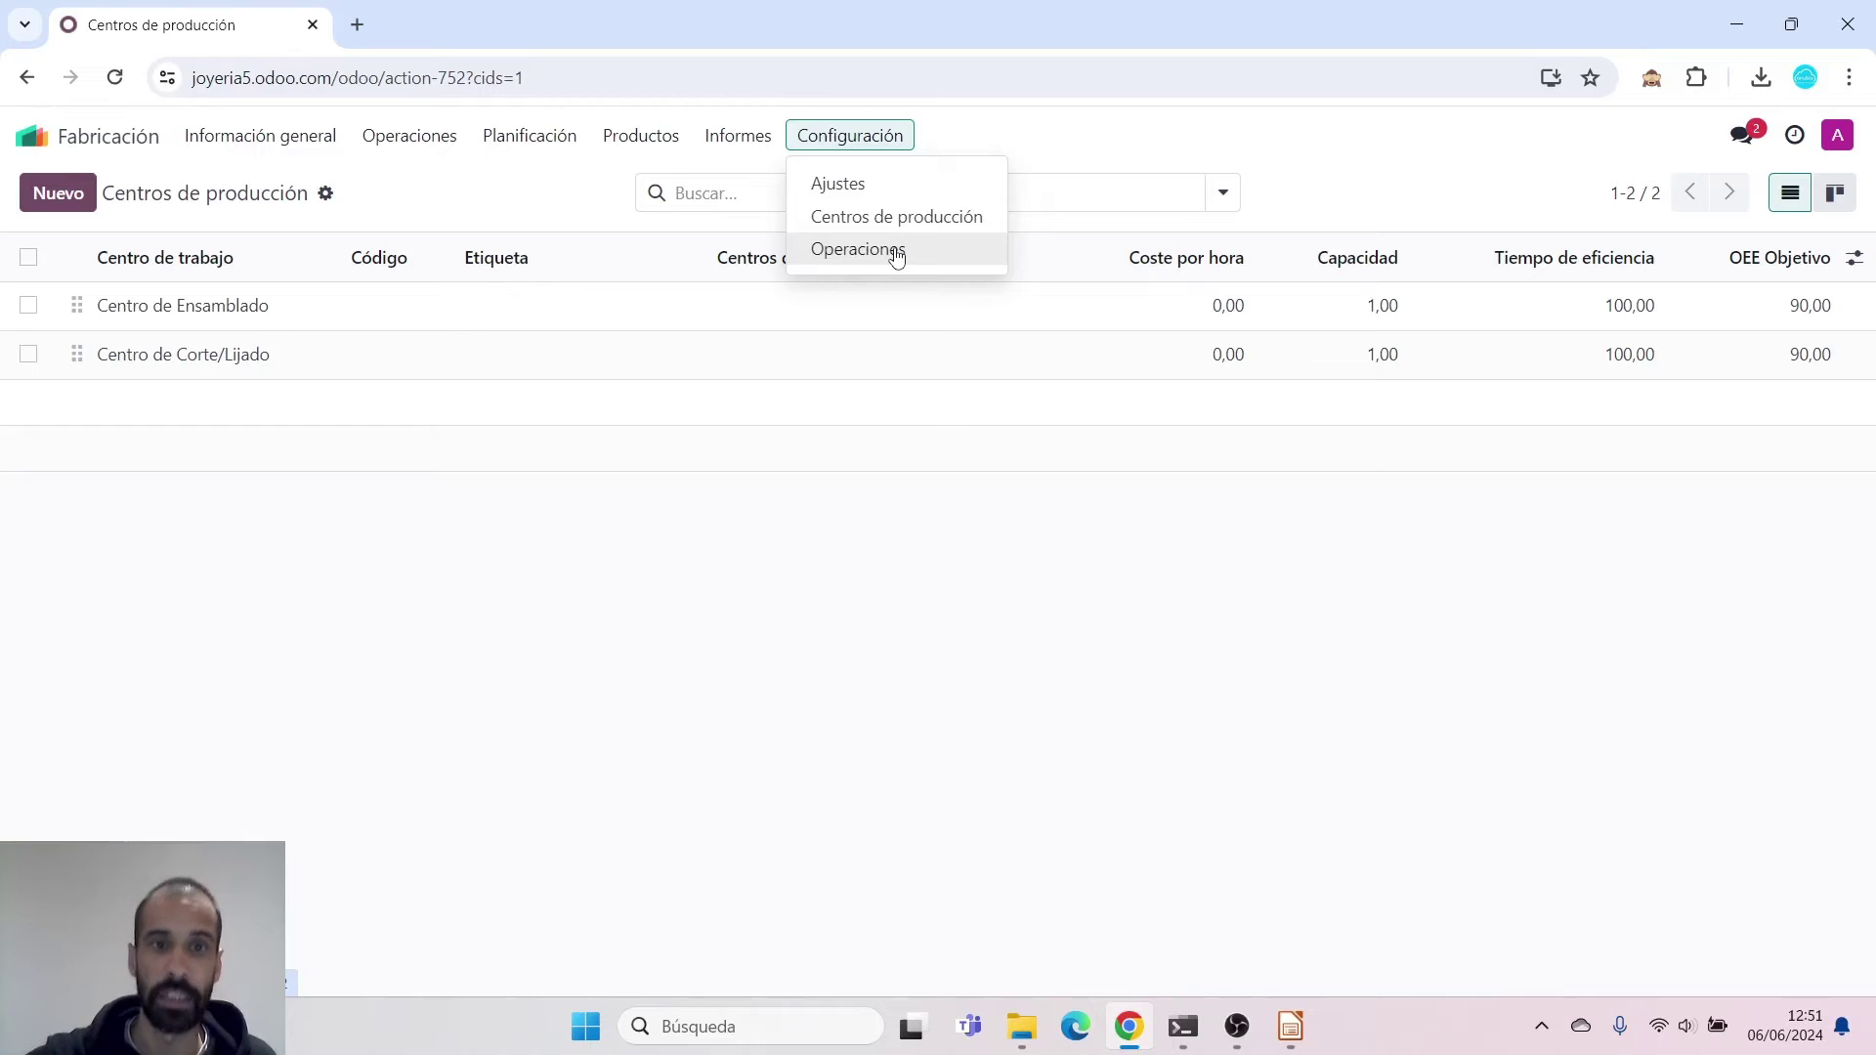
pyautogui.click(571, 185)
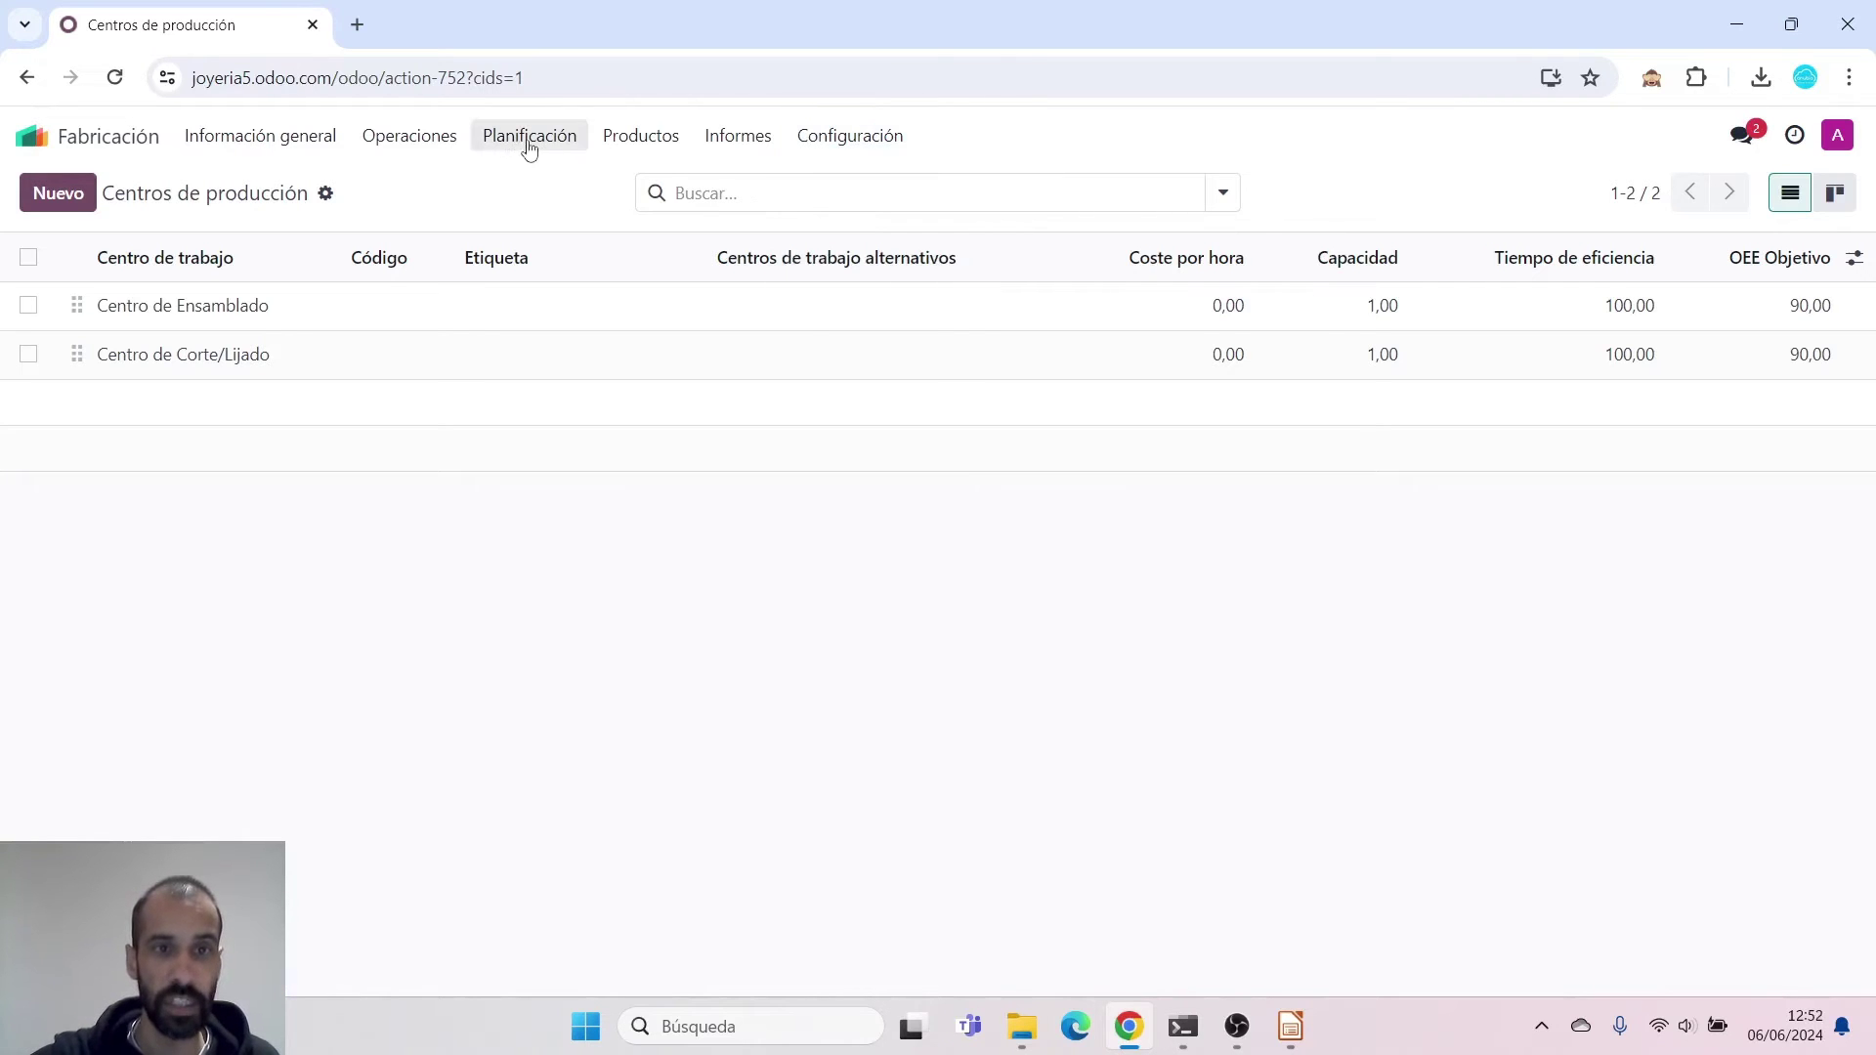
pyautogui.click(638, 137)
pyautogui.click(663, 220)
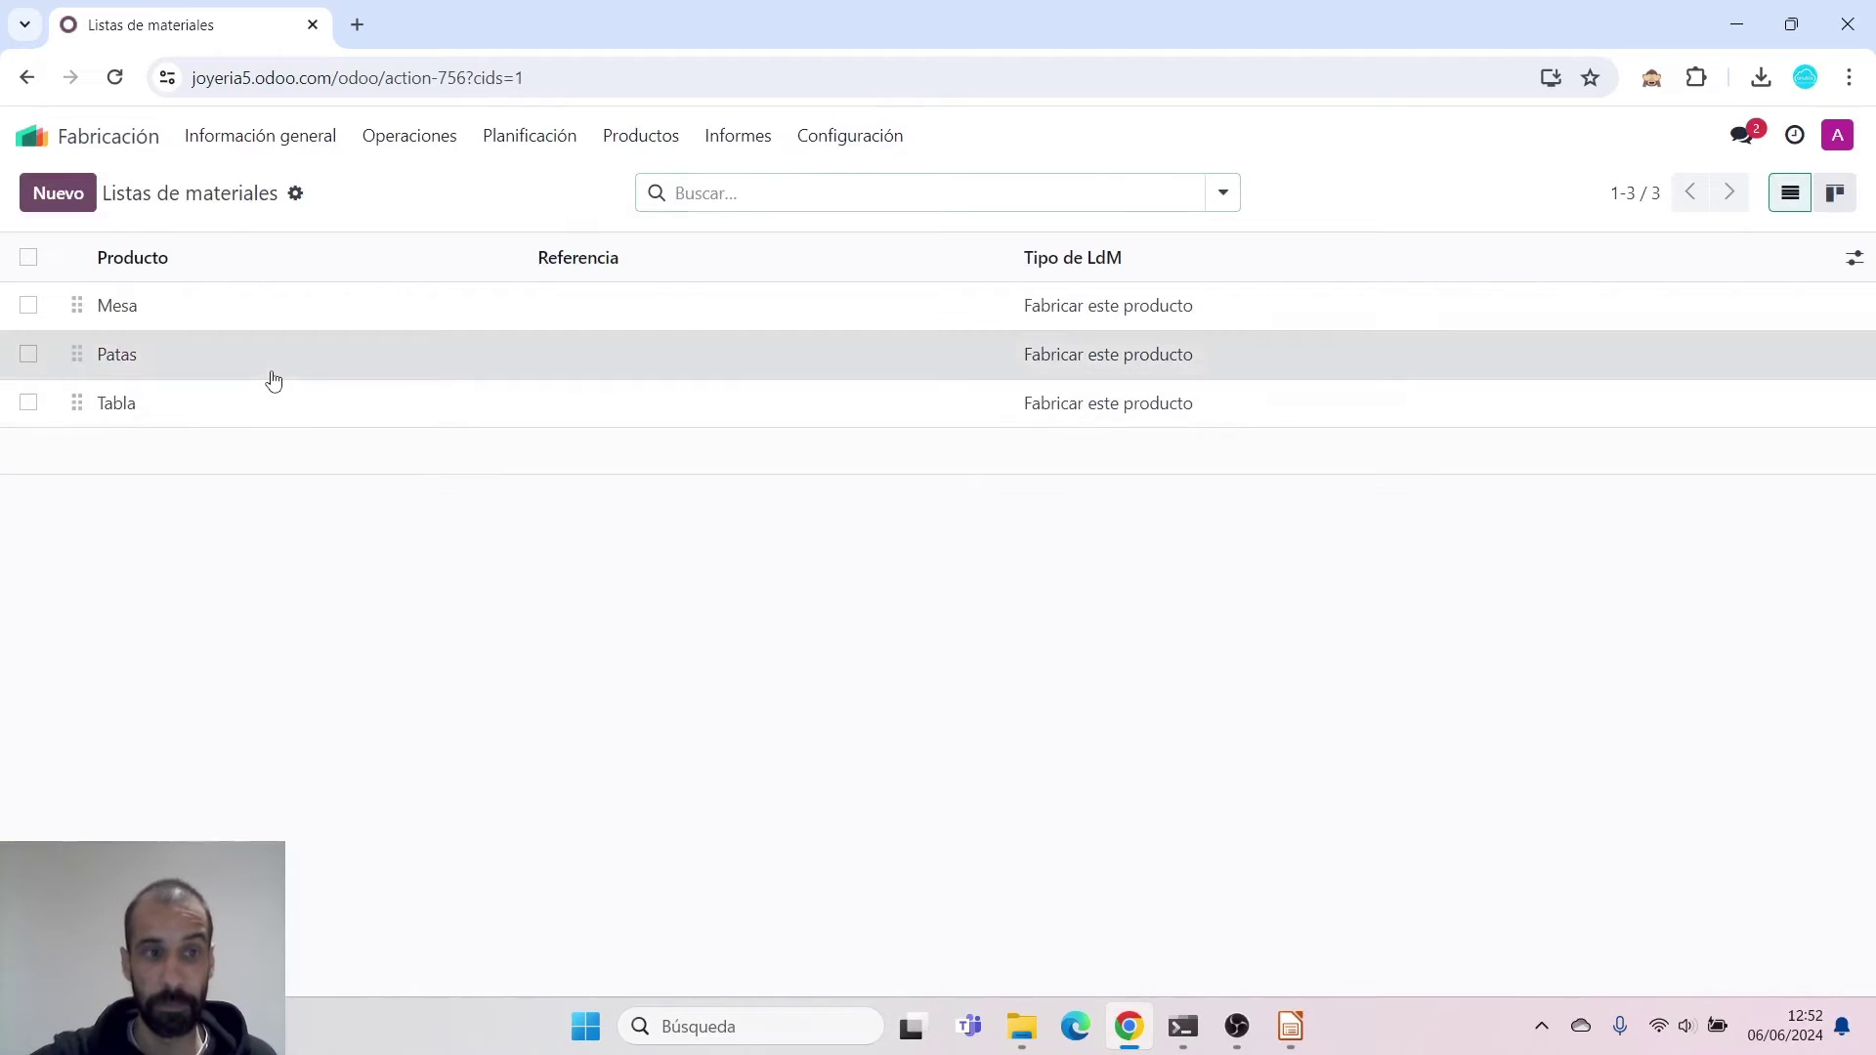
pyautogui.click(269, 371)
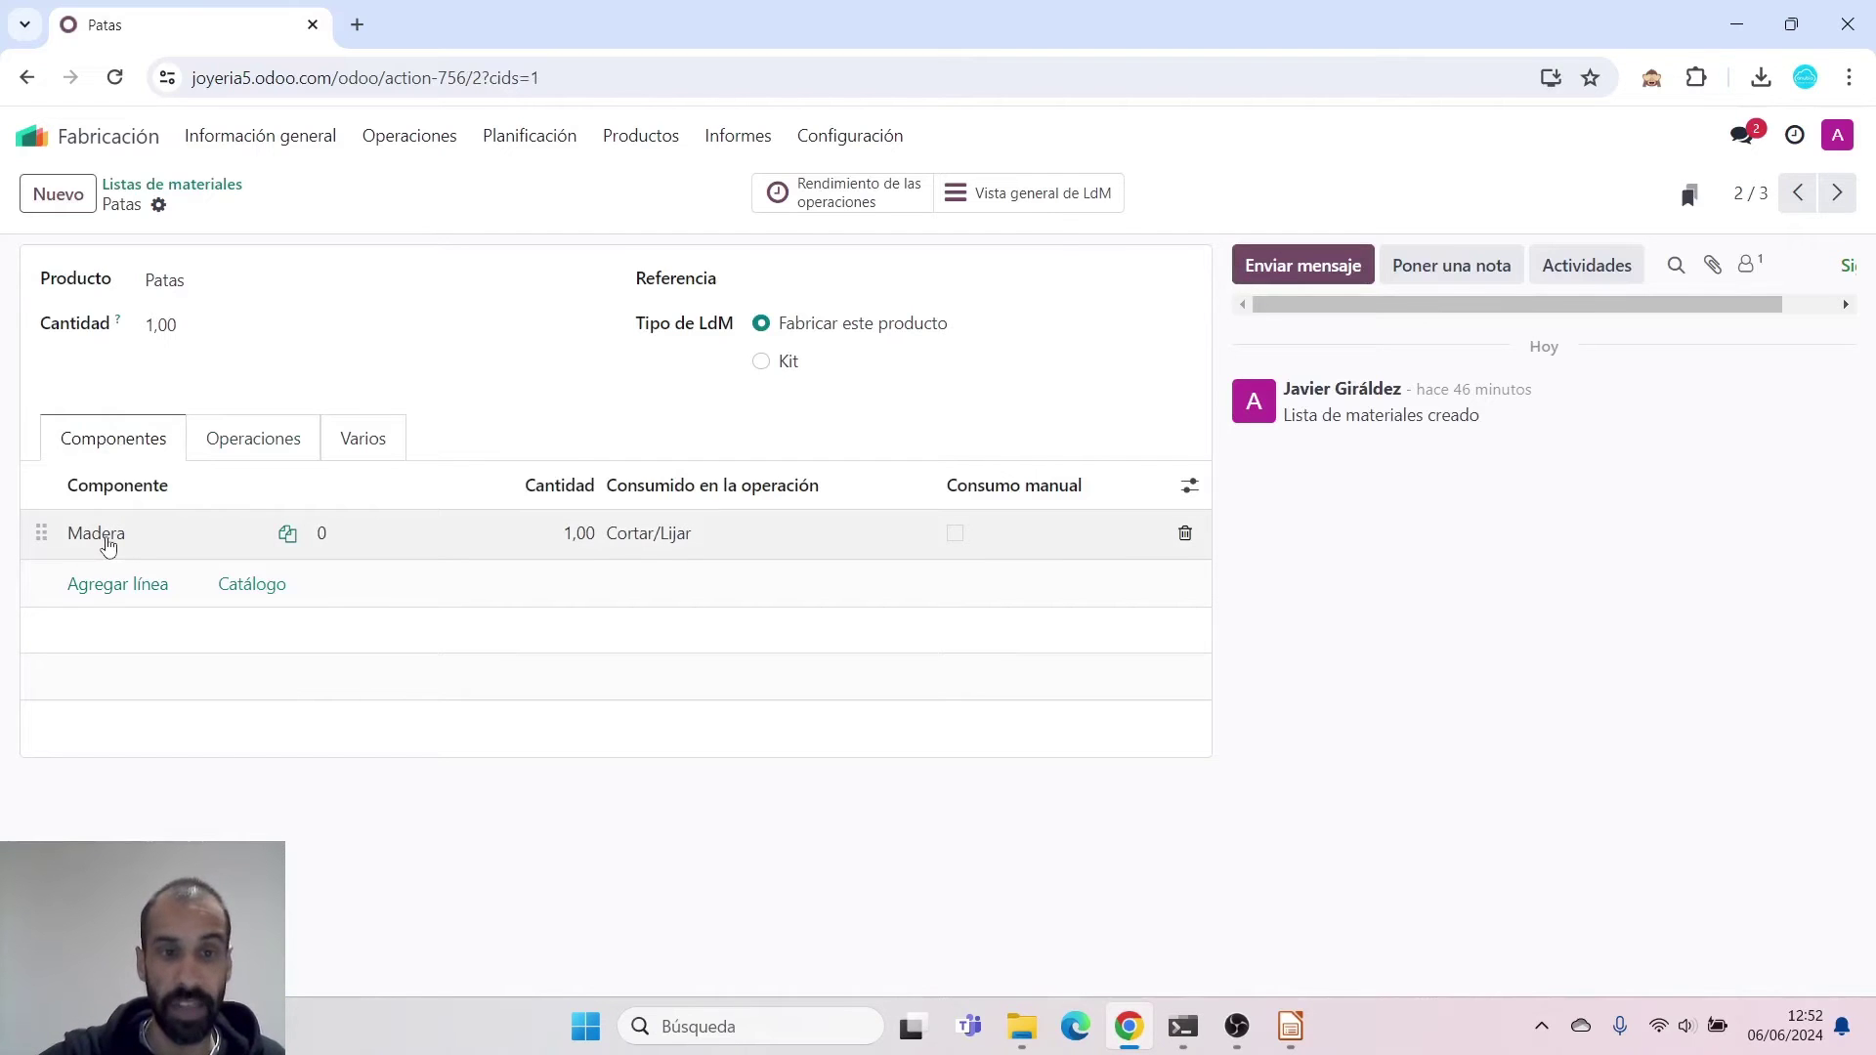
pyautogui.click(296, 444)
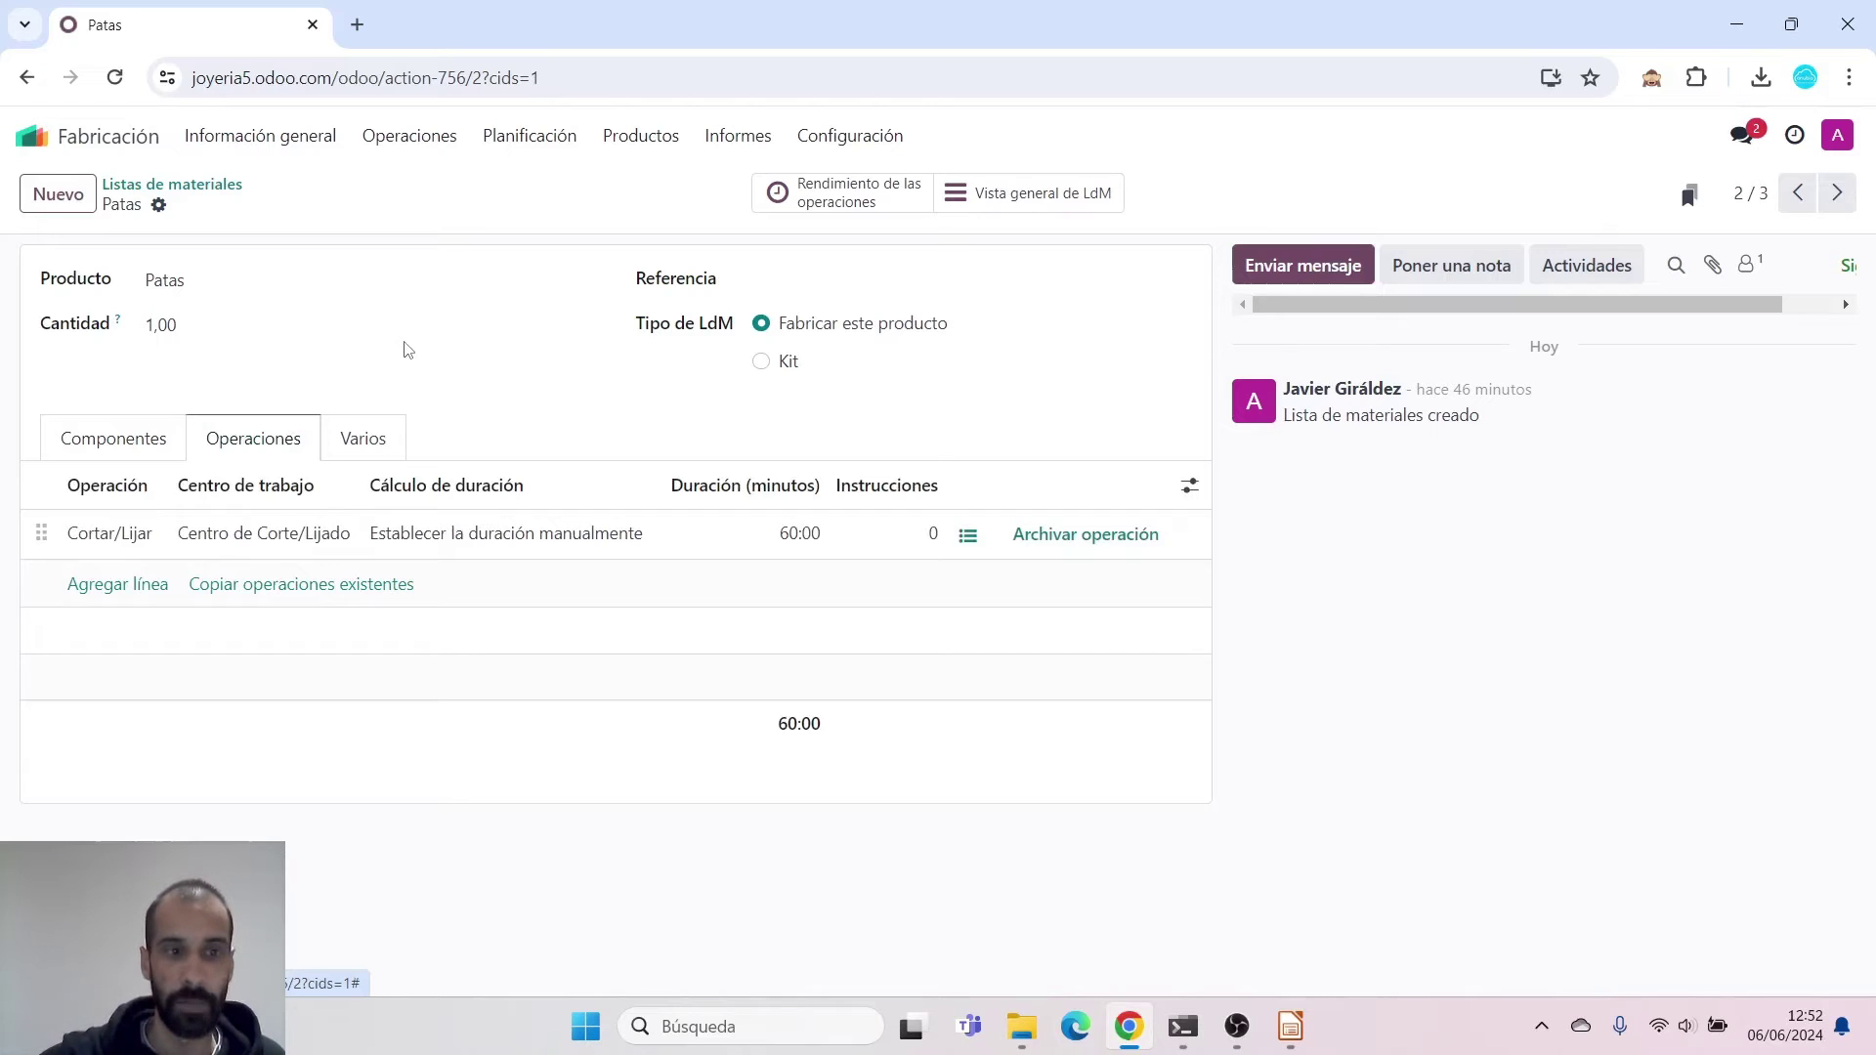
# Draft an operation named Operación X for Patas at Centro de Corte/Lijado, and close the form without saving
pyautogui.click(122, 596)
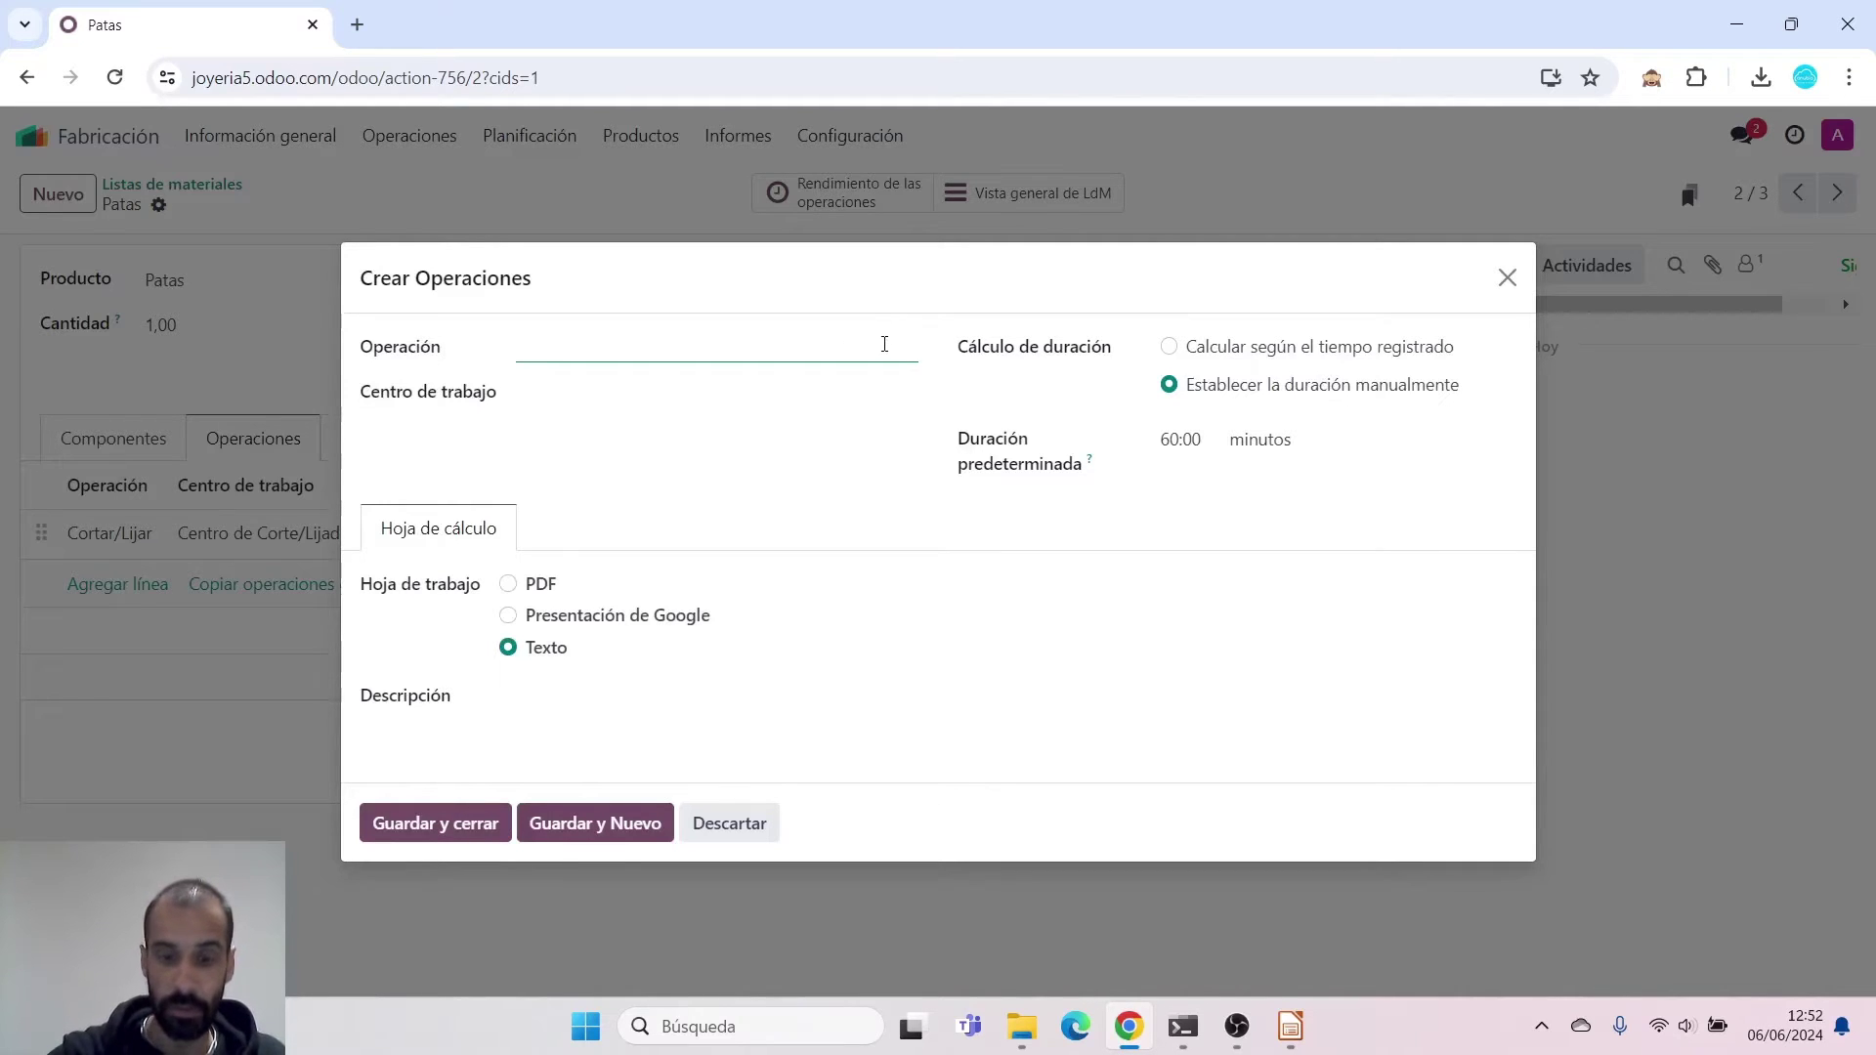
pyautogui.write('Operaci')
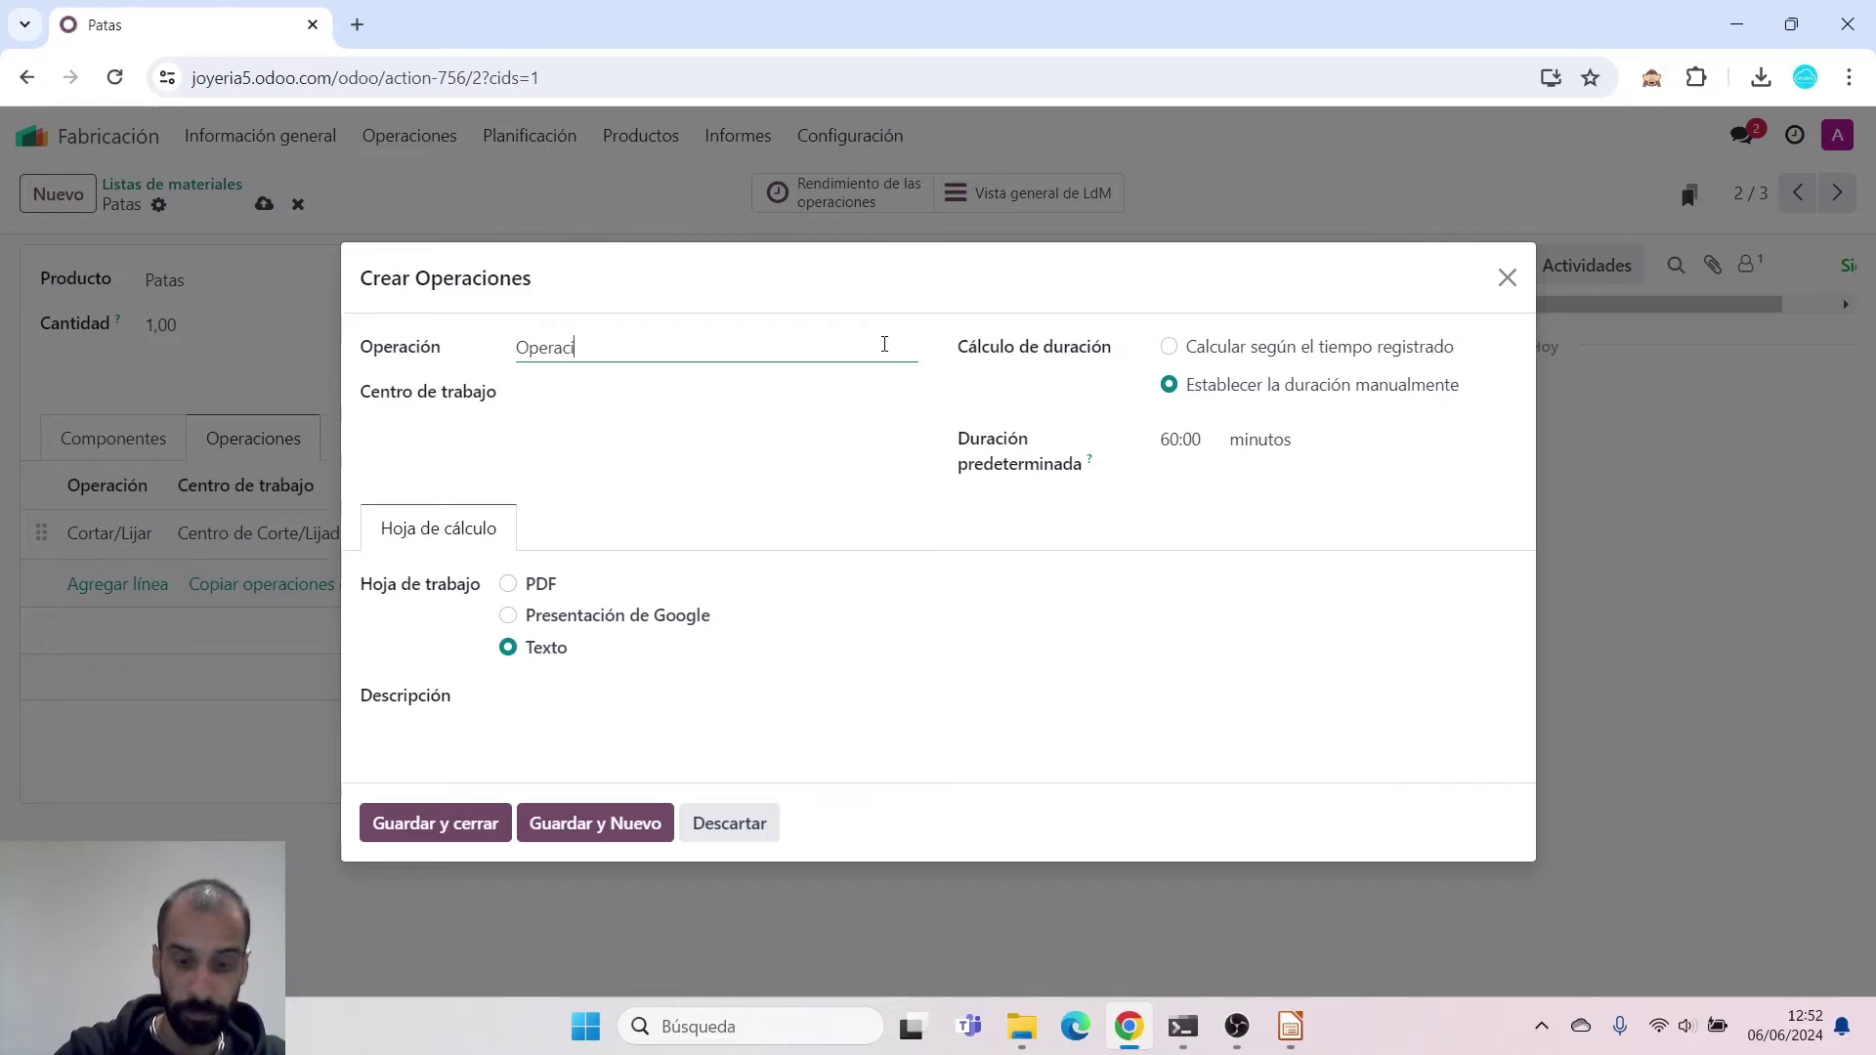
pyautogui.write('ón X')
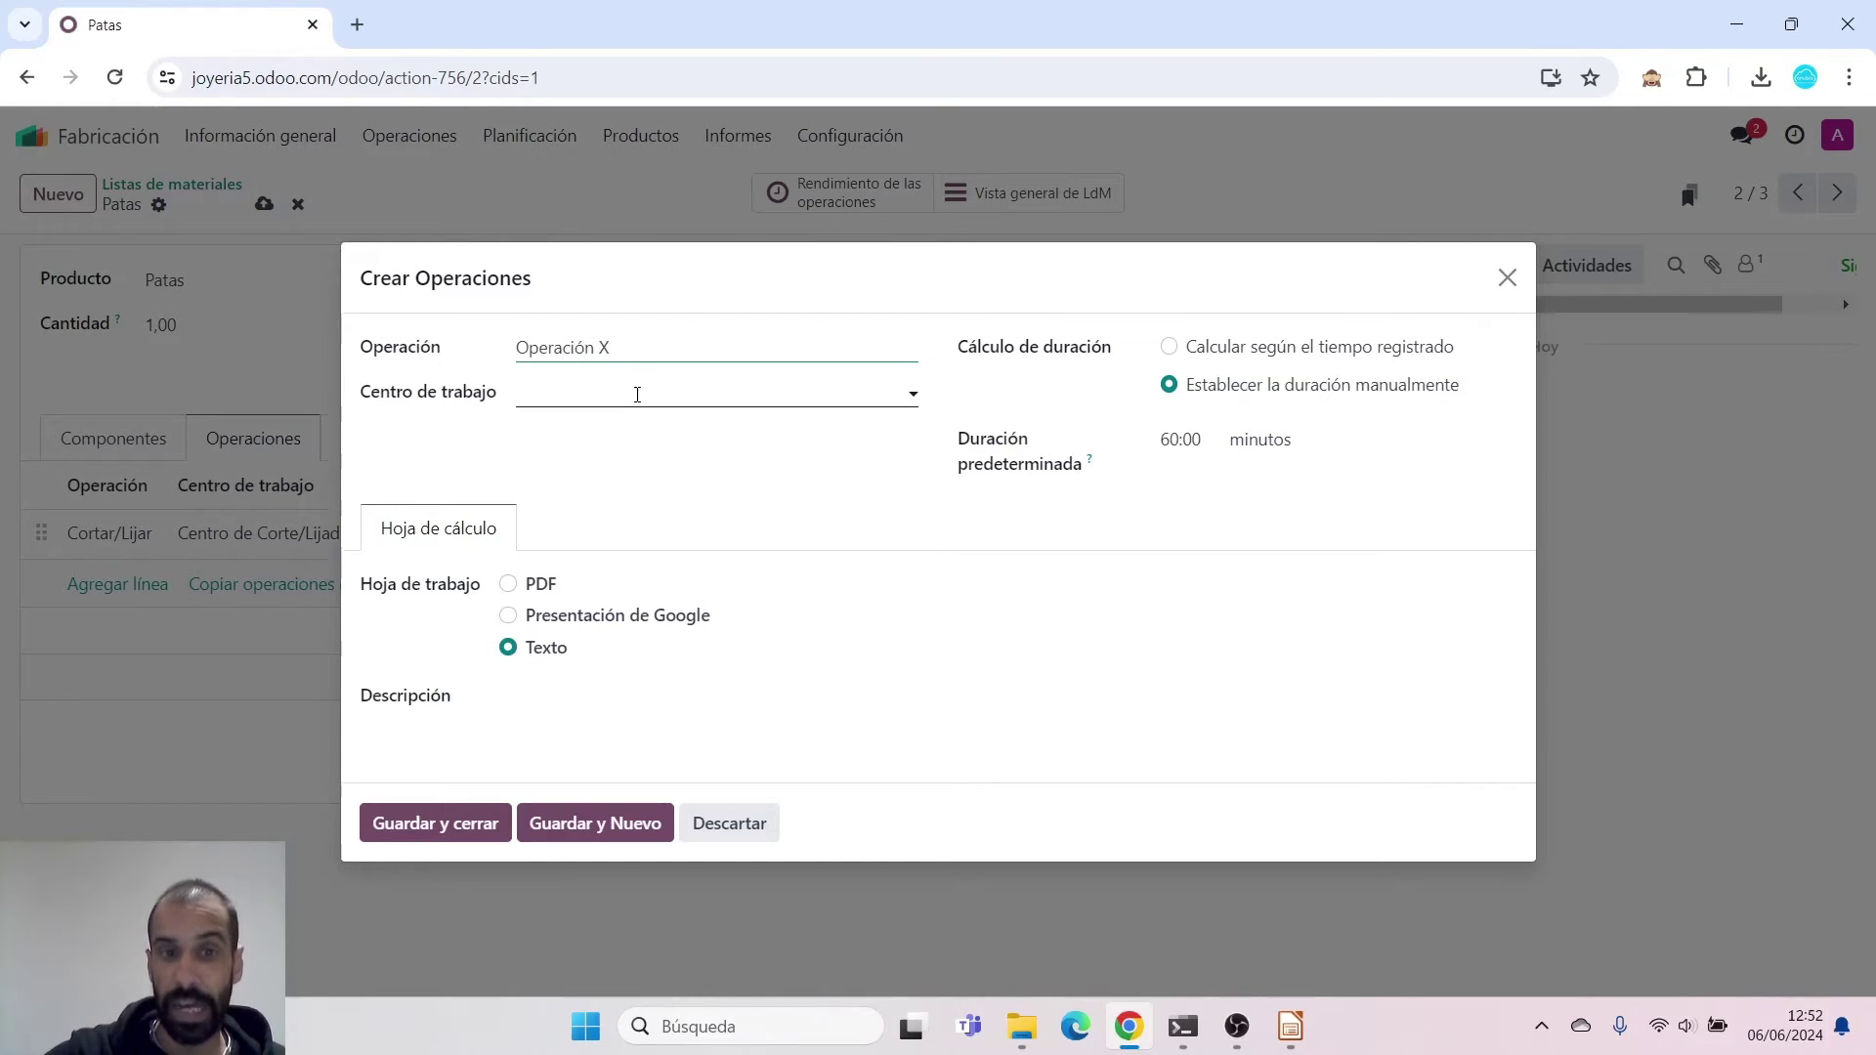
pyautogui.click(636, 393)
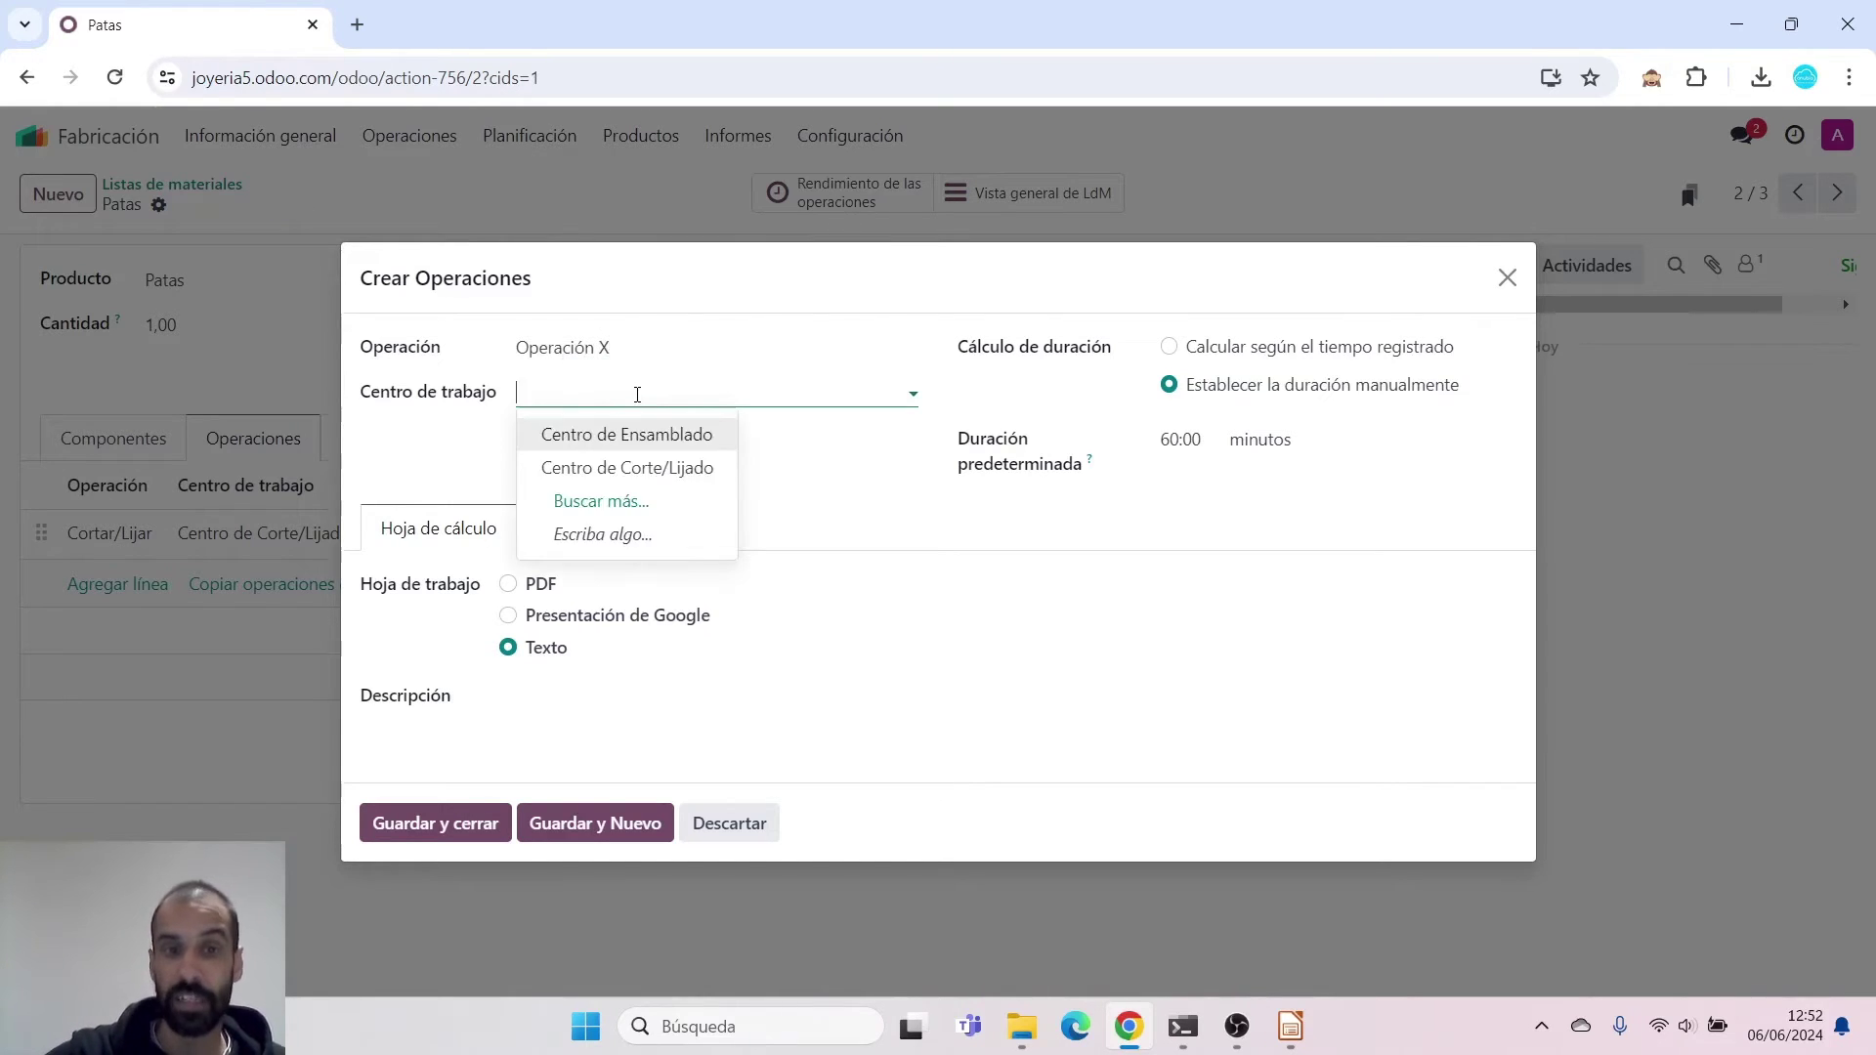
pyautogui.click(703, 467)
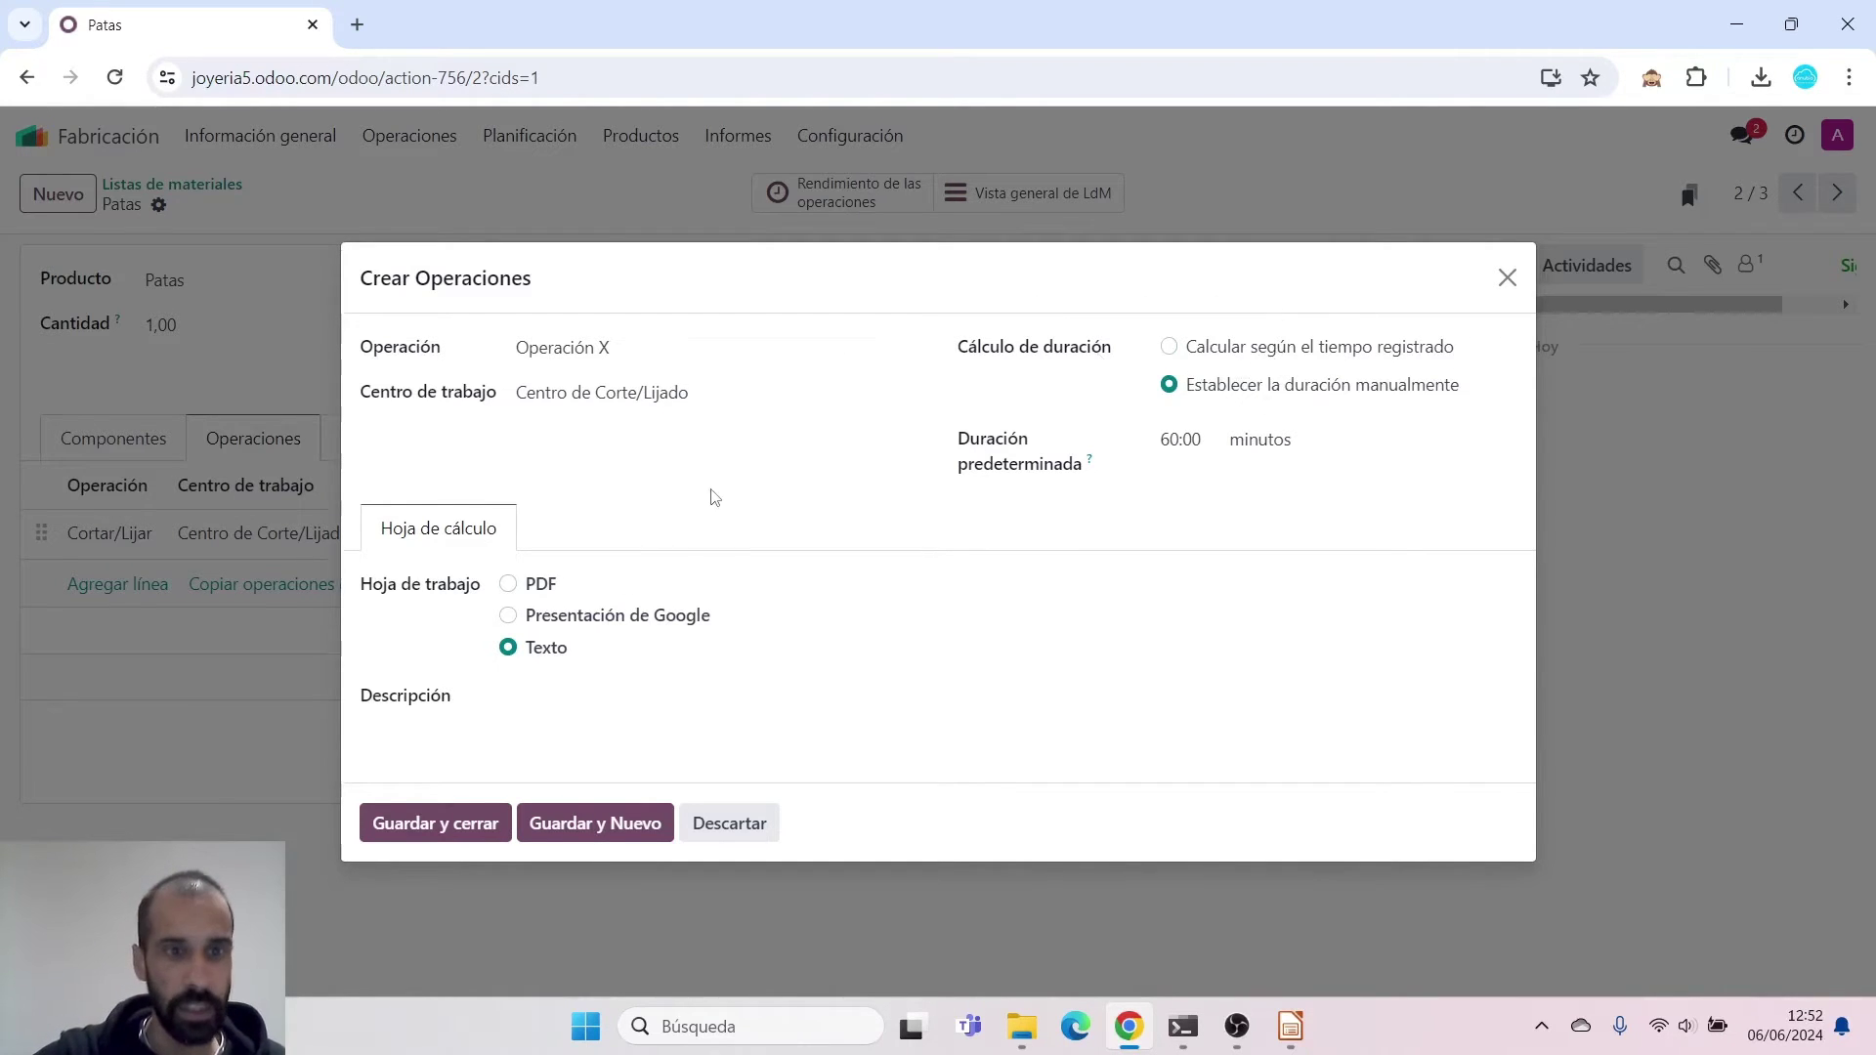
pyautogui.click(689, 348)
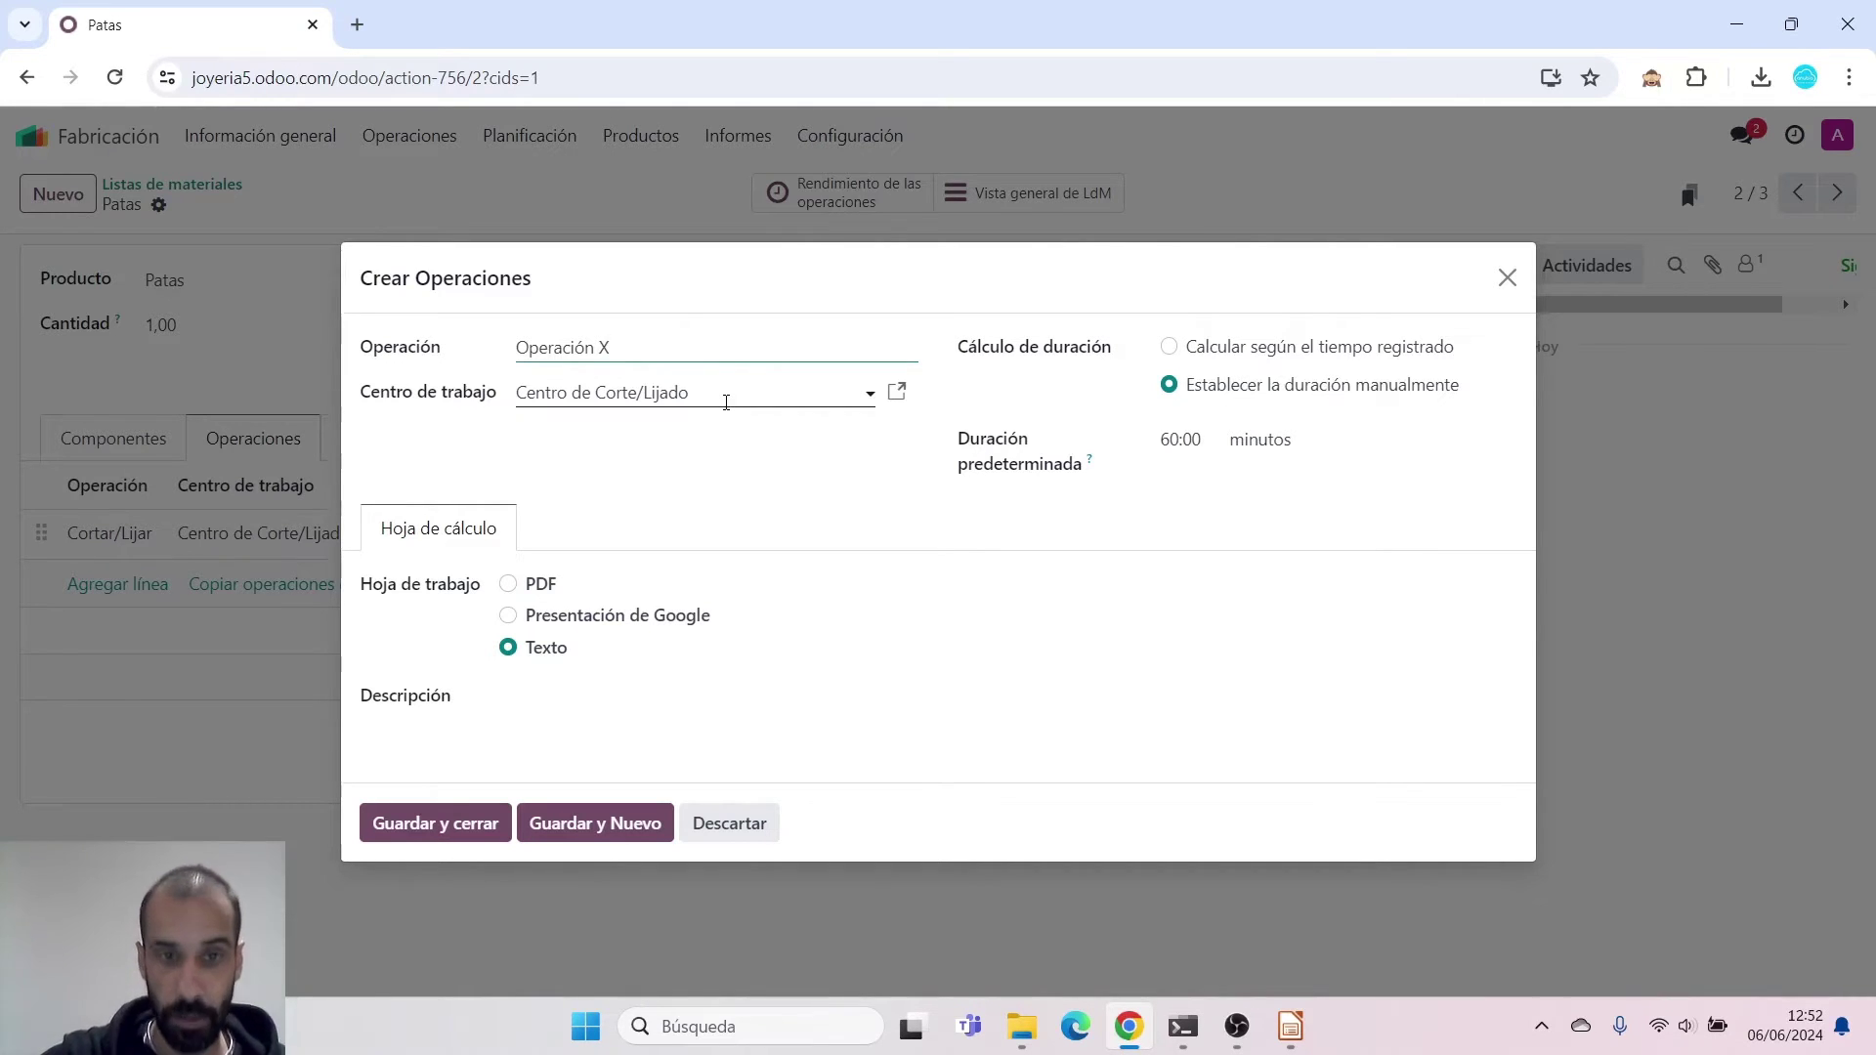
pyautogui.click(1506, 279)
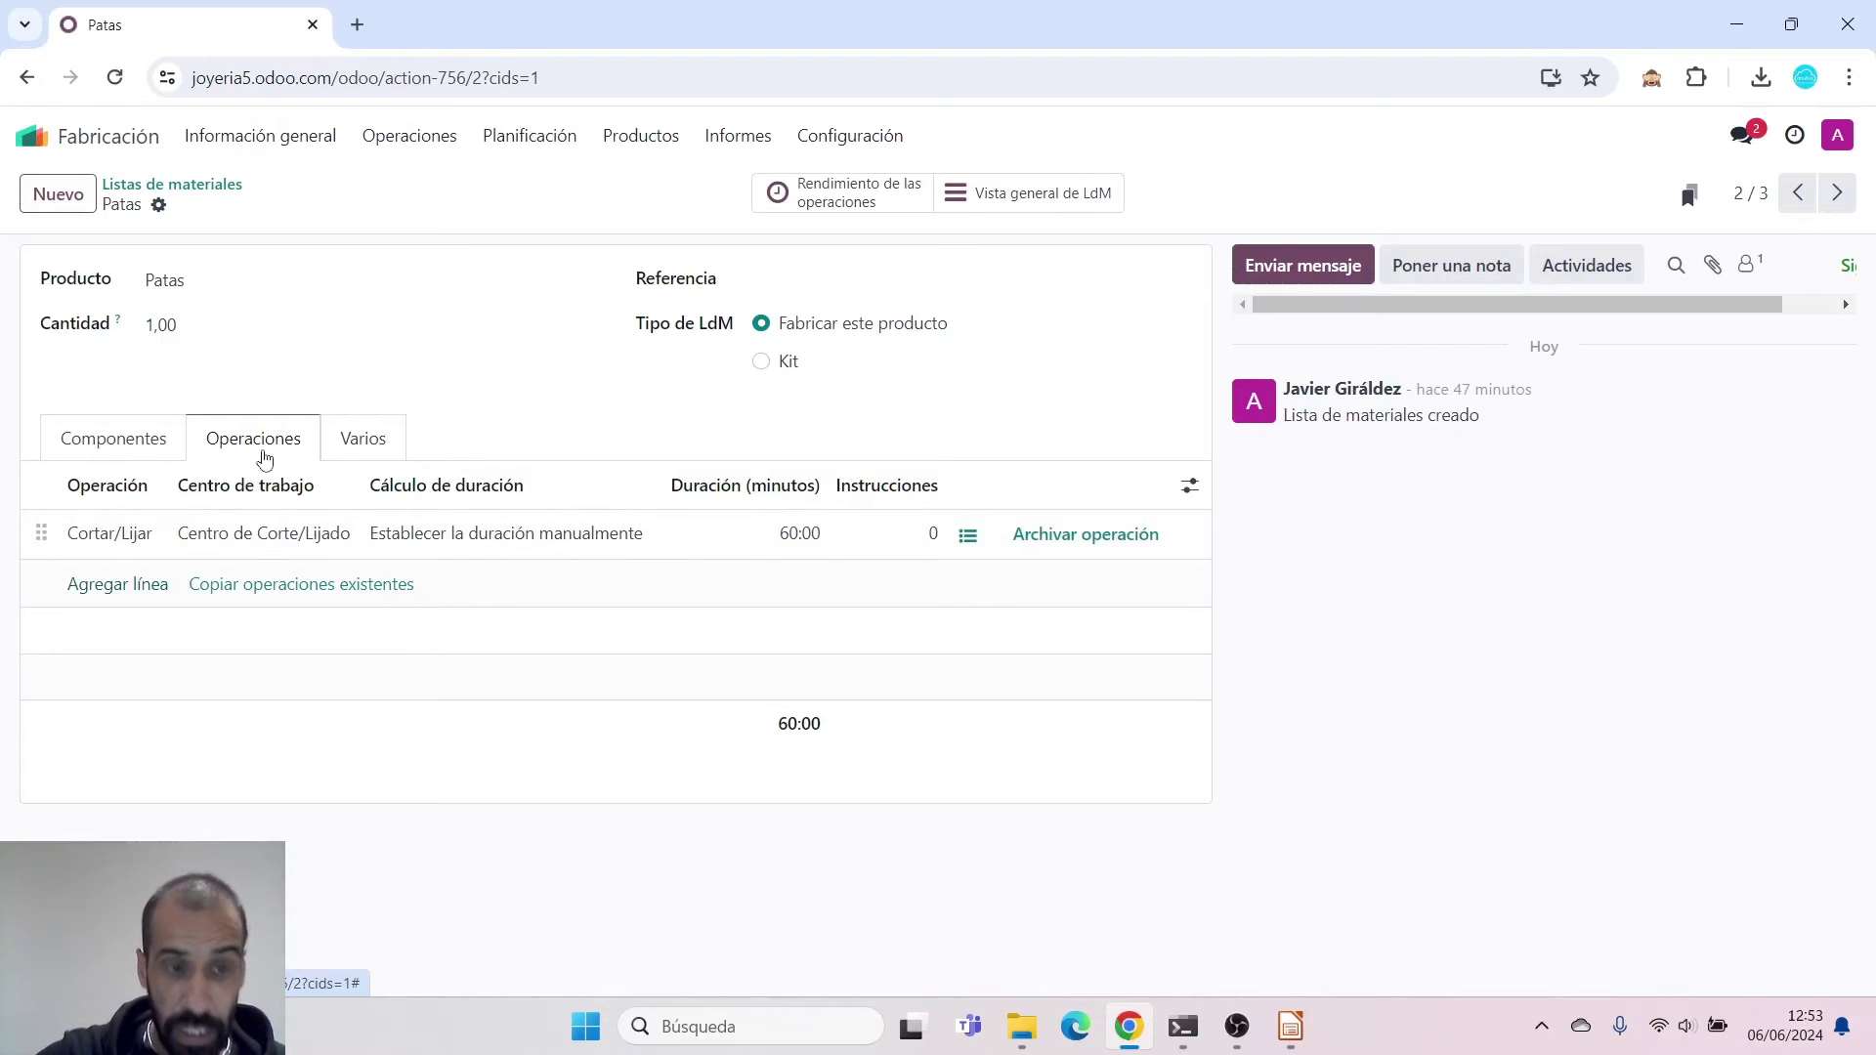
# Hide the Consumido en la operación and Consumo manual columns in the Patas component list
pyautogui.click(146, 453)
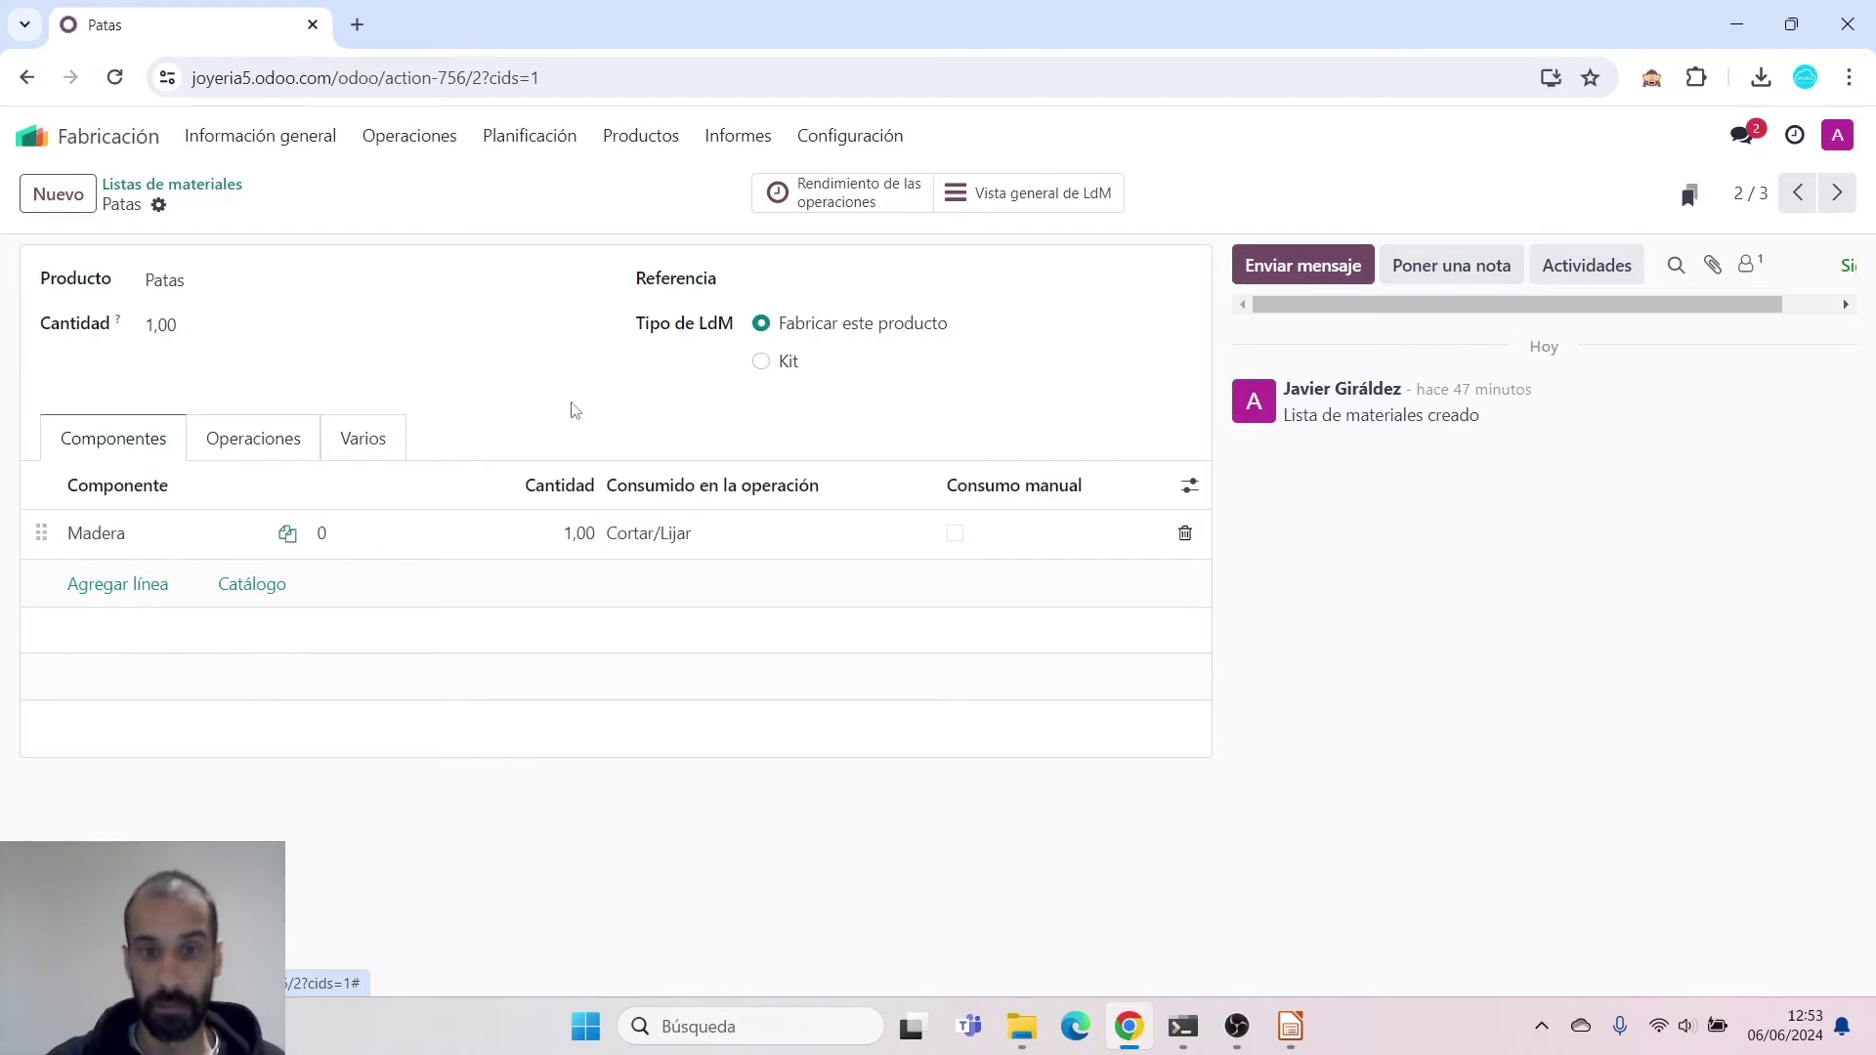
pyautogui.click(157, 543)
pyautogui.click(162, 544)
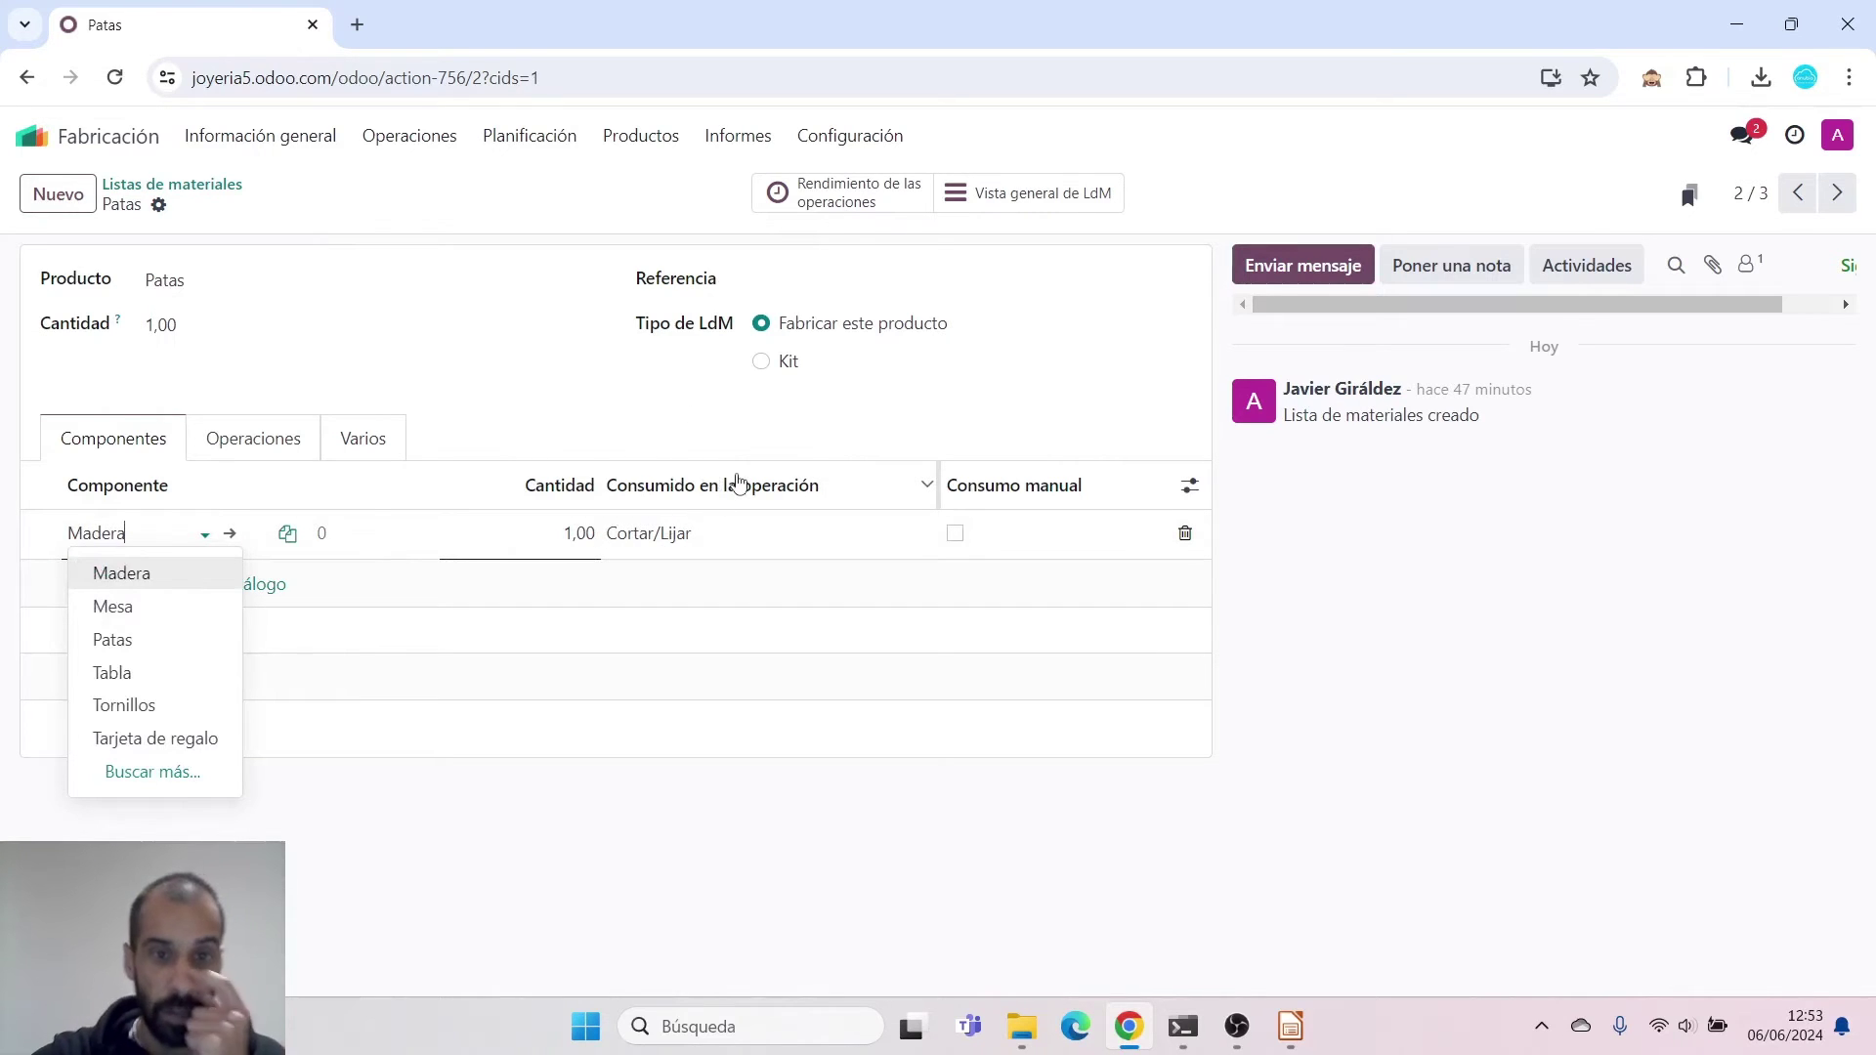
pyautogui.click(1190, 485)
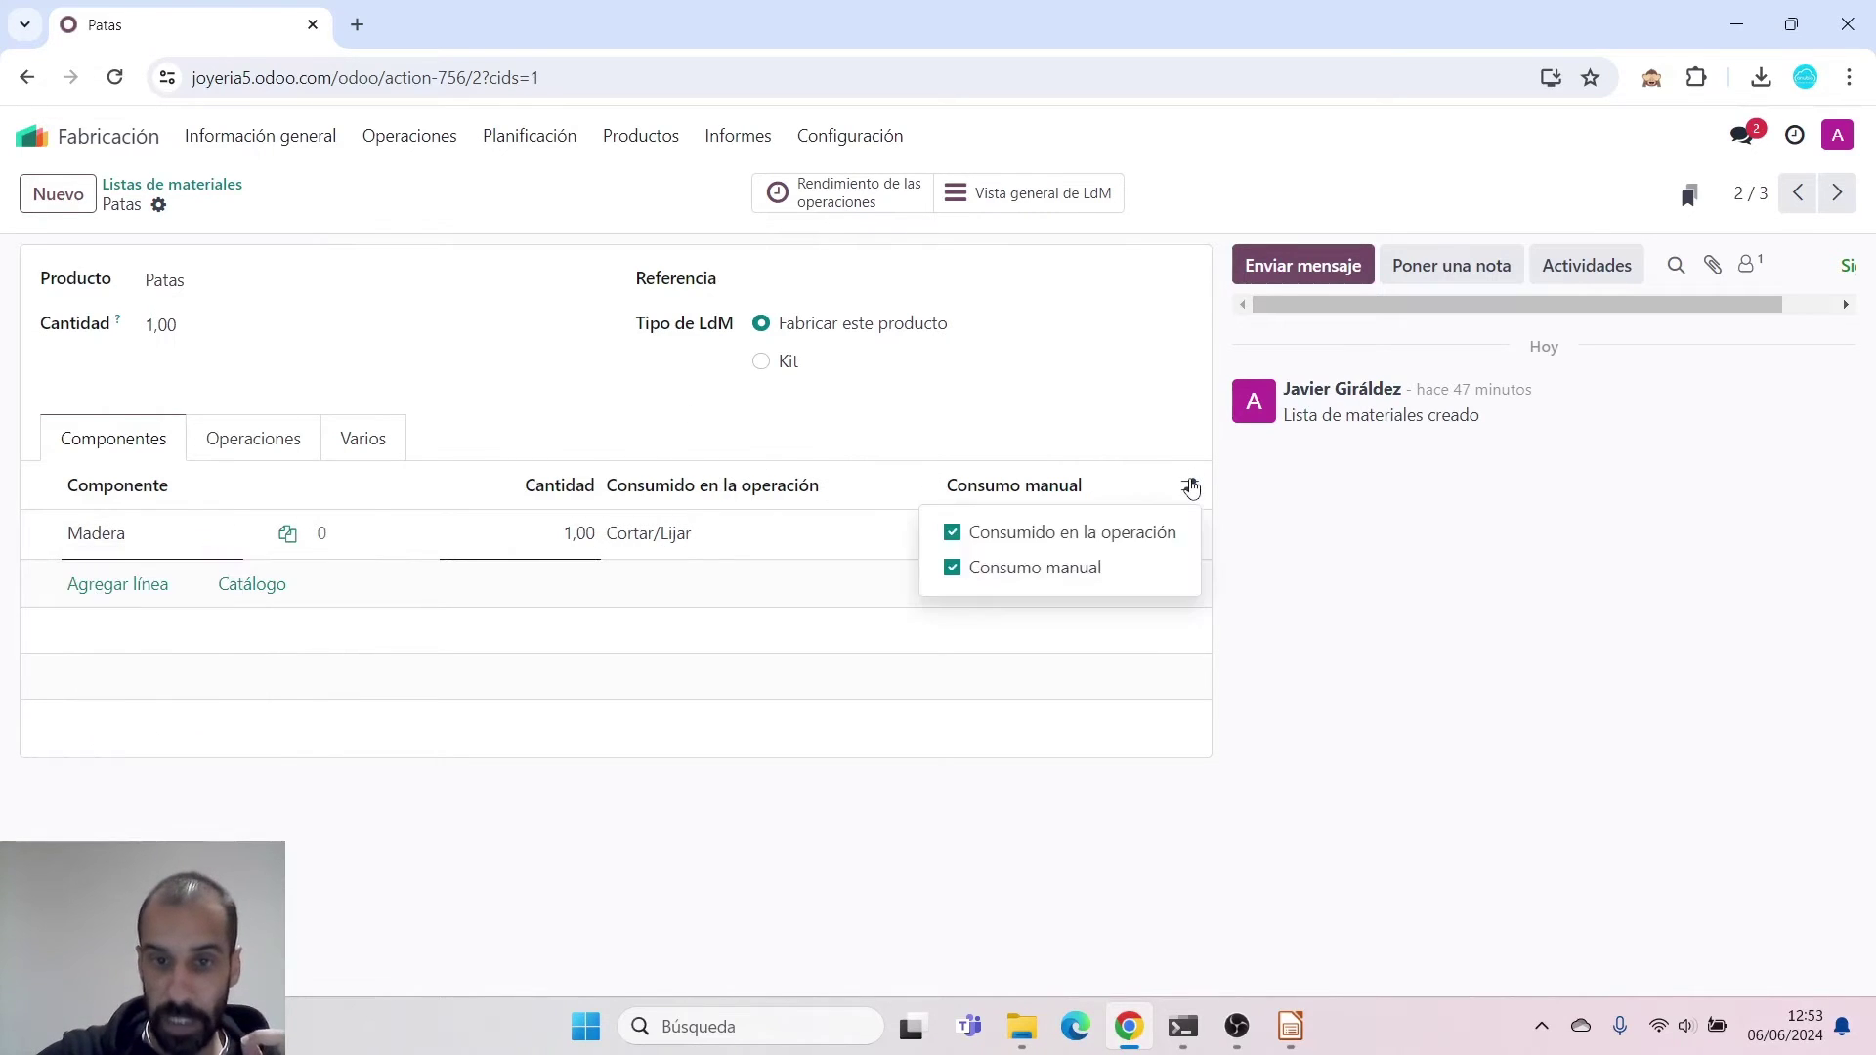
pyautogui.click(971, 537)
pyautogui.click(973, 568)
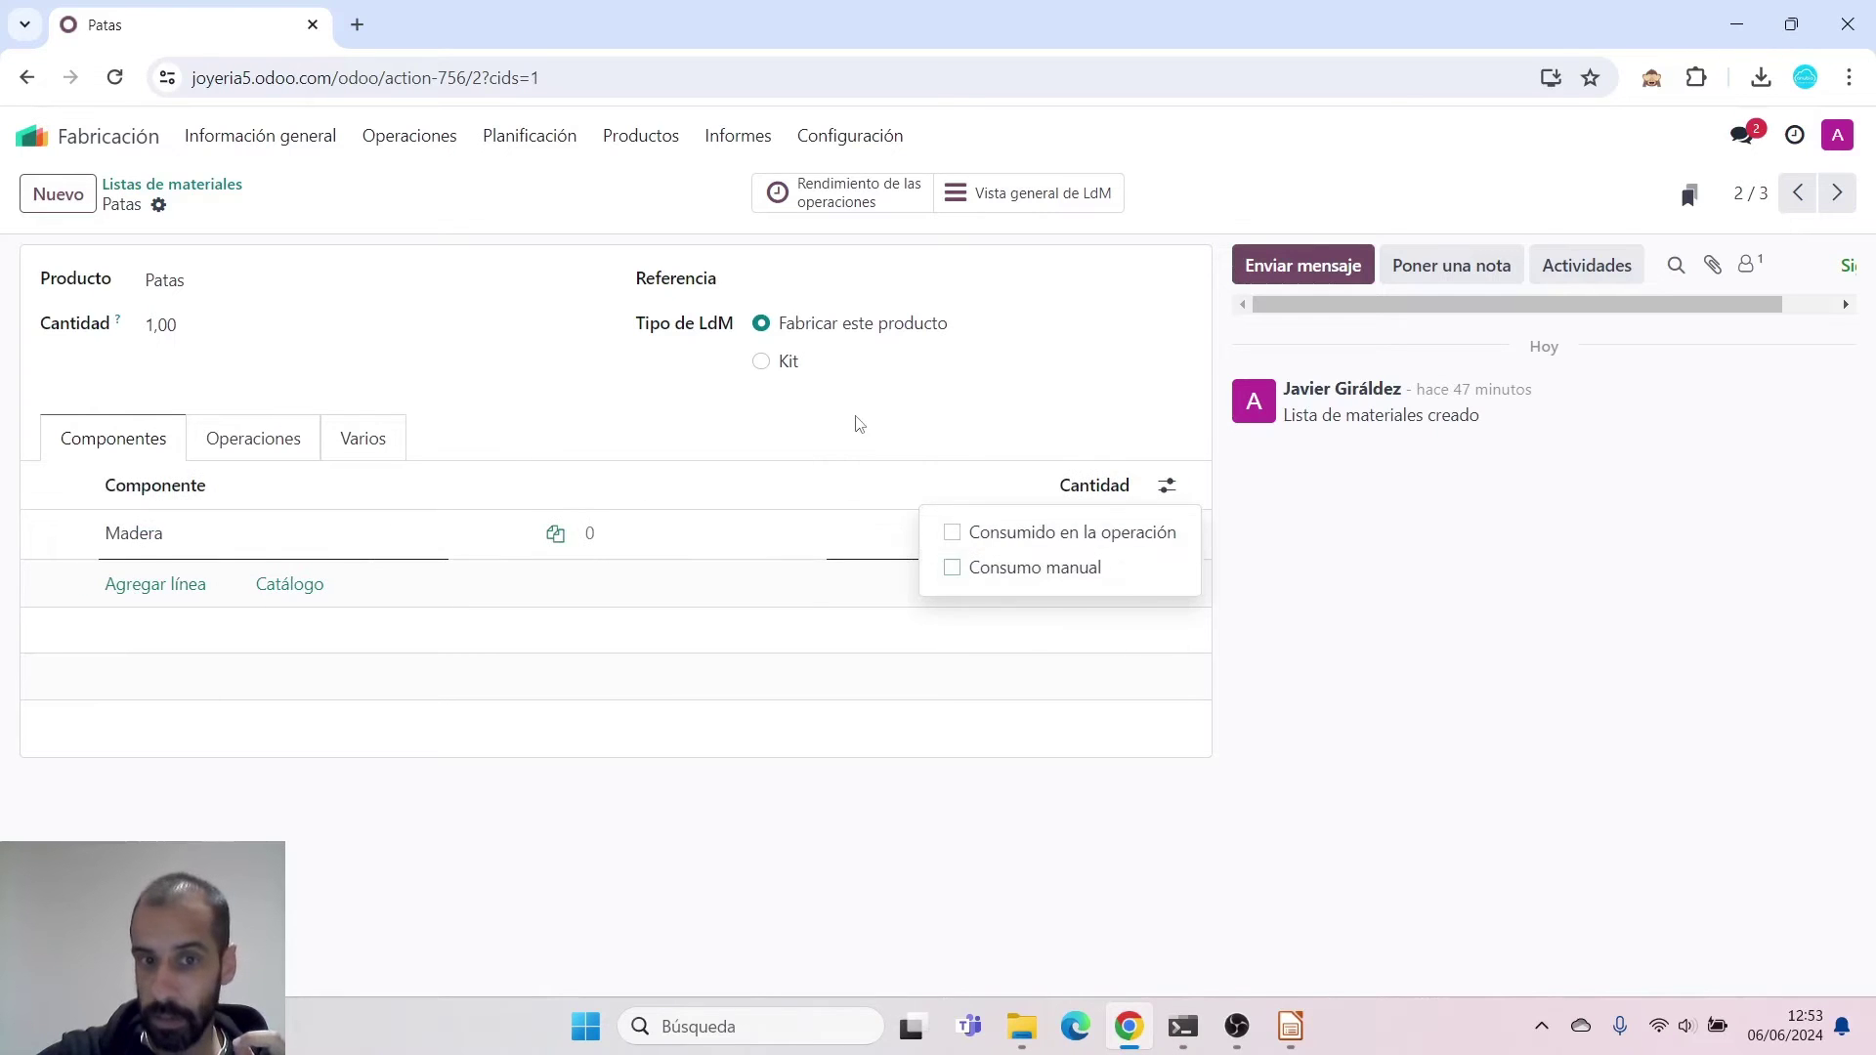
pyautogui.click(858, 423)
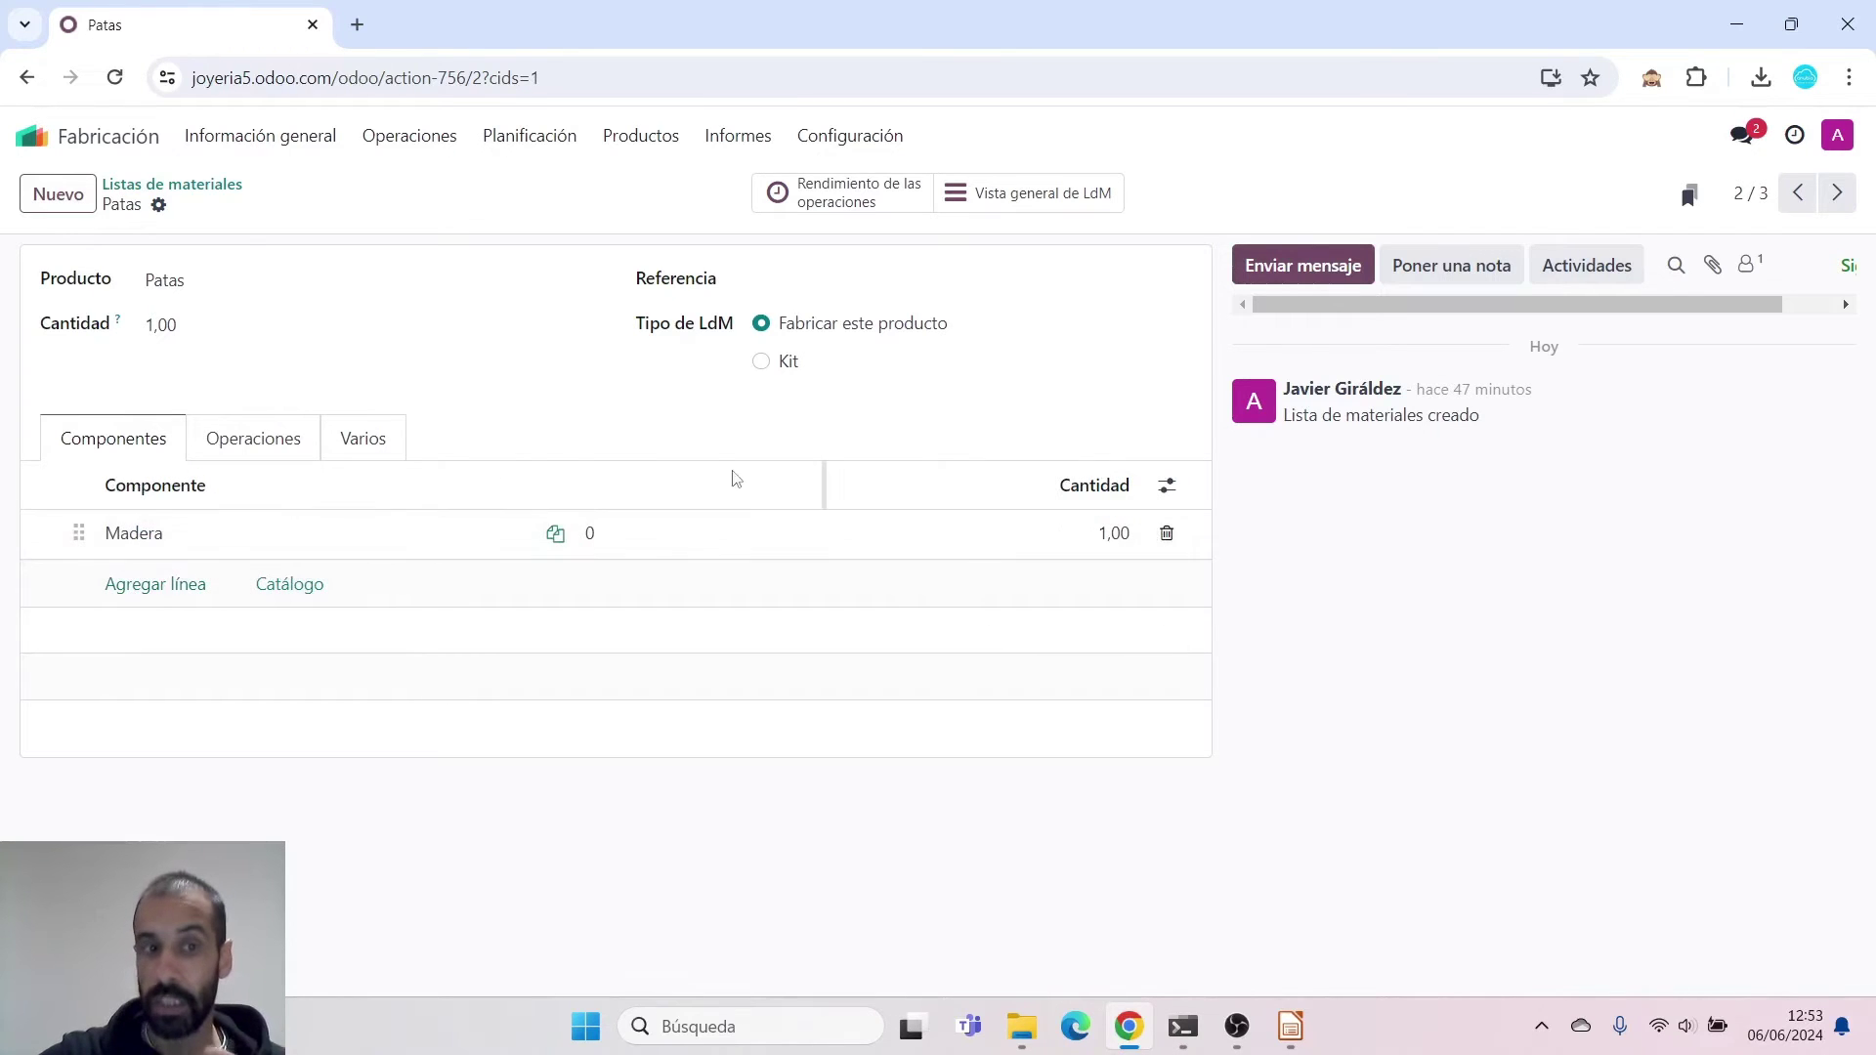
# Show the Consumido en la operación column again and inspect the operation assigned to the Madera component
pyautogui.click(1167, 487)
pyautogui.click(928, 532)
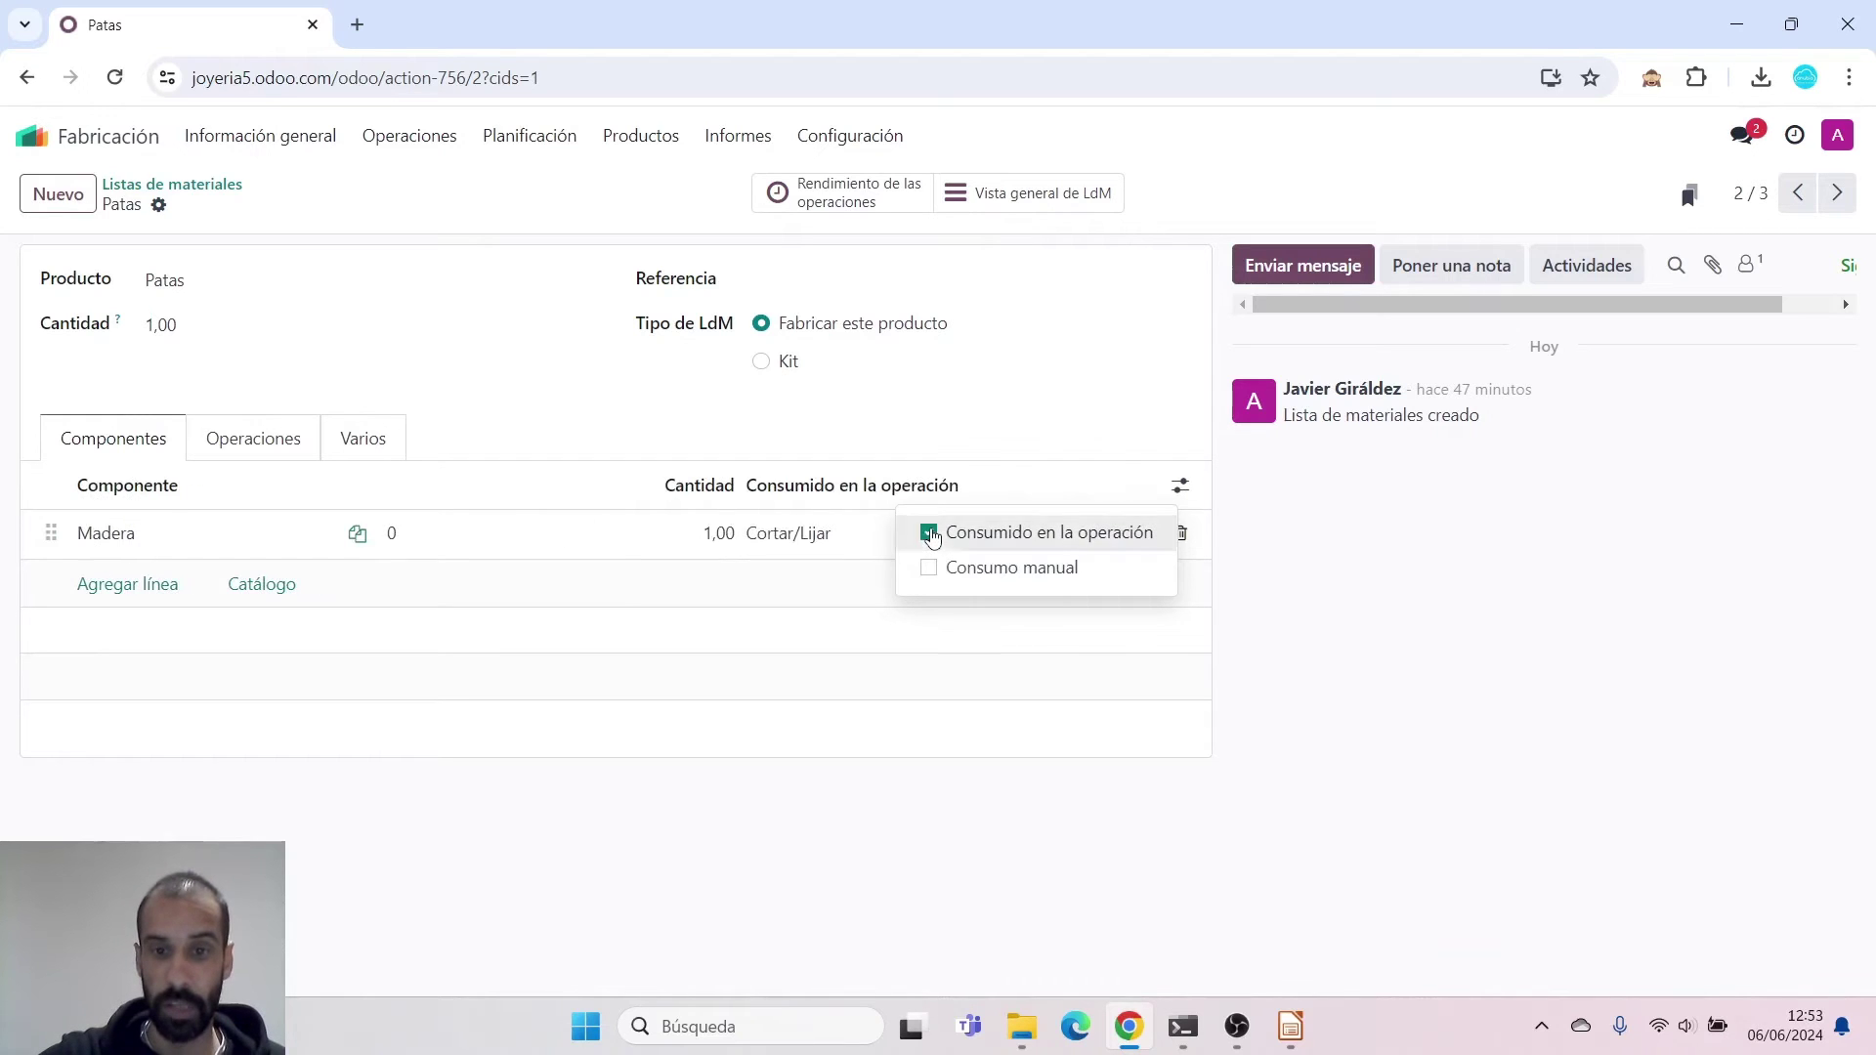
pyautogui.click(987, 435)
pyautogui.click(919, 536)
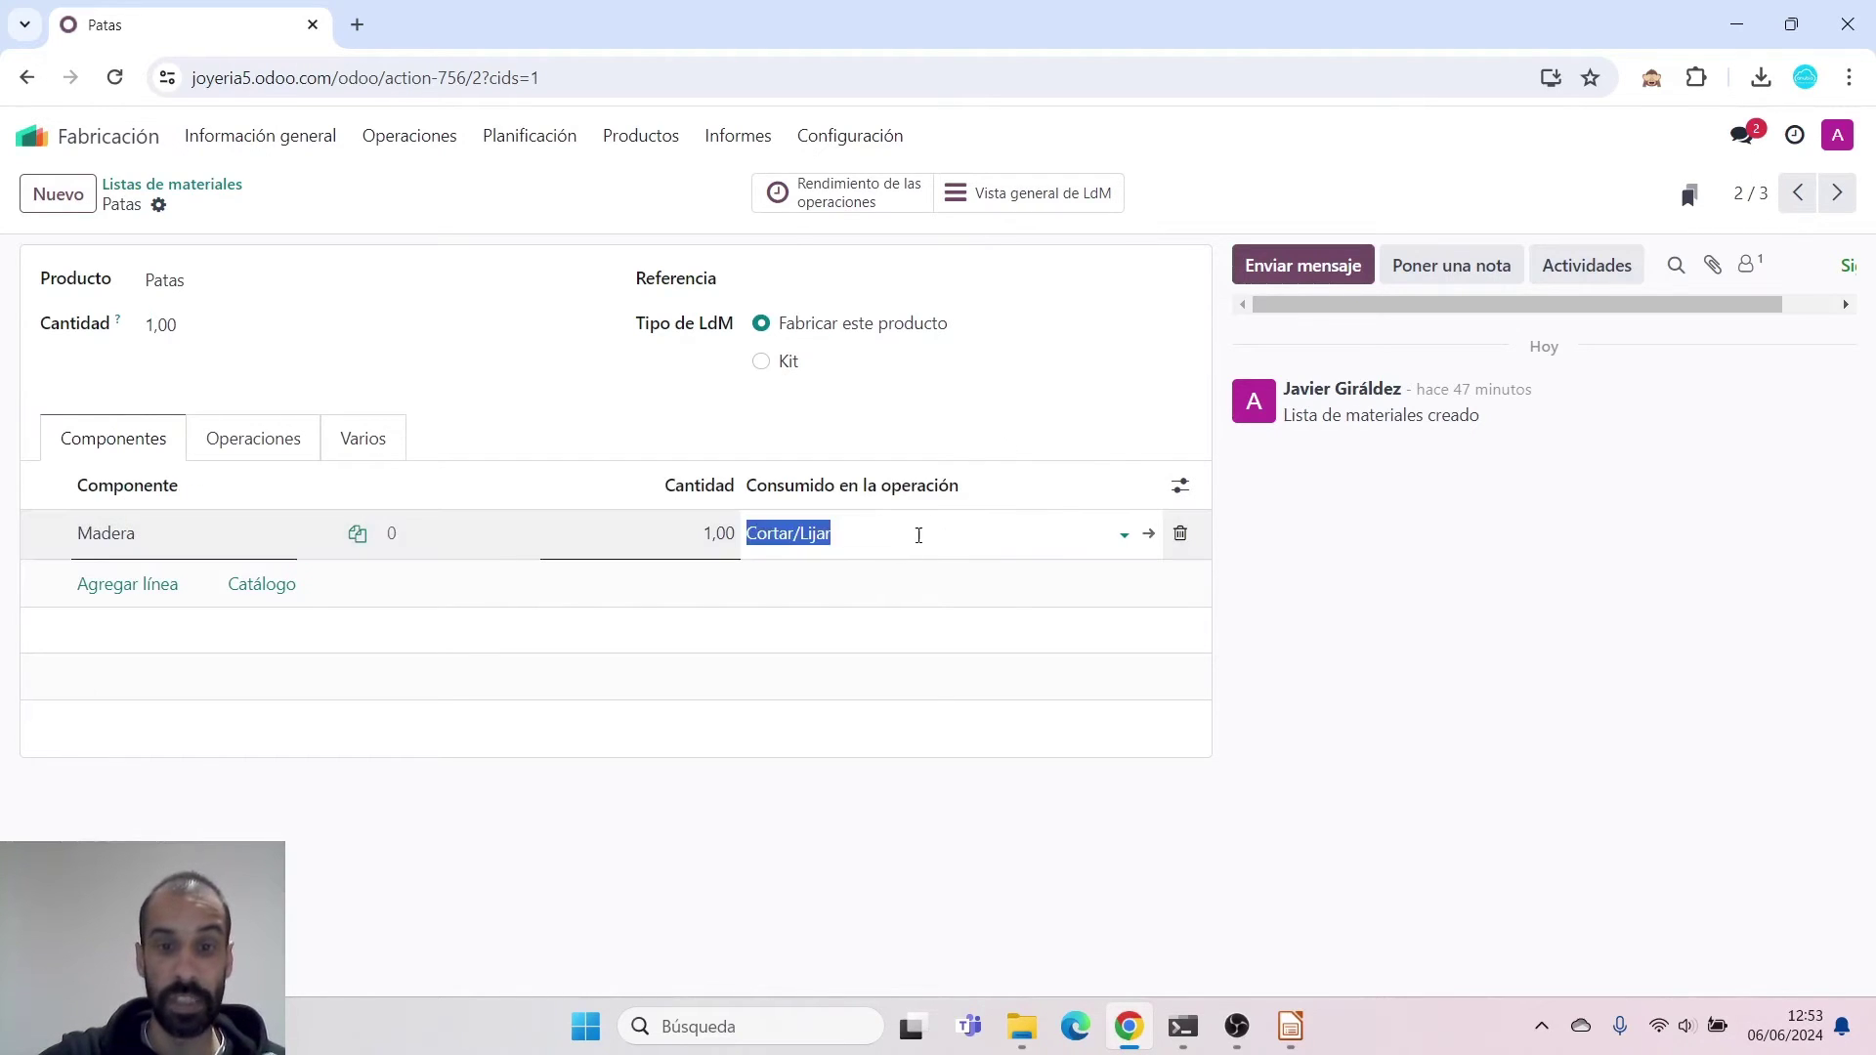
pyautogui.click(954, 532)
pyautogui.click(903, 533)
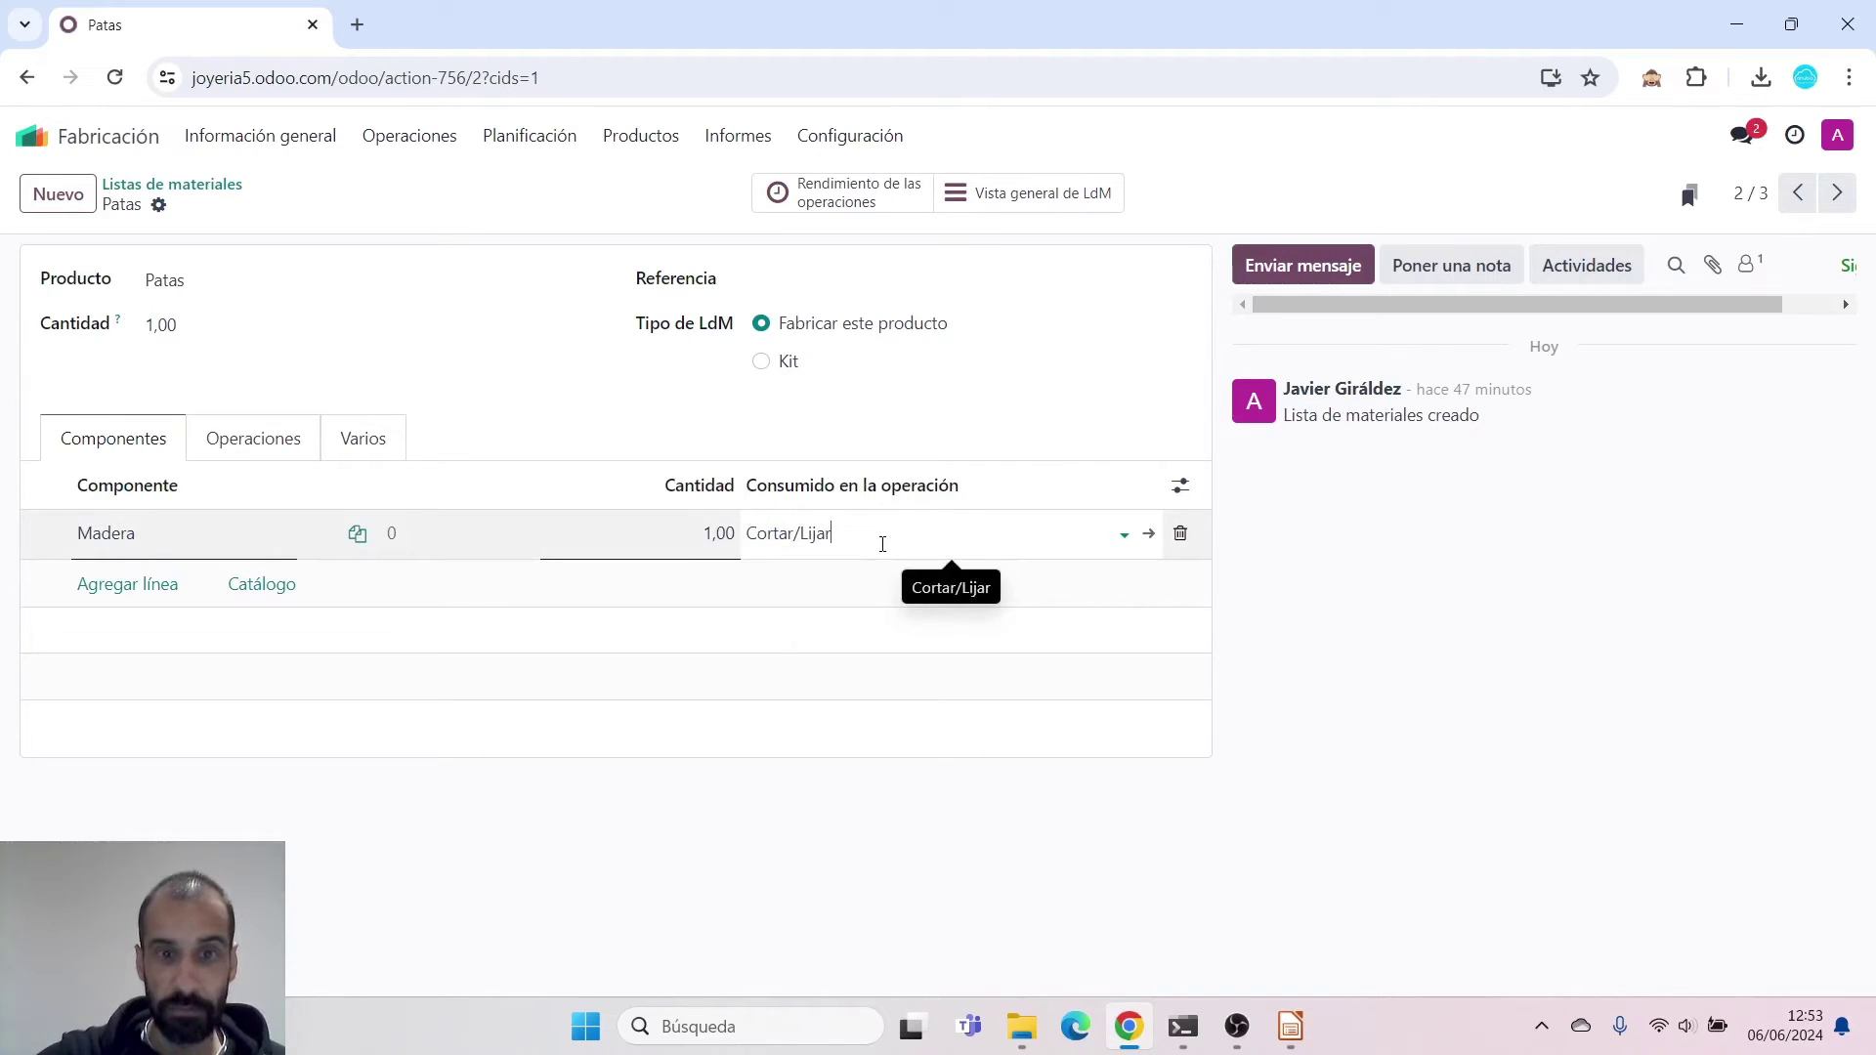
# Compare the Patas operations with the operation that consumes Madera, and return to the bills of materials list
pyautogui.click(283, 442)
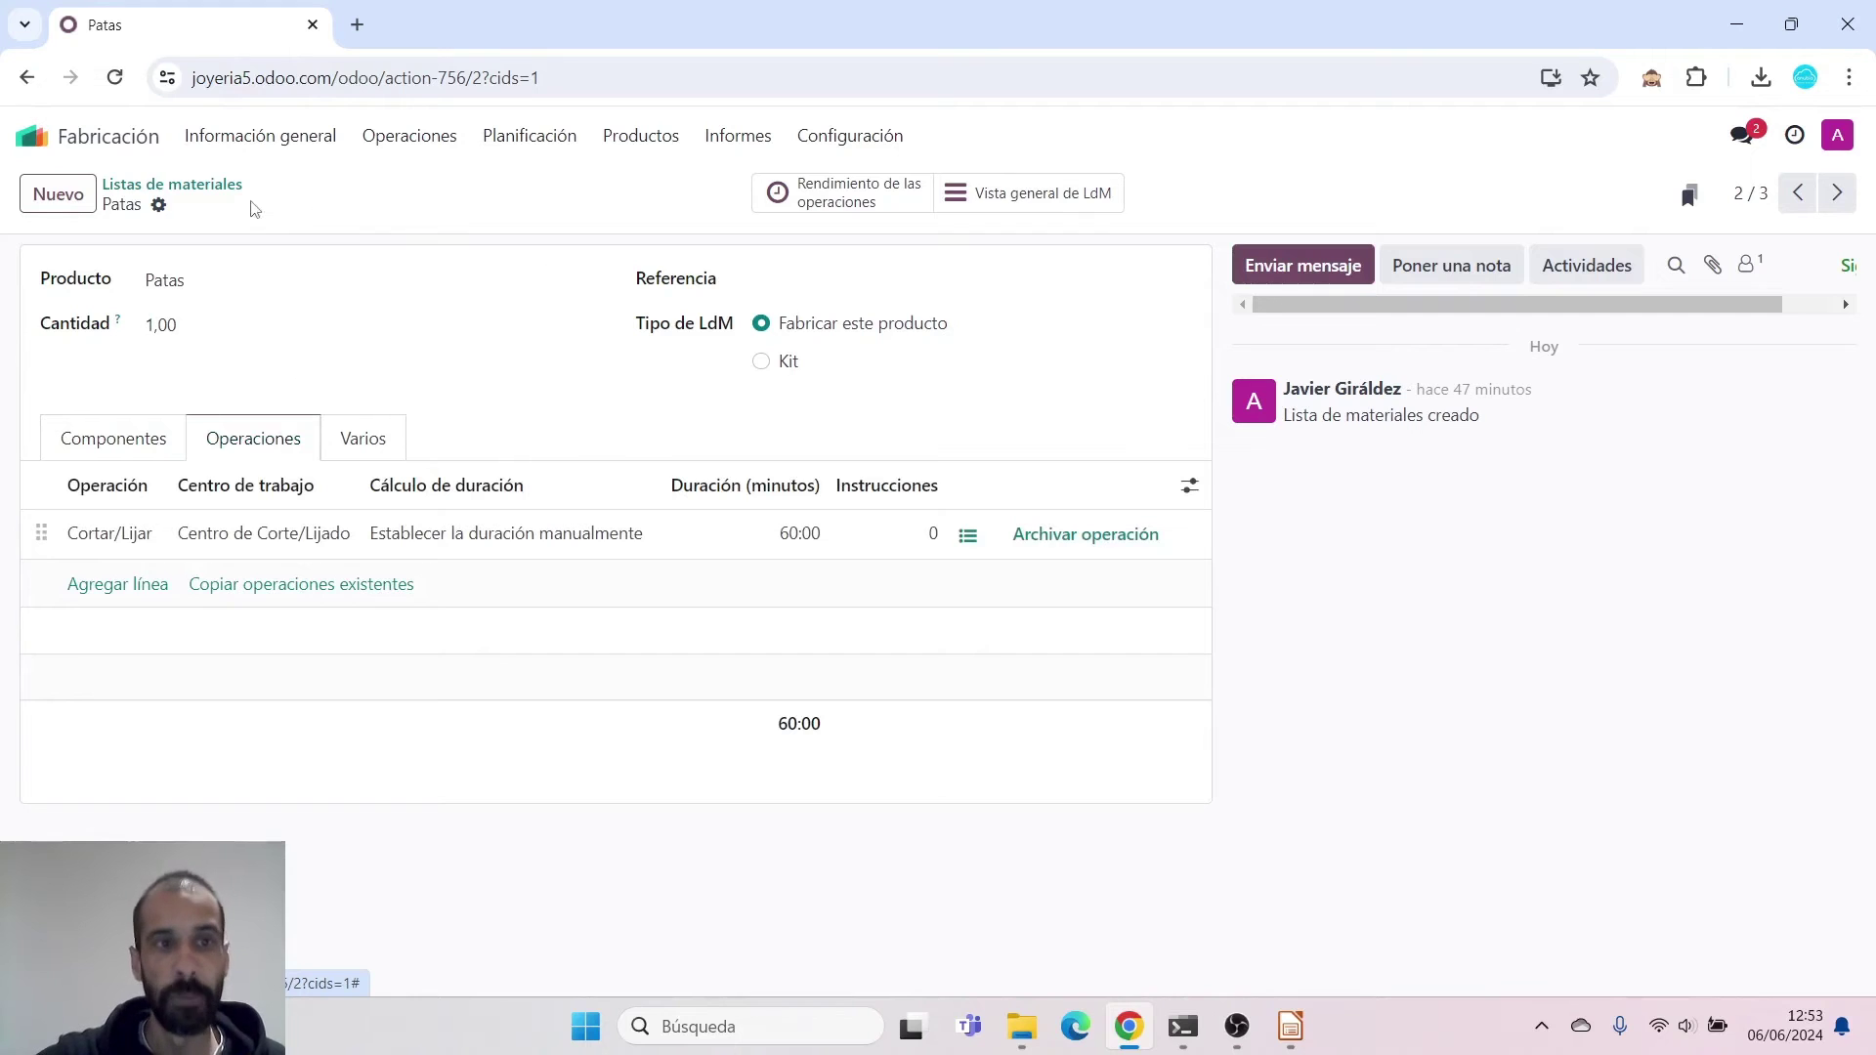
pyautogui.click(154, 438)
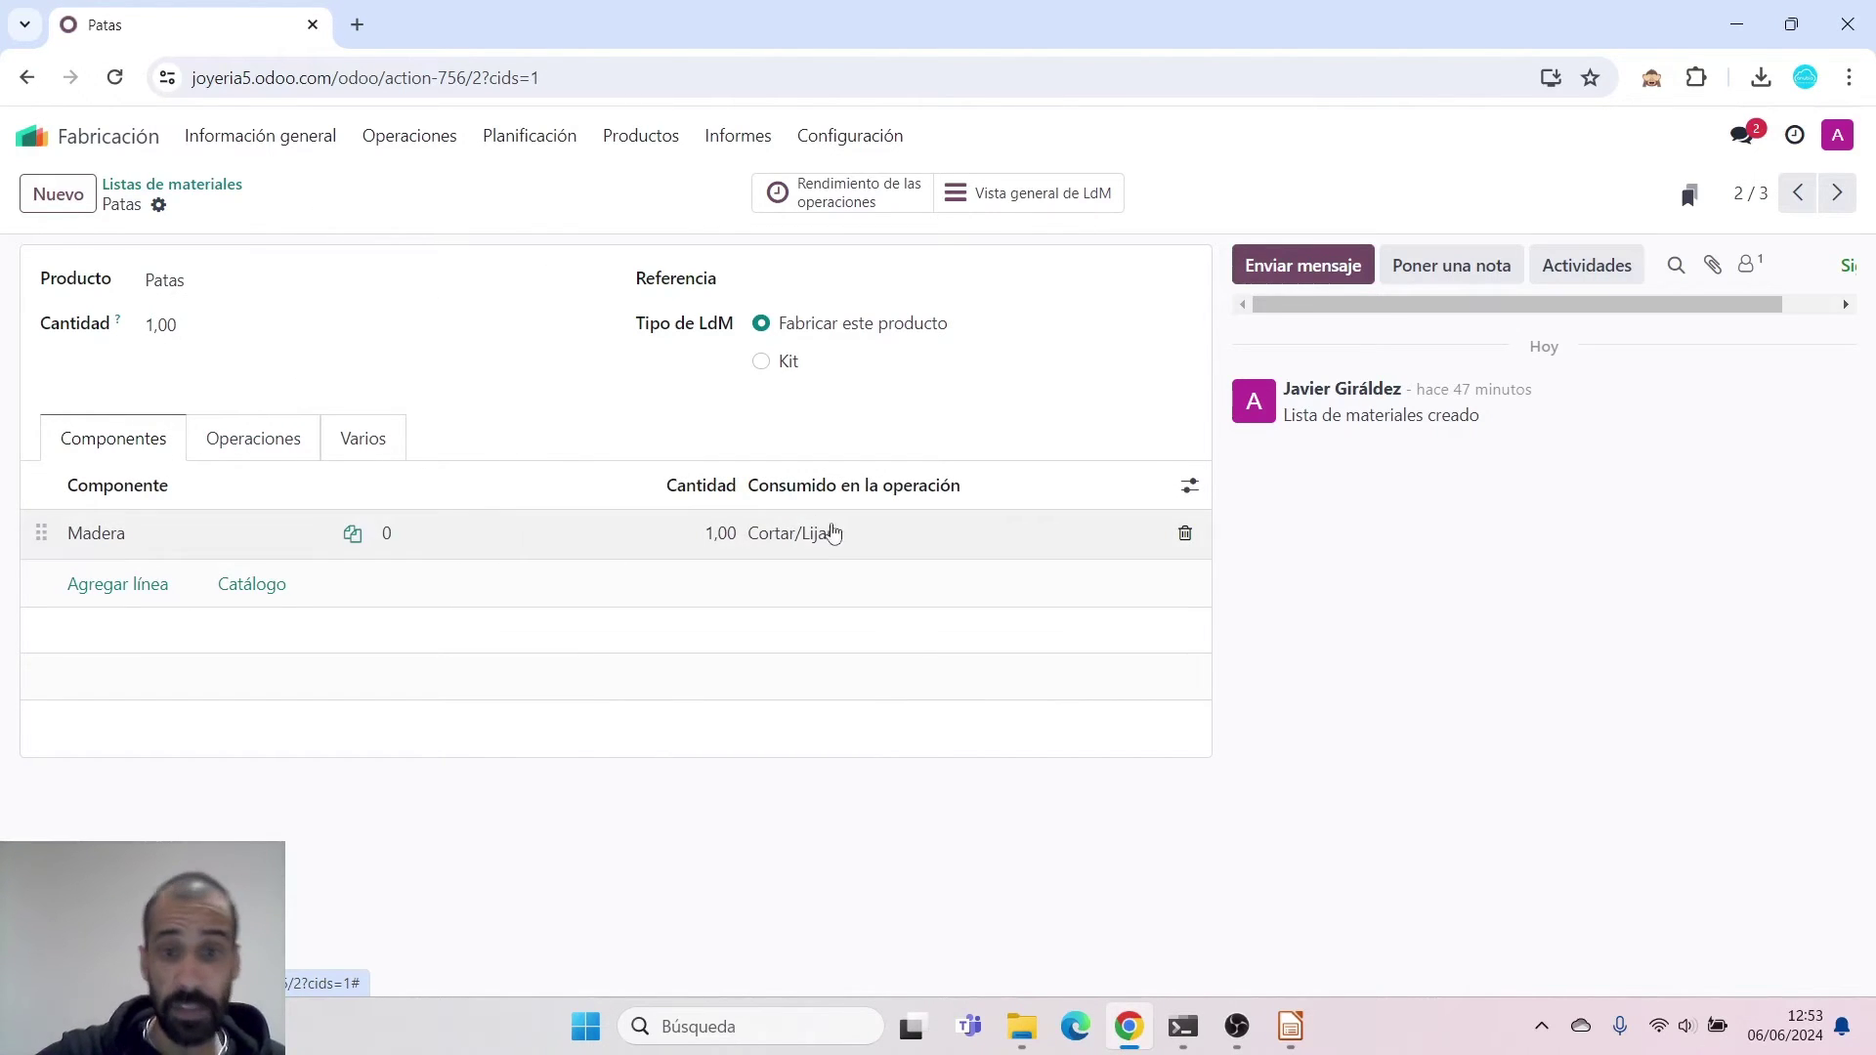
pyautogui.click(885, 541)
pyautogui.click(894, 438)
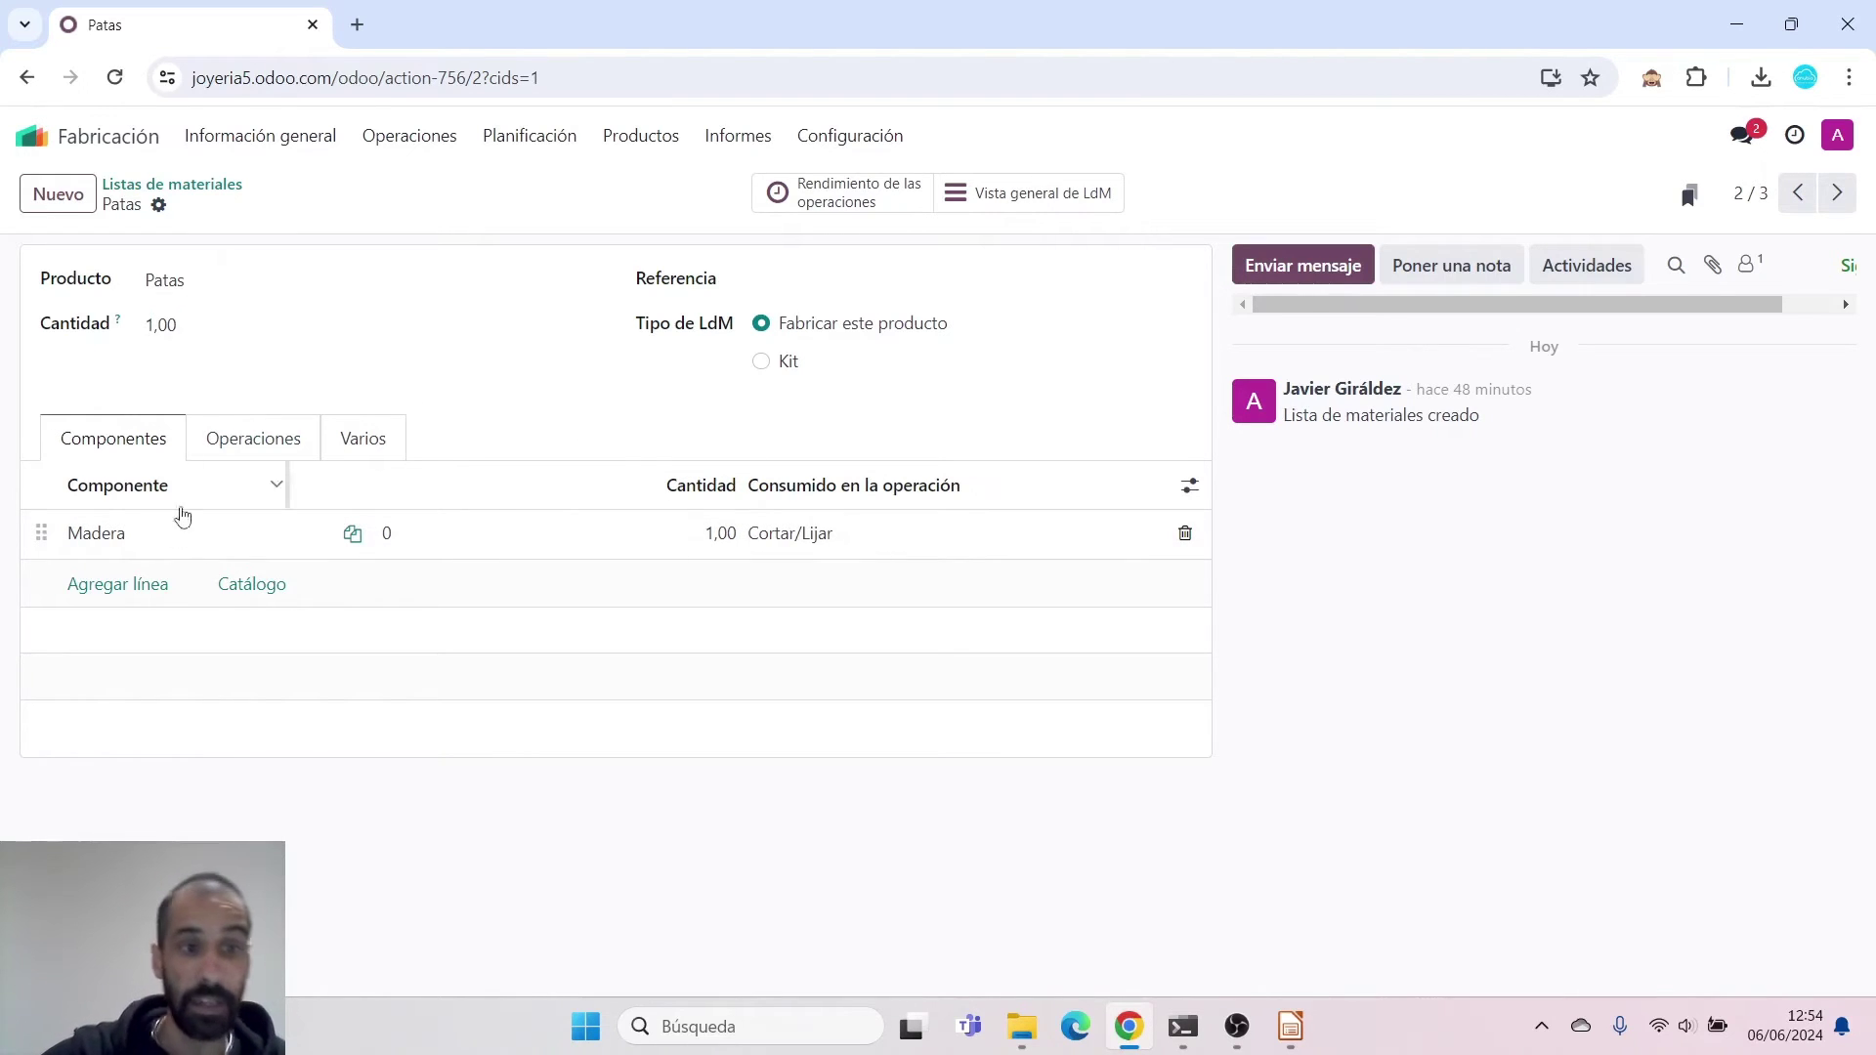
pyautogui.click(229, 448)
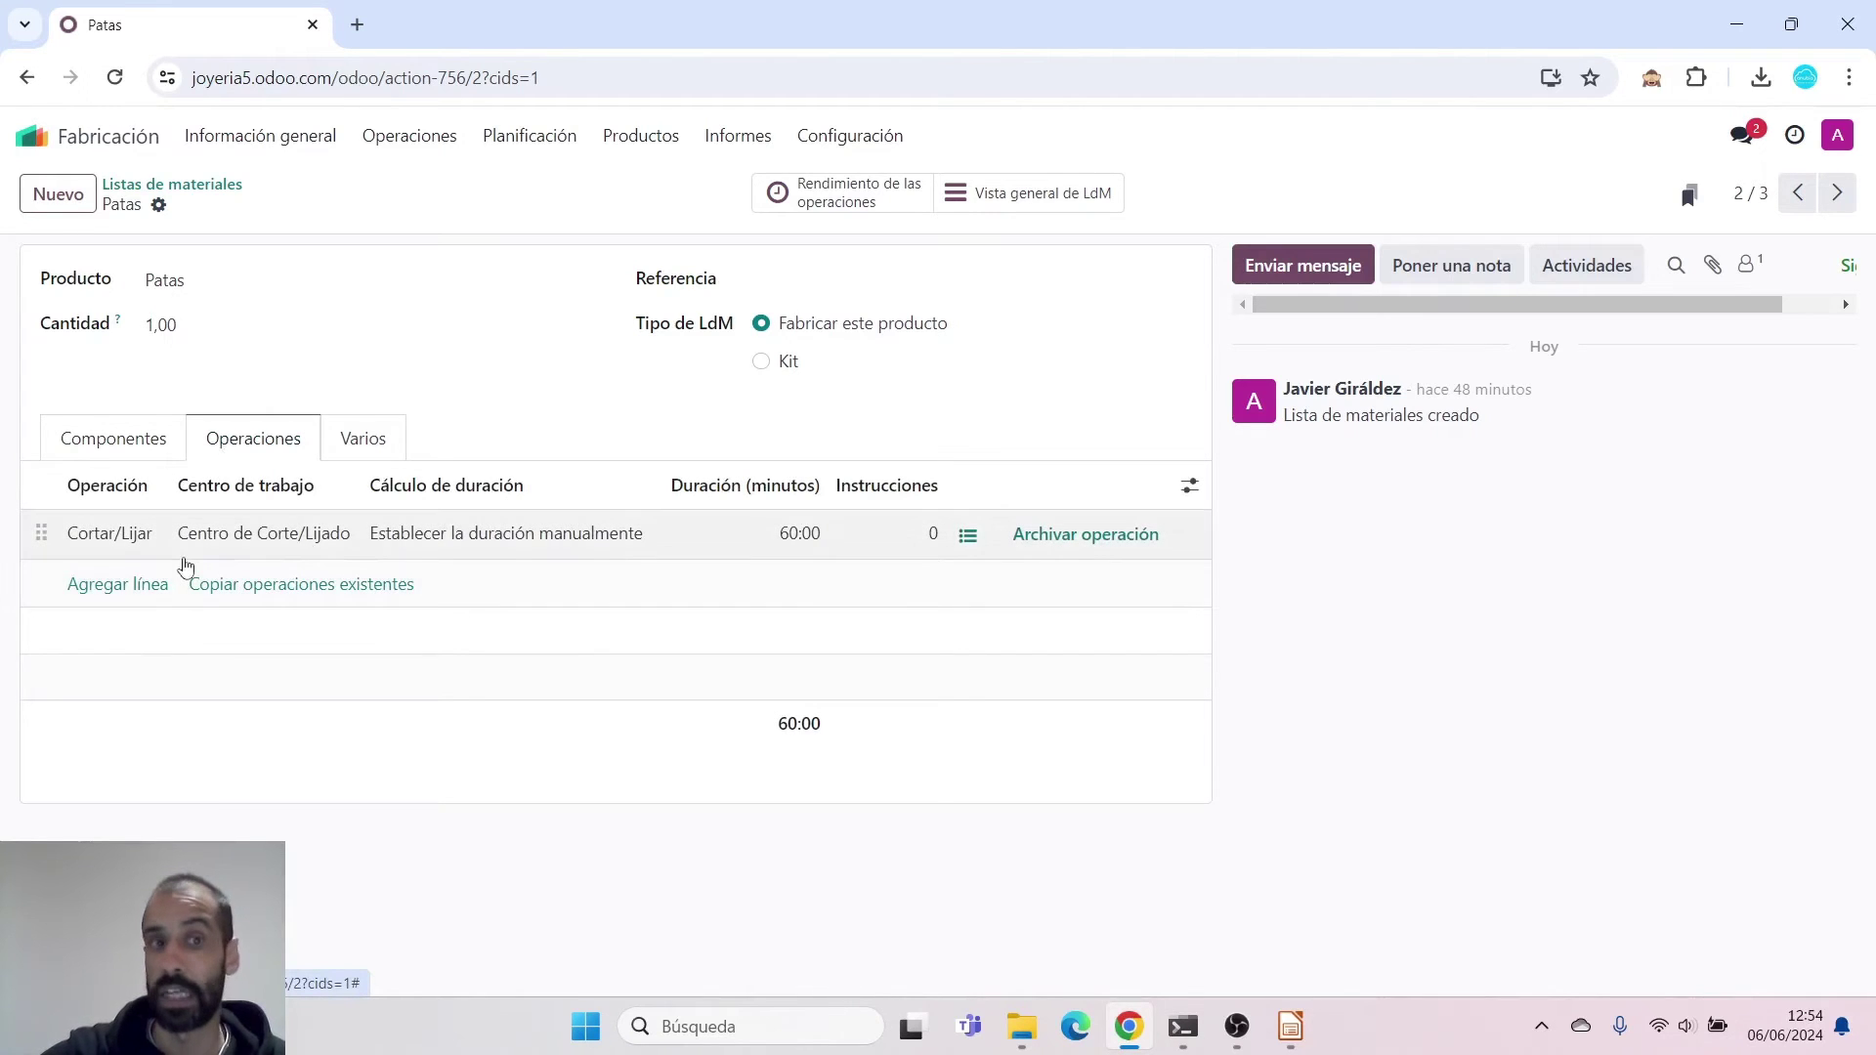
pyautogui.click(217, 187)
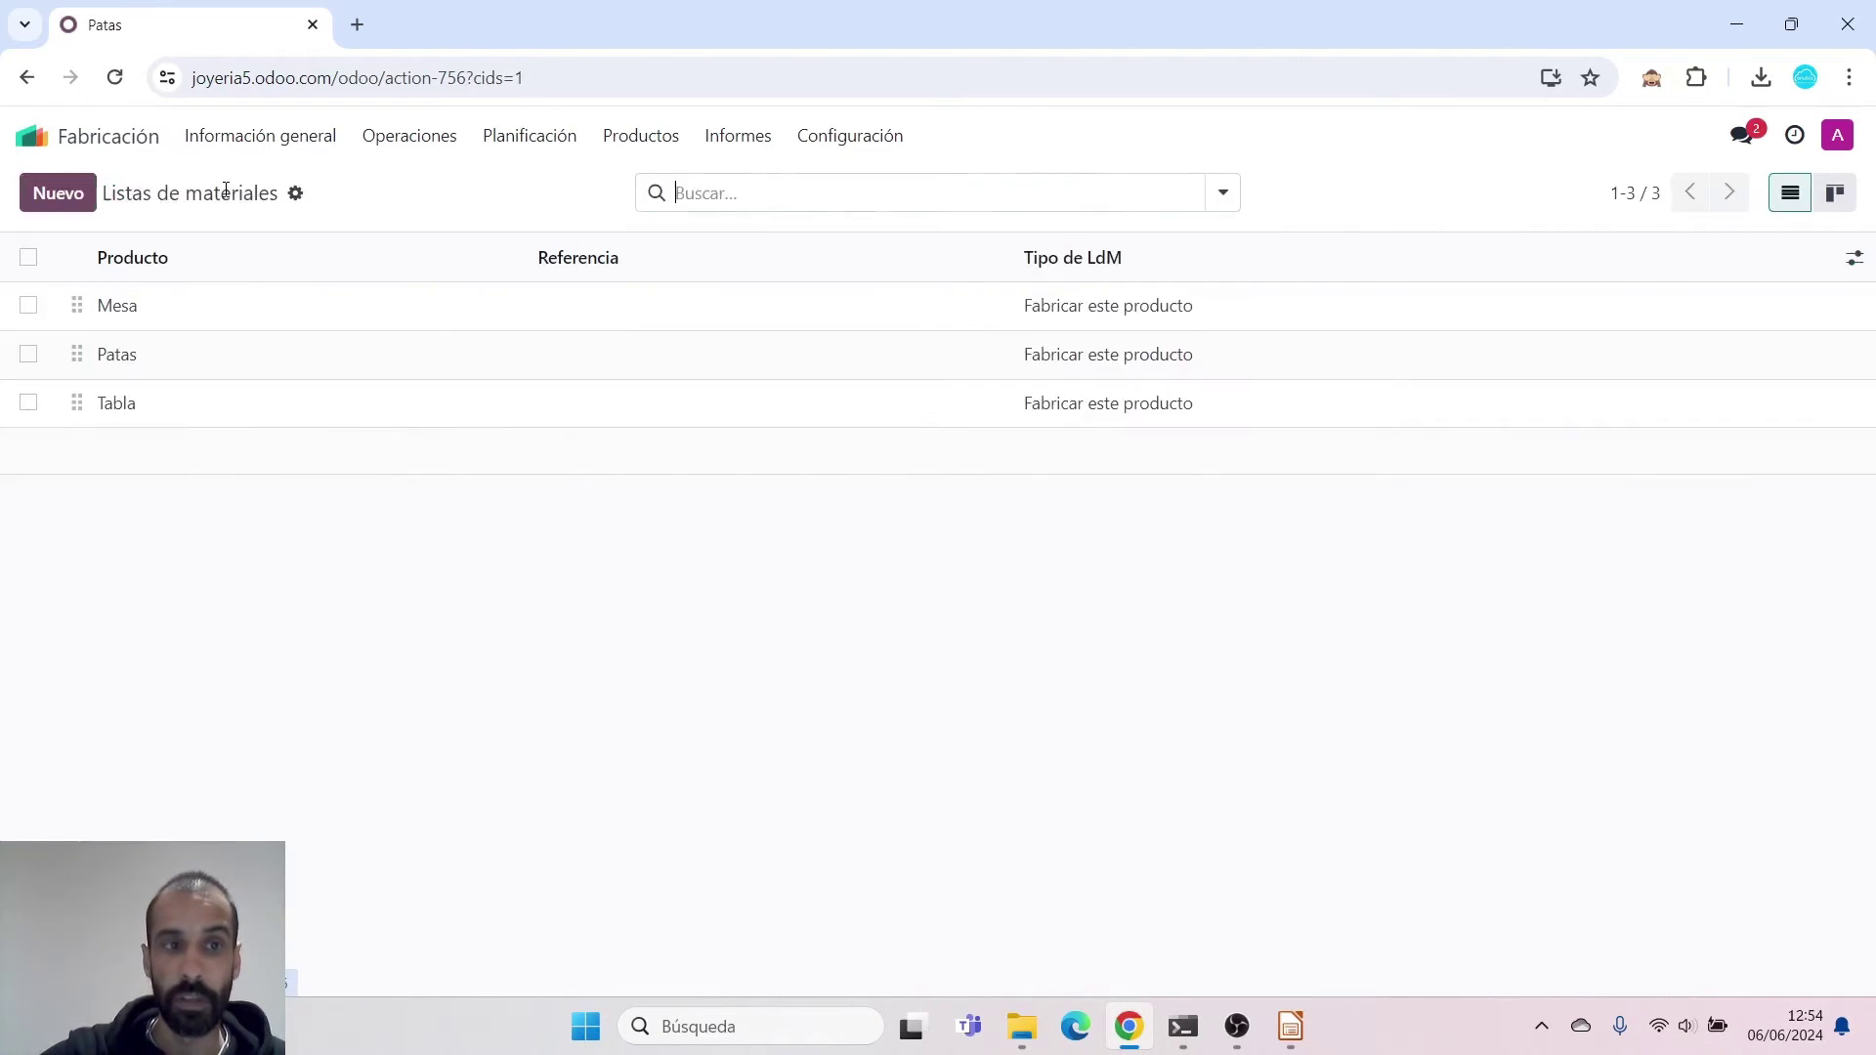
# Review the components and operations of the Tabla bill of materials, and return to the bills of materials list
pyautogui.click(214, 410)
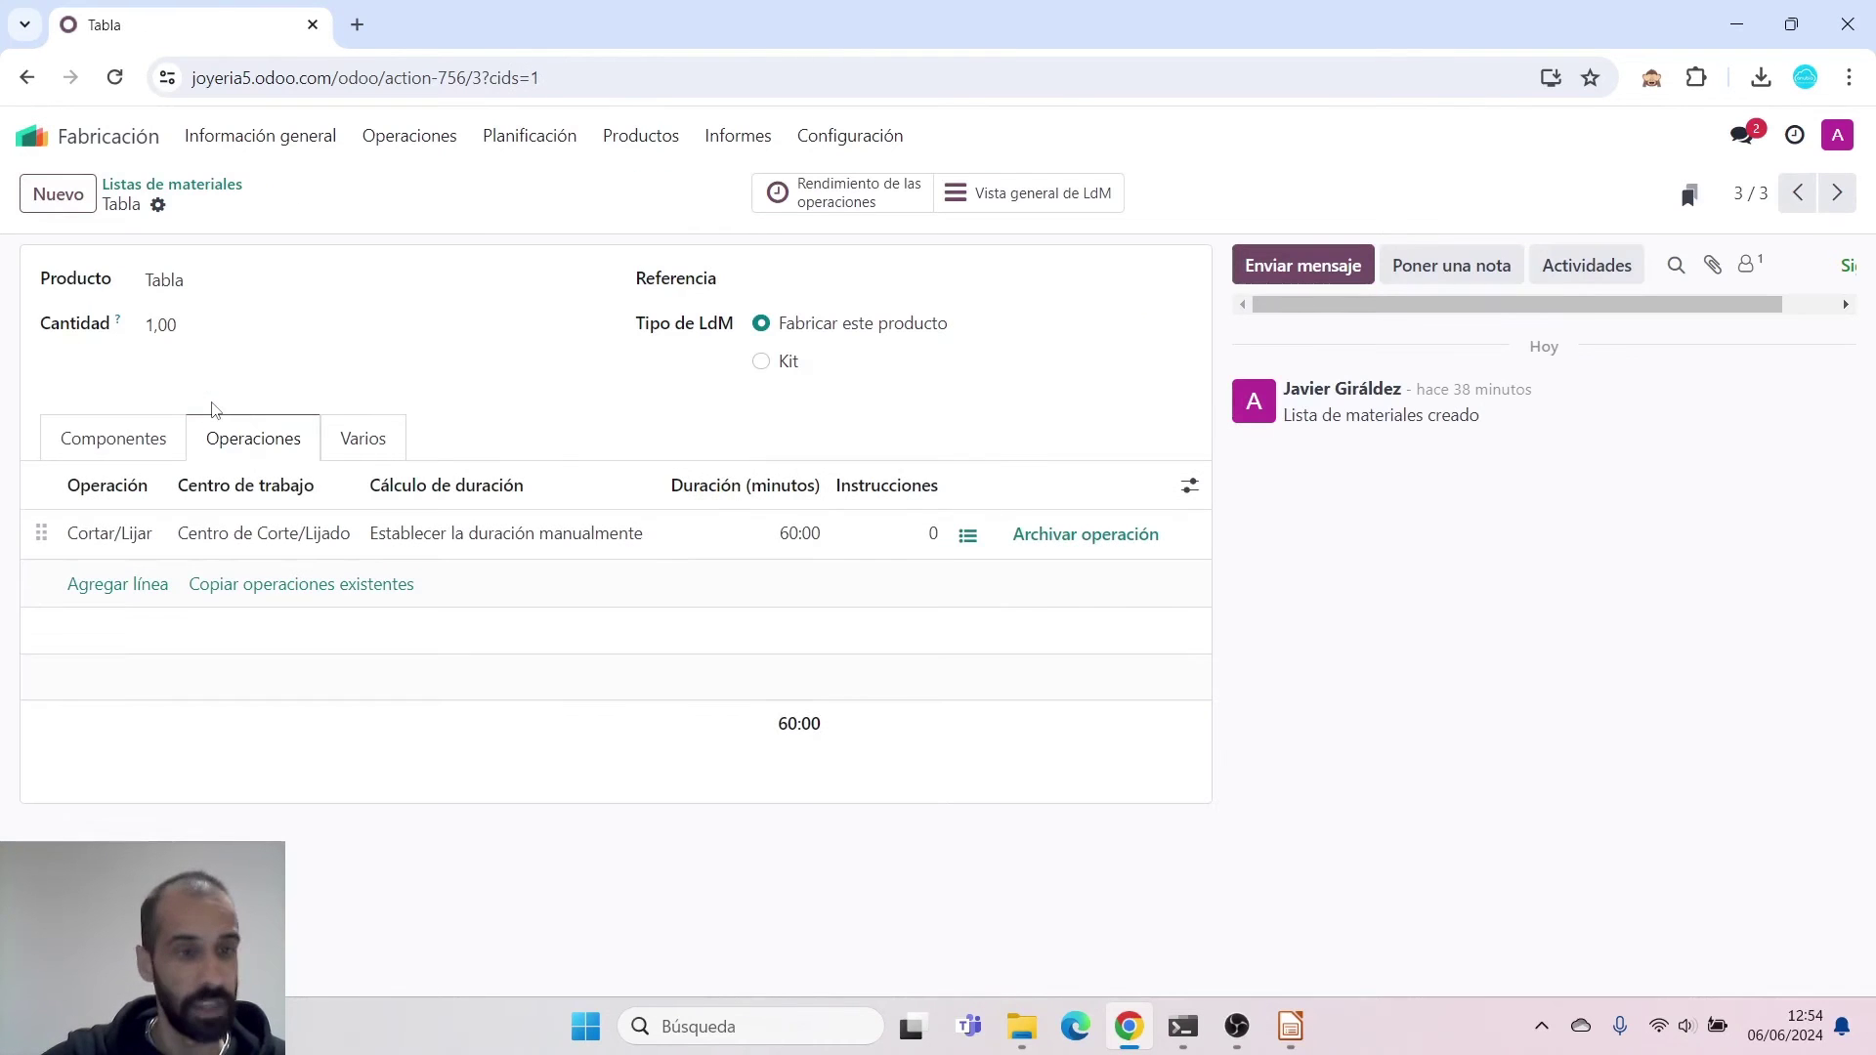
pyautogui.click(124, 453)
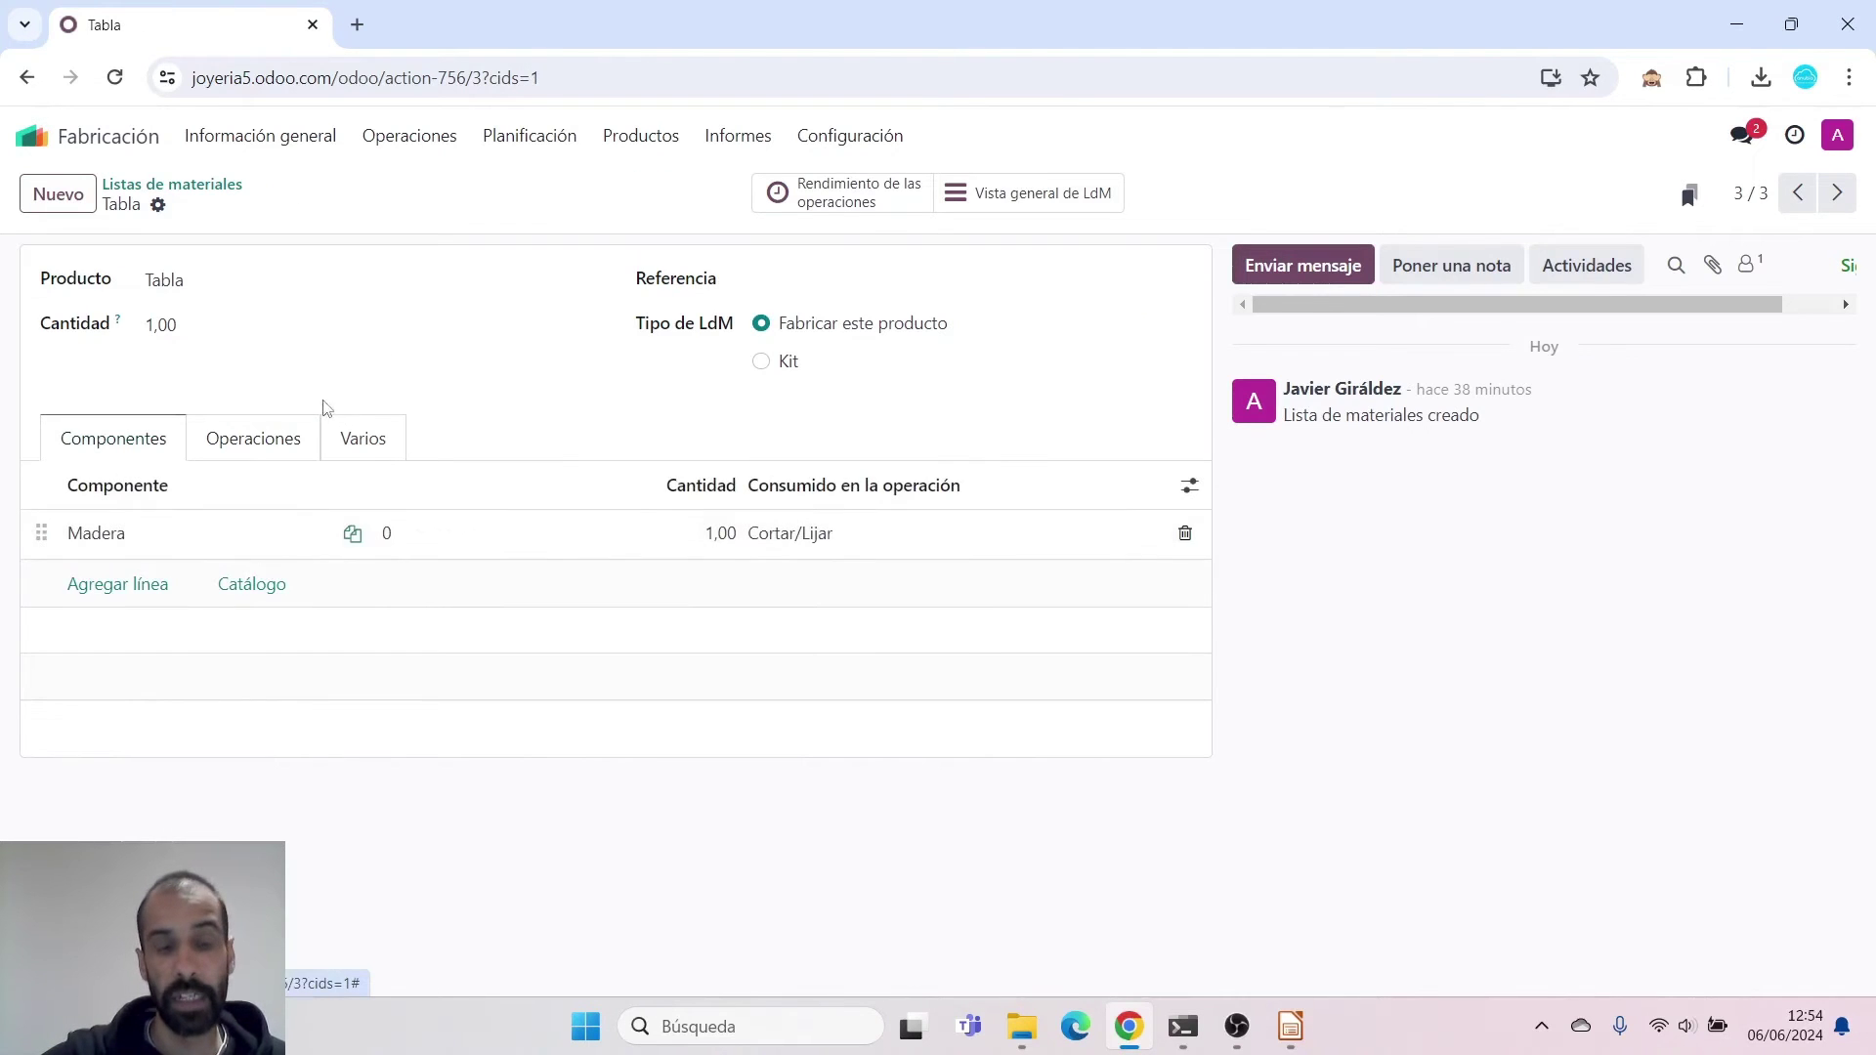
pyautogui.click(293, 430)
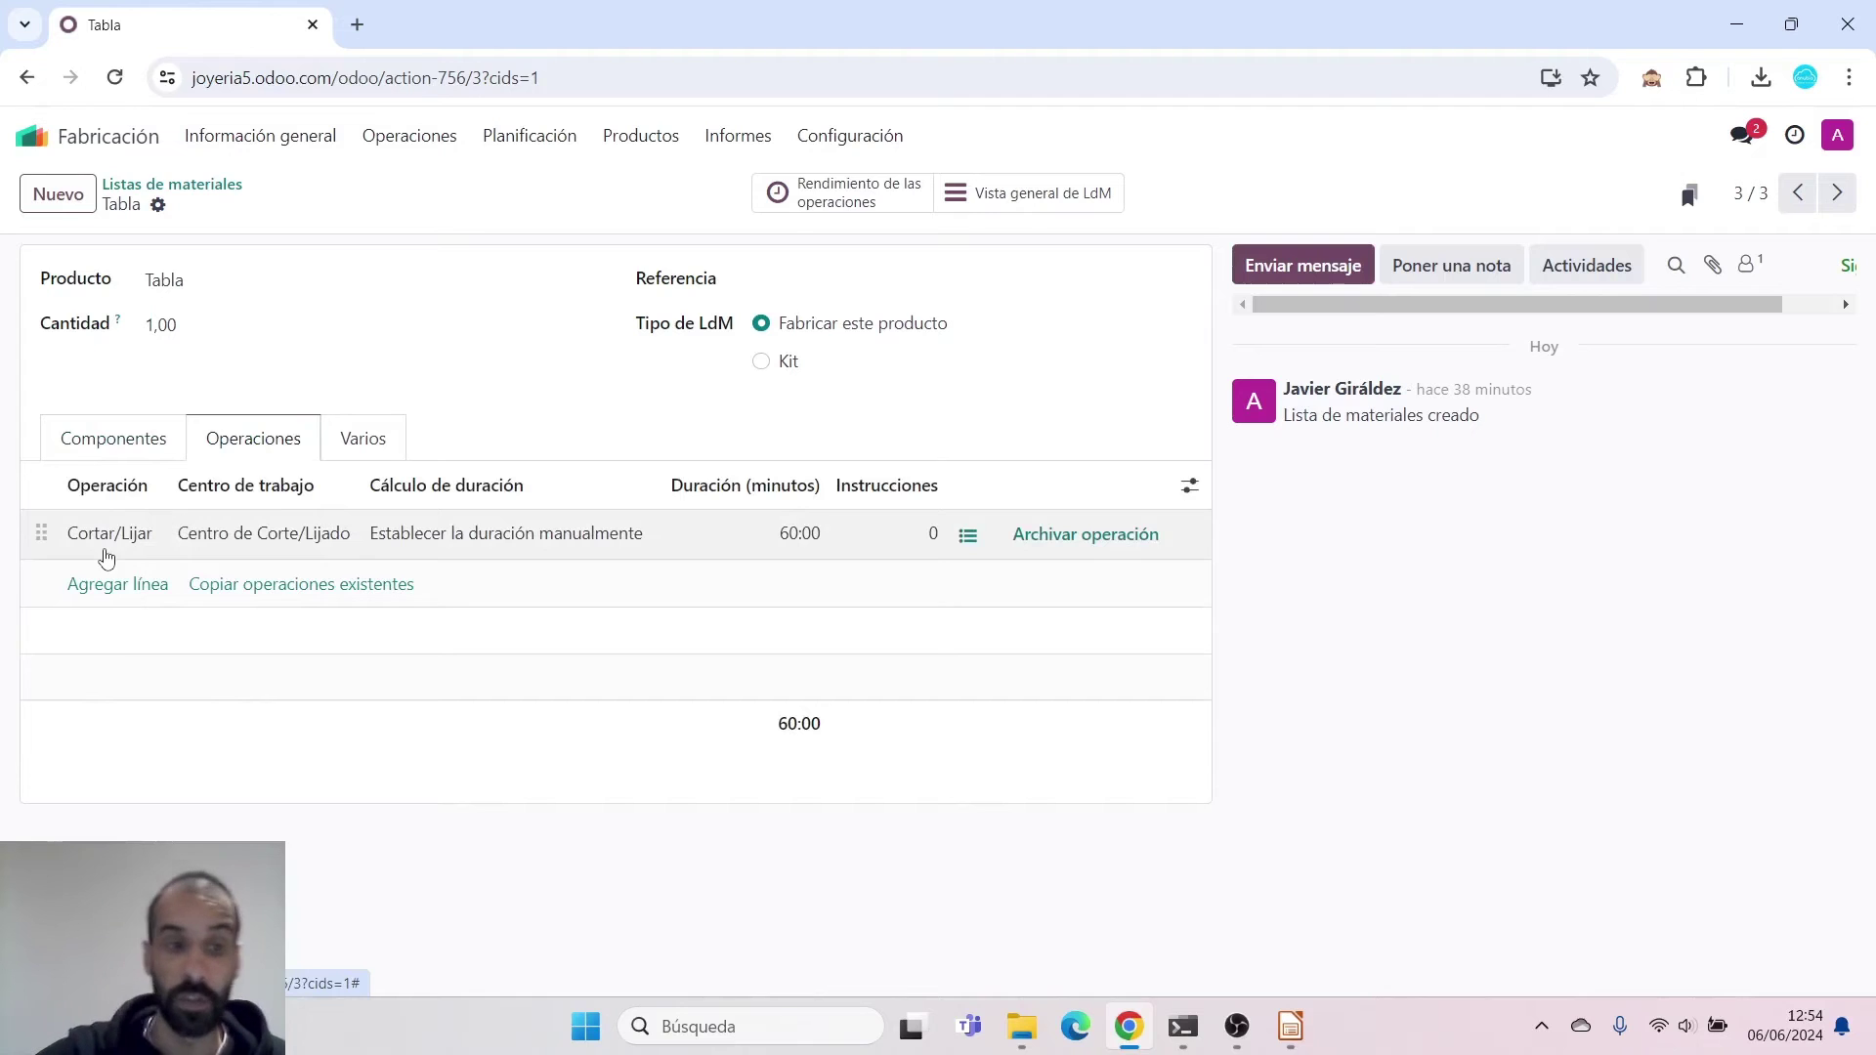
pyautogui.click(205, 188)
# Compare the components in the Mesa bill of materials with its operations and the work centre they use
pyautogui.click(234, 306)
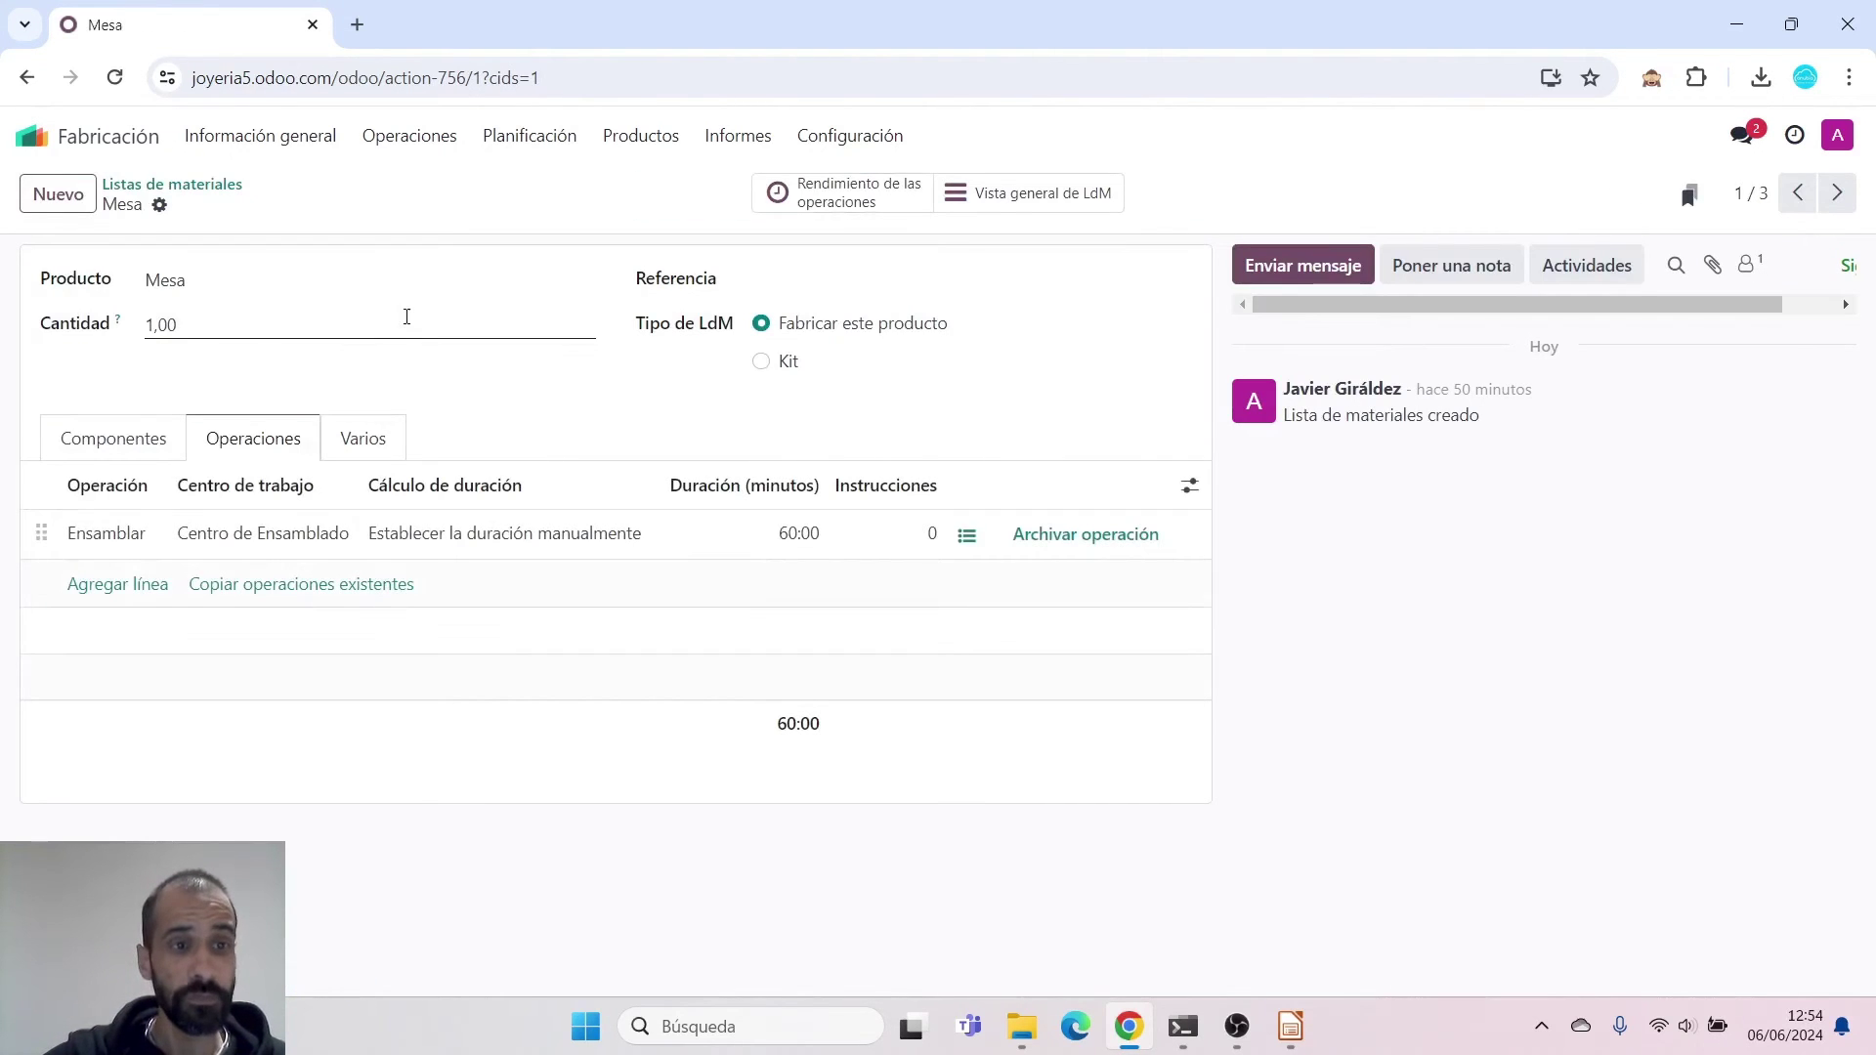
pyautogui.click(152, 440)
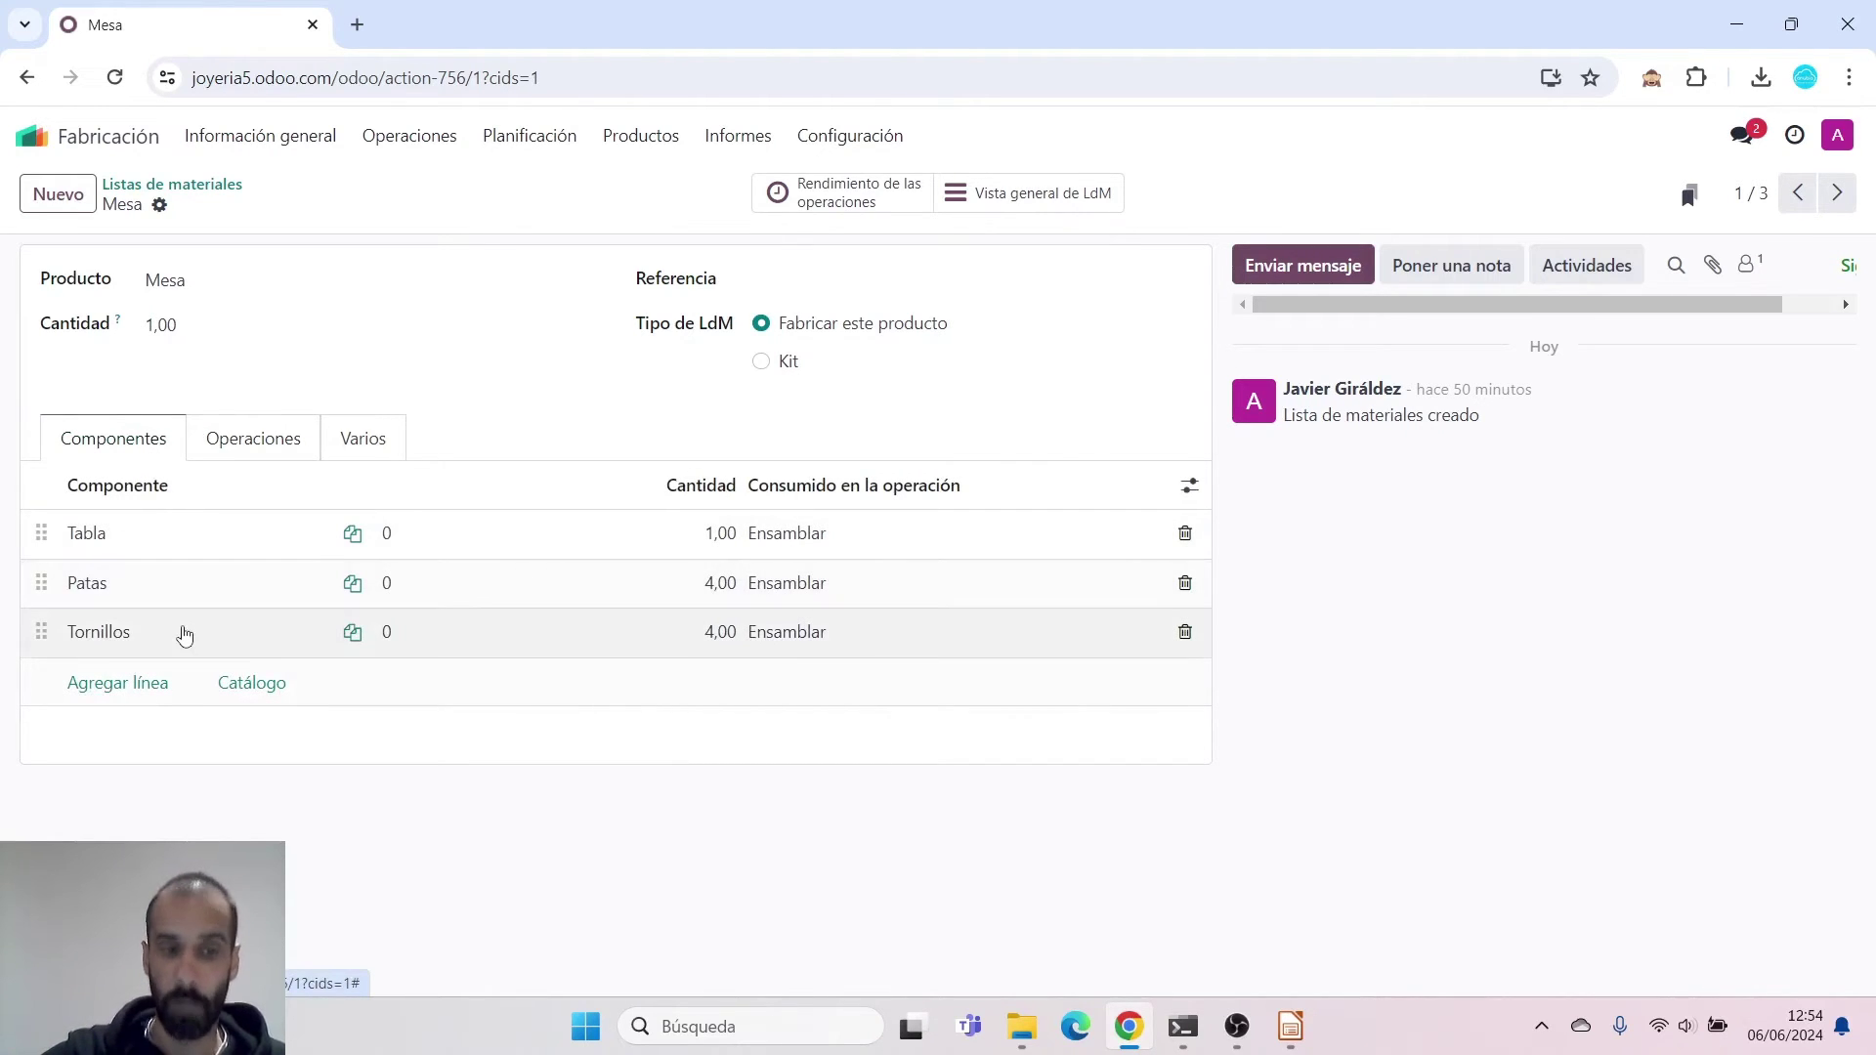
pyautogui.click(287, 441)
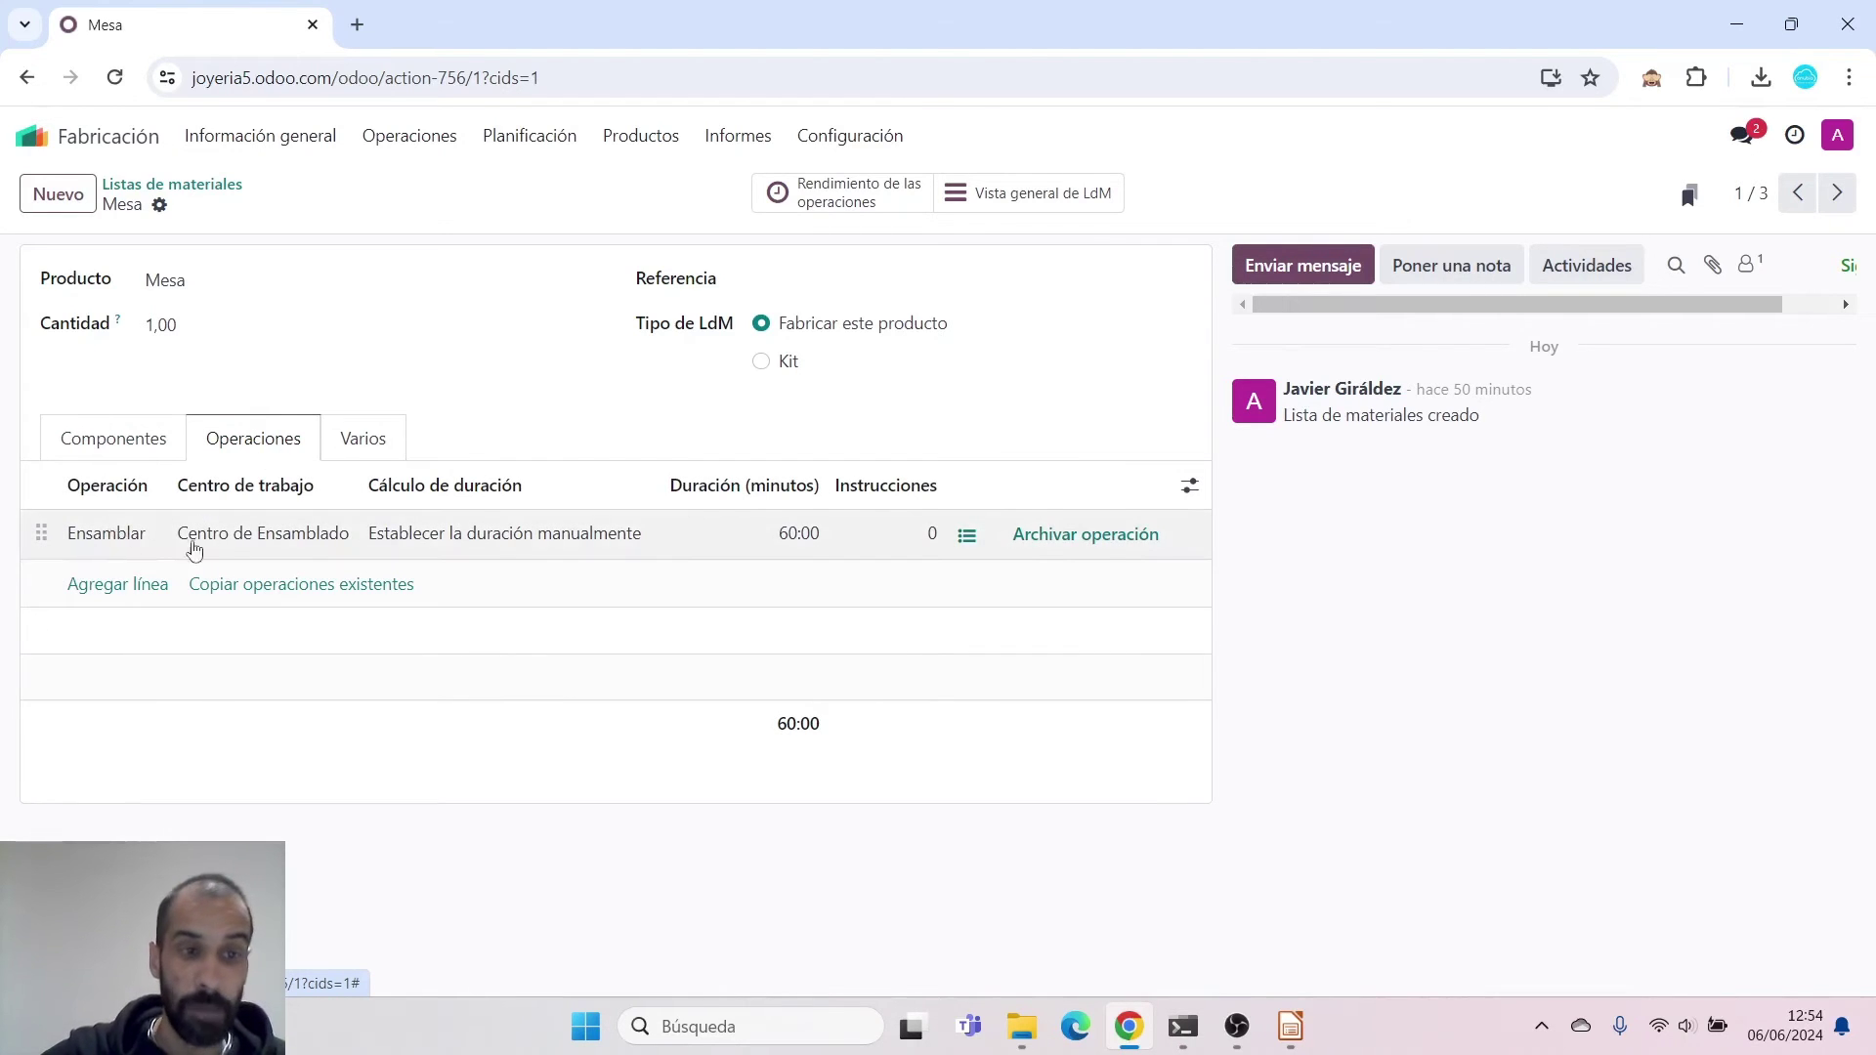
pyautogui.click(147, 438)
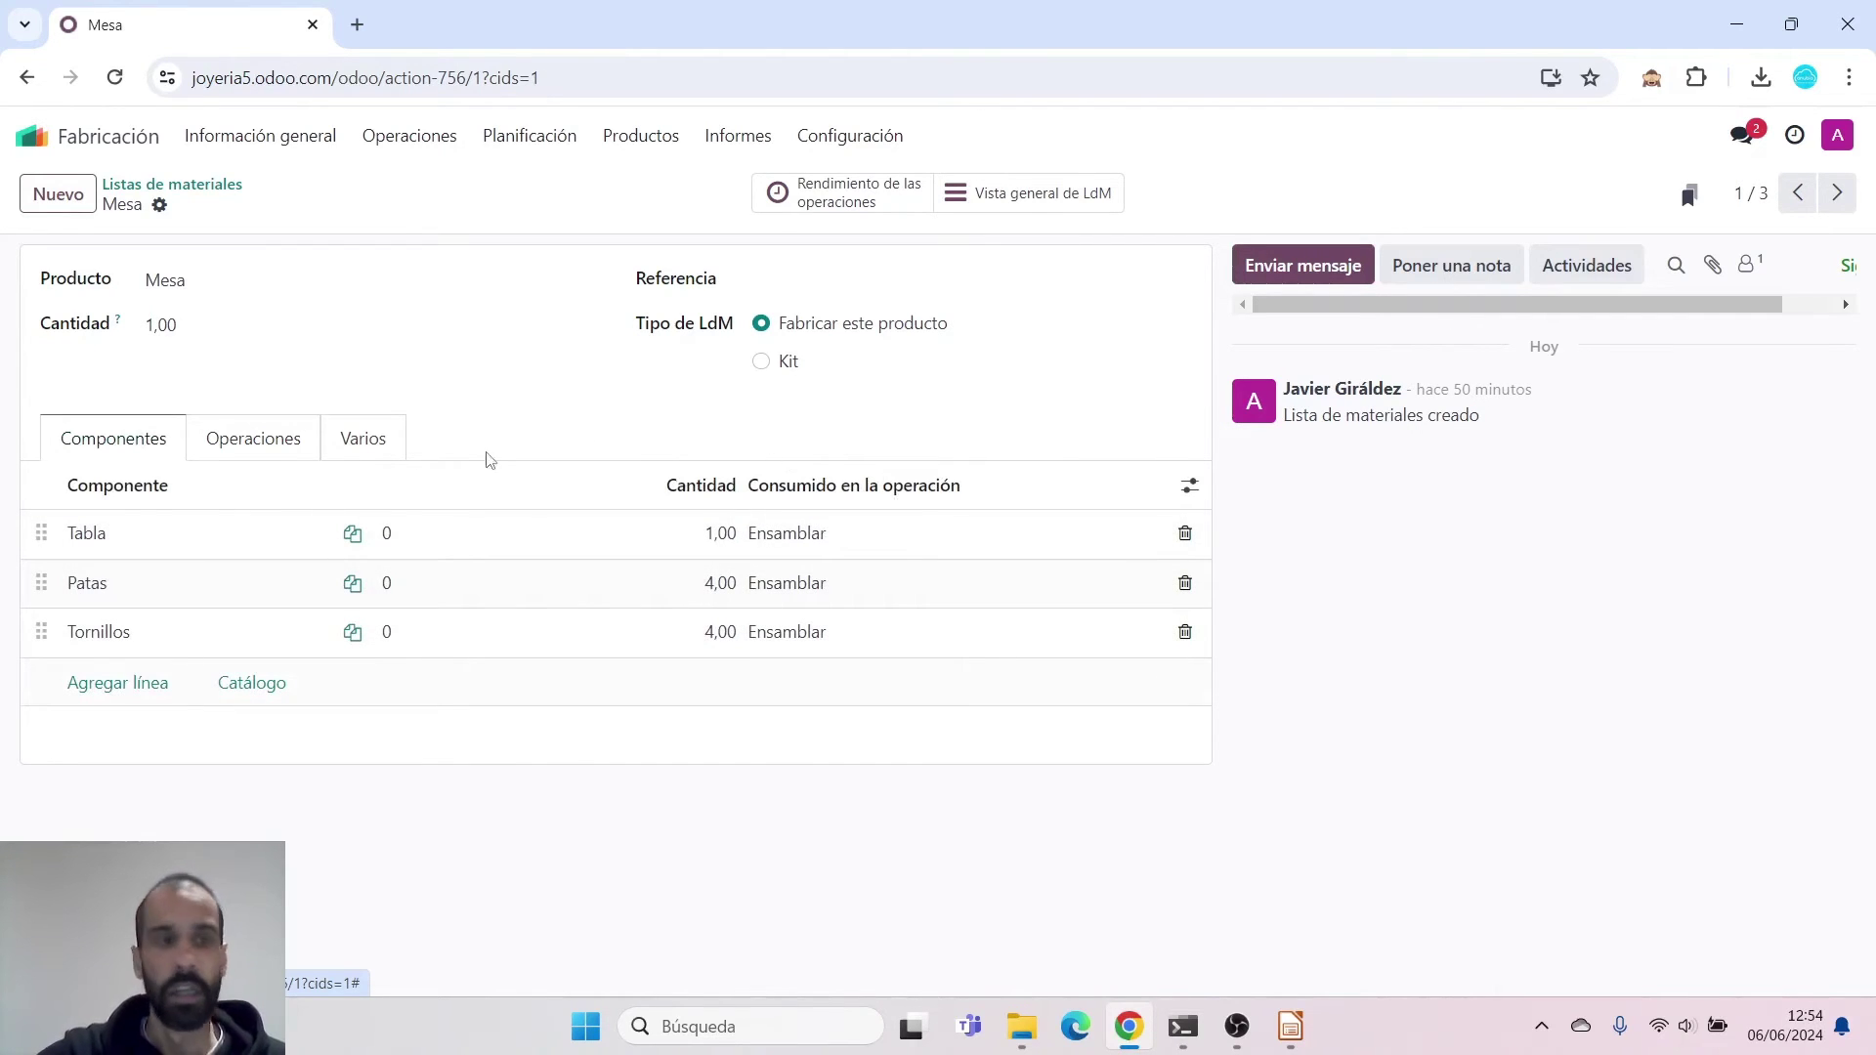
pyautogui.click(266, 449)
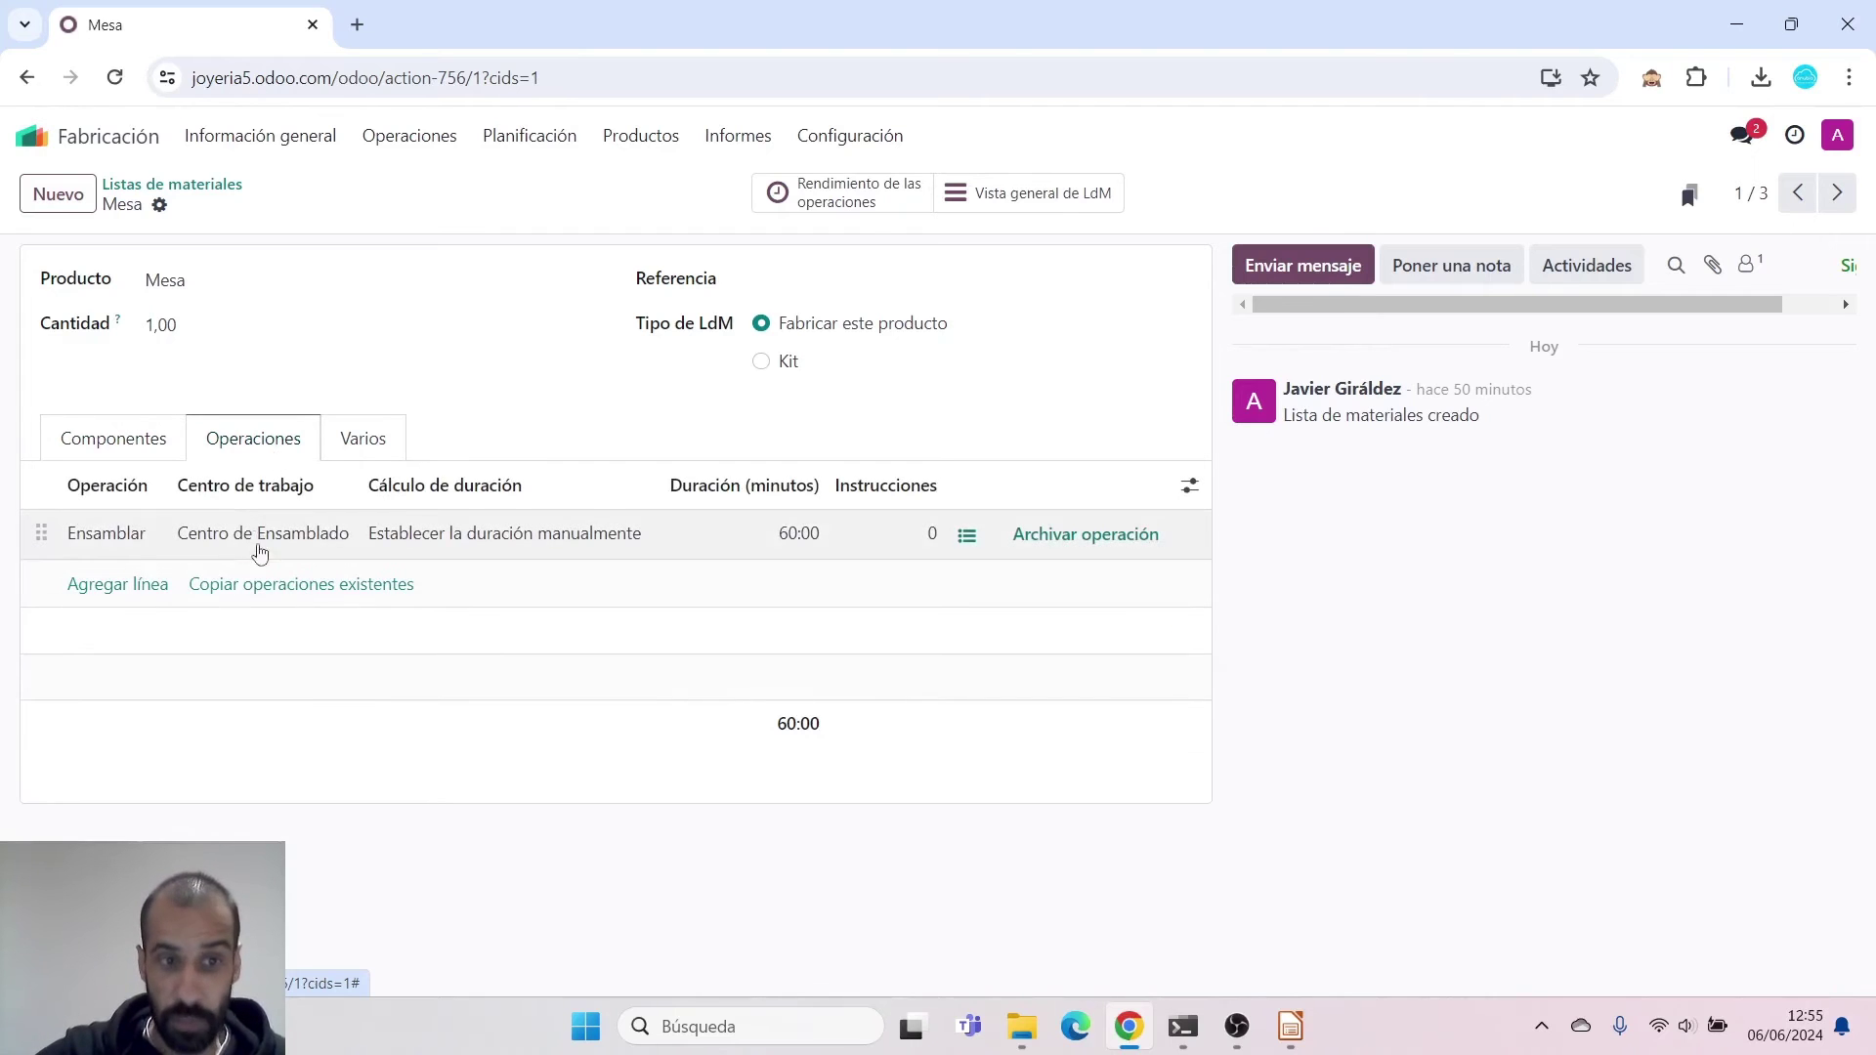
pyautogui.click(122, 442)
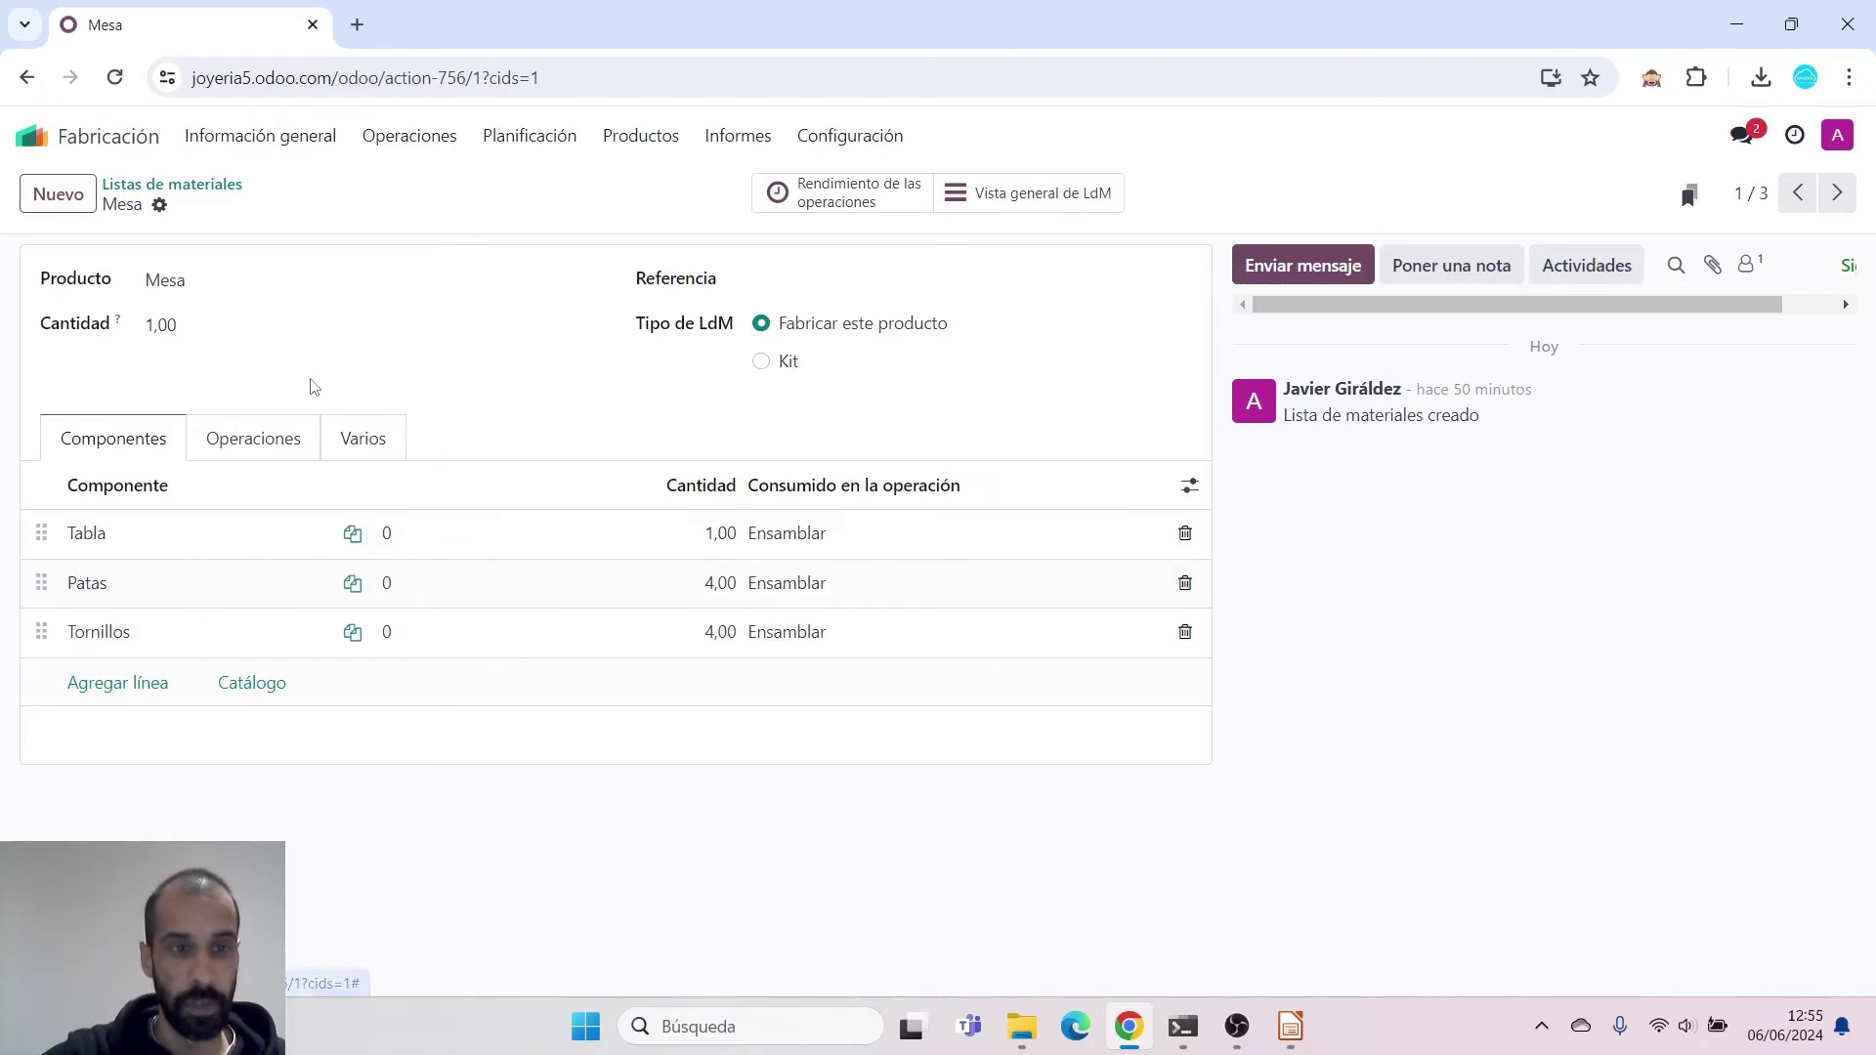
pyautogui.click(281, 442)
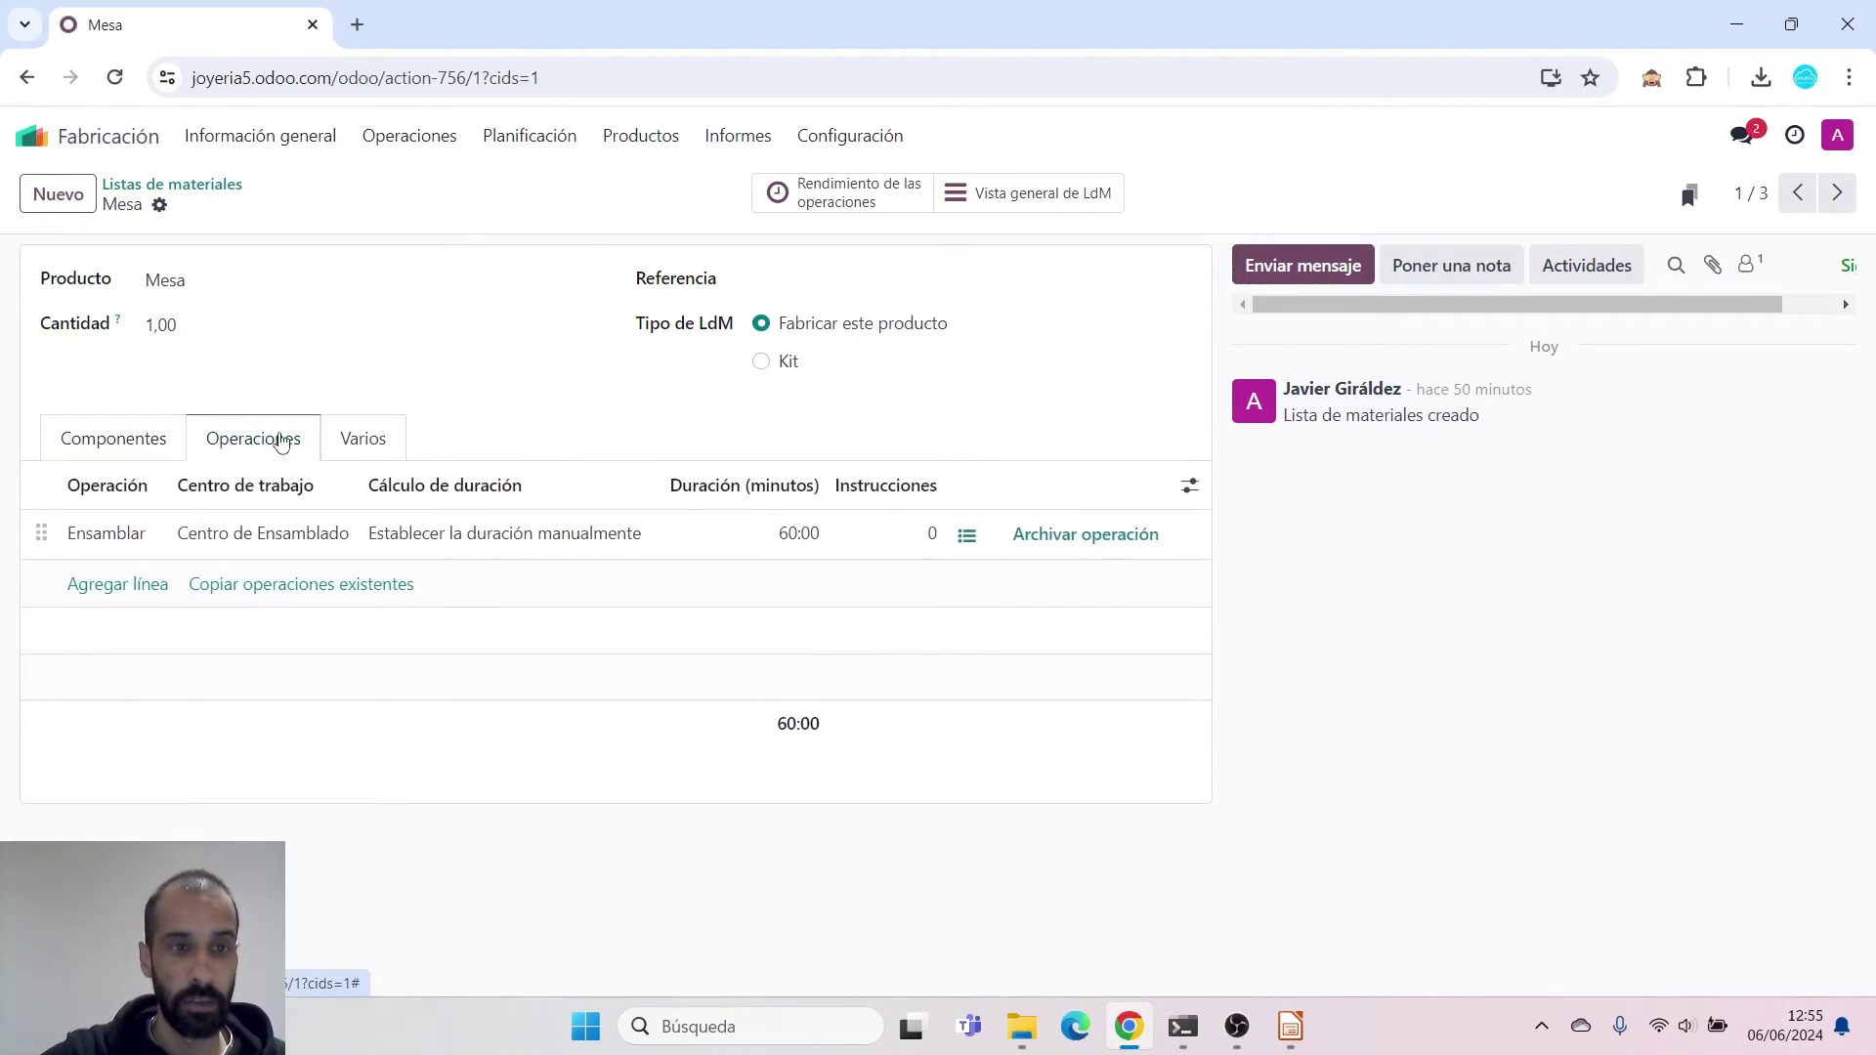
# Add an operation named Pintado to the Mesa bill of materials, creating the work centre Centro de Pintado for it
pyautogui.click(140, 586)
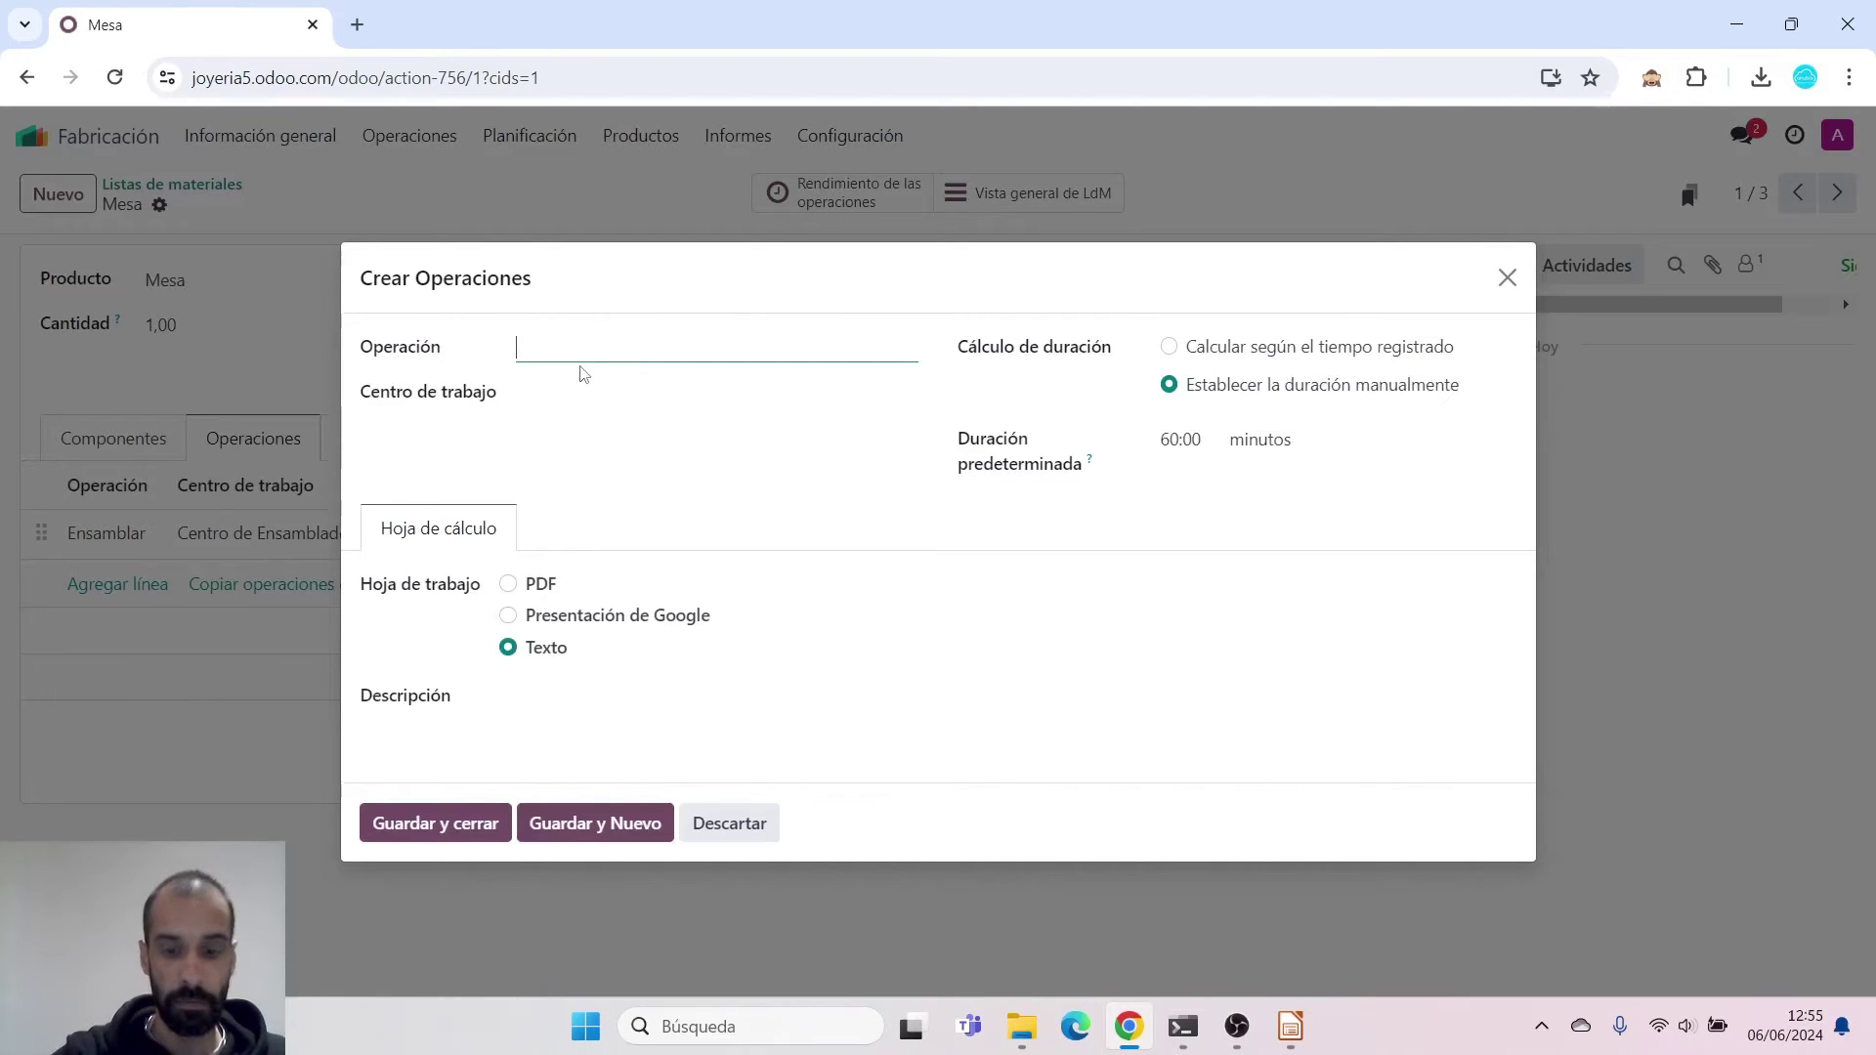
pyautogui.write('Pintado')
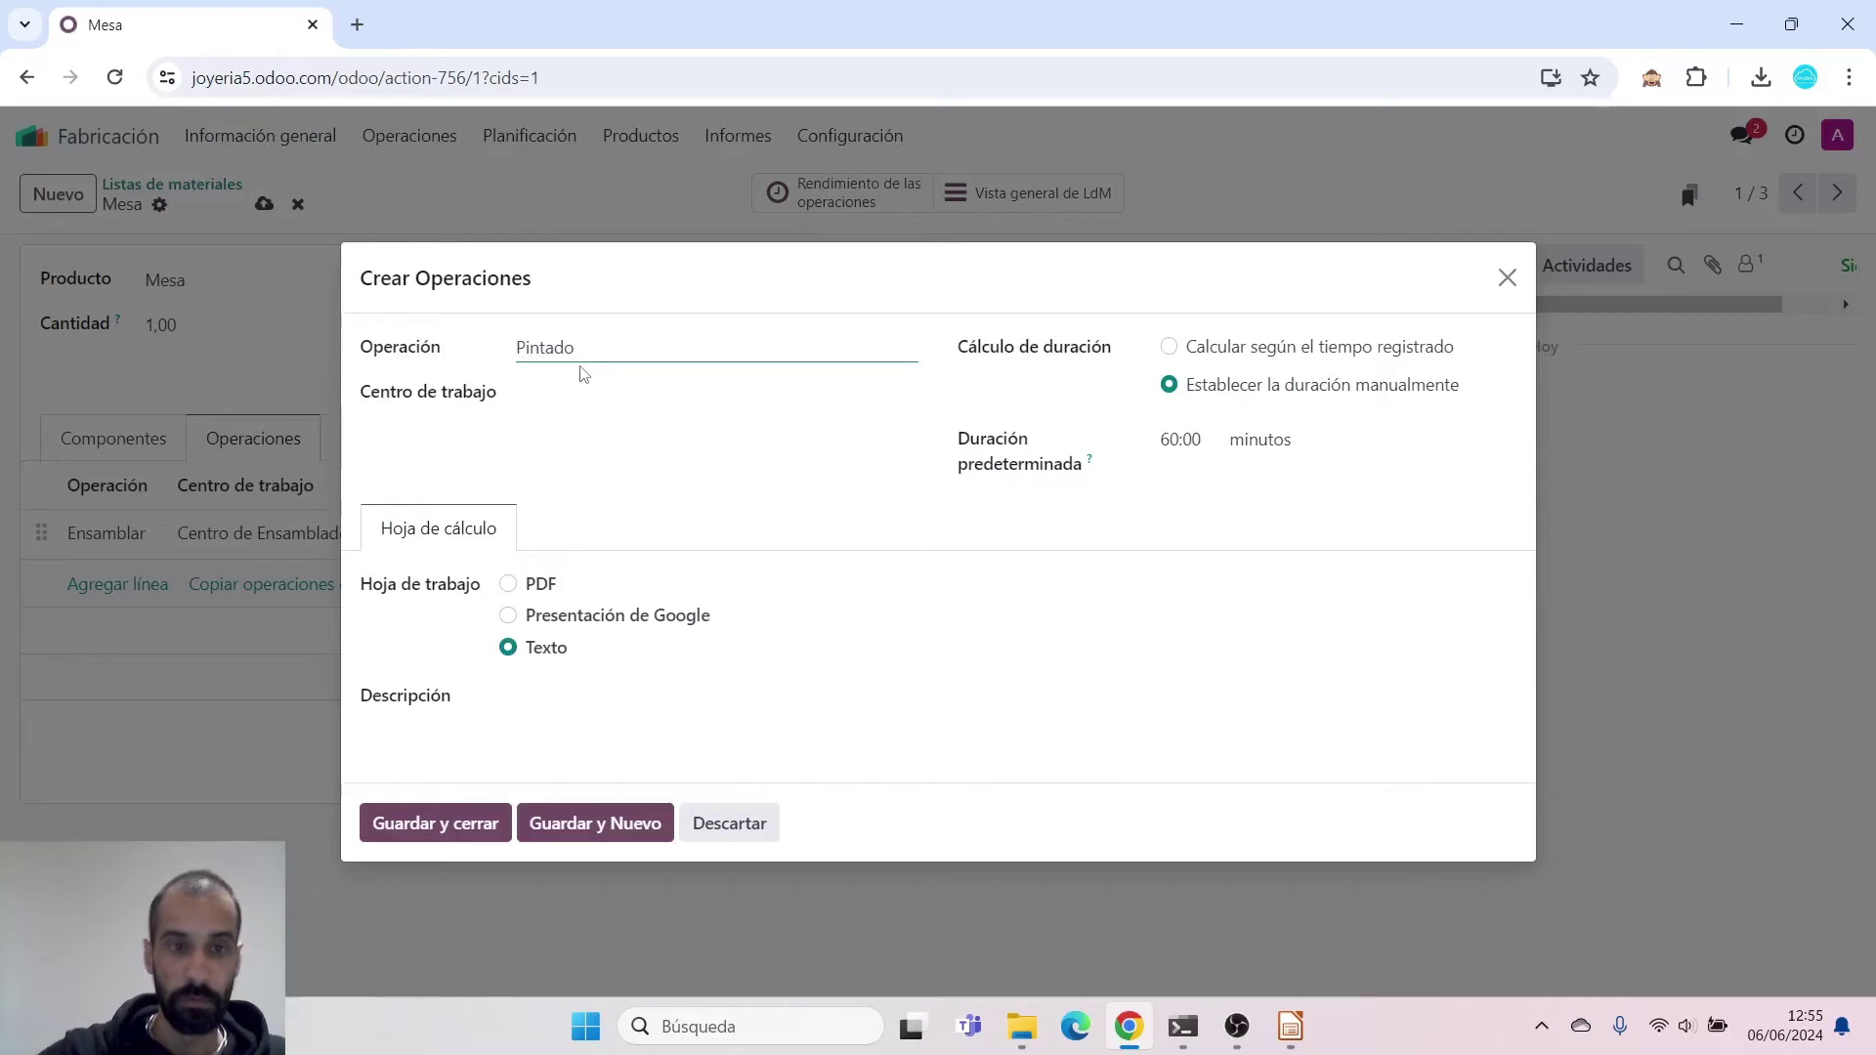
pyautogui.click(636, 396)
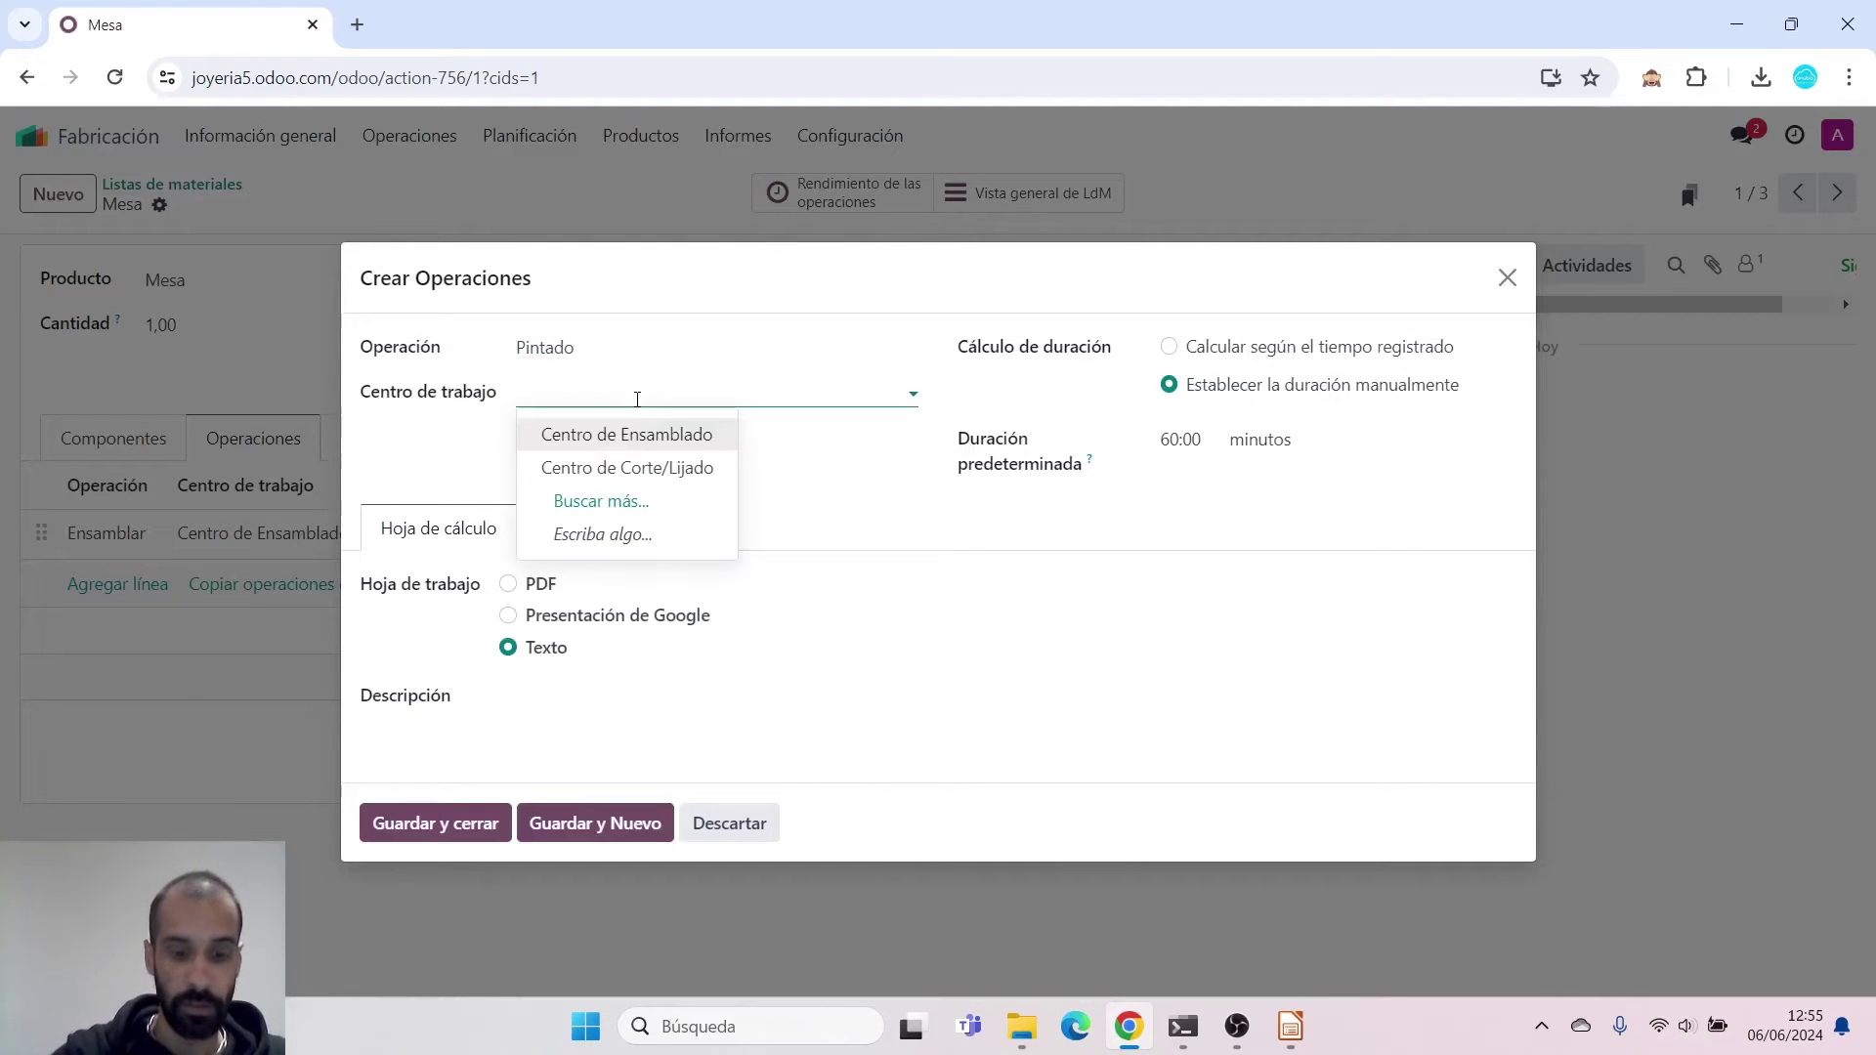
pyautogui.write('Cnetr')
pyautogui.press('BackSpace')
pyautogui.press('BackSpace')
pyautogui.press('BackSpace')
pyautogui.press('BackSpace')
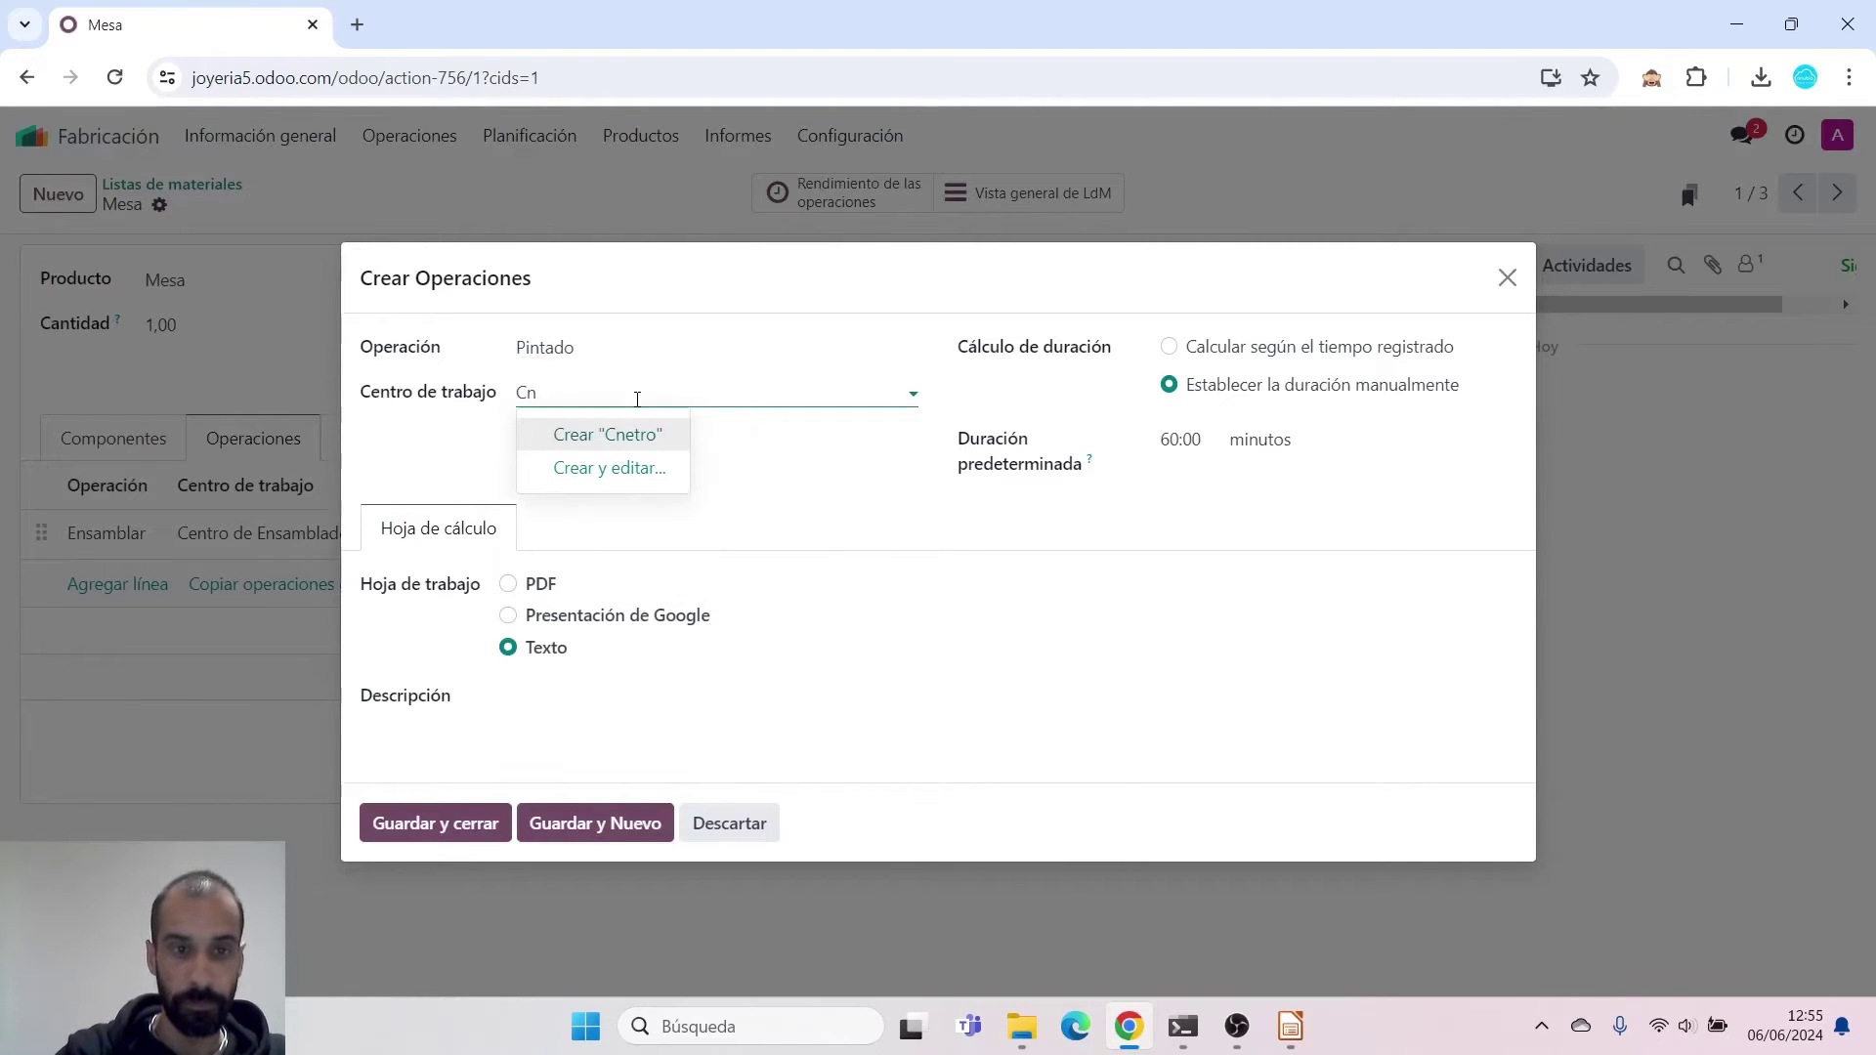
pyautogui.write('entro de ')
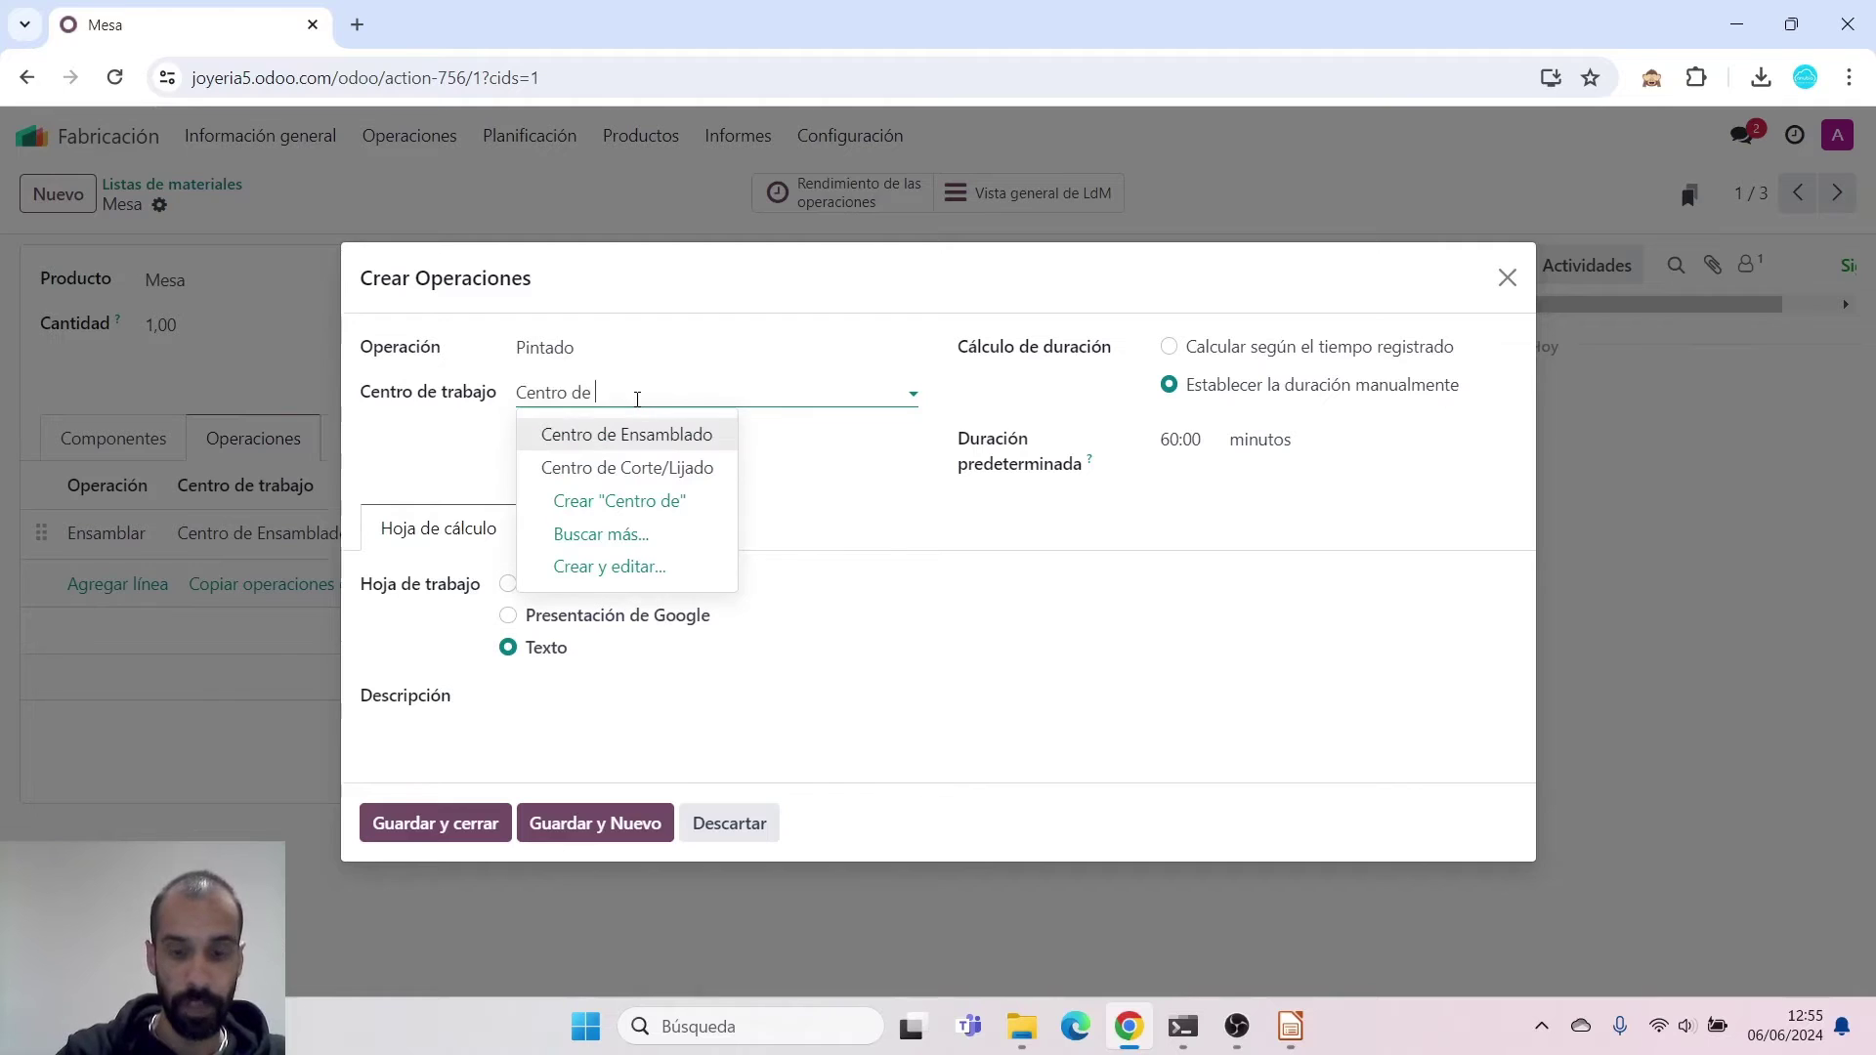
pyautogui.write('Pintado')
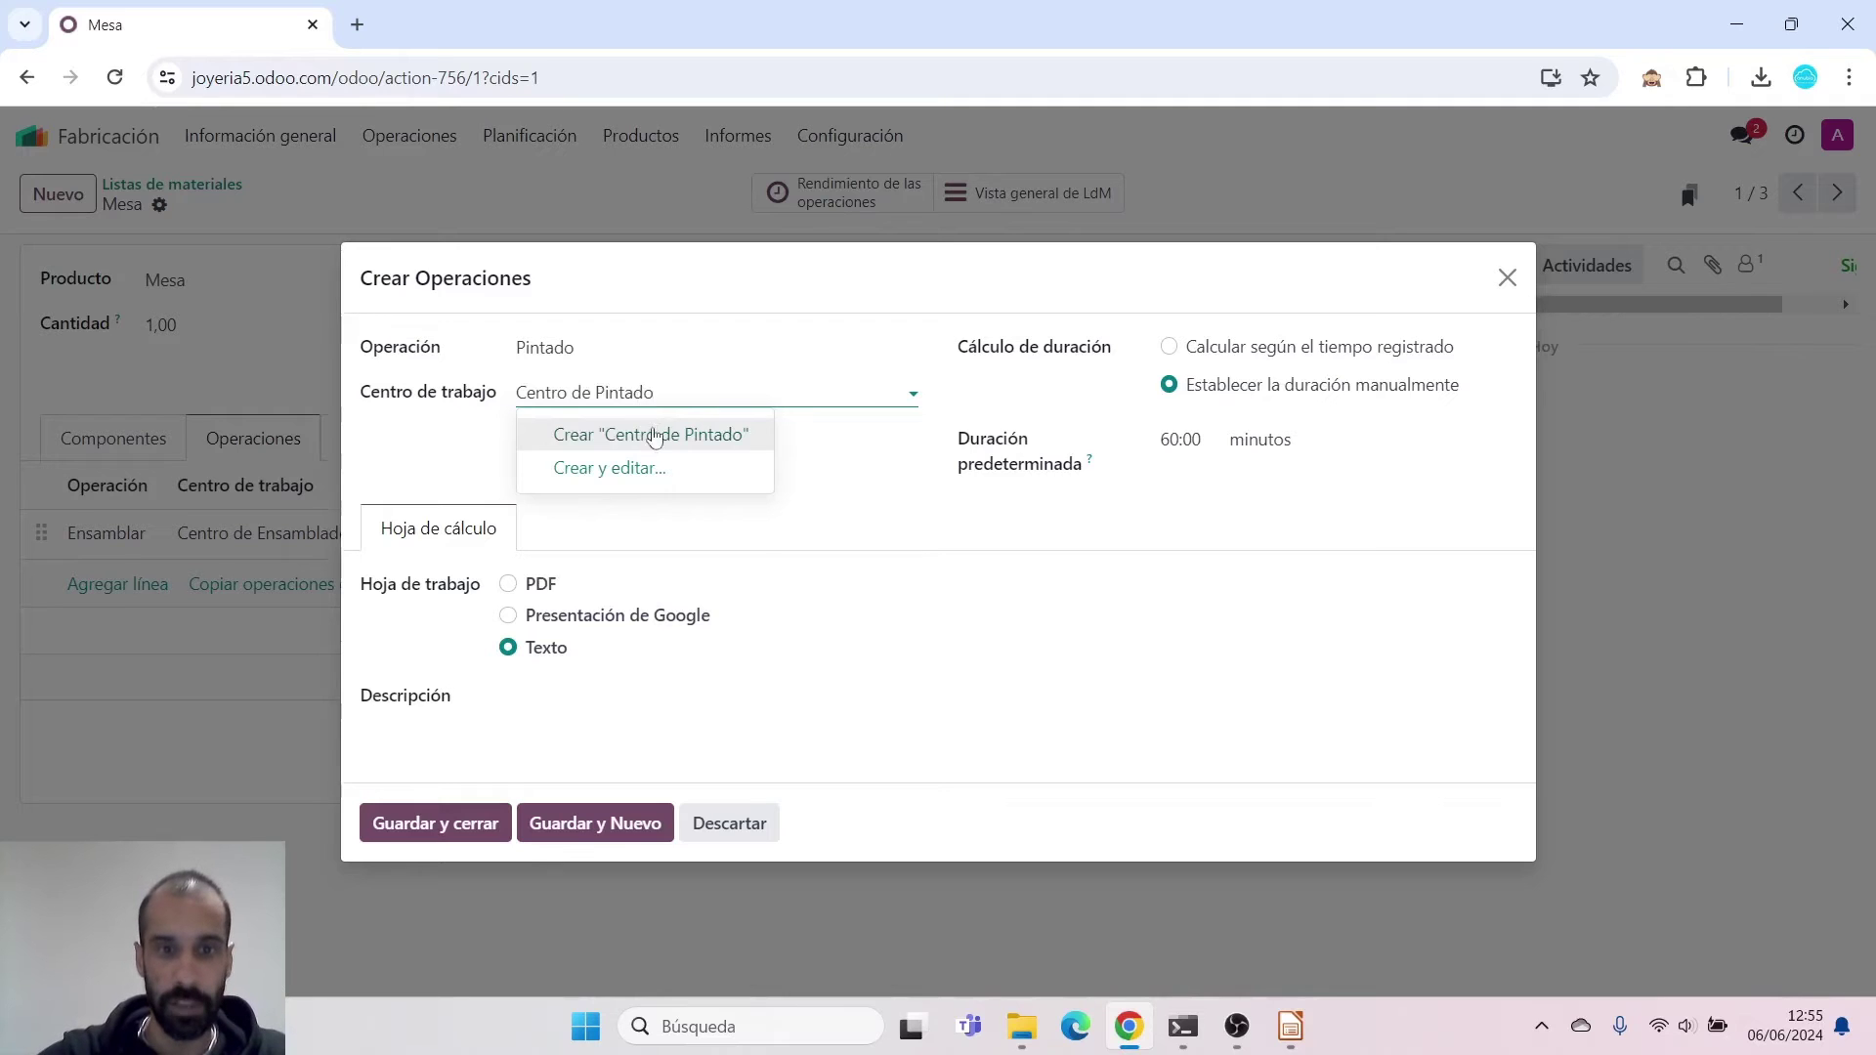
pyautogui.click(654, 435)
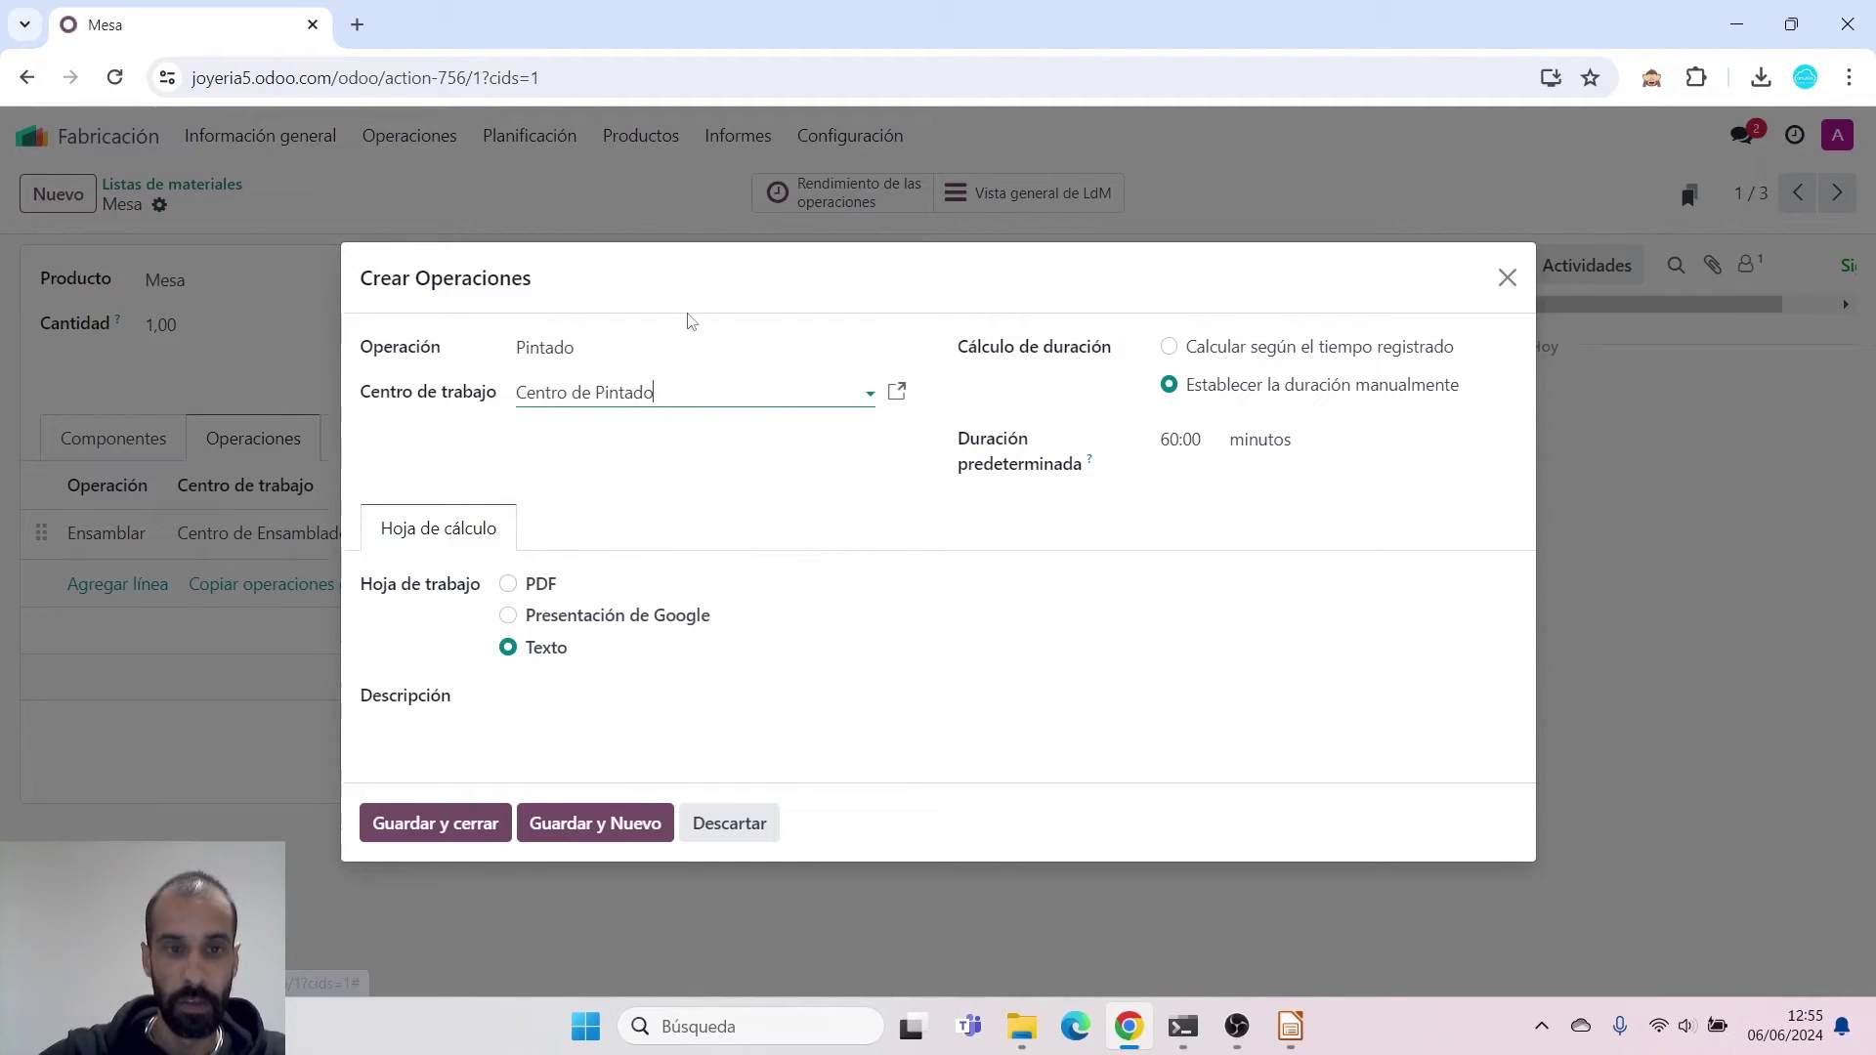
pyautogui.click(494, 831)
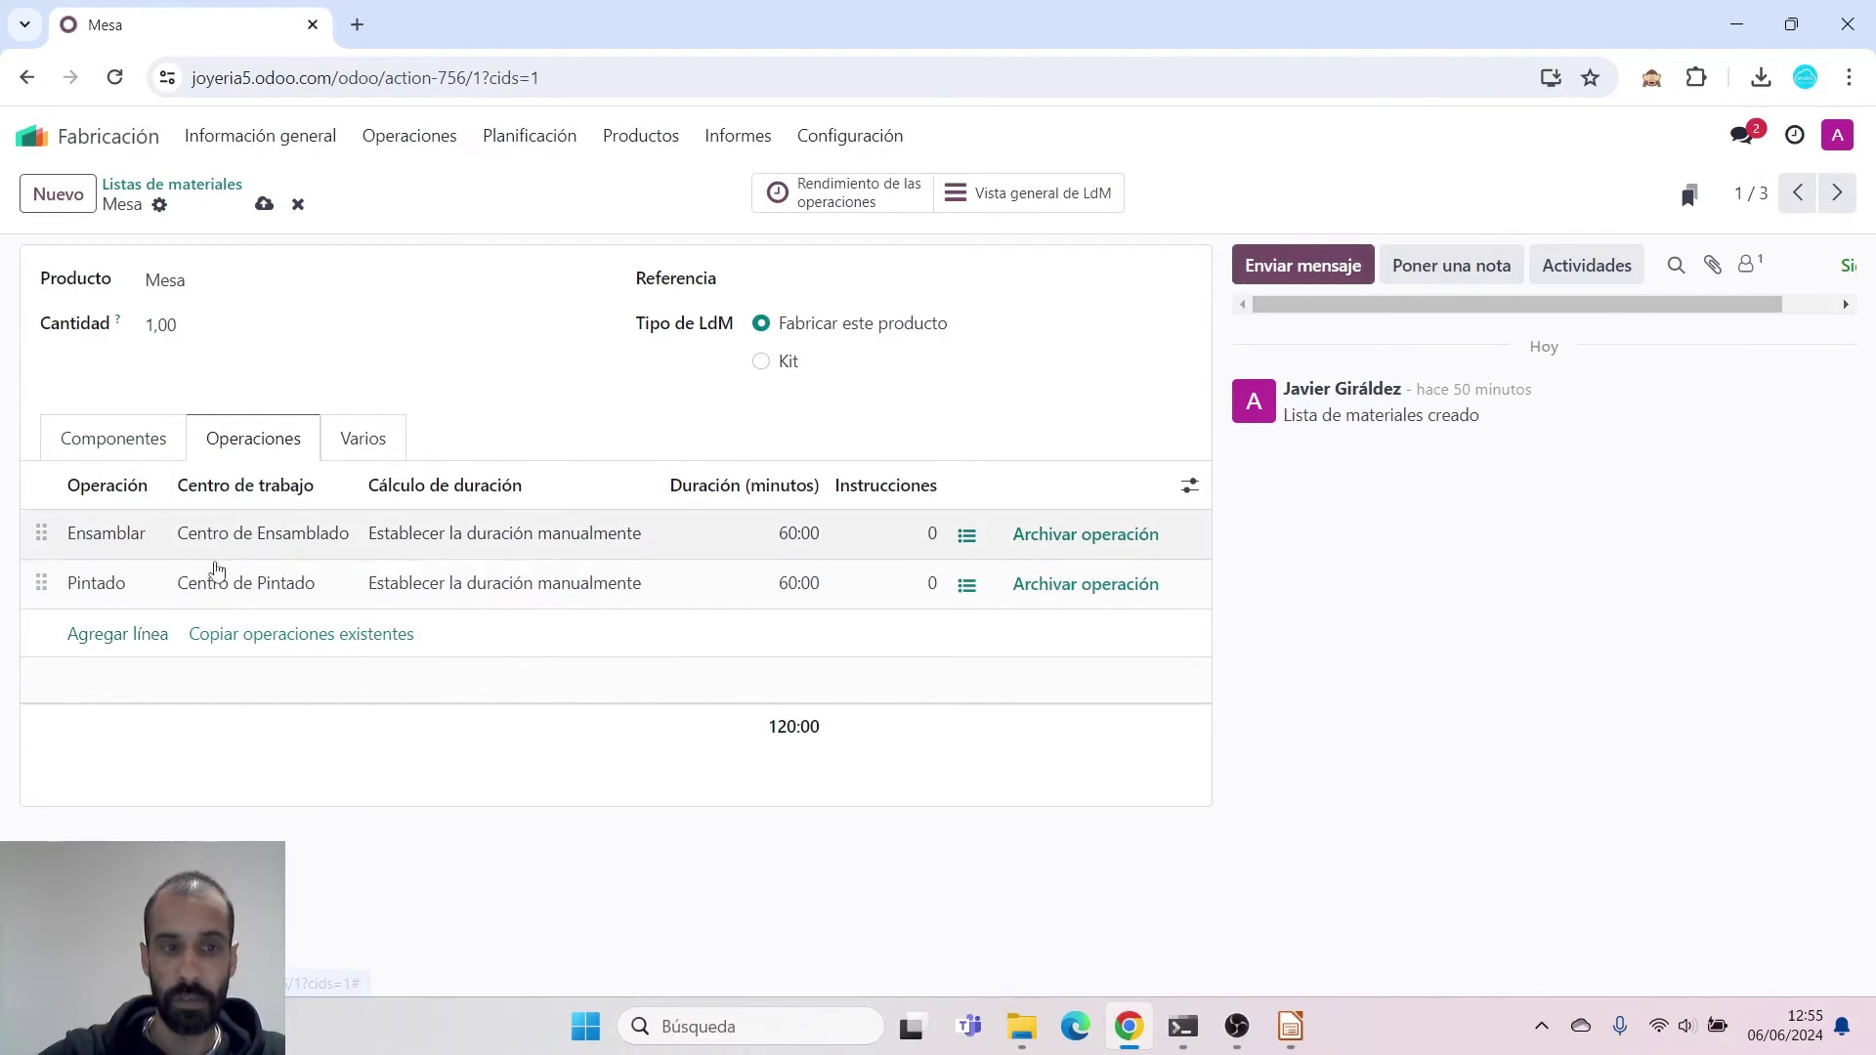
# Save the Mesa bill of materials and check which operations are available for consuming Tornillos, keeping Ensamblar
pyautogui.click(120, 437)
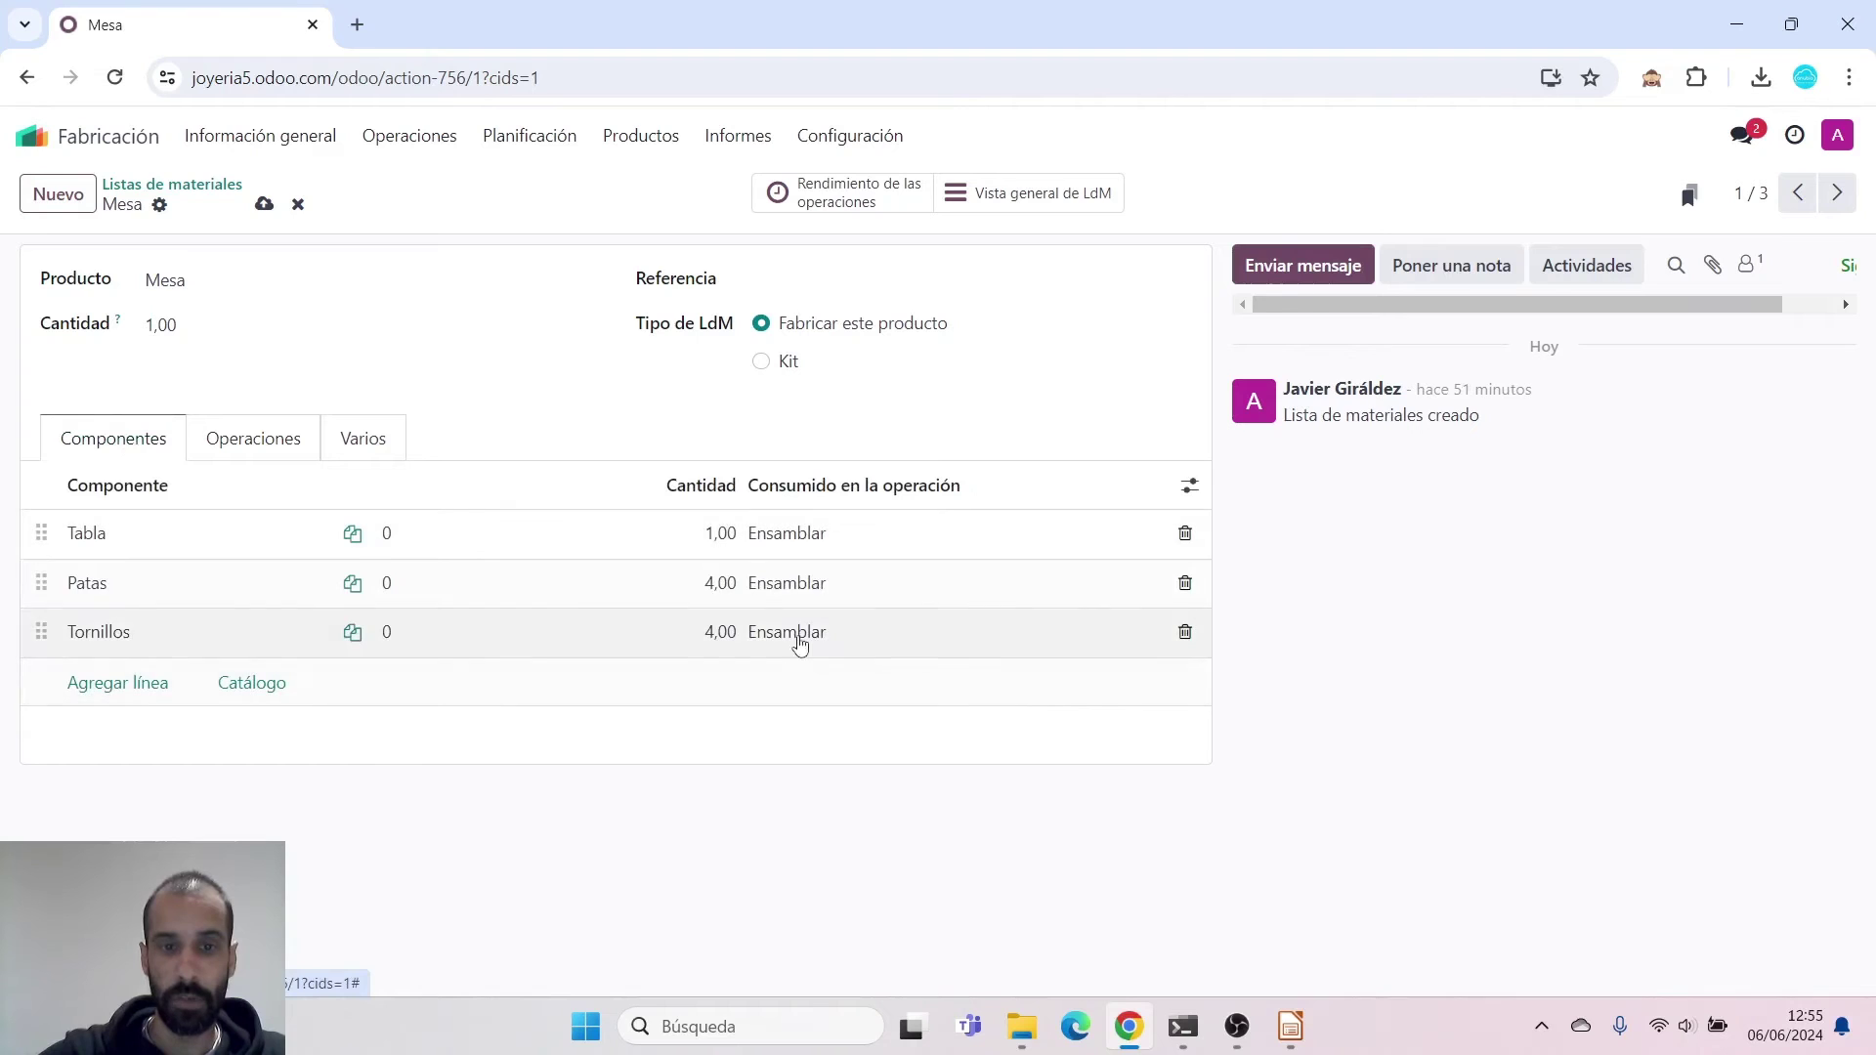
pyautogui.click(864, 636)
pyautogui.click(746, 448)
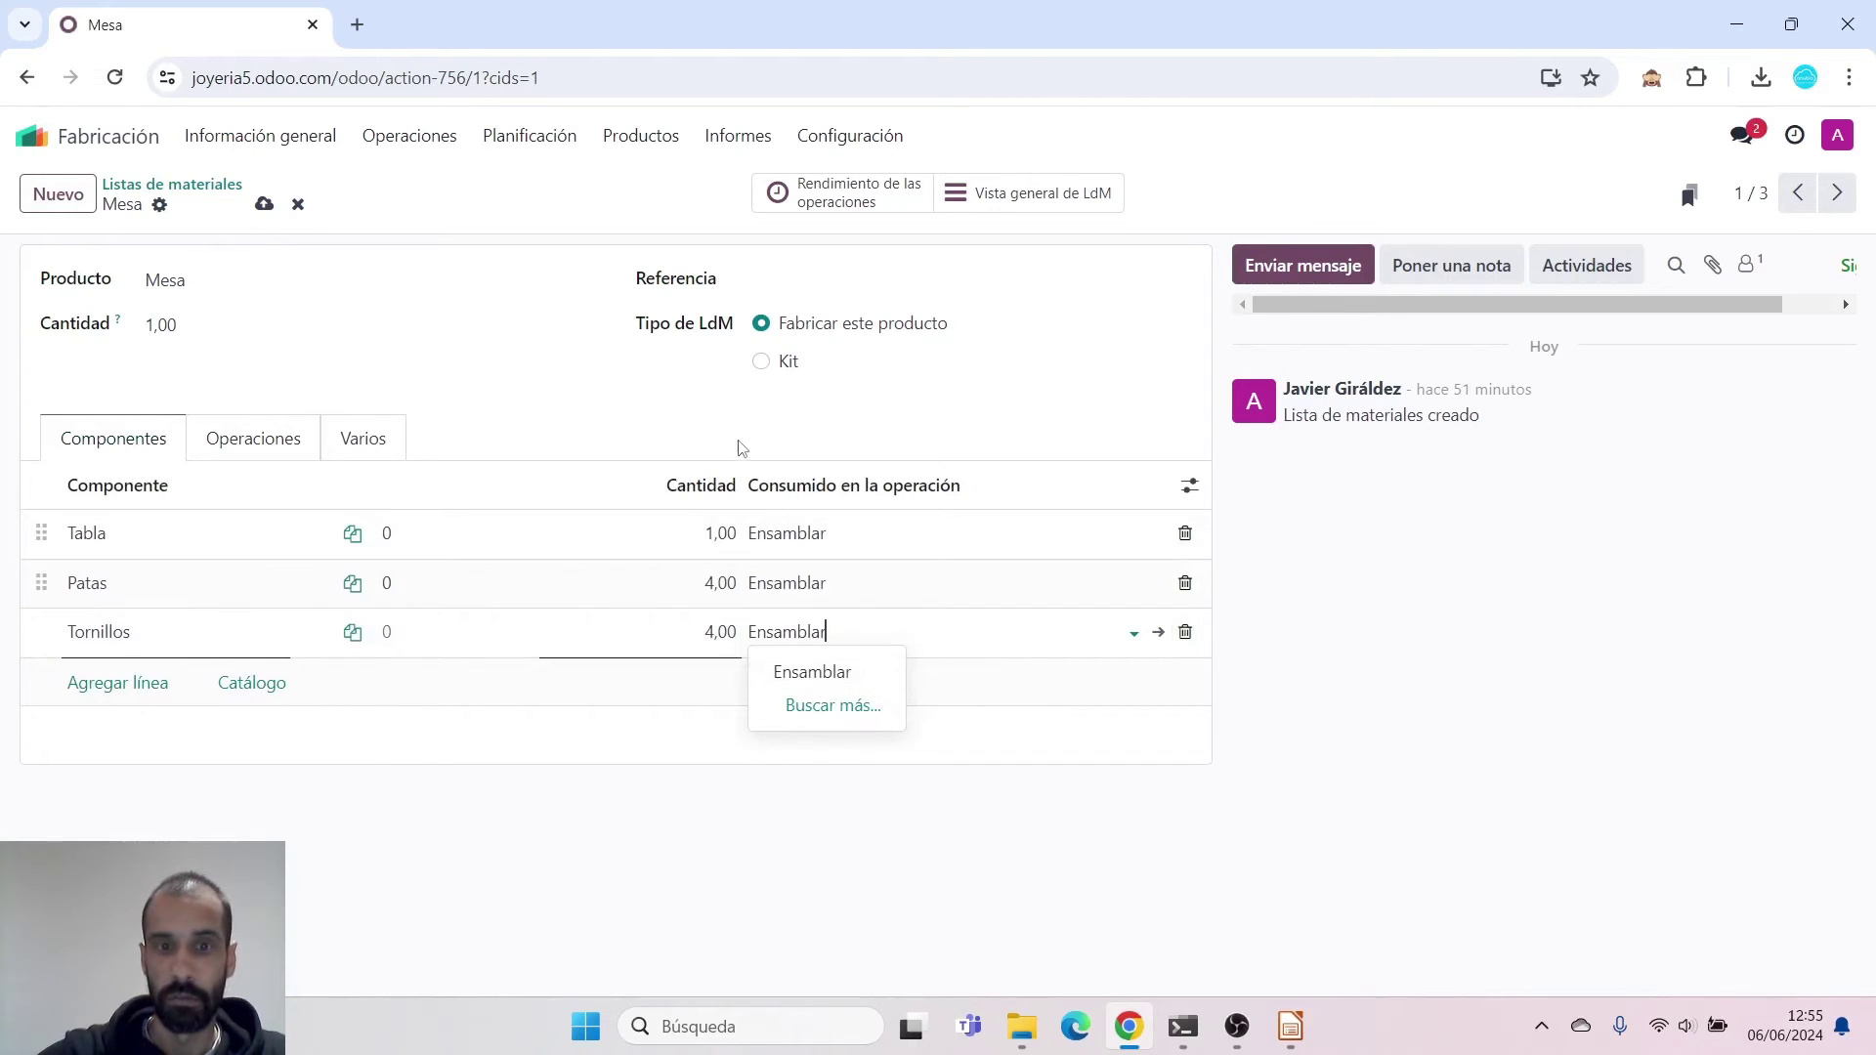
pyautogui.click(264, 203)
pyautogui.click(859, 637)
pyautogui.click(870, 634)
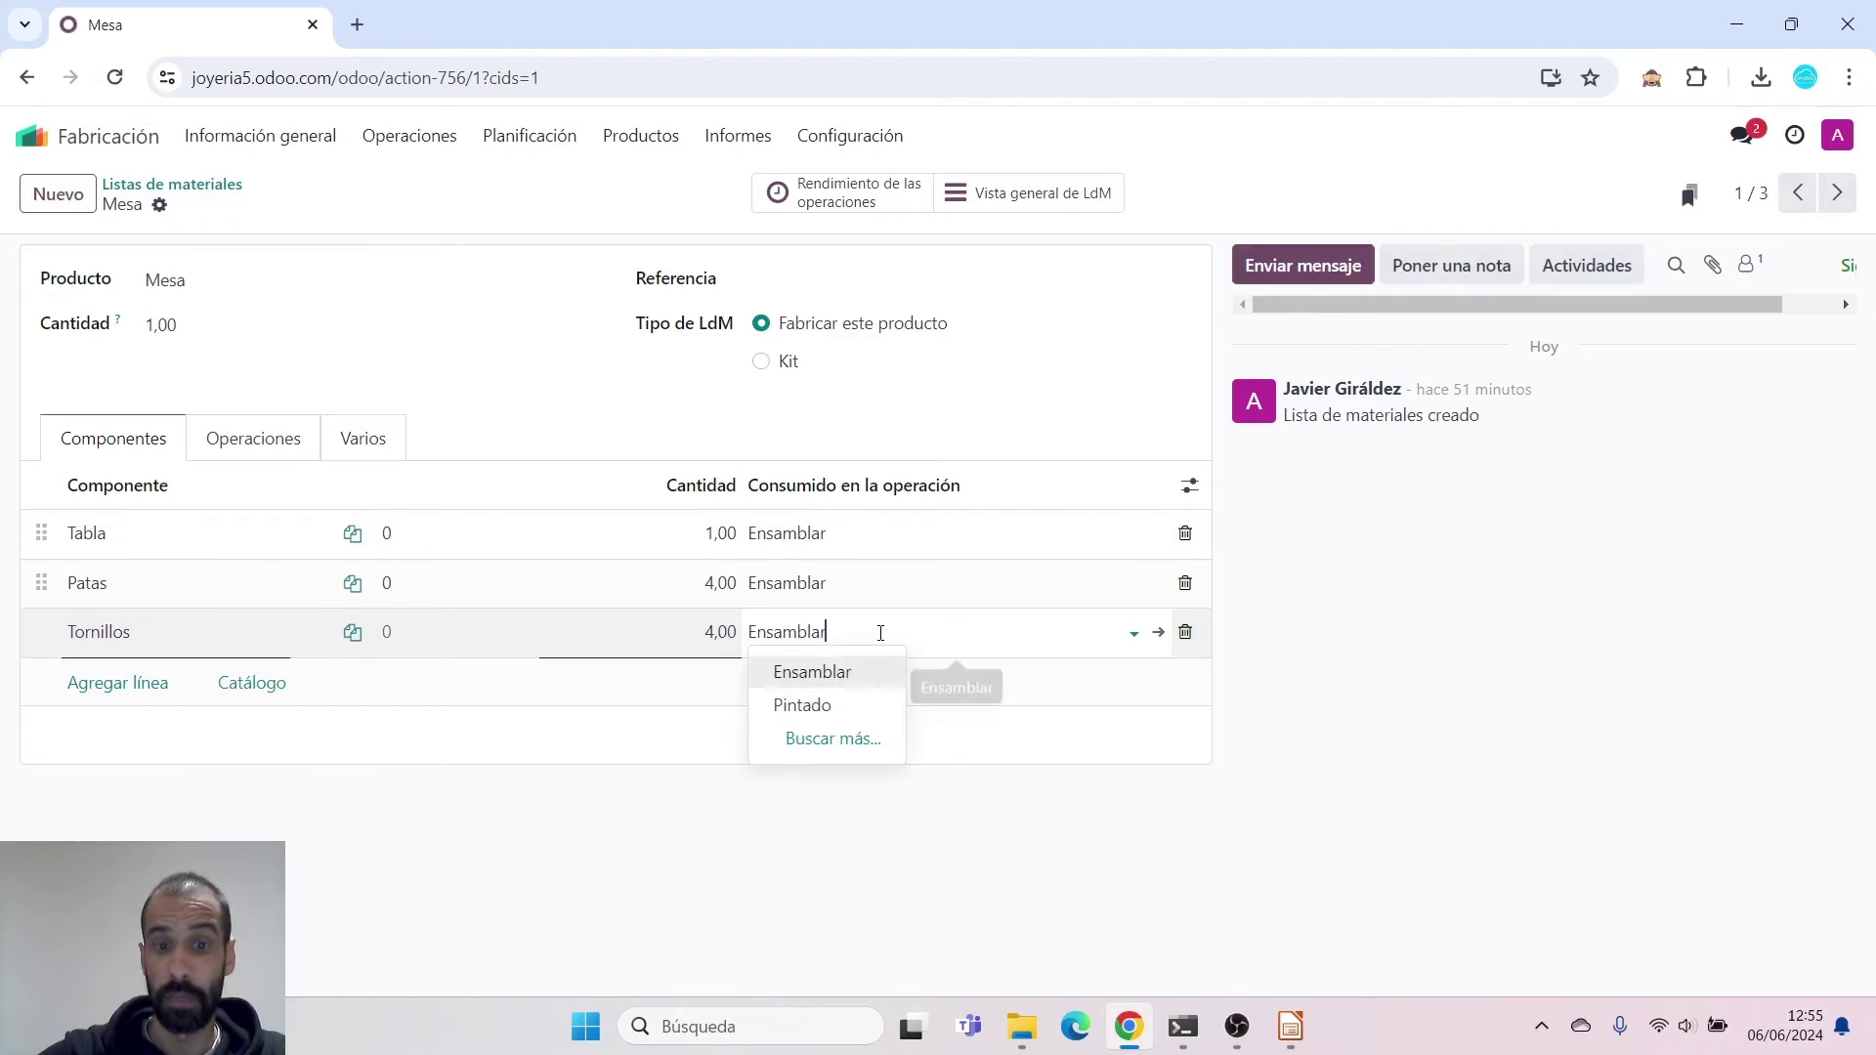
pyautogui.click(890, 427)
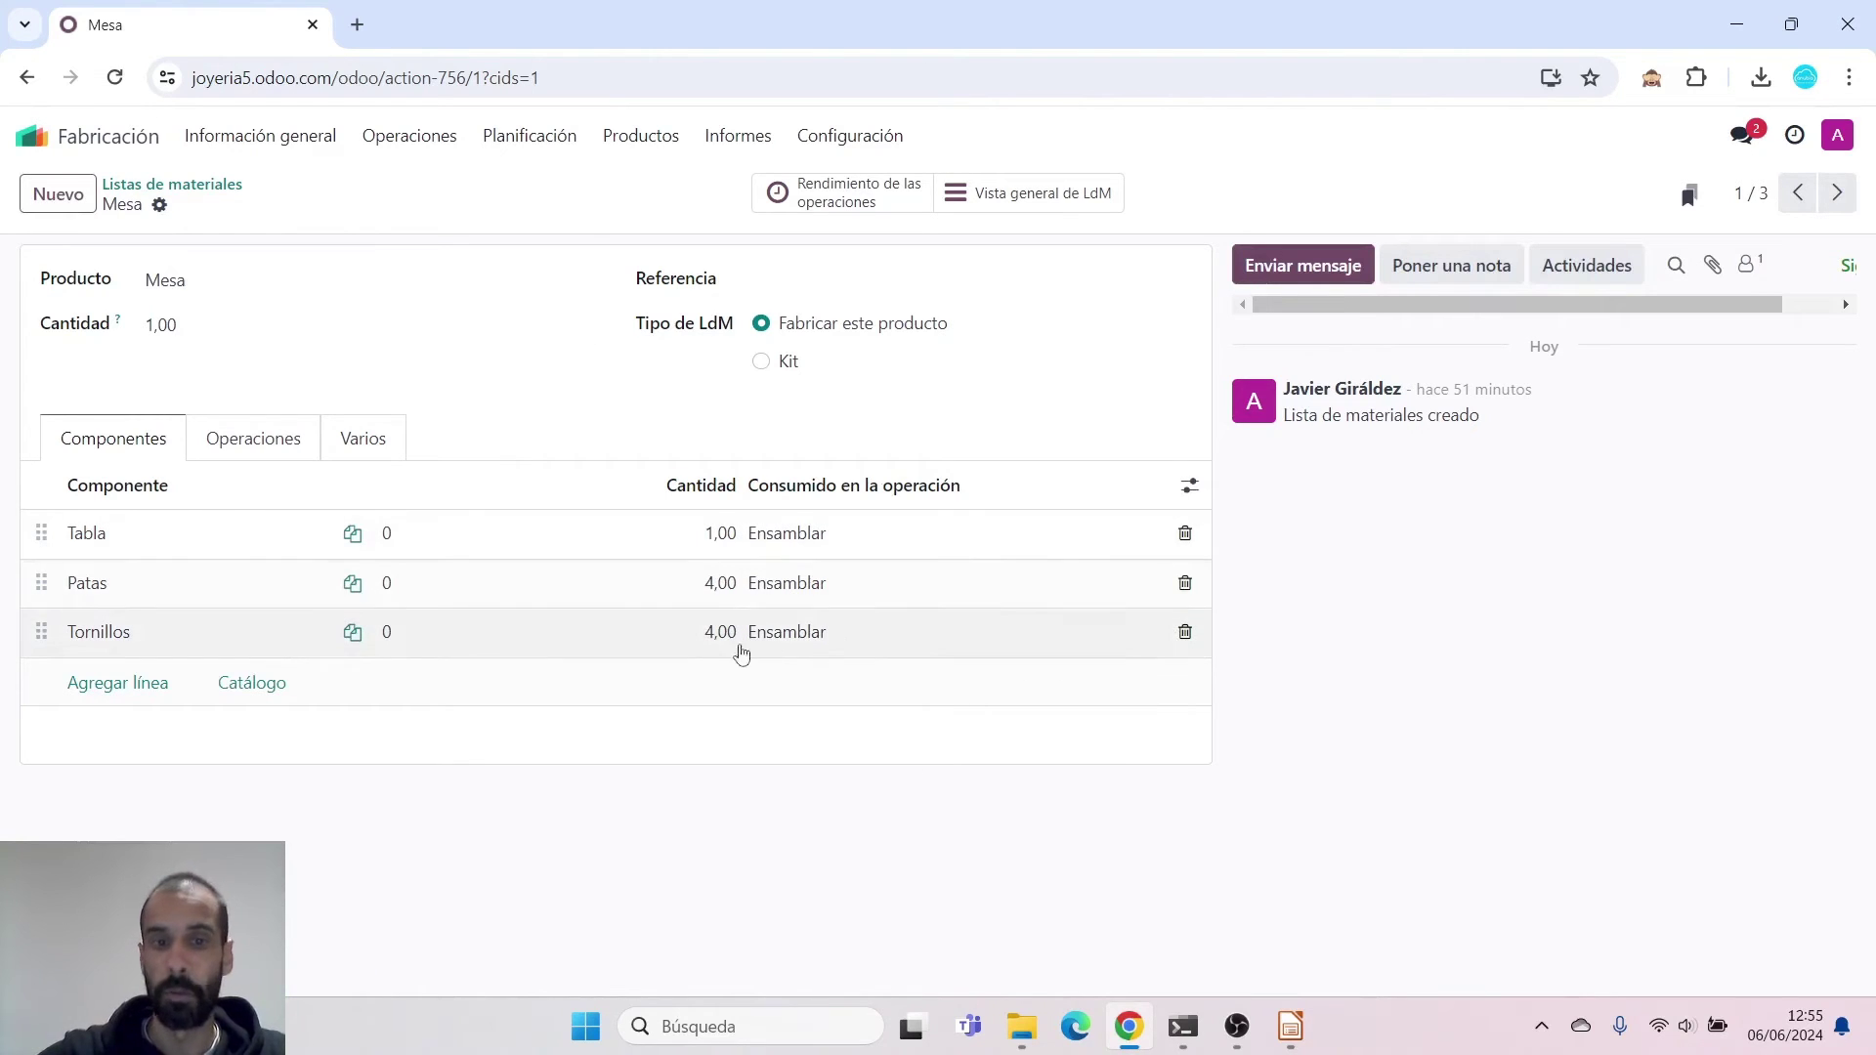
# Add a new component product named Pintura to Mesa that cannot be sold, checking that its route is Comprar
pyautogui.click(135, 684)
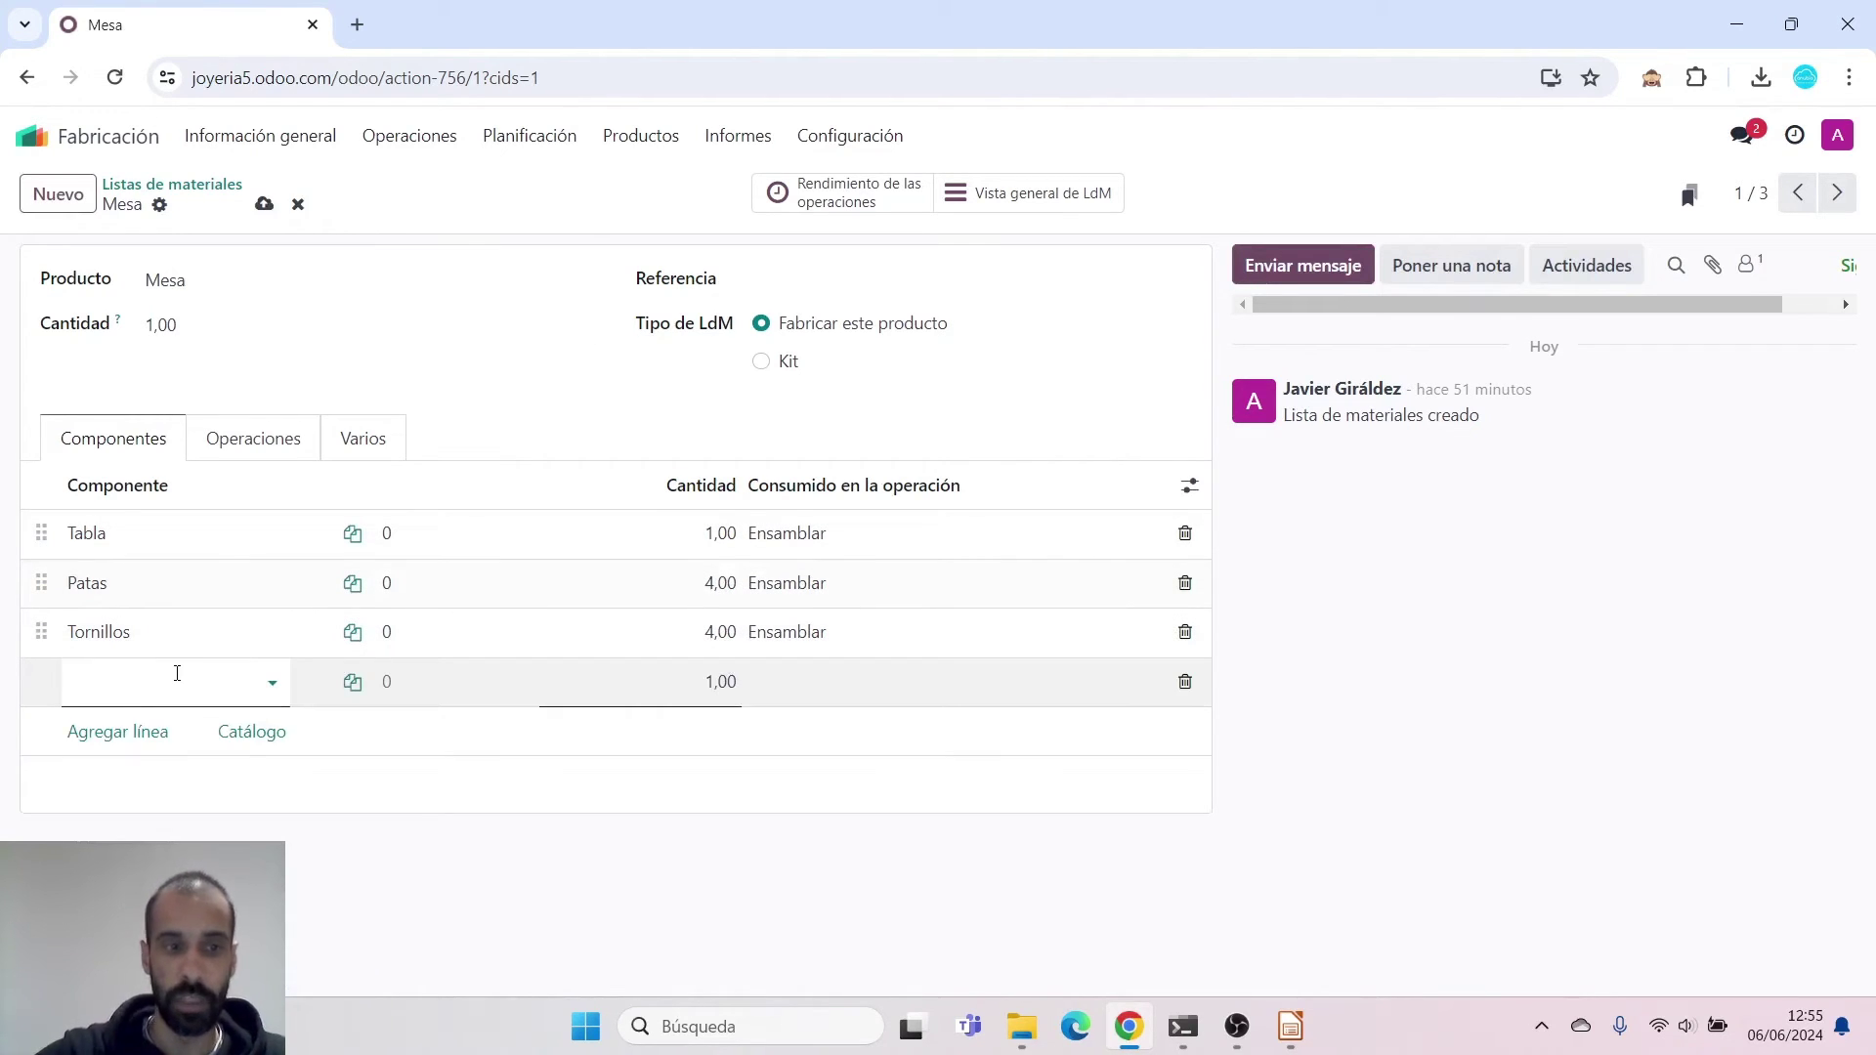
pyautogui.write('Pintu')
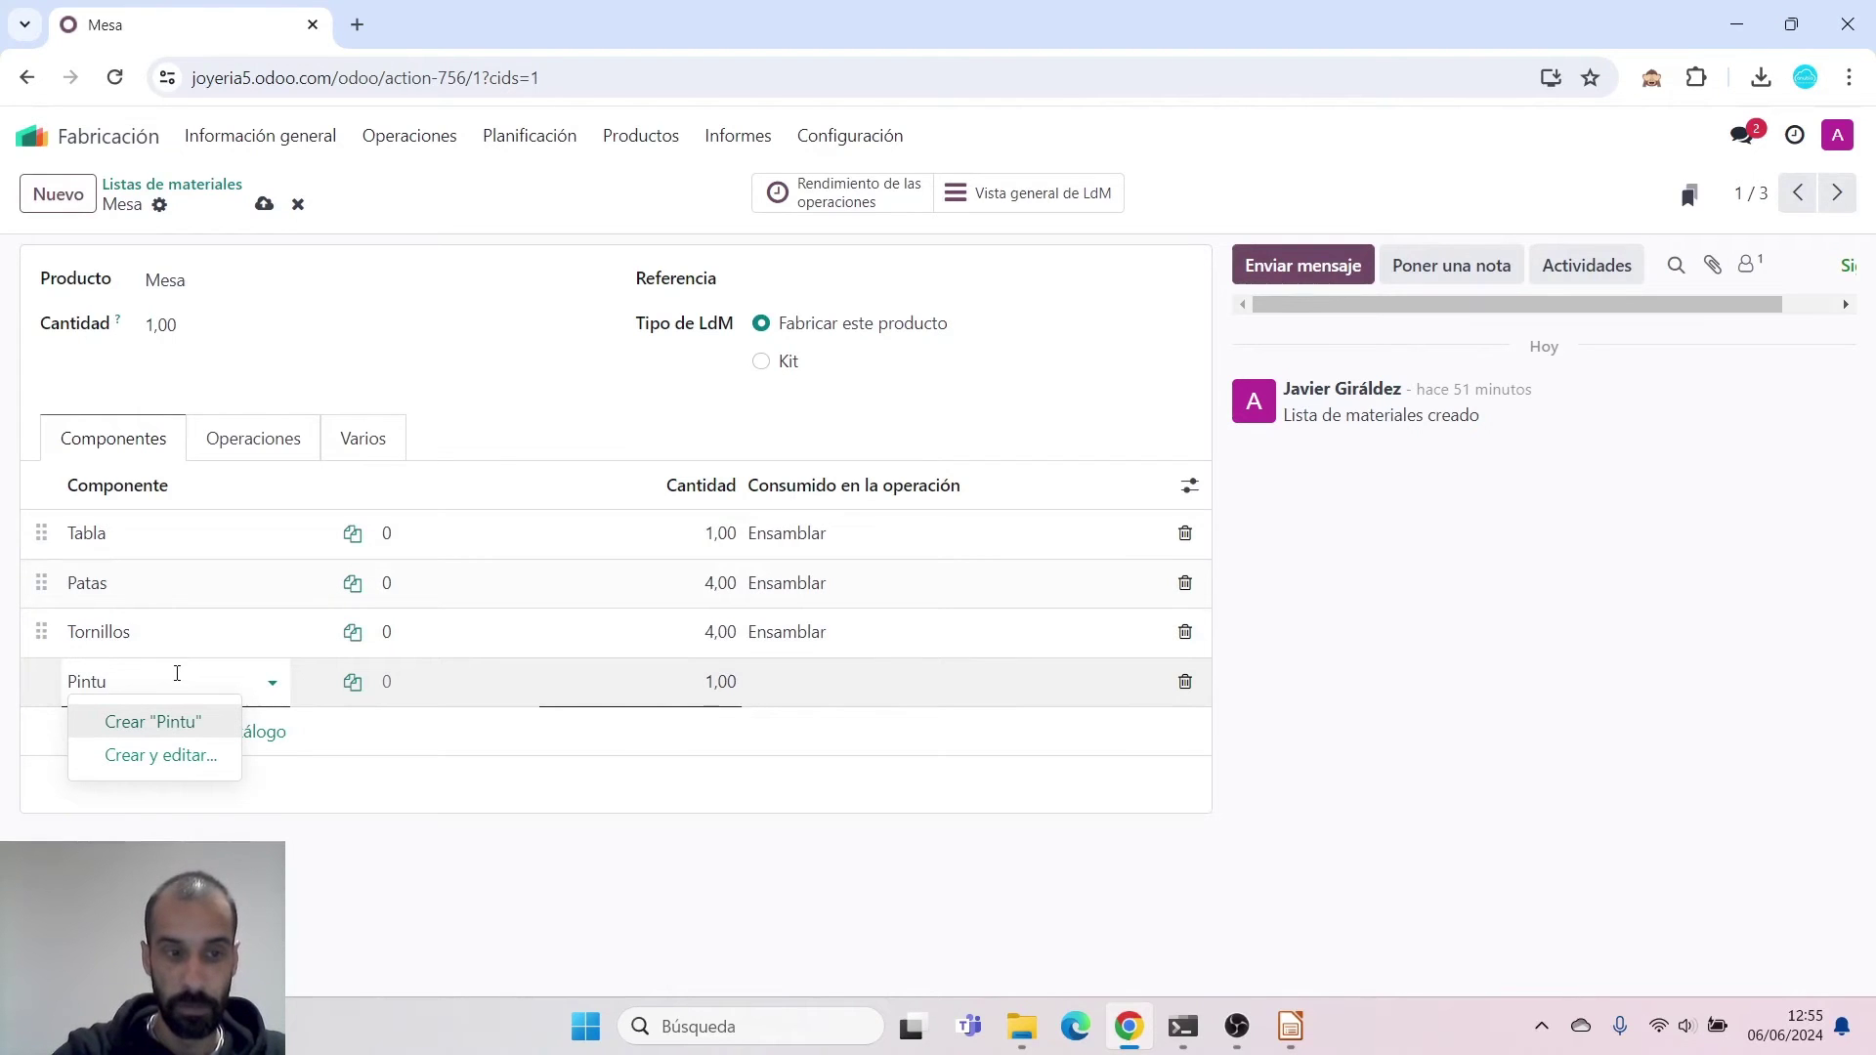
pyautogui.write('ra')
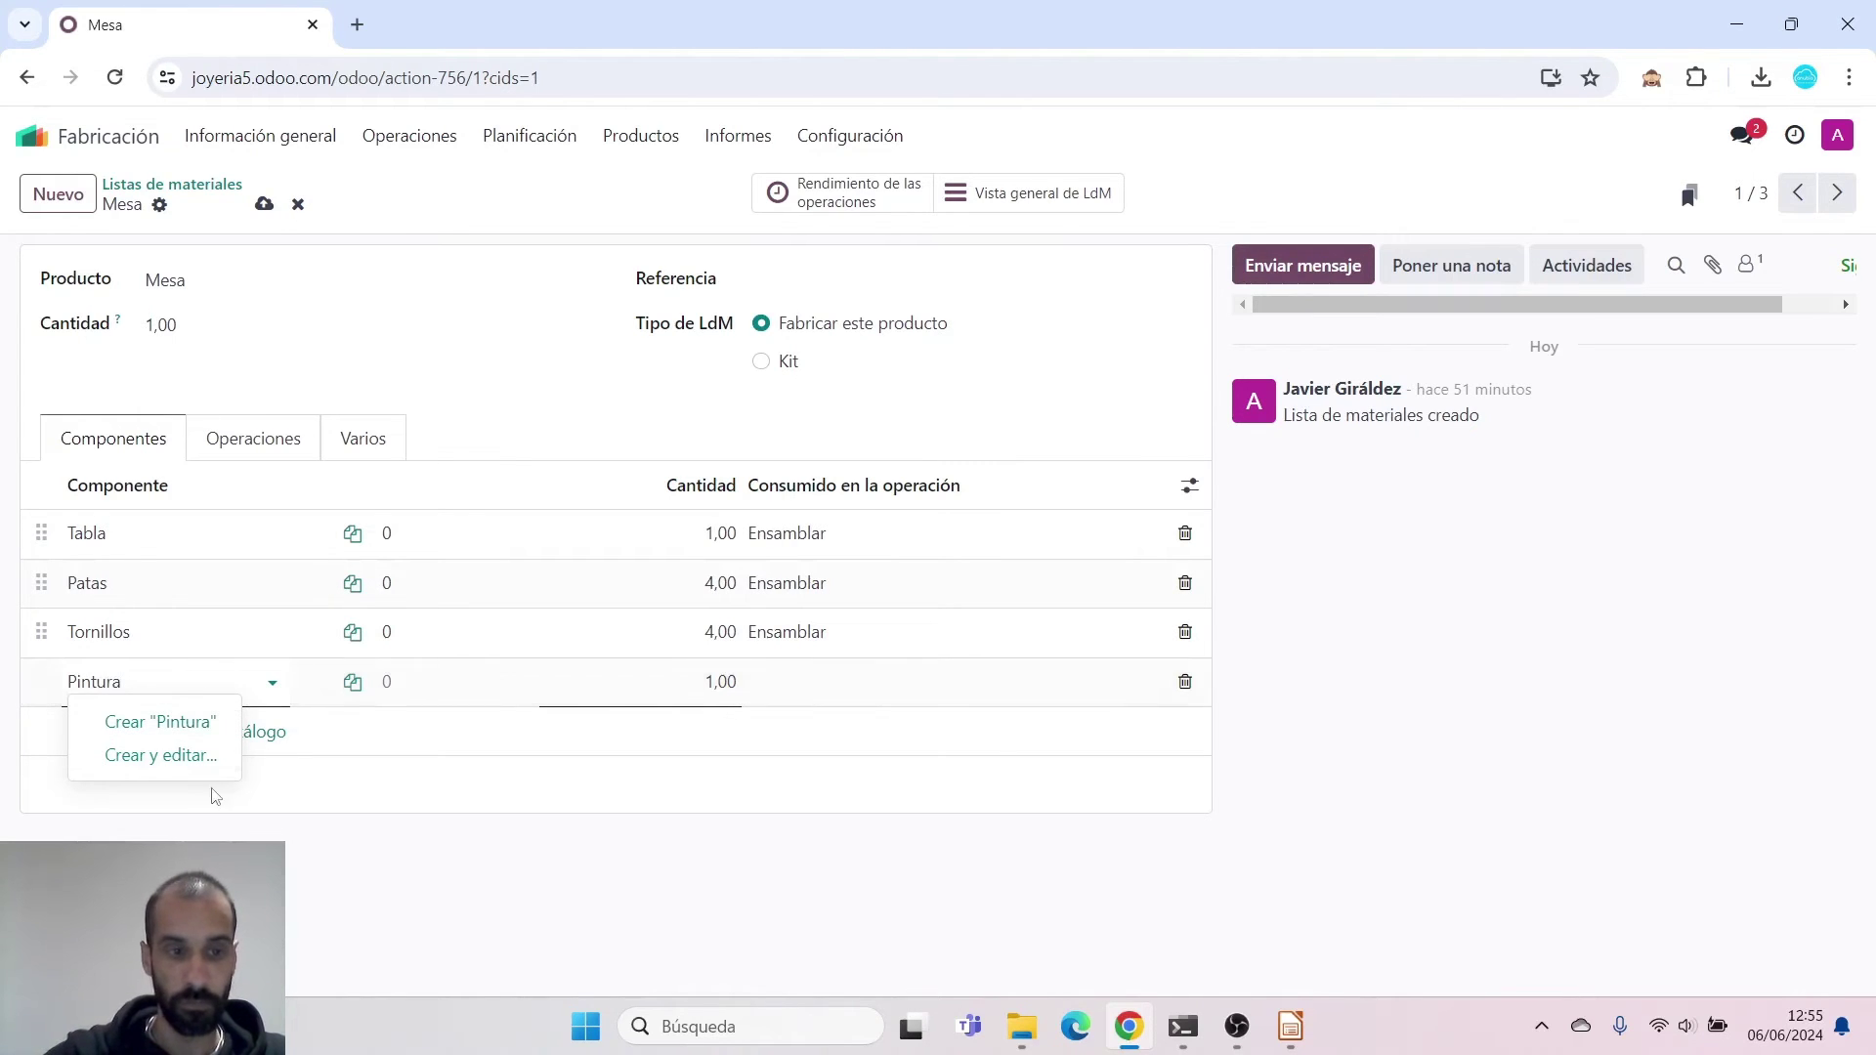
pyautogui.click(161, 756)
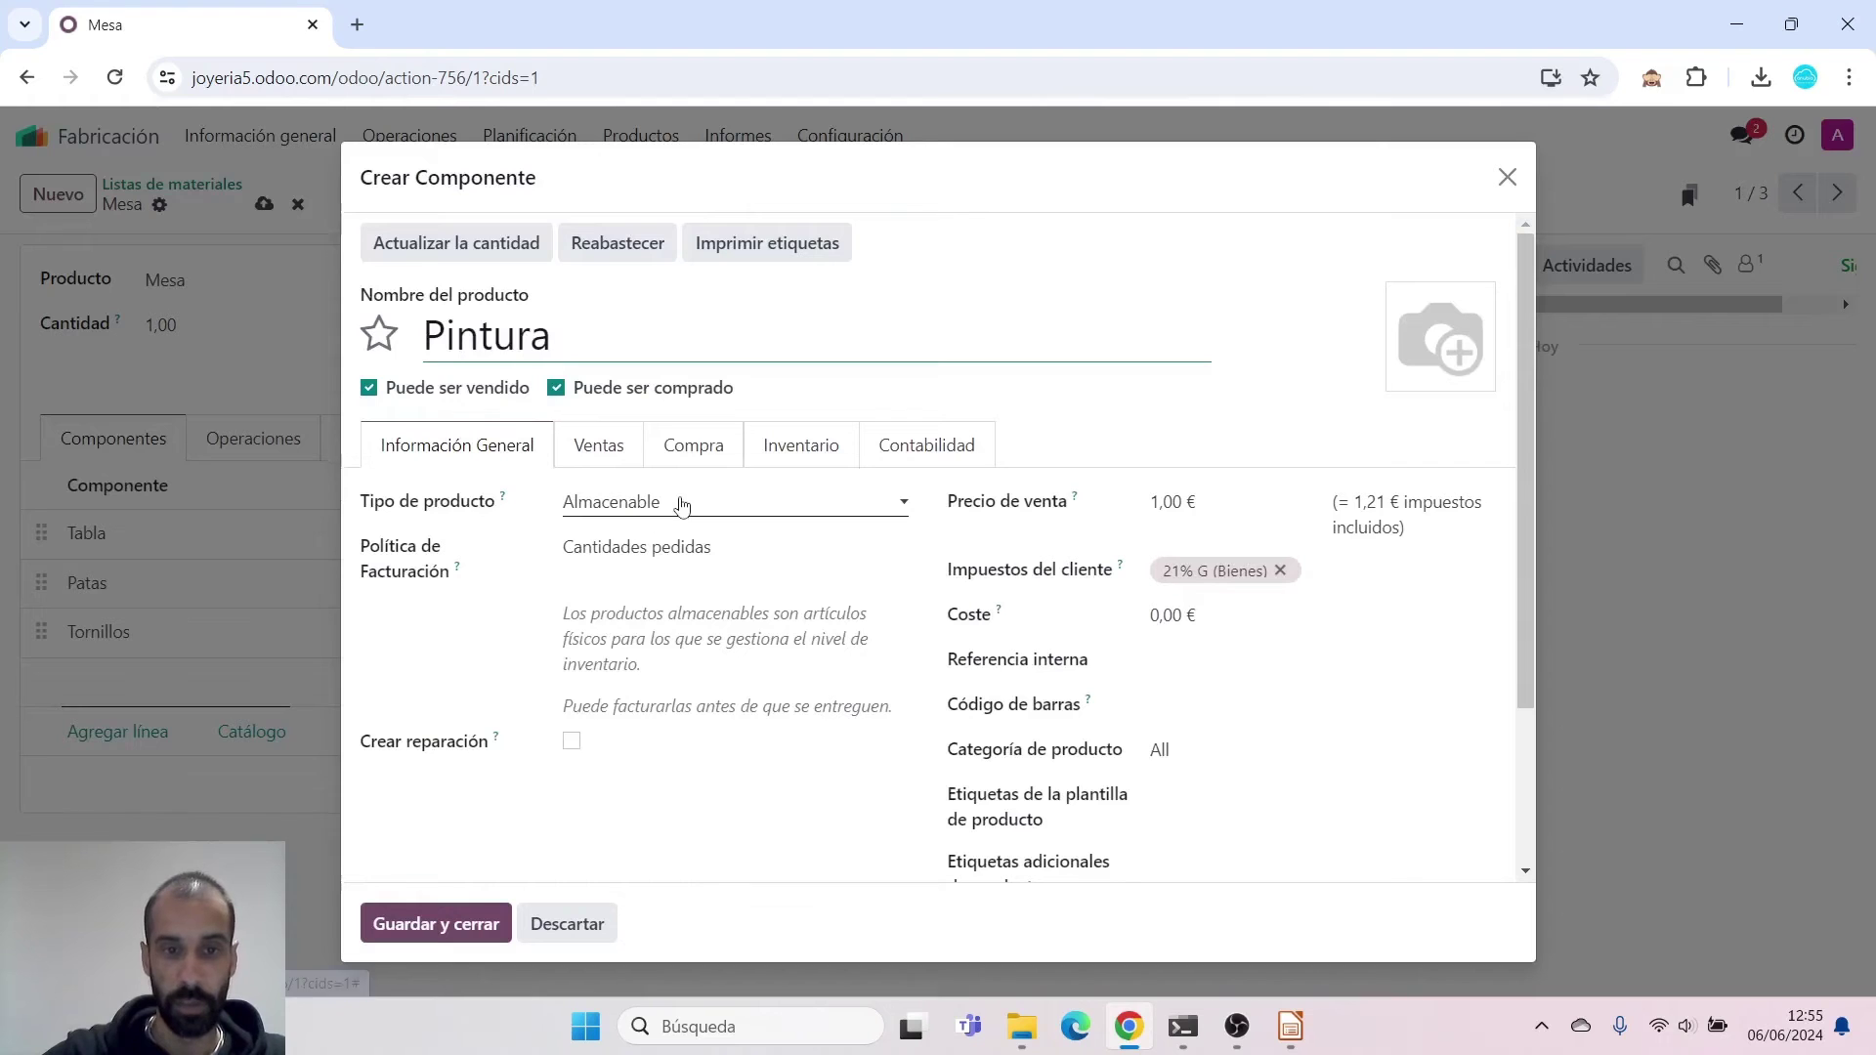
pyautogui.click(370, 389)
pyautogui.click(714, 451)
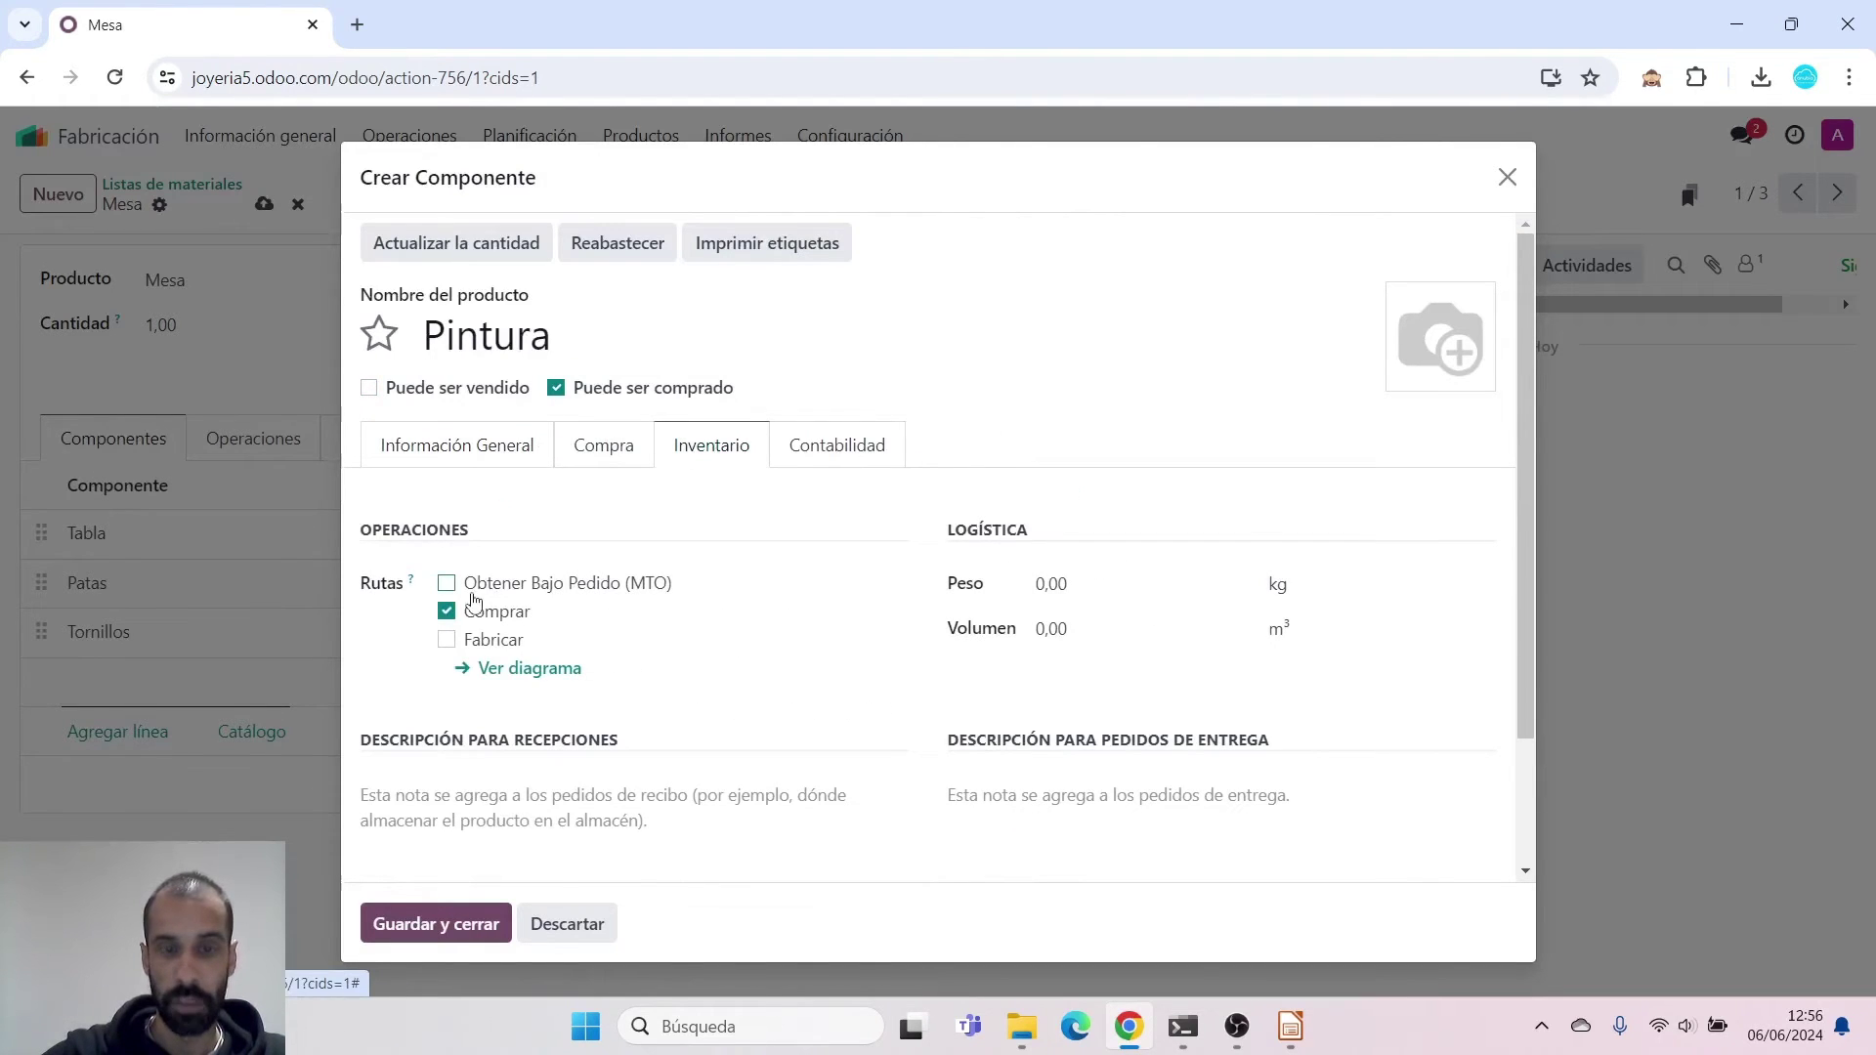
pyautogui.click(527, 451)
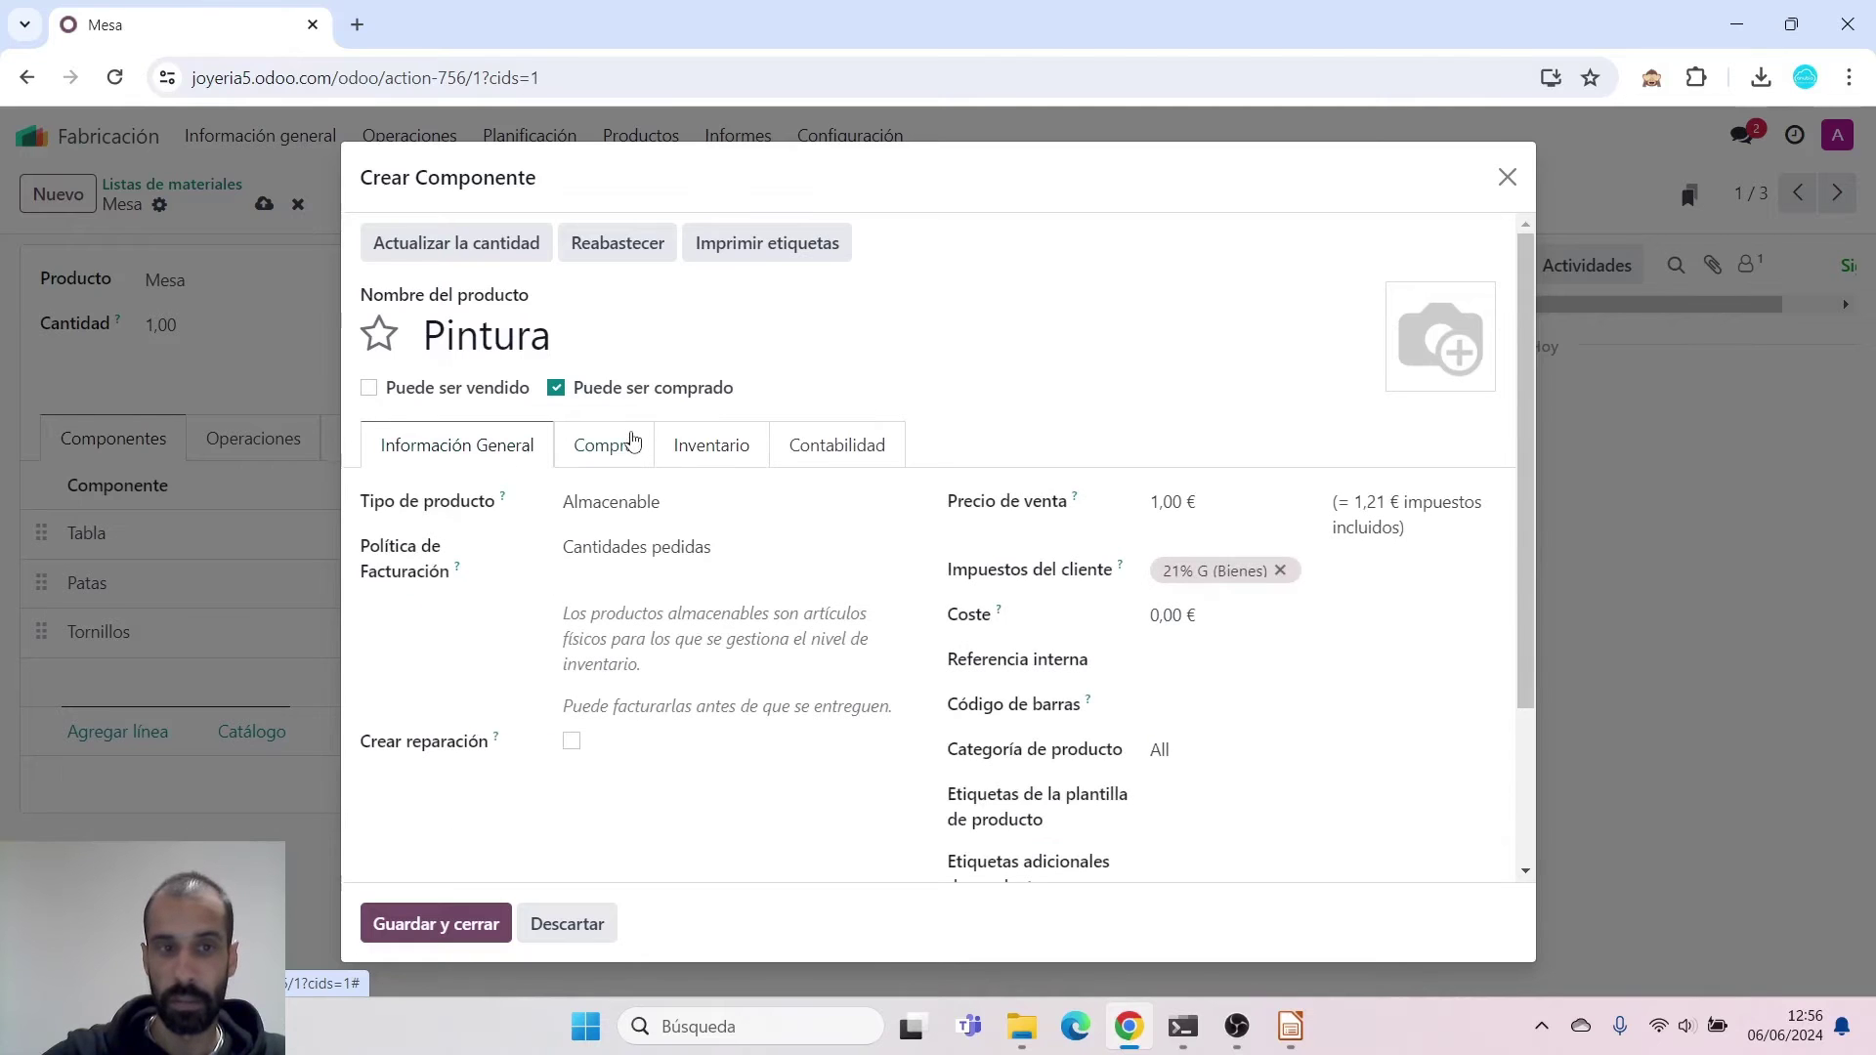
pyautogui.click(478, 920)
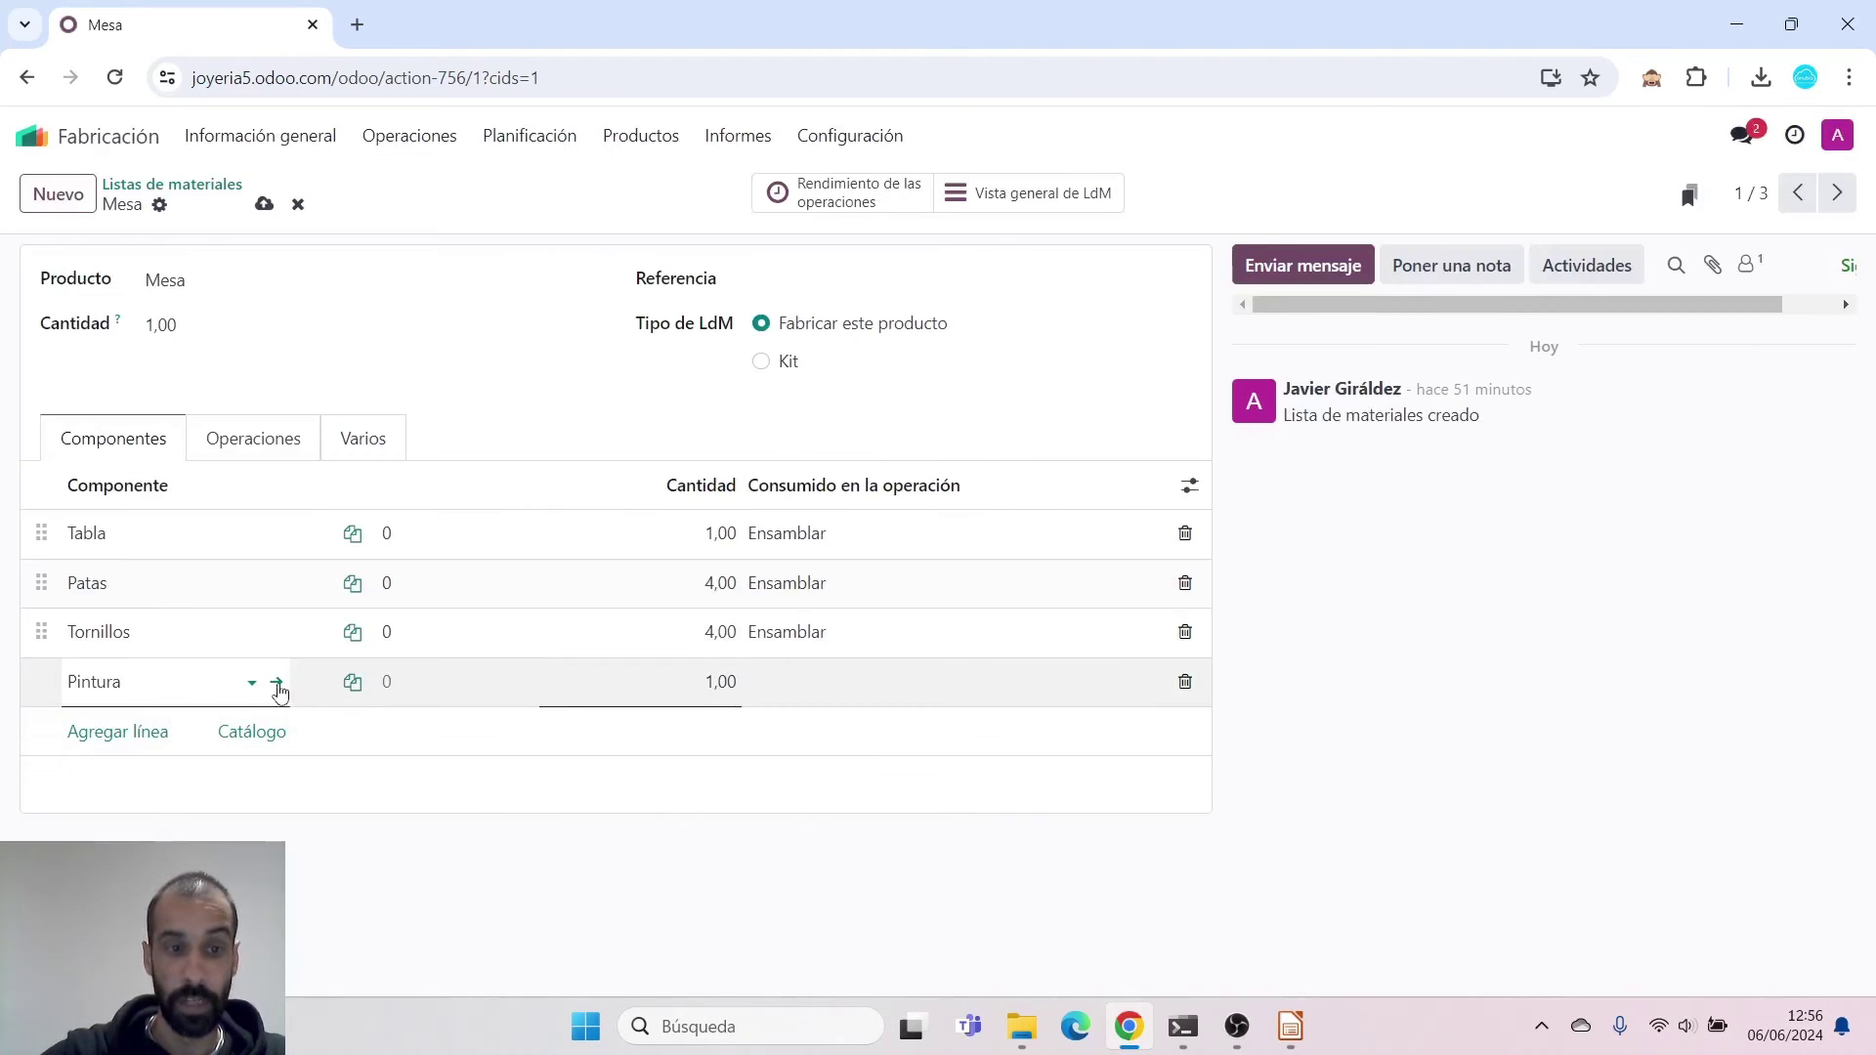
# Set the on-hand quantity of Pintura to 100 units in WH/Stock and return to its product record
pyautogui.click(276, 682)
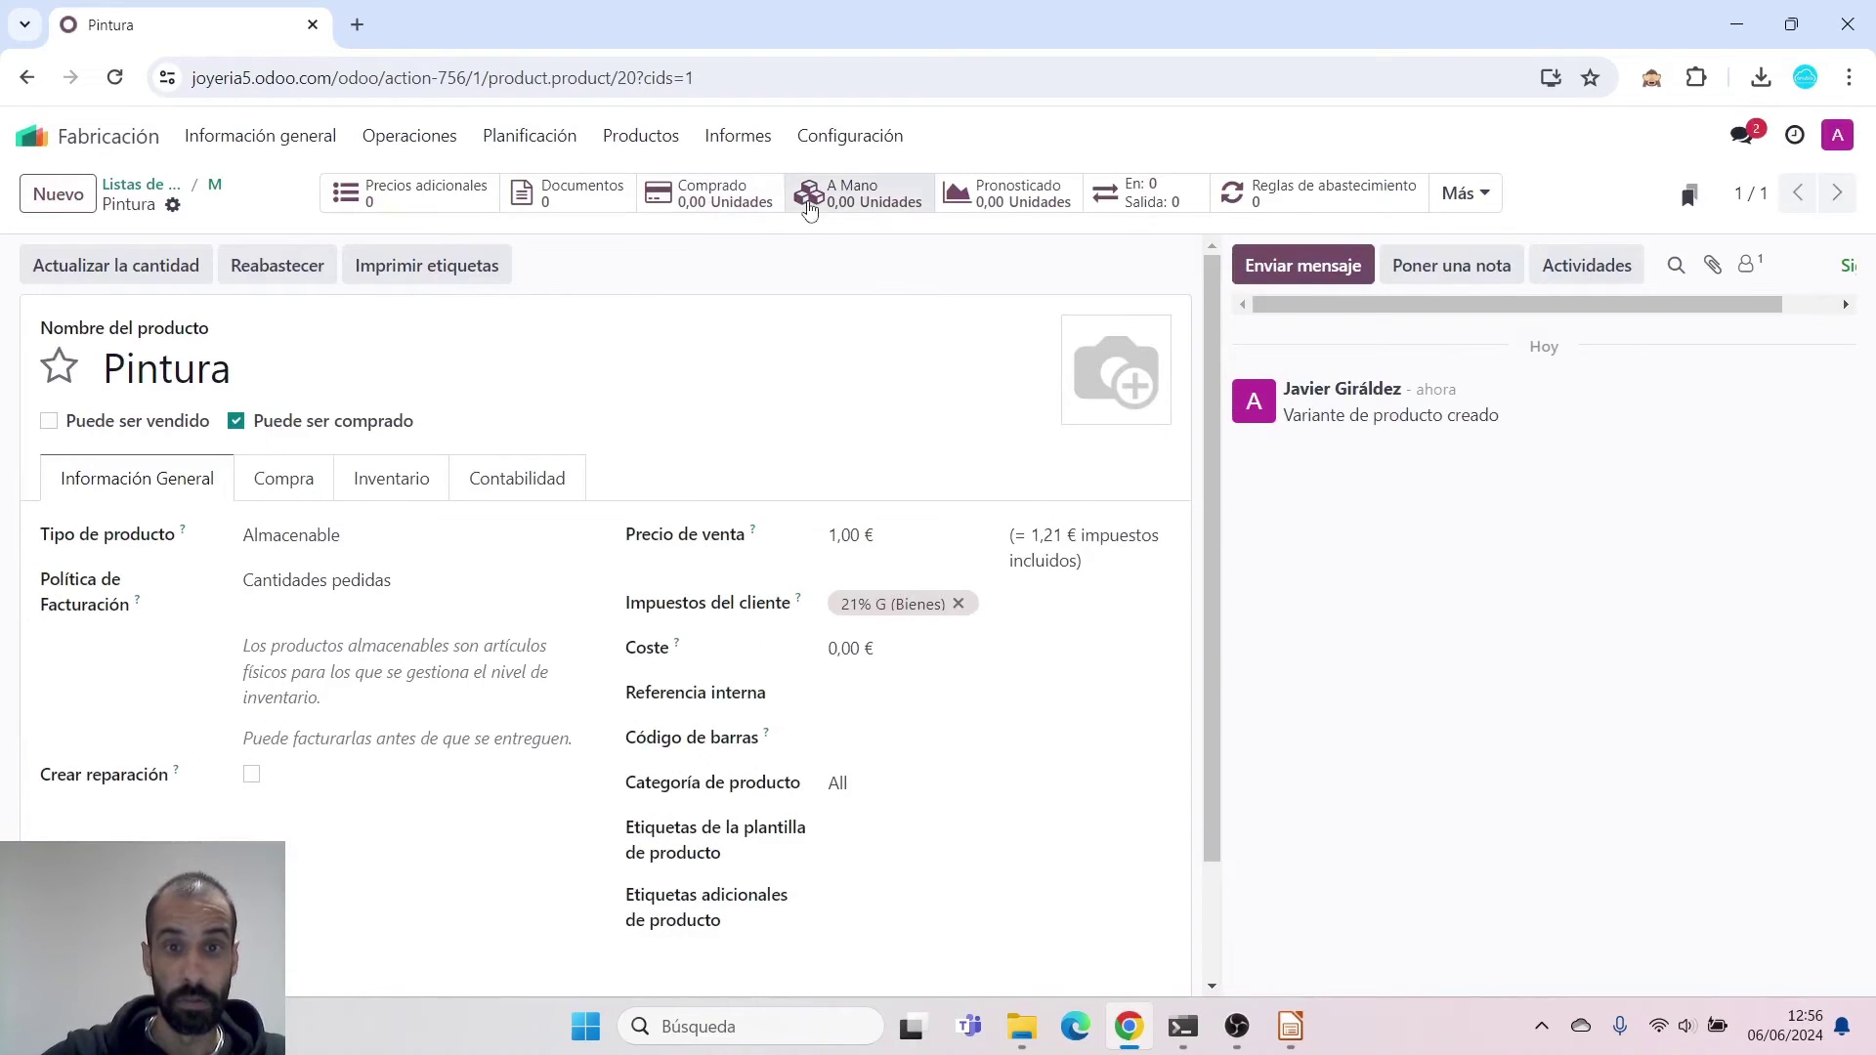
pyautogui.click(858, 194)
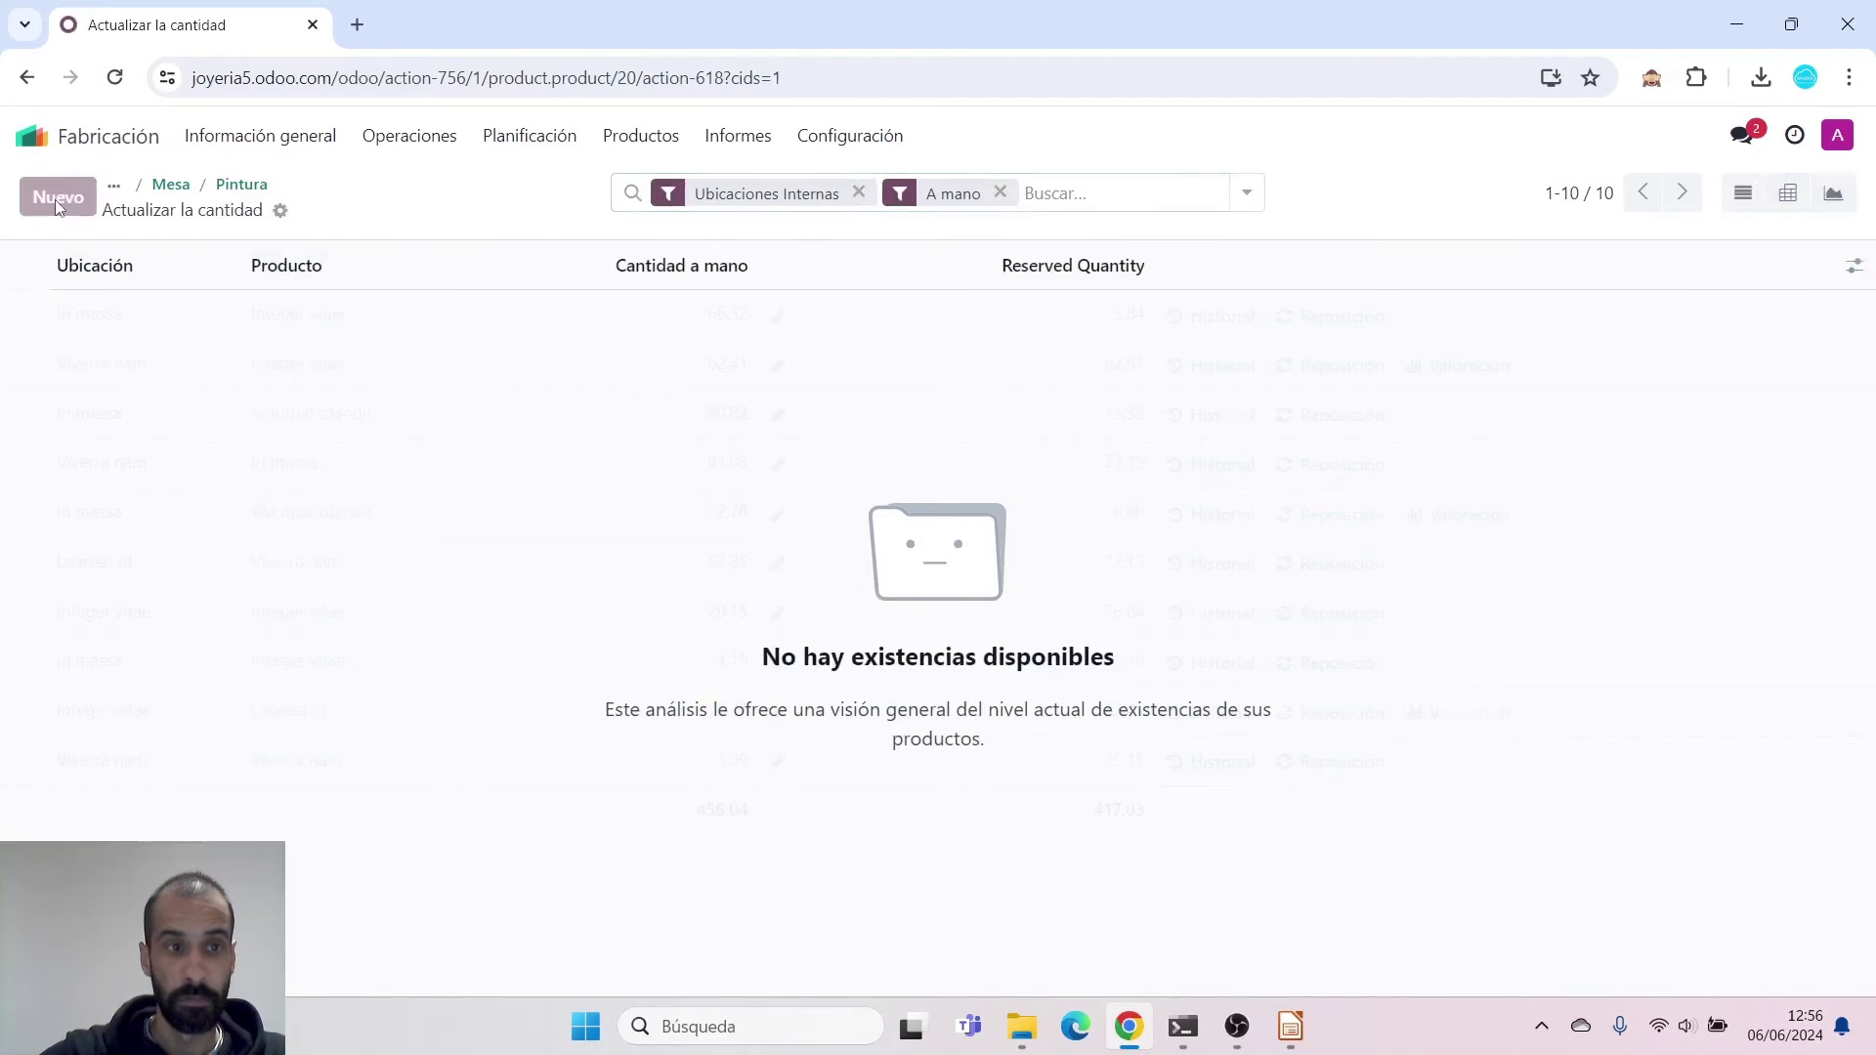
pyautogui.click(59, 196)
pyautogui.click(925, 319)
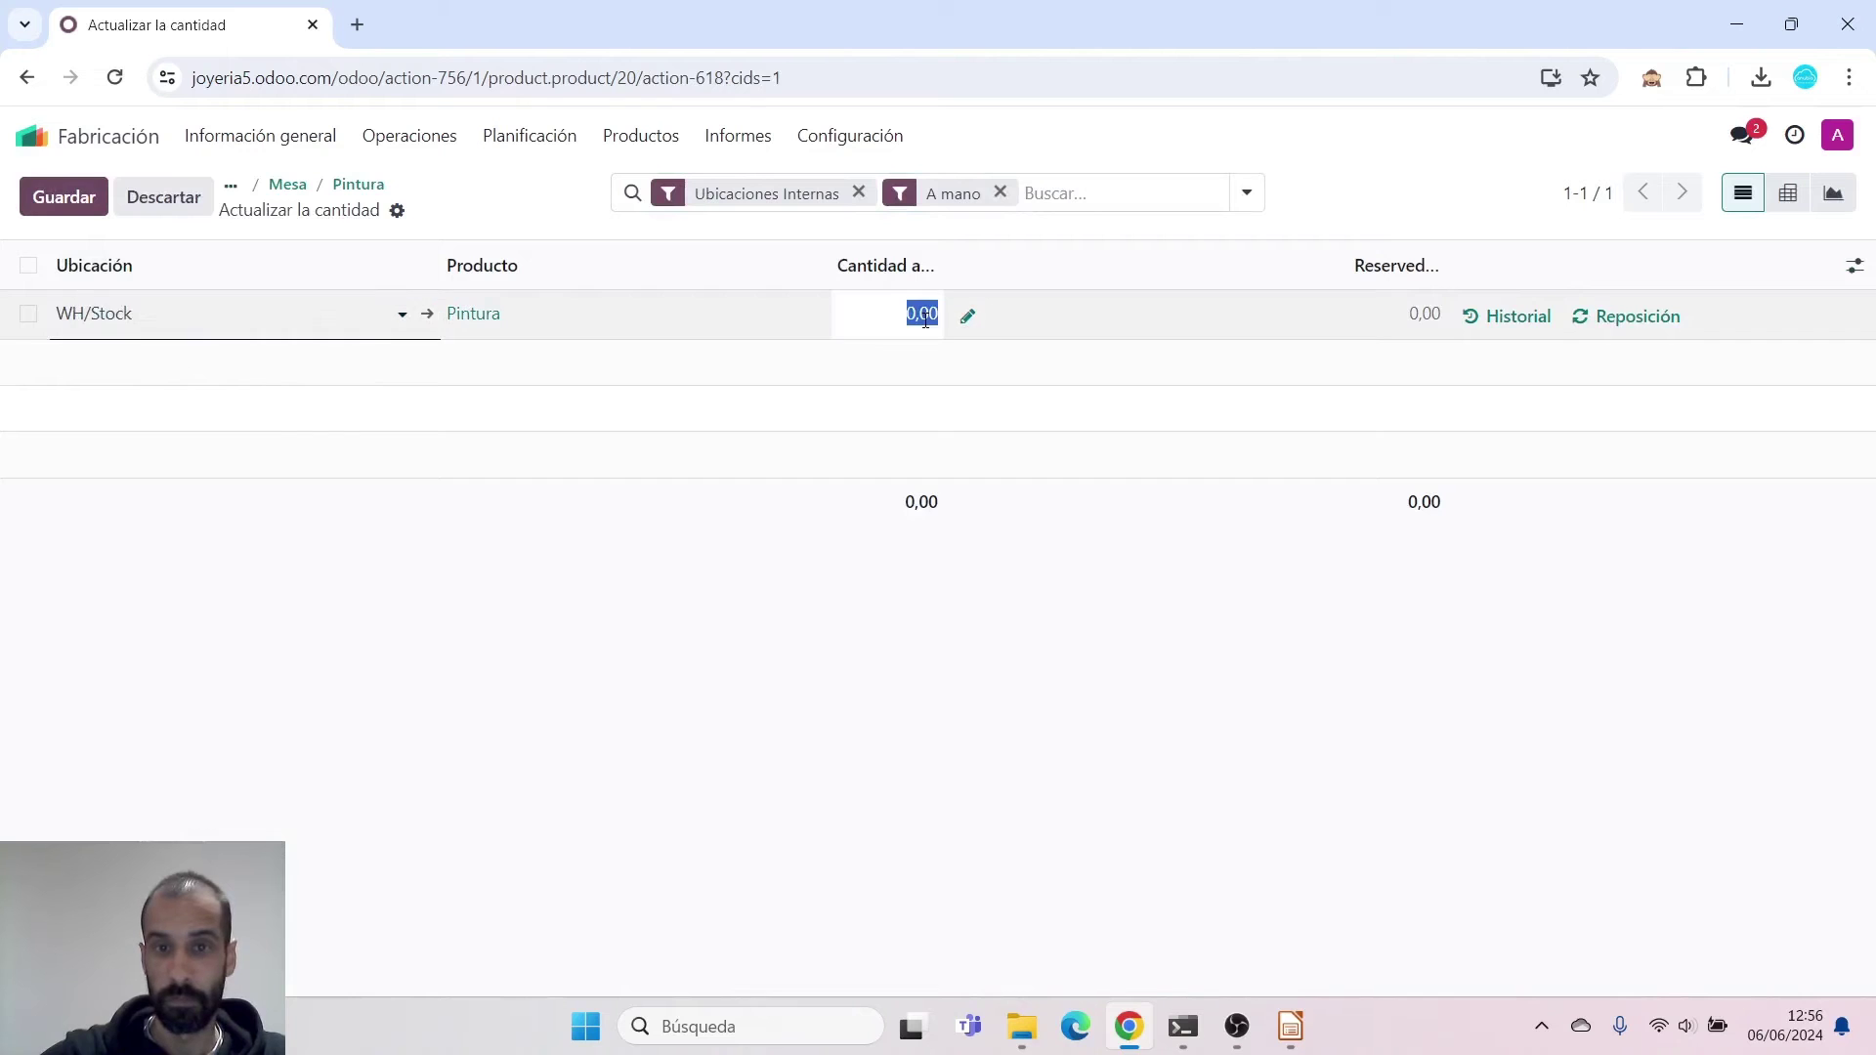
pyautogui.write('100')
pyautogui.press('Return')
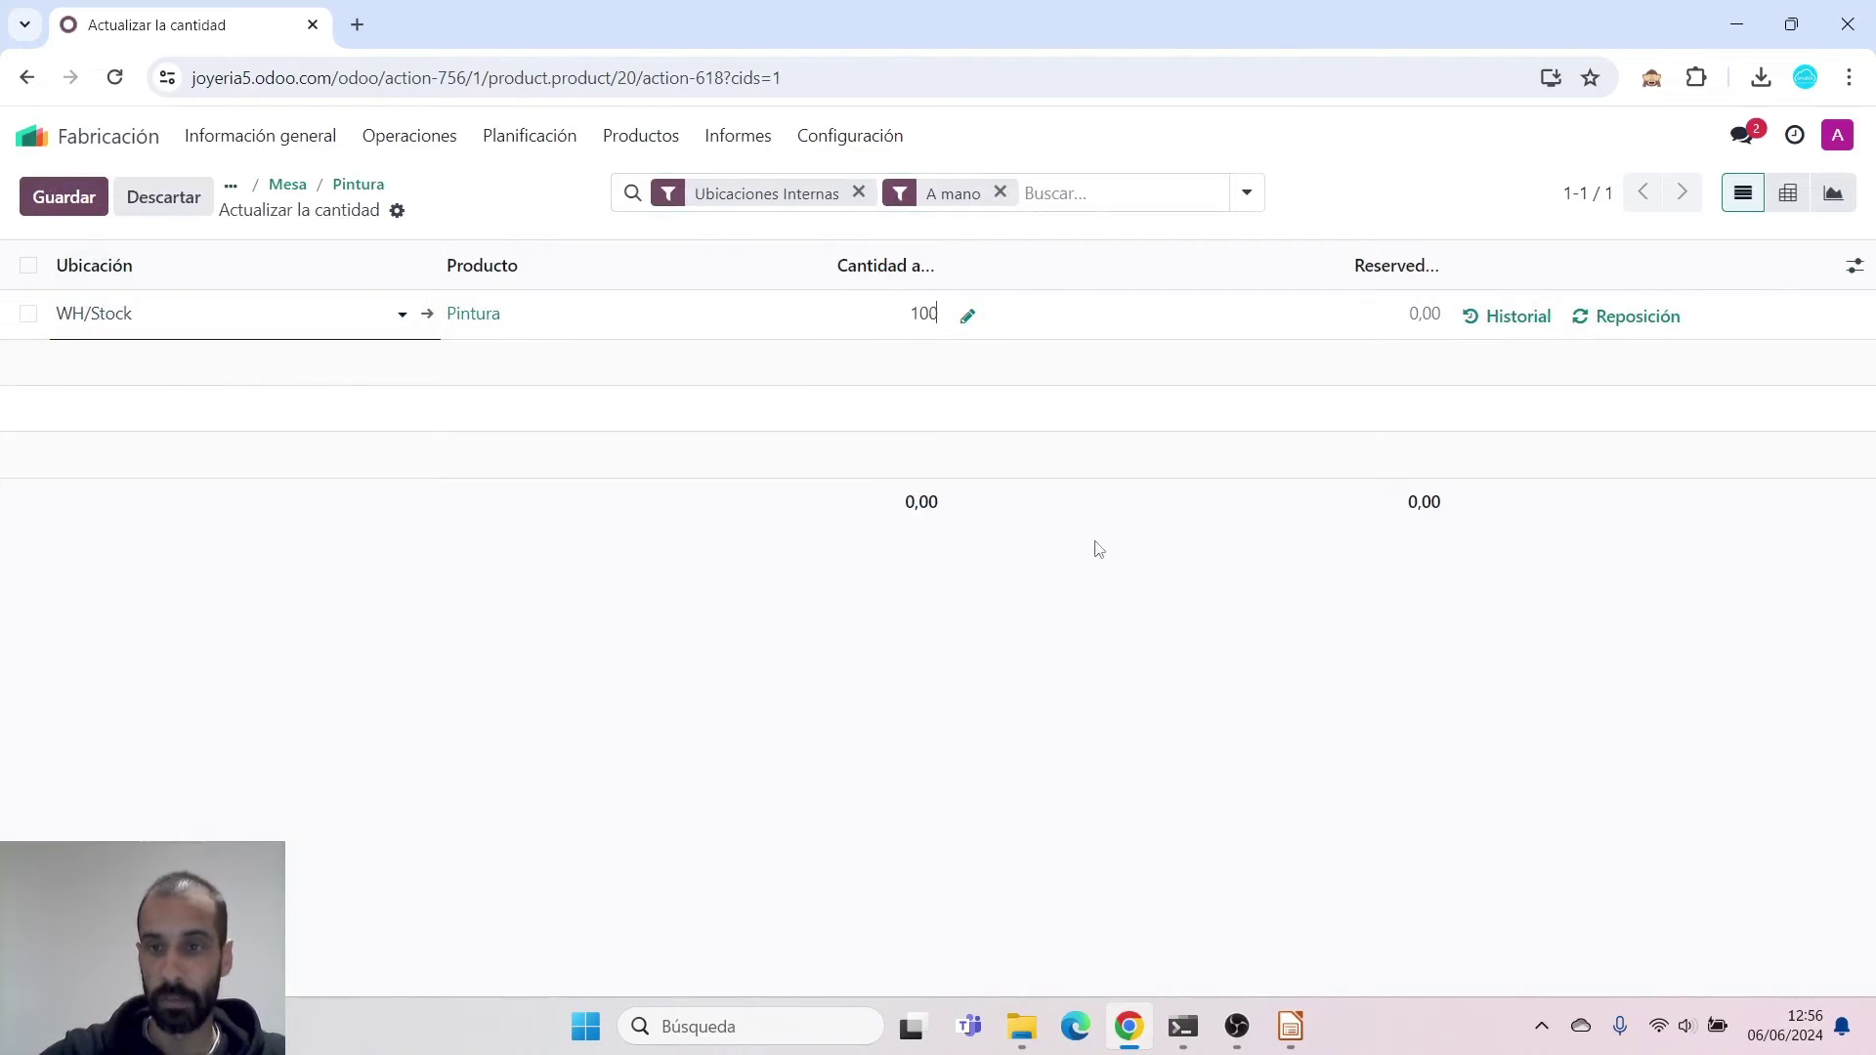
pyautogui.click(1093, 536)
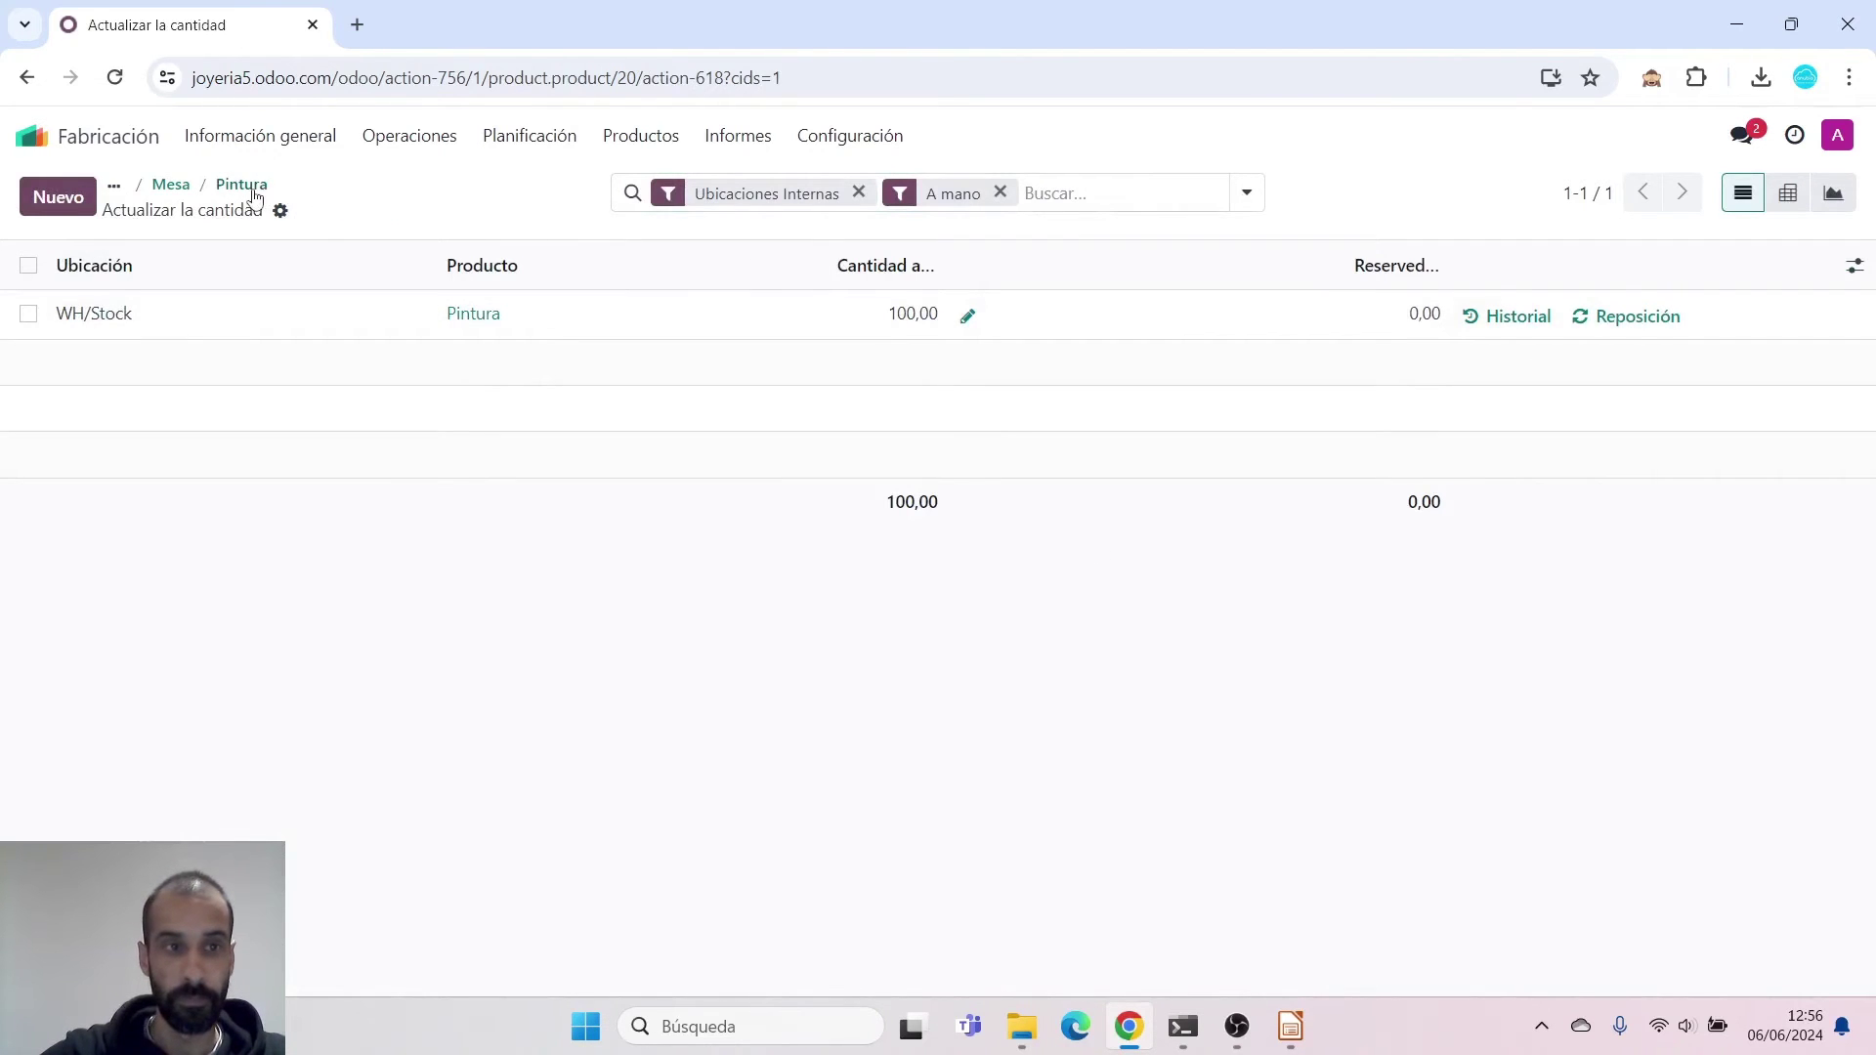
pyautogui.click(253, 192)
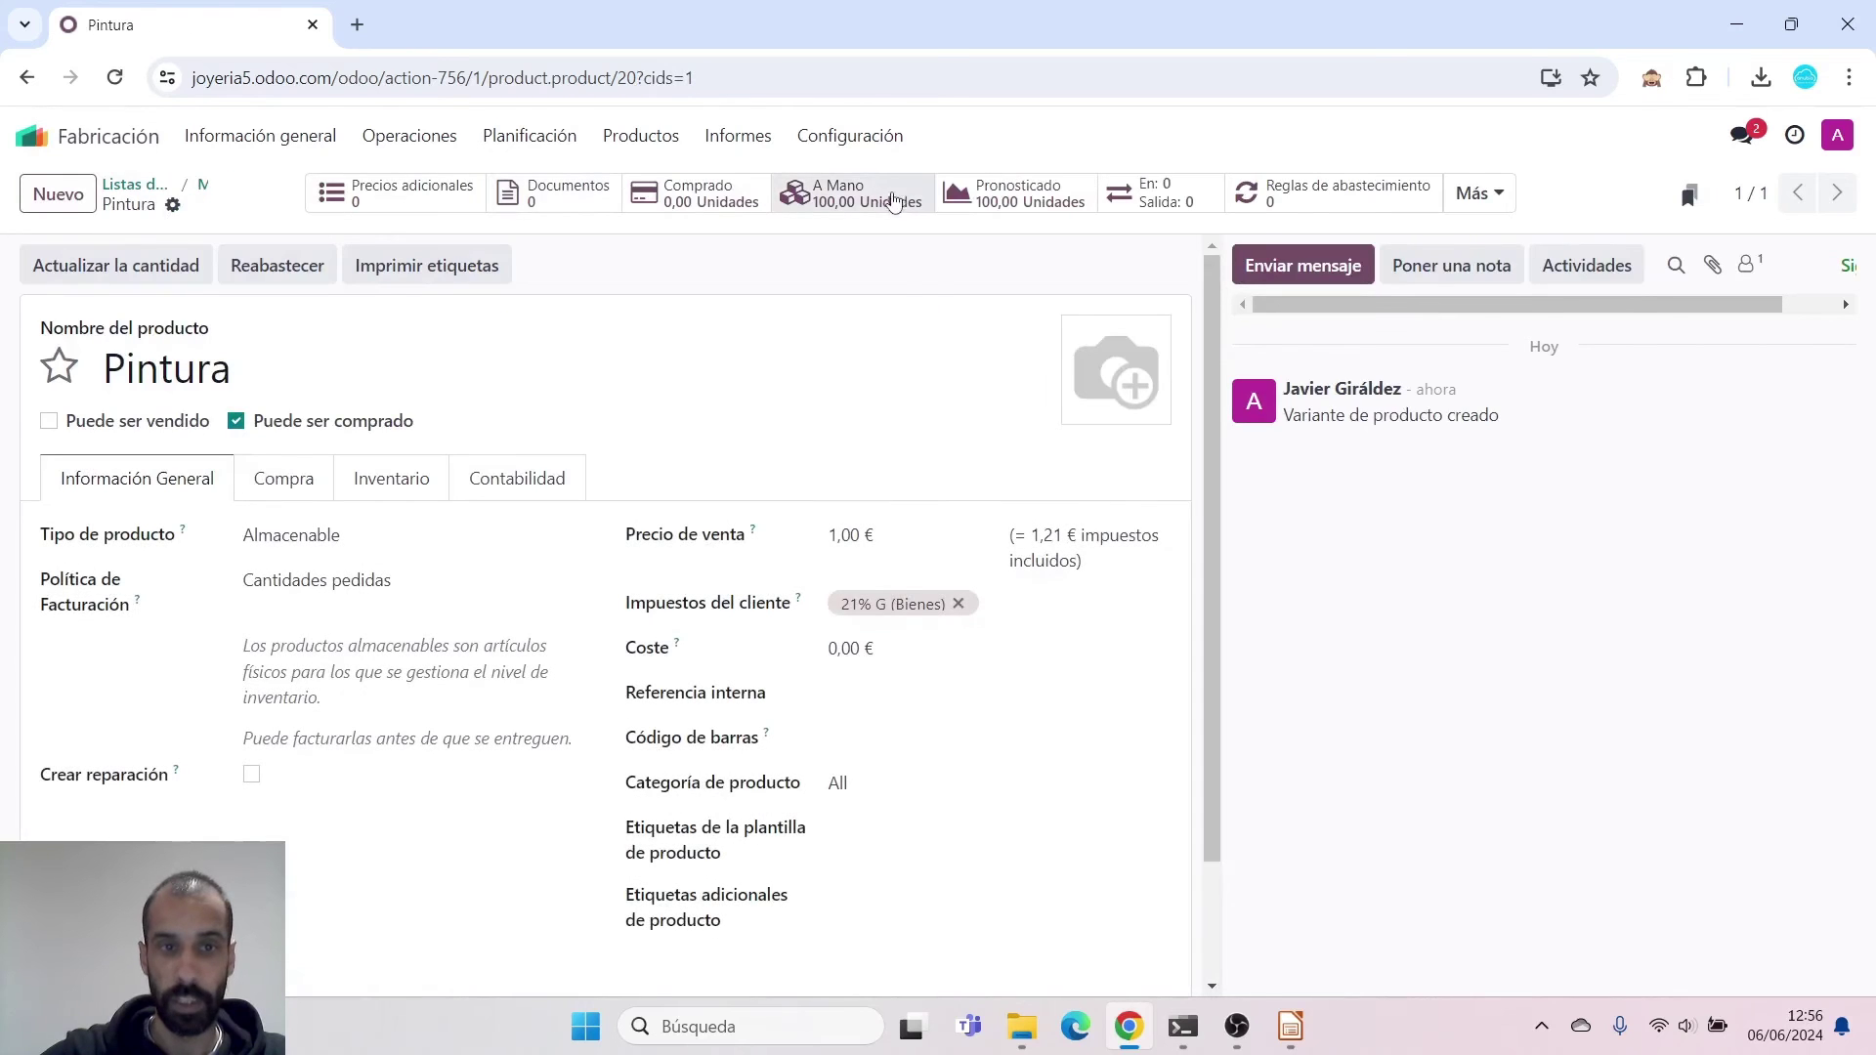
# Reopen the Mesa bill of materials and assign the Pintura component to be consumed in the Pintado operation
pyautogui.click(152, 188)
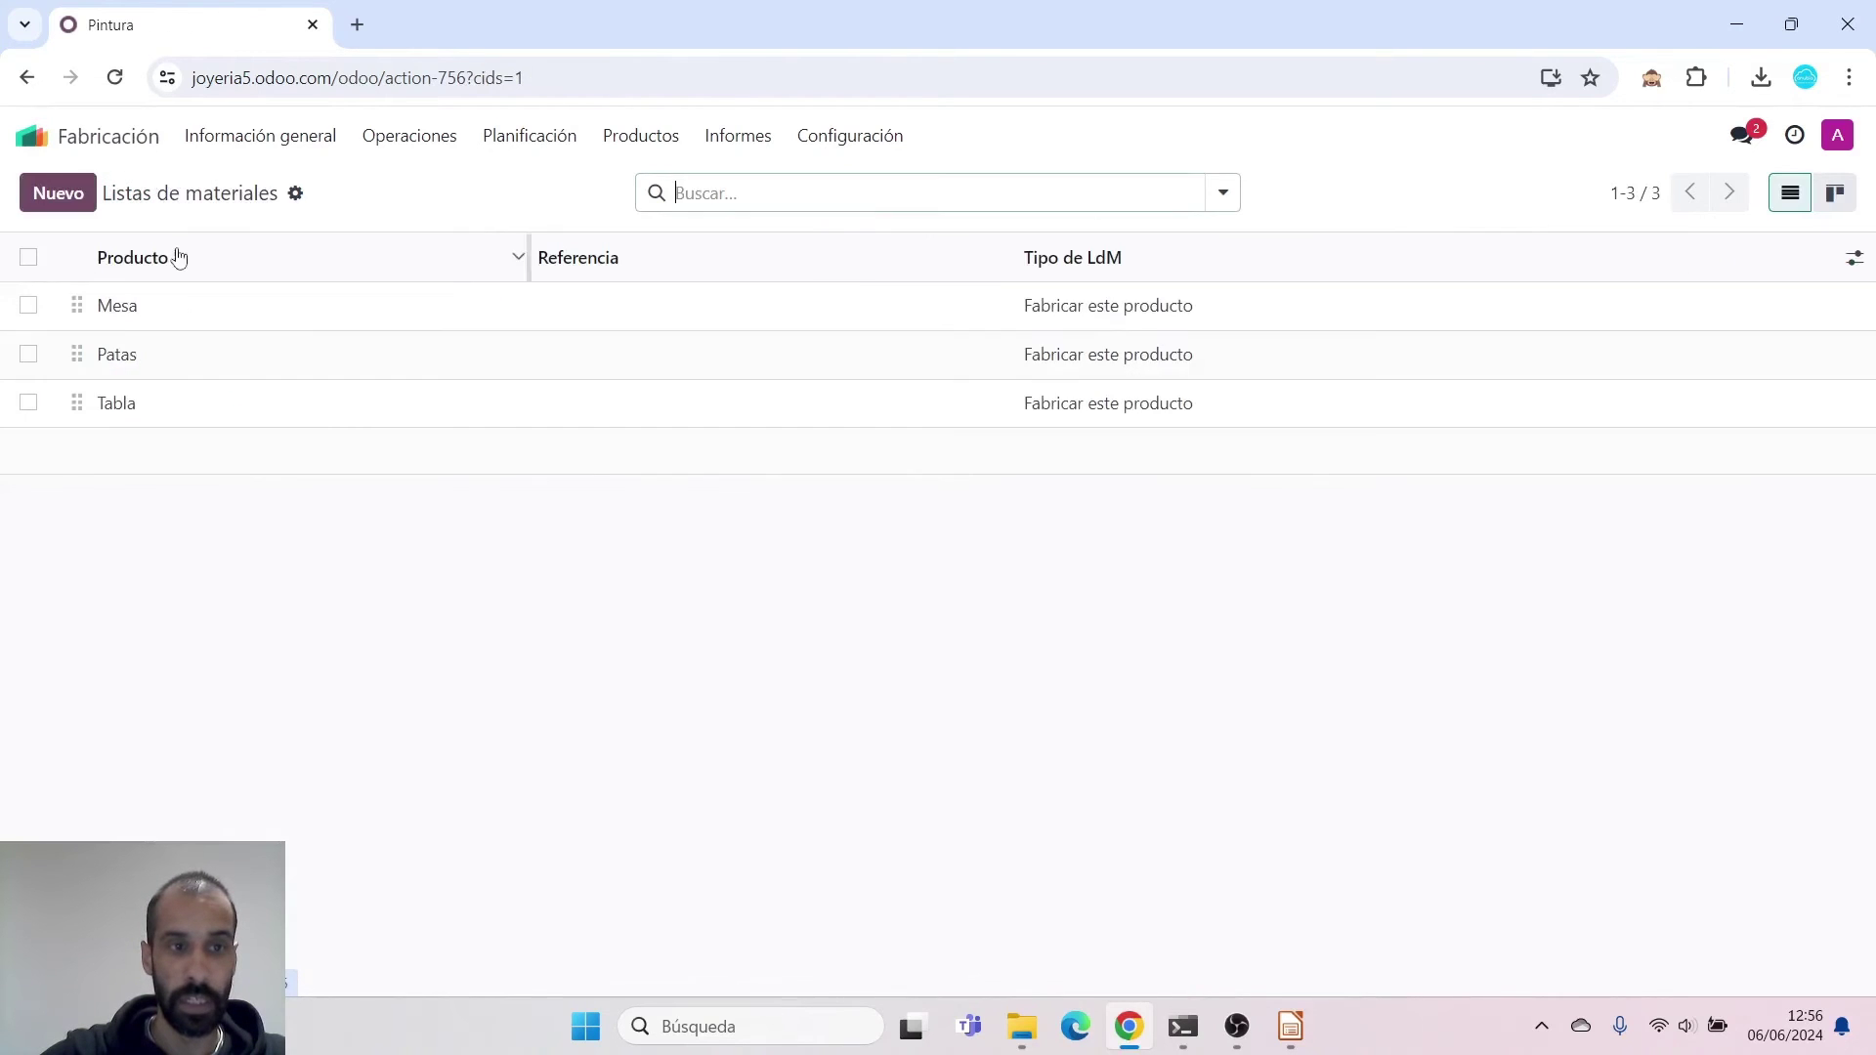
pyautogui.click(180, 311)
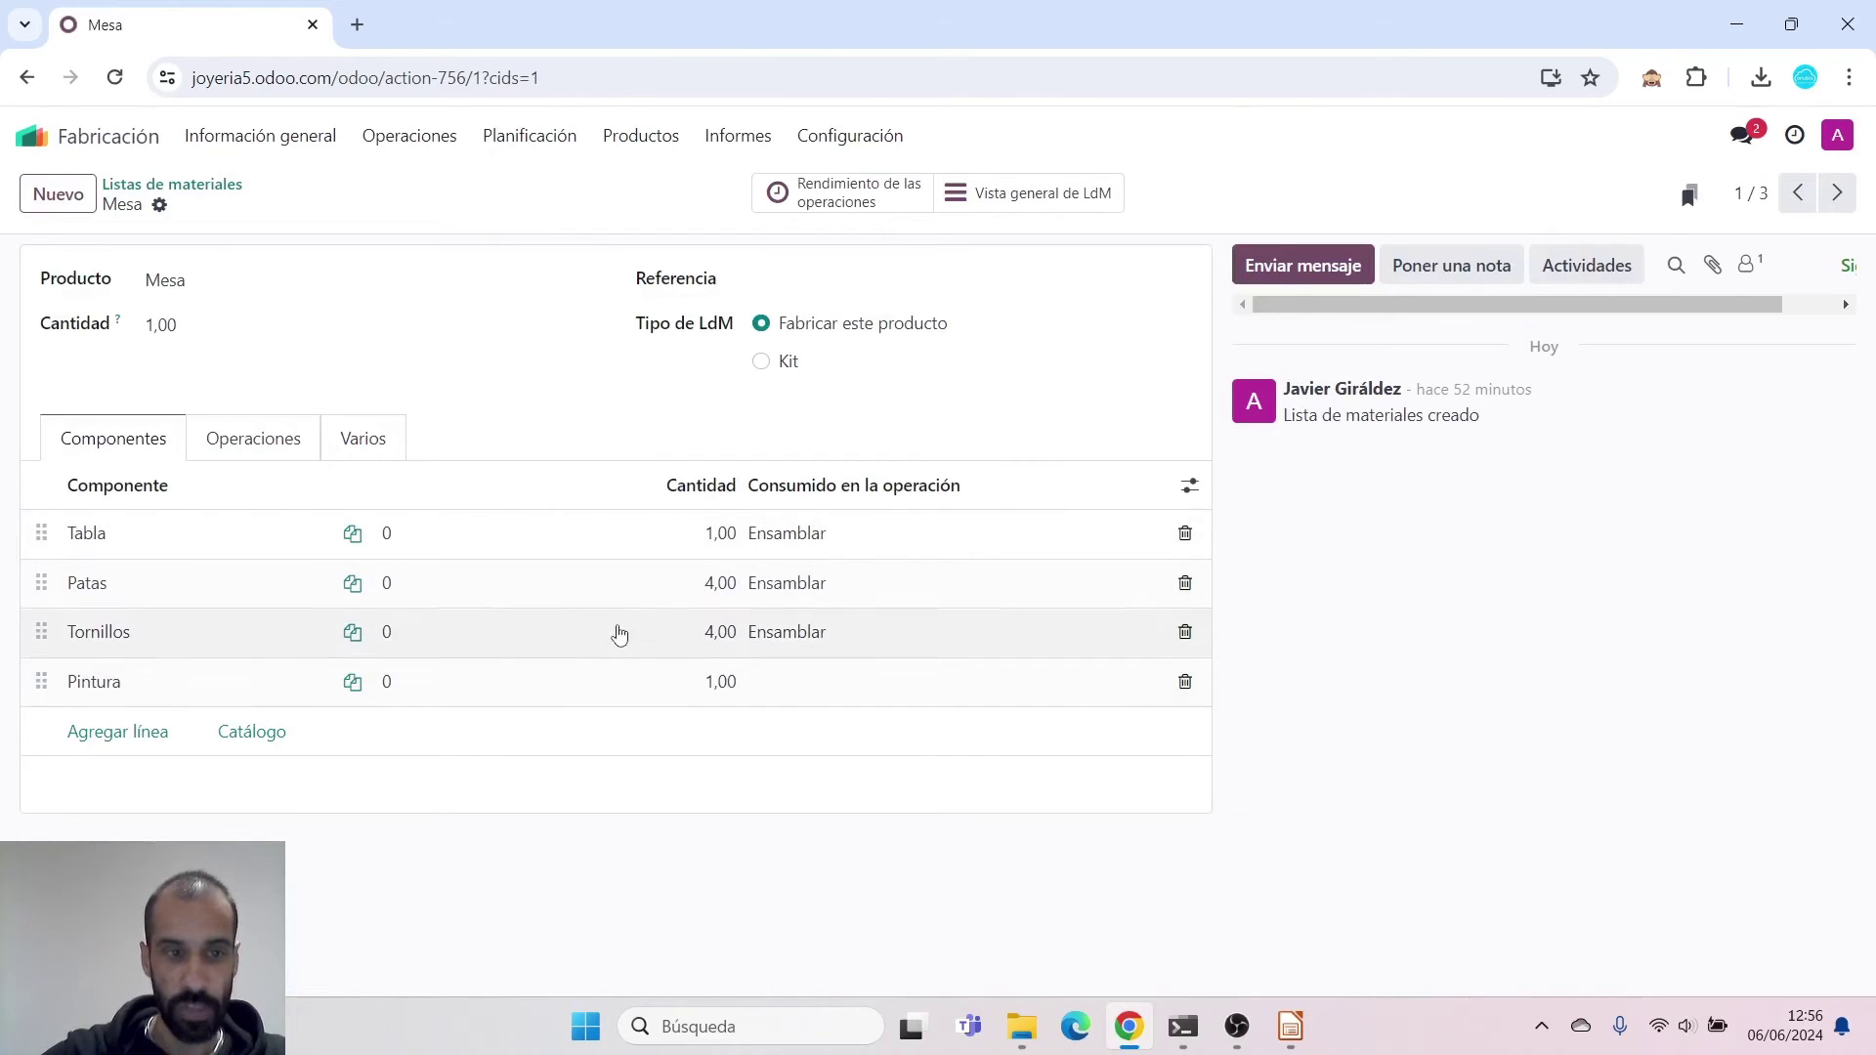
pyautogui.click(819, 687)
pyautogui.click(819, 687)
pyautogui.click(819, 757)
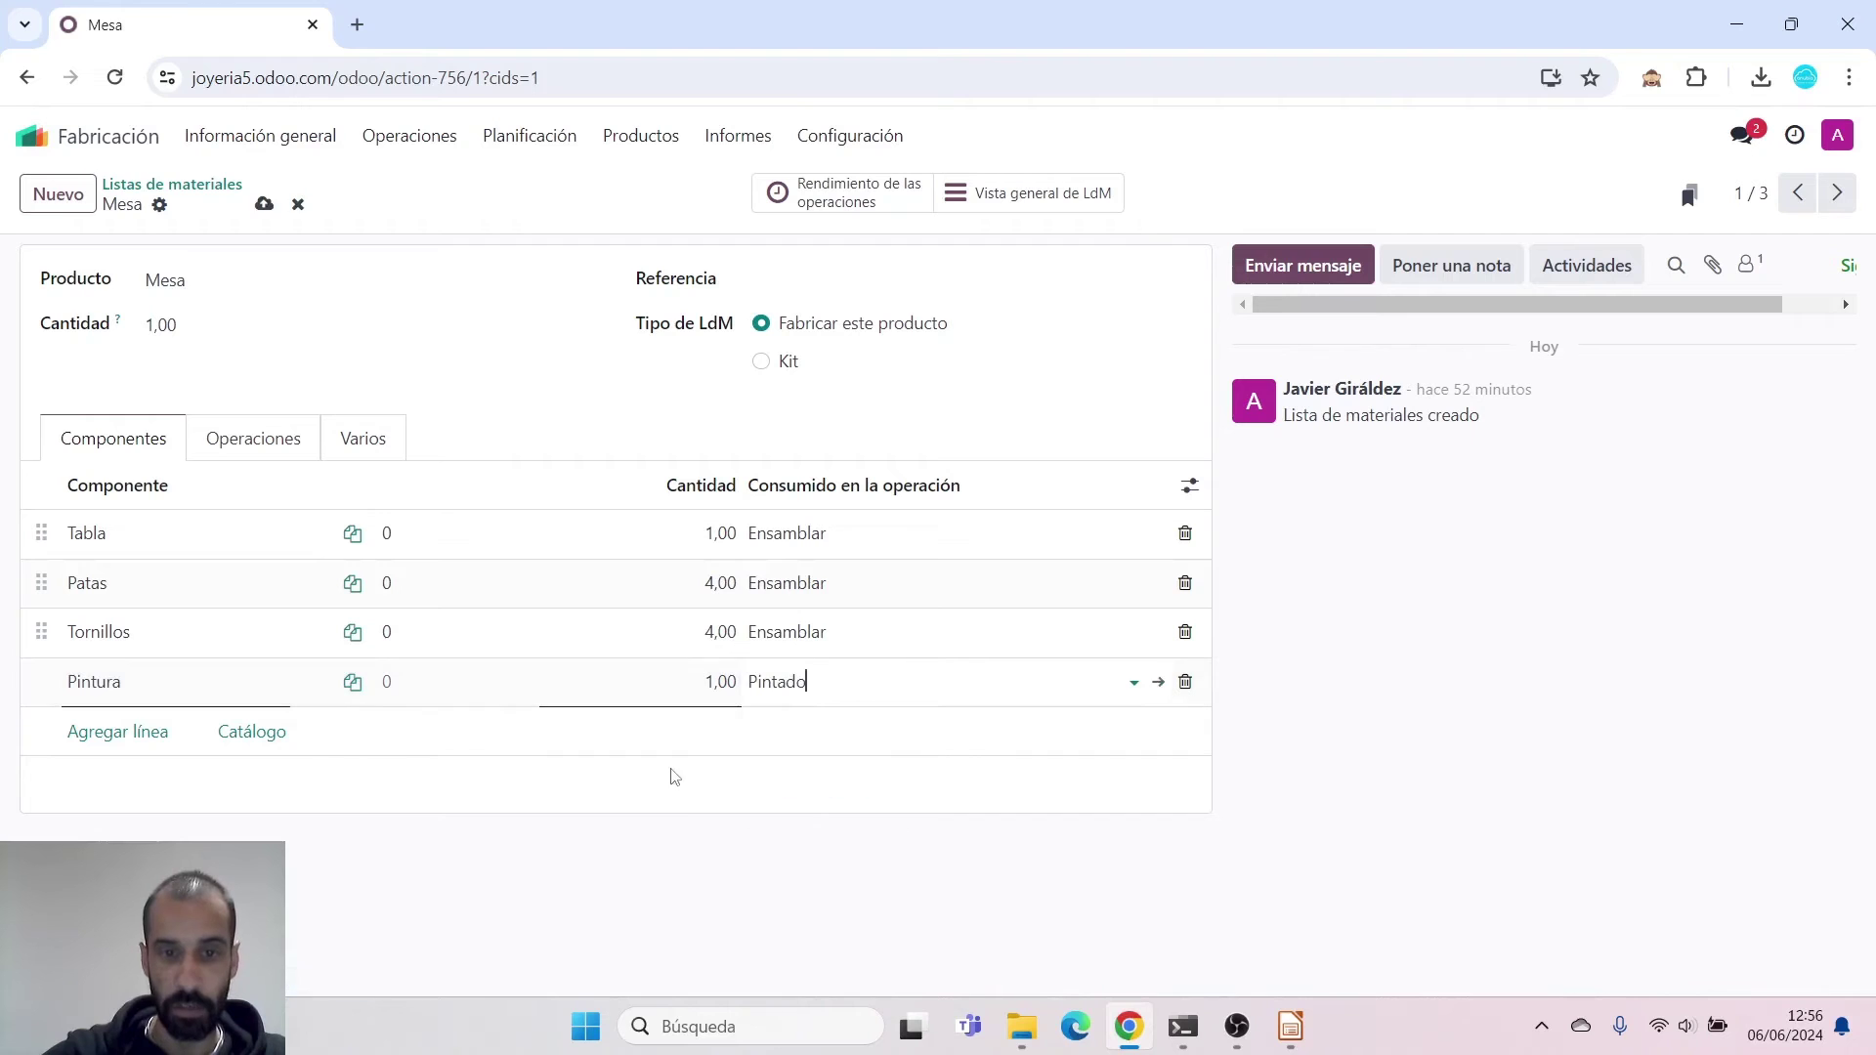
pyautogui.click(601, 843)
# Compare the order of Mesa's operations with the operation assigned to each component, and save the bill of materials
pyautogui.click(281, 439)
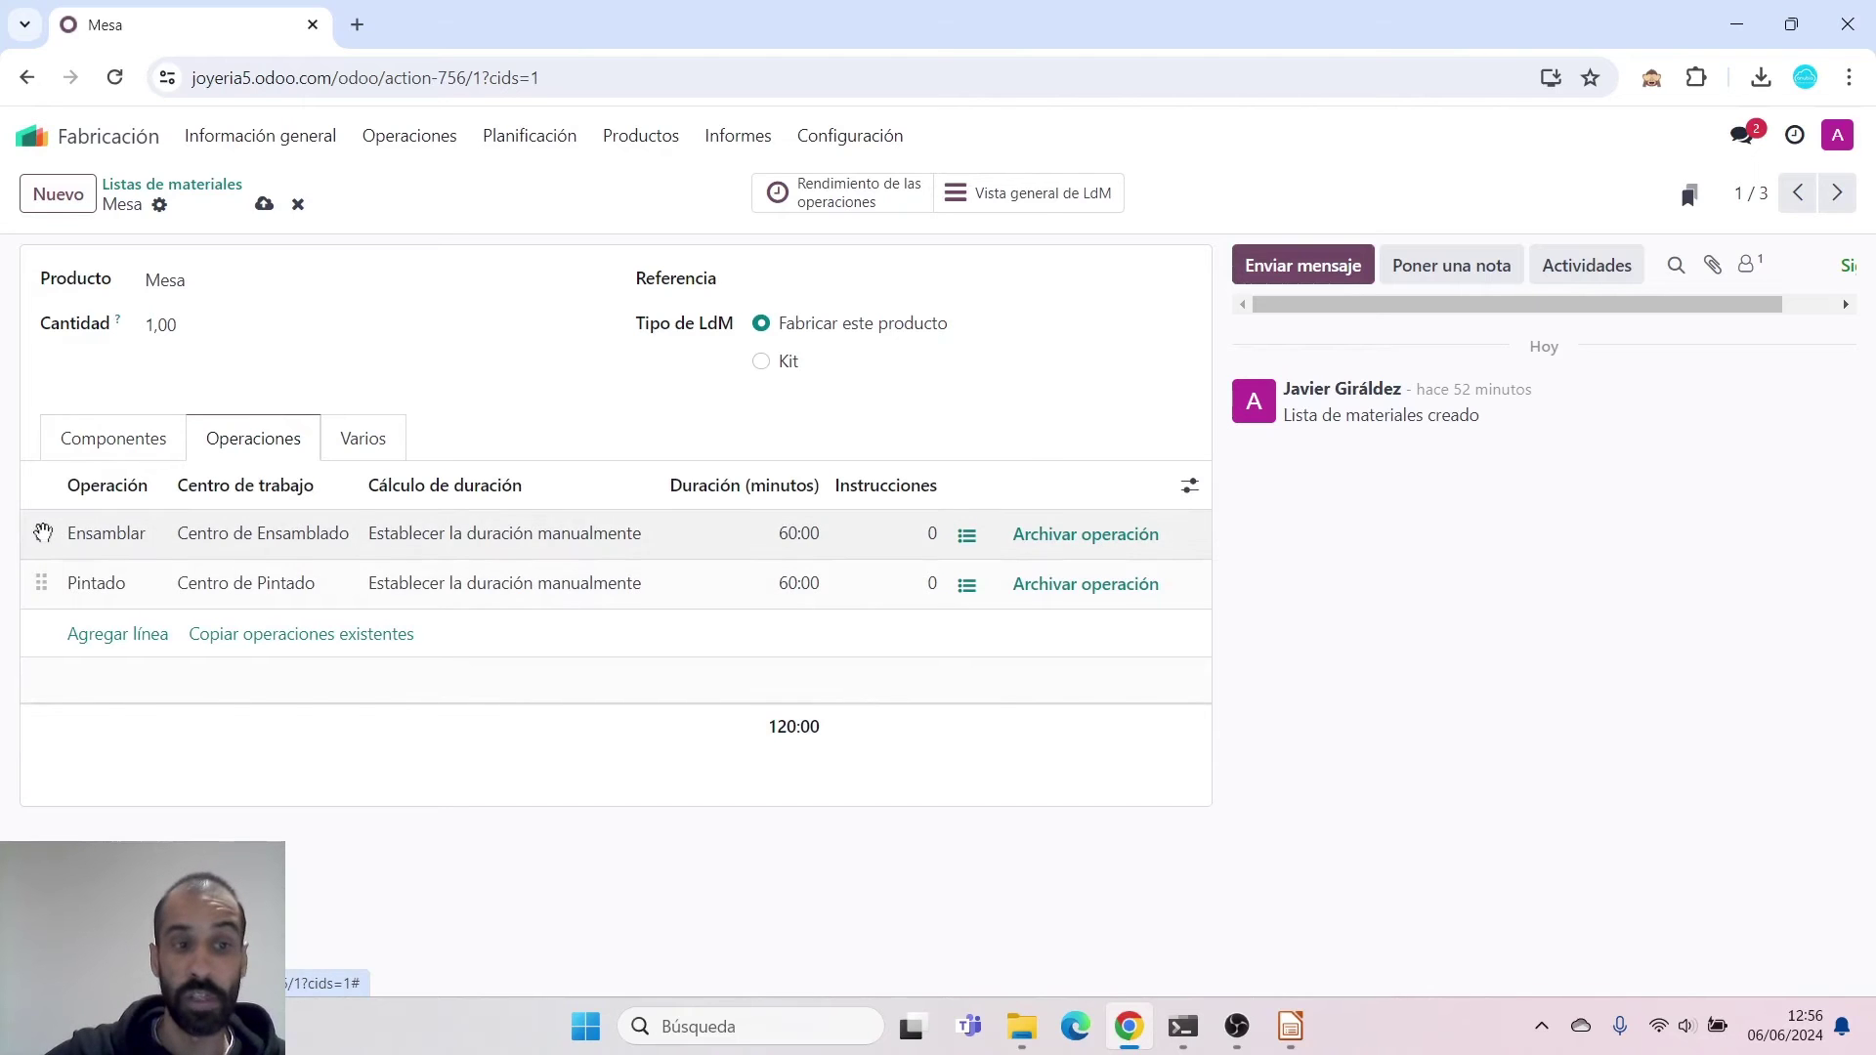
pyautogui.moveTo(43, 533)
pyautogui.mouseDown()
pyautogui.moveTo(49, 592)
pyautogui.moveTo(59, 533)
pyautogui.moveTo(71, 582)
pyautogui.moveTo(69, 533)
pyautogui.mouseUp()
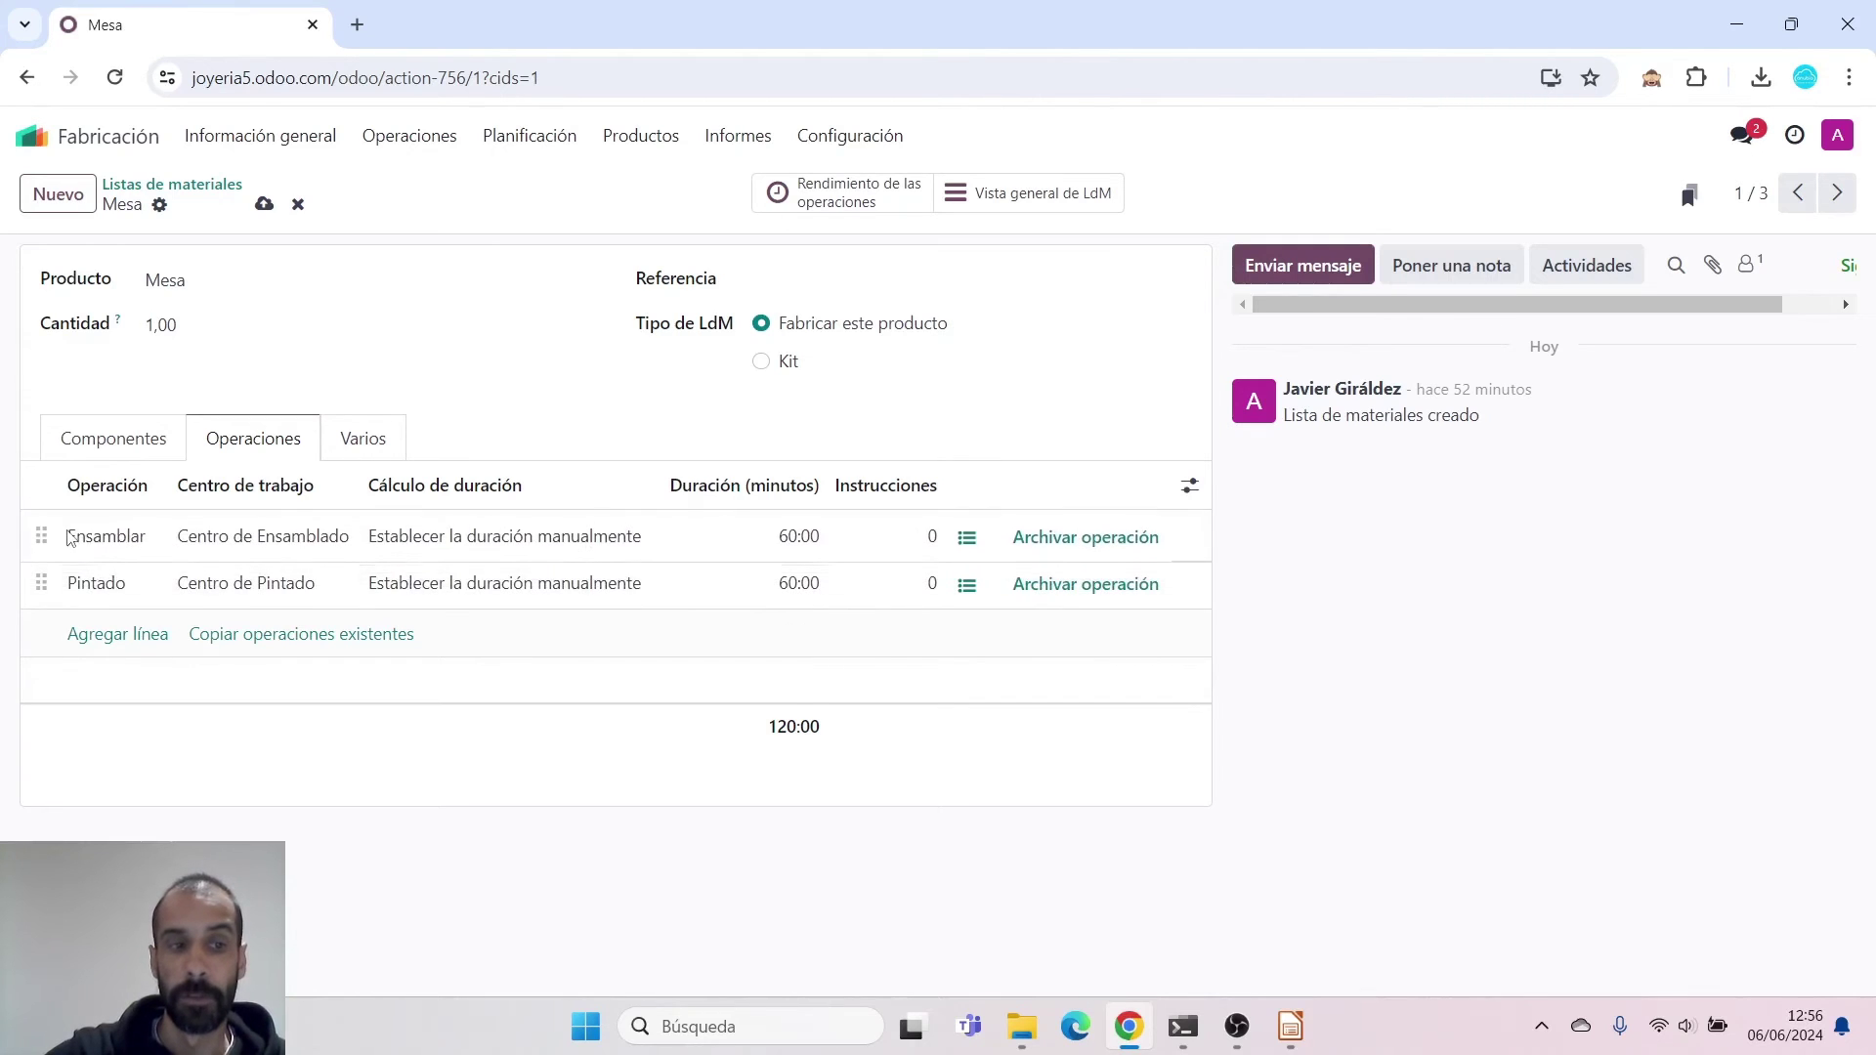
pyautogui.click(109, 445)
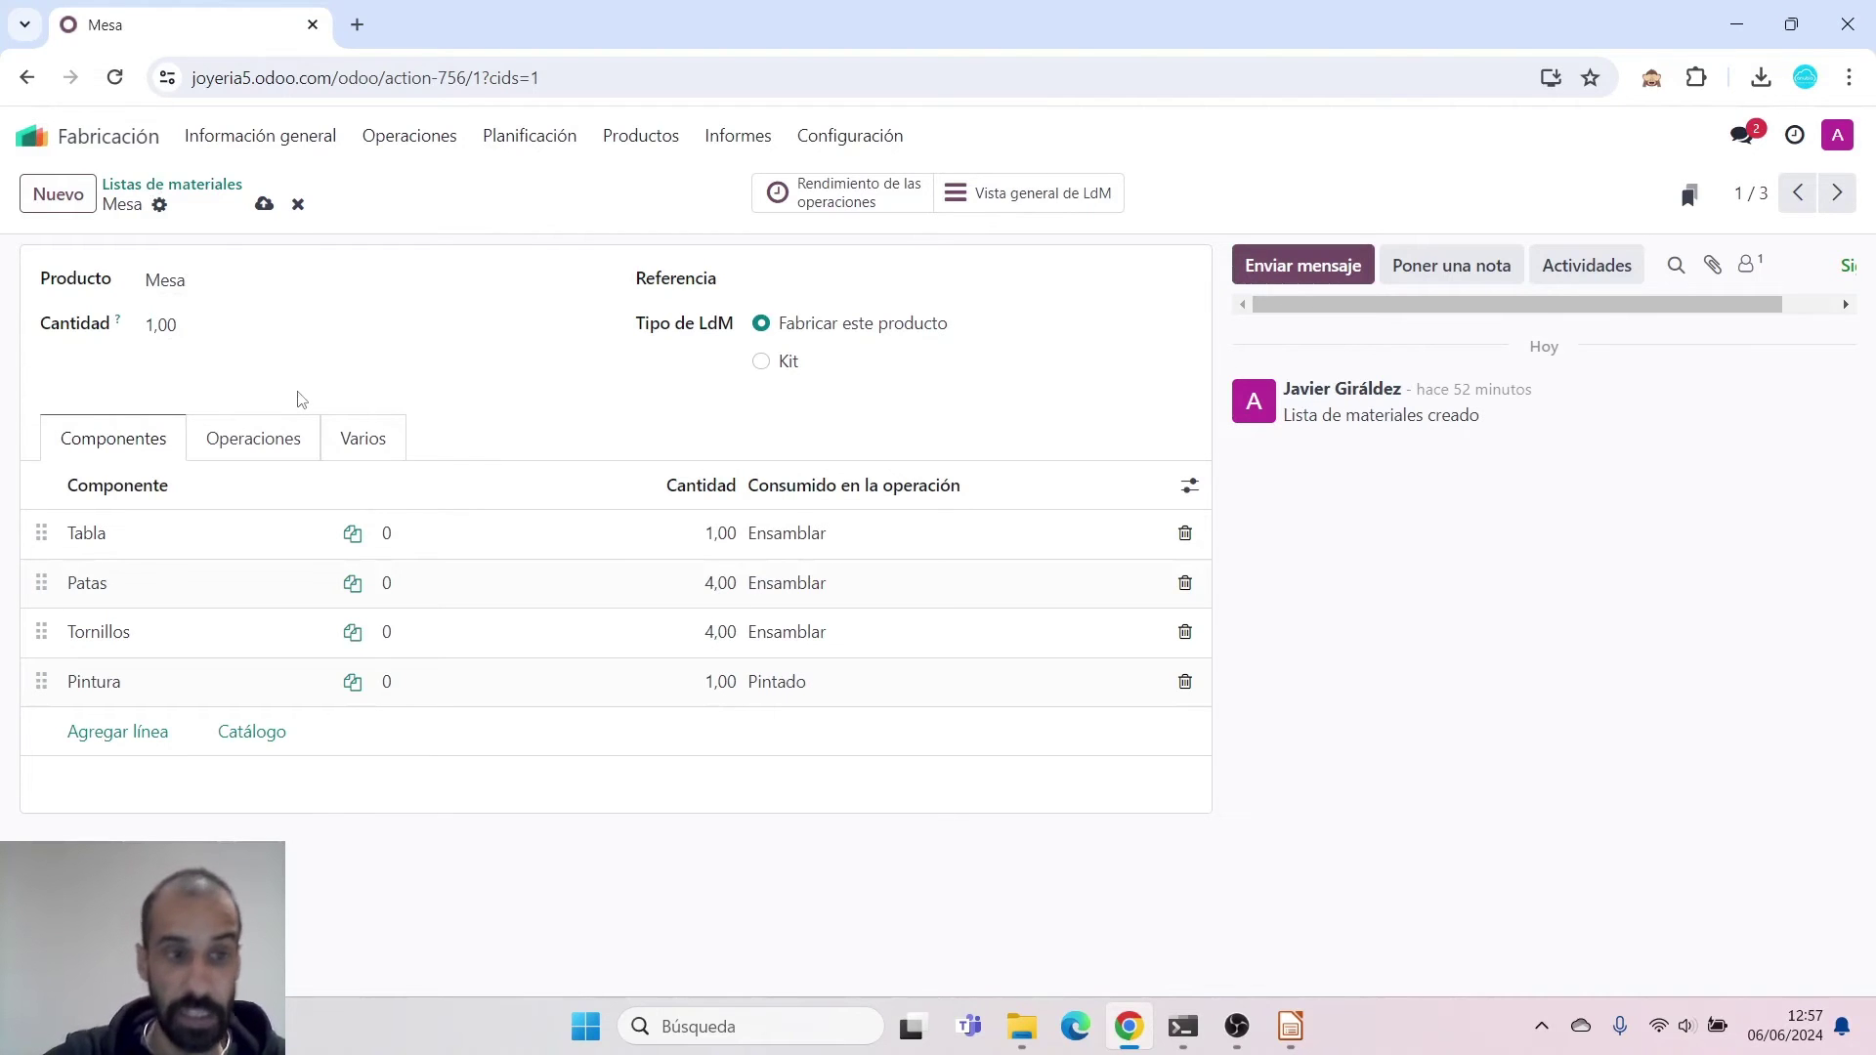
pyautogui.click(253, 441)
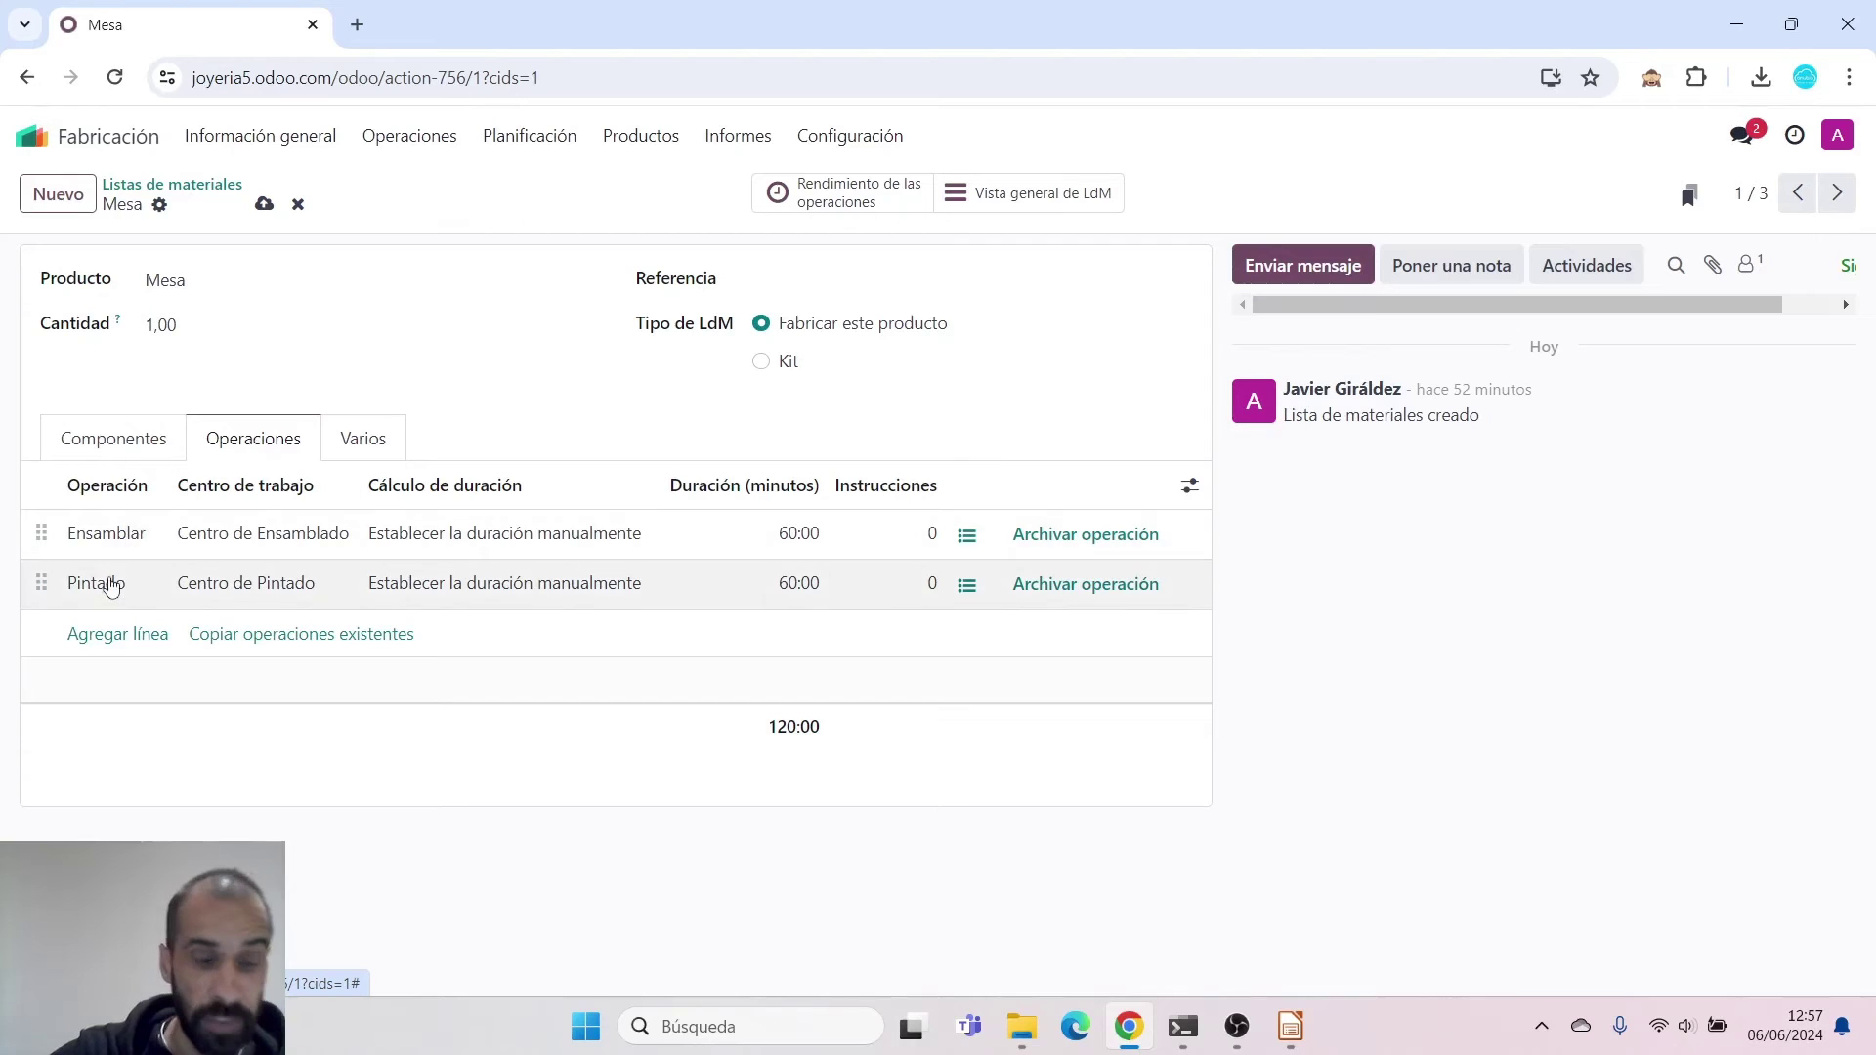
pyautogui.click(123, 446)
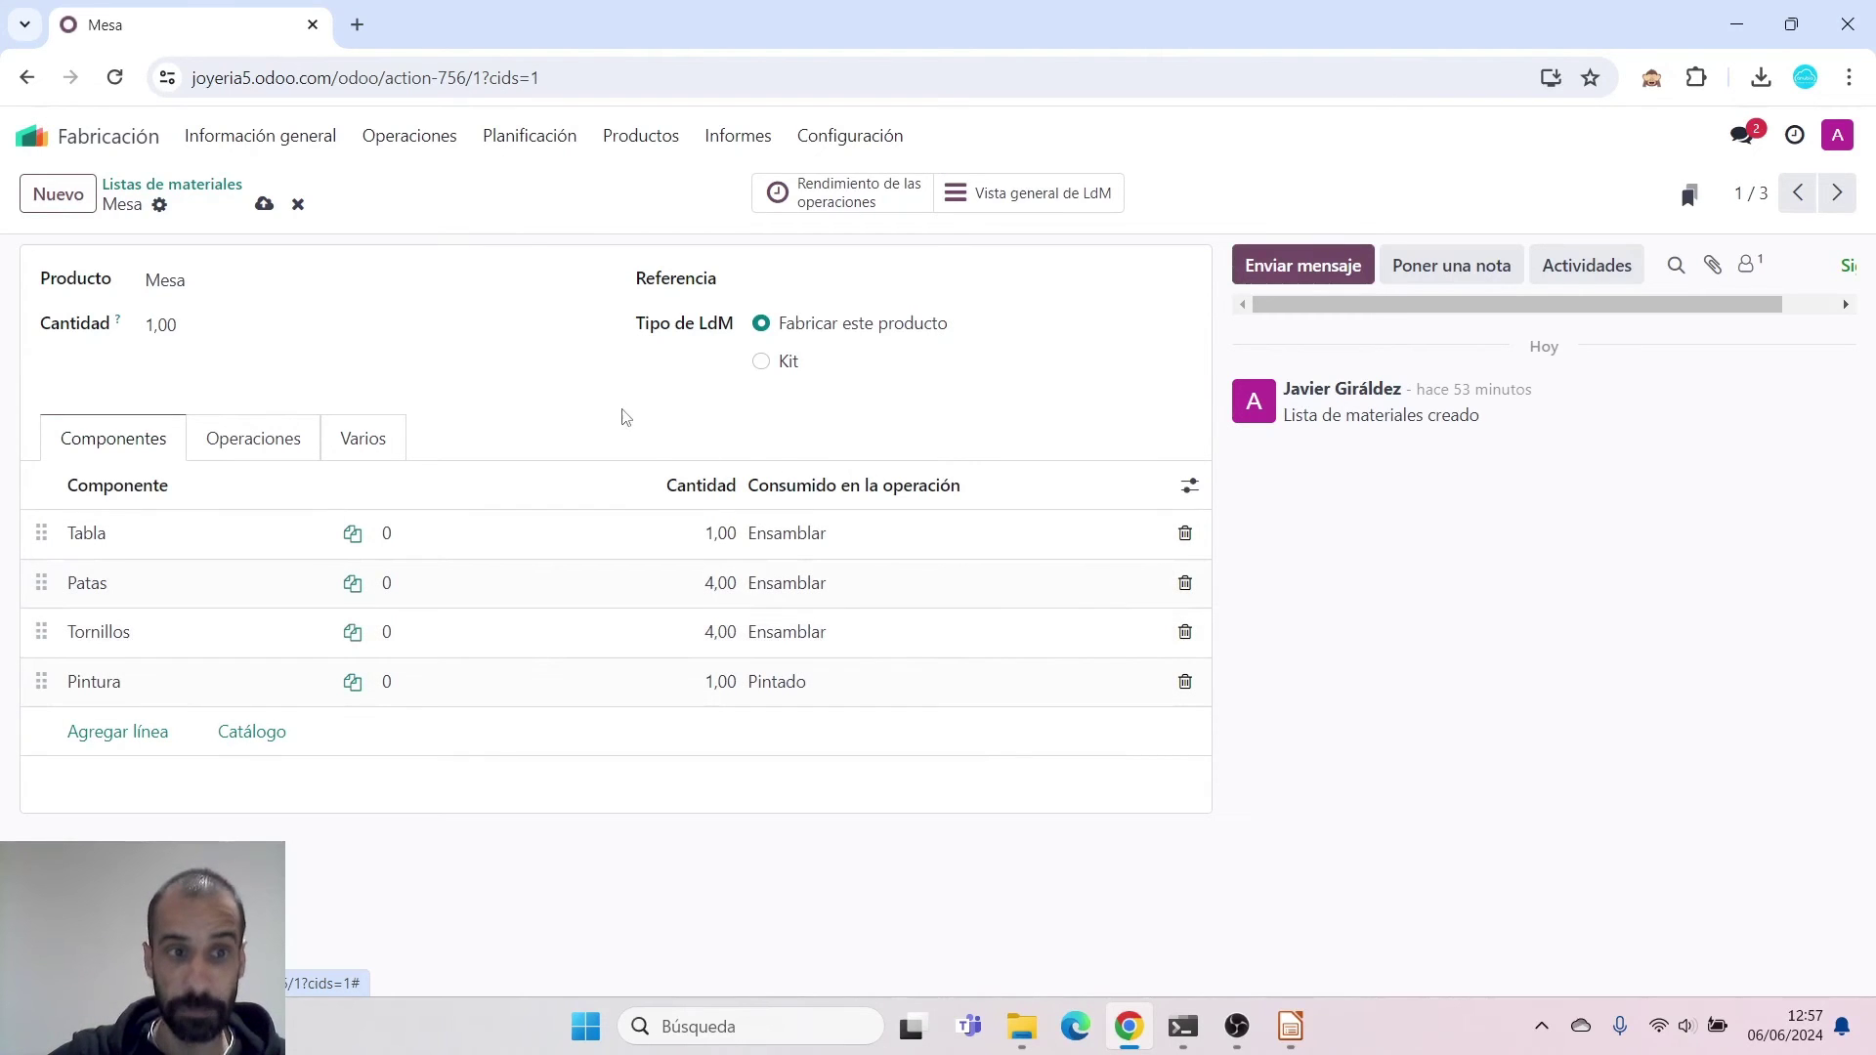
pyautogui.click(266, 206)
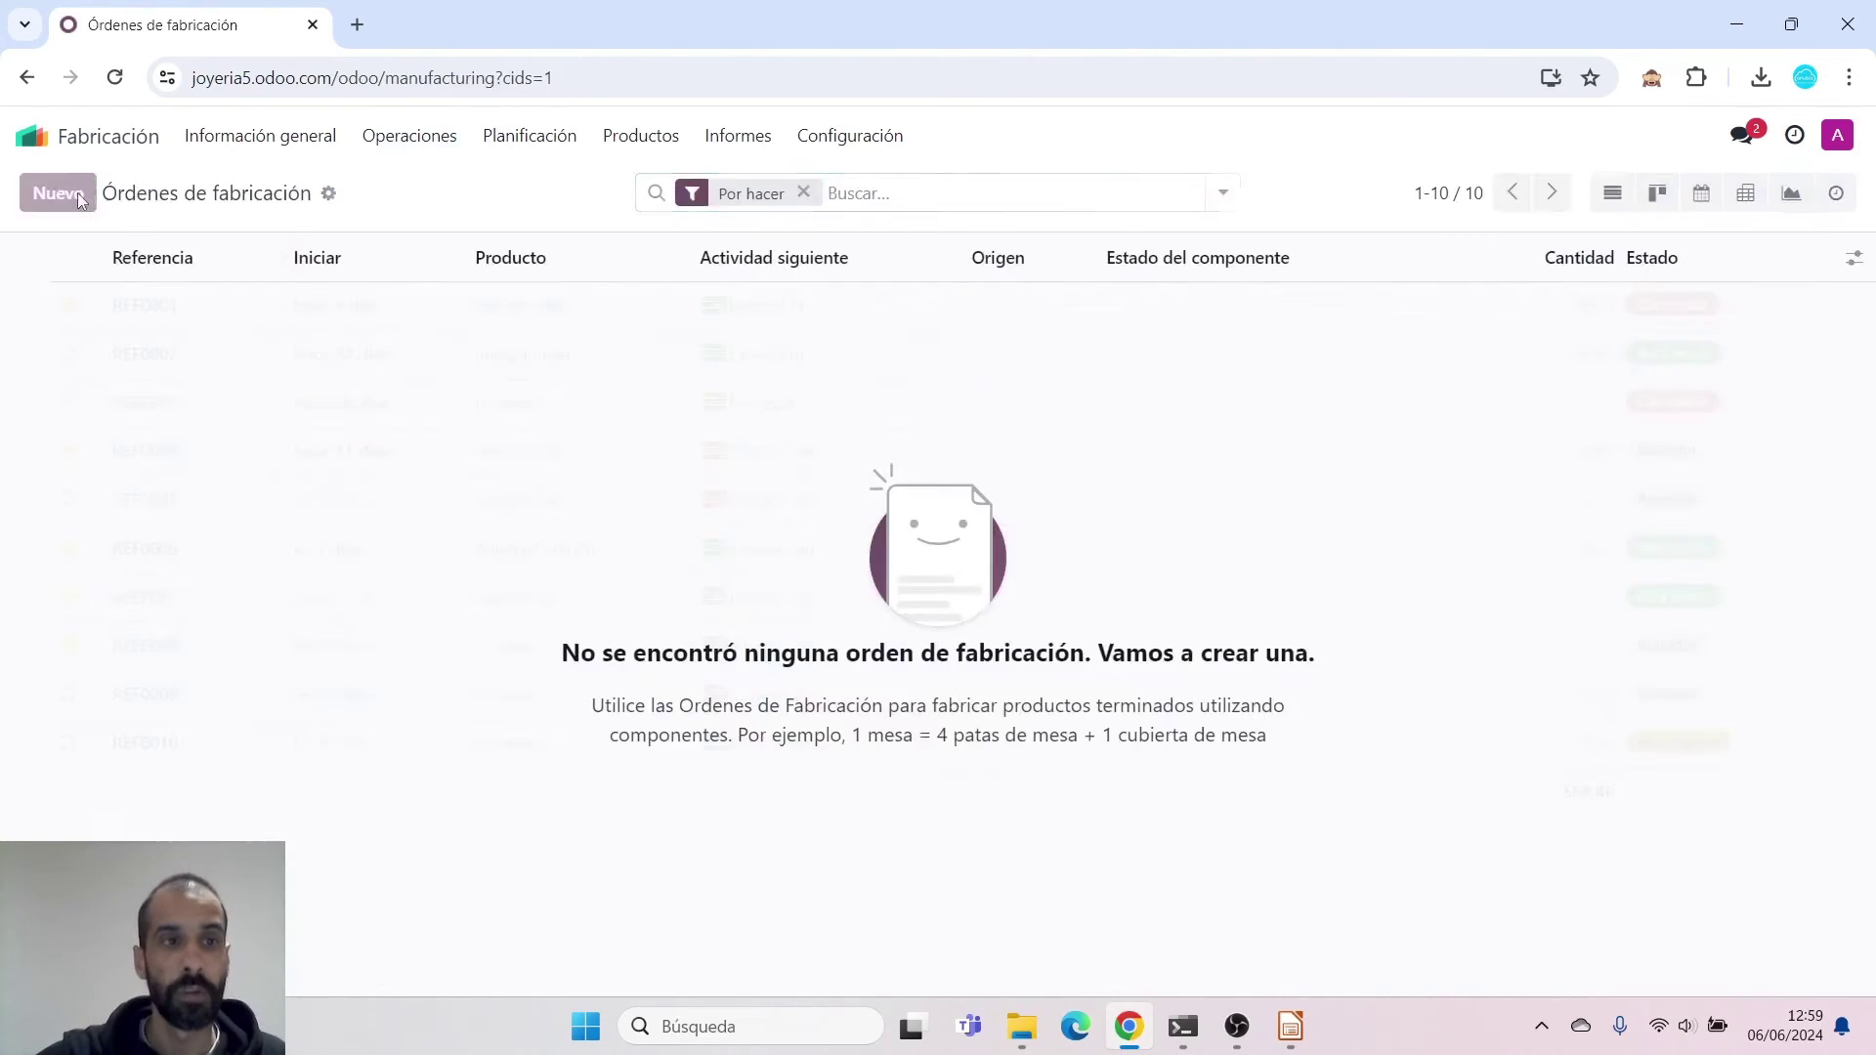
# Create a manufacturing order for 1 unit of Mesa using its bill of materials, and confirm it
pyautogui.click(78, 191)
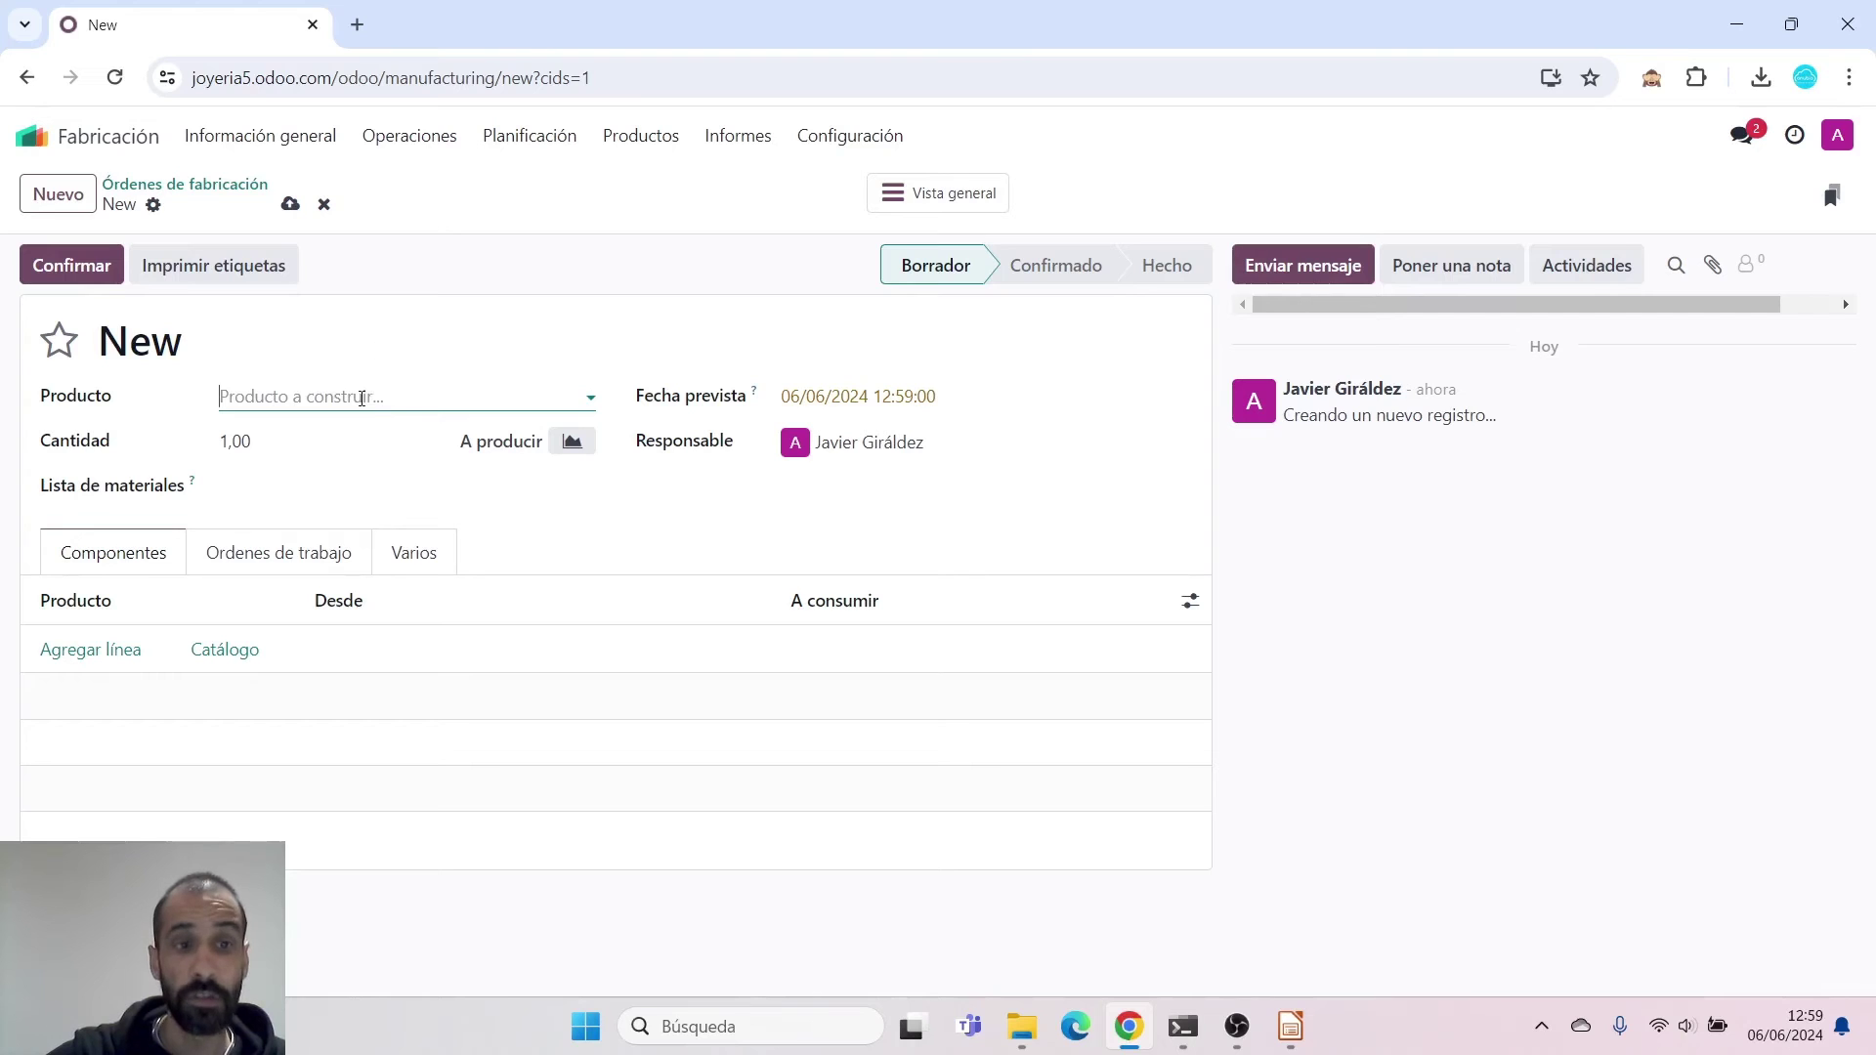
pyautogui.click(373, 403)
pyautogui.click(262, 470)
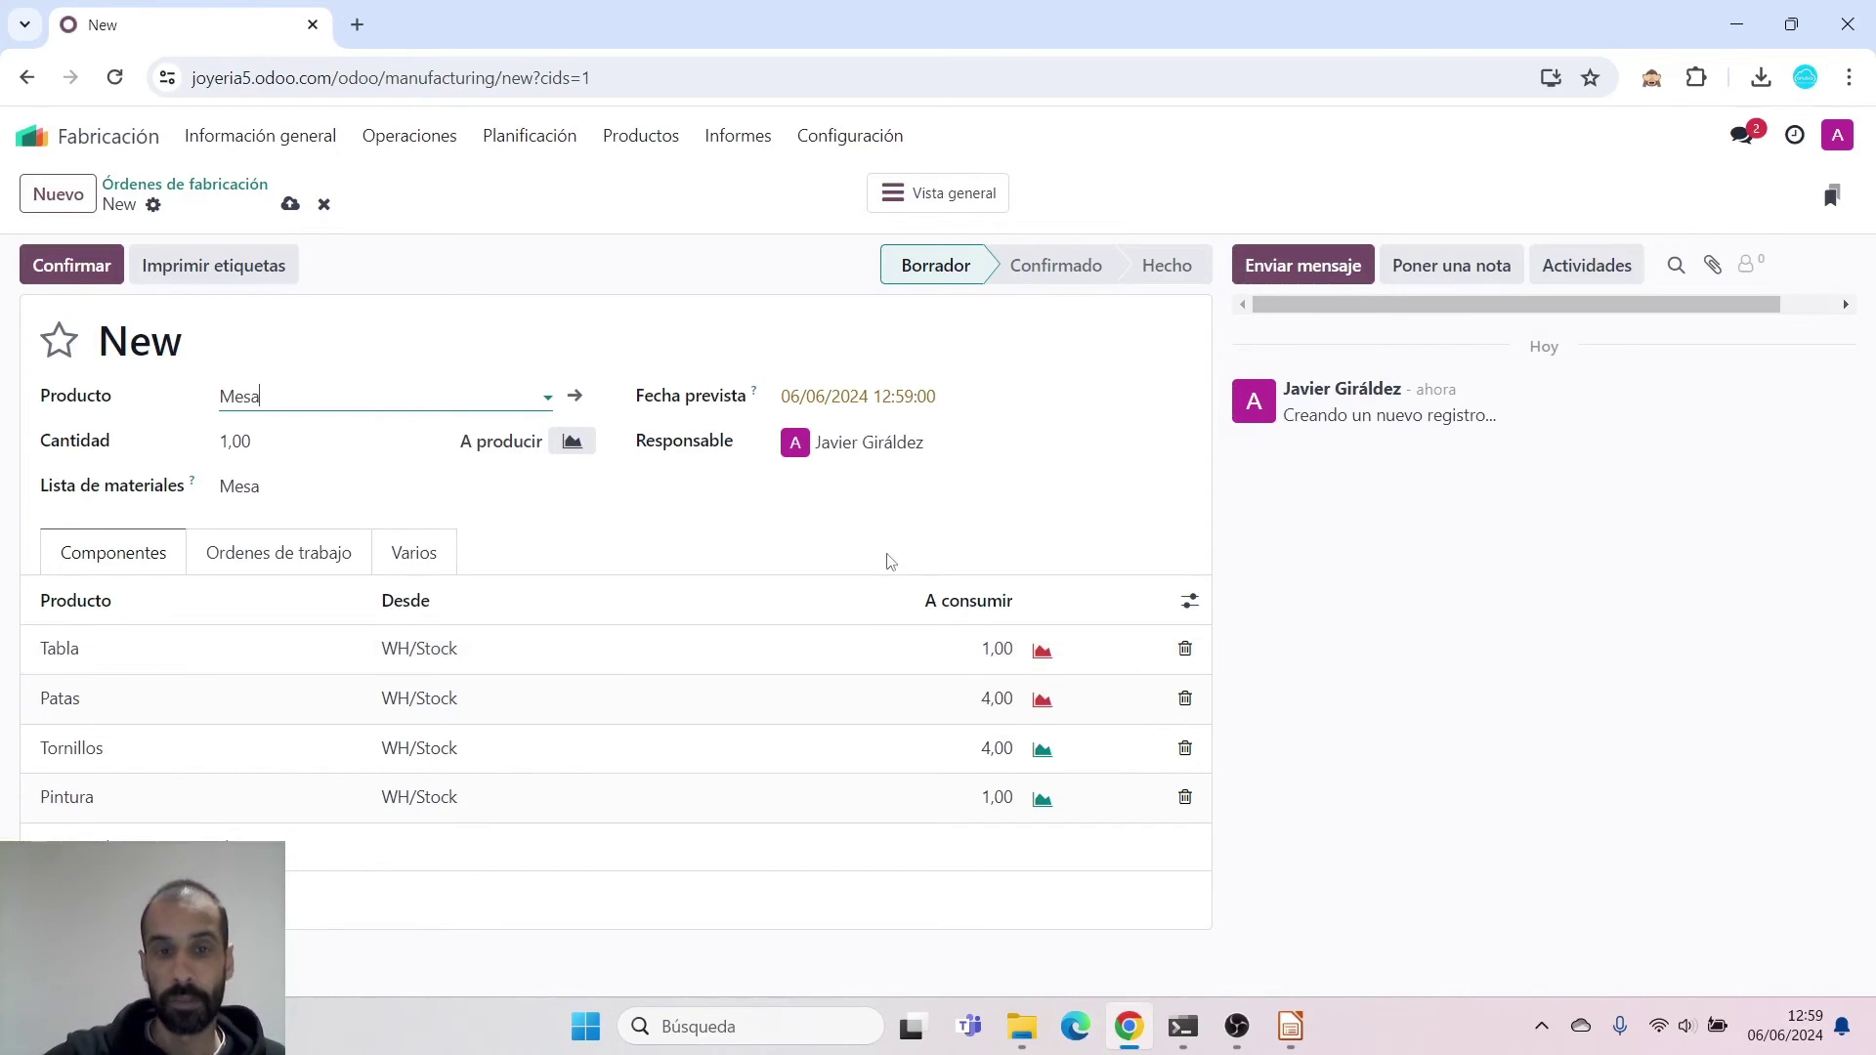
pyautogui.click(90, 274)
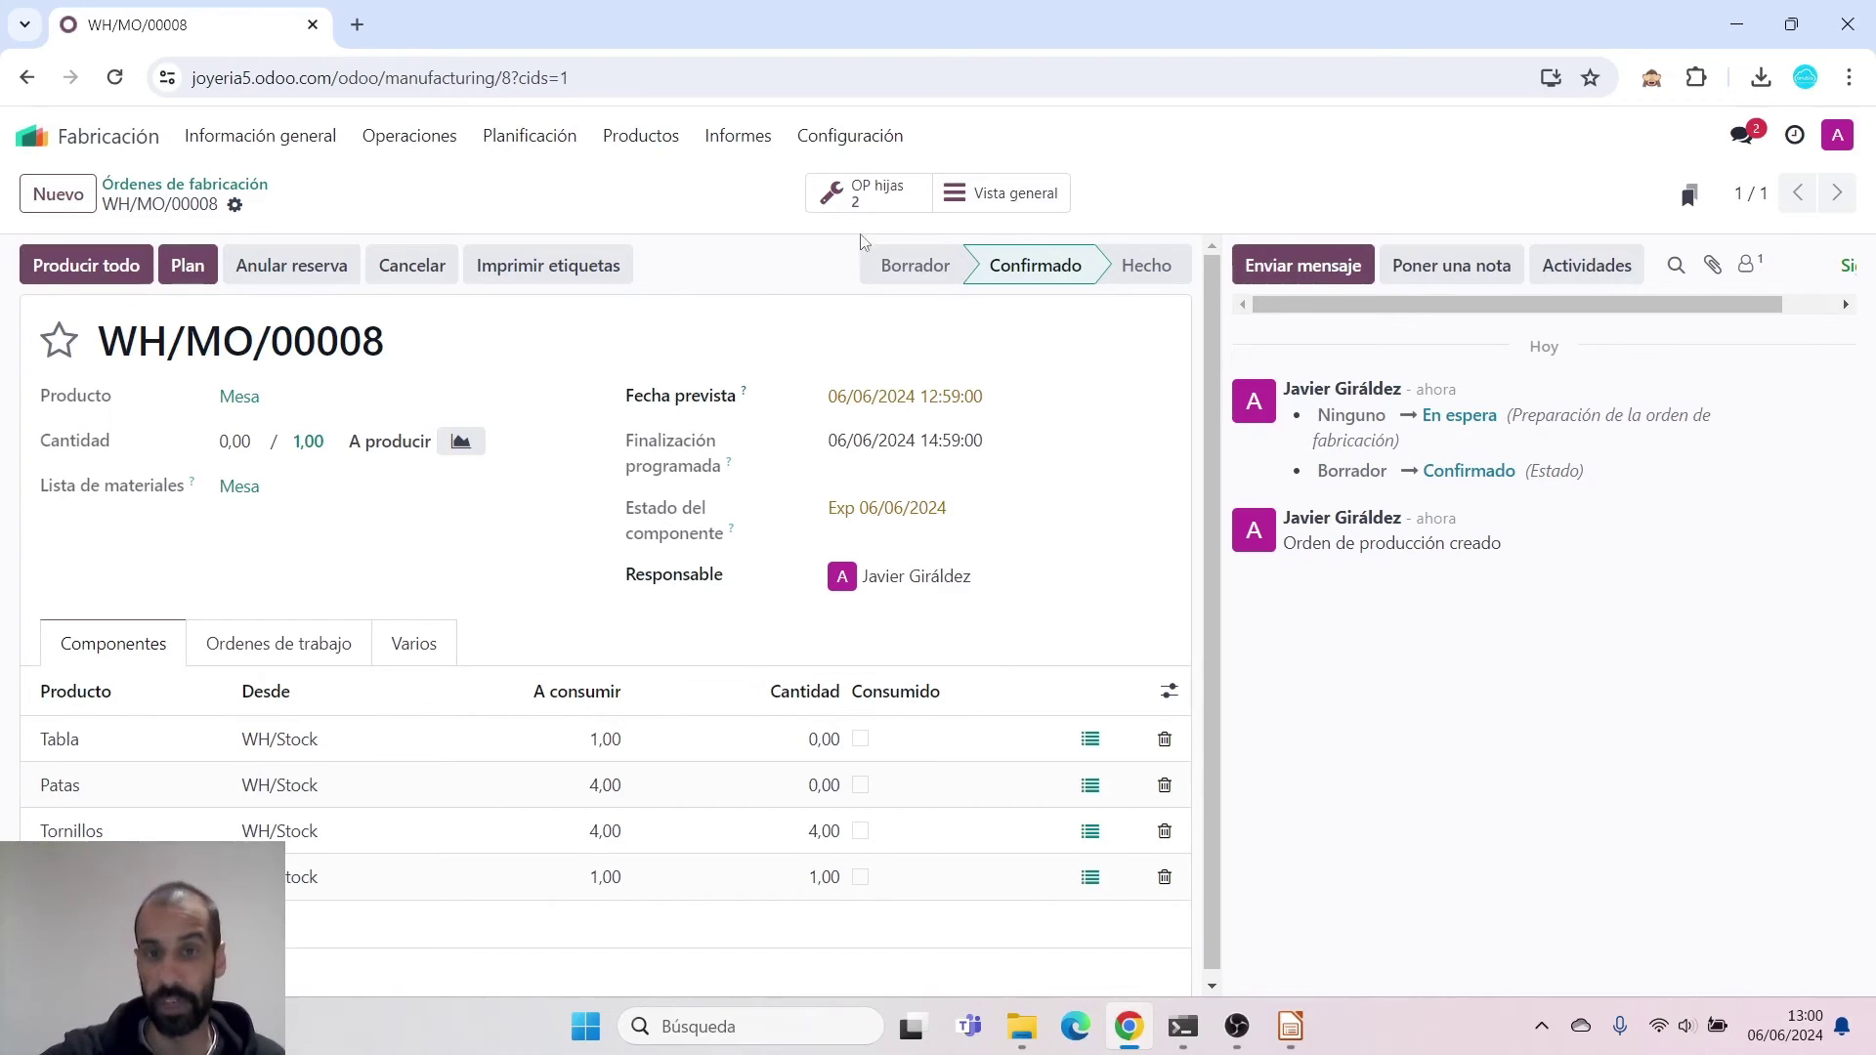
# Check the list of manufacturing orders and inspect the components and work orders of the Patas order
pyautogui.click(442, 139)
pyautogui.click(465, 186)
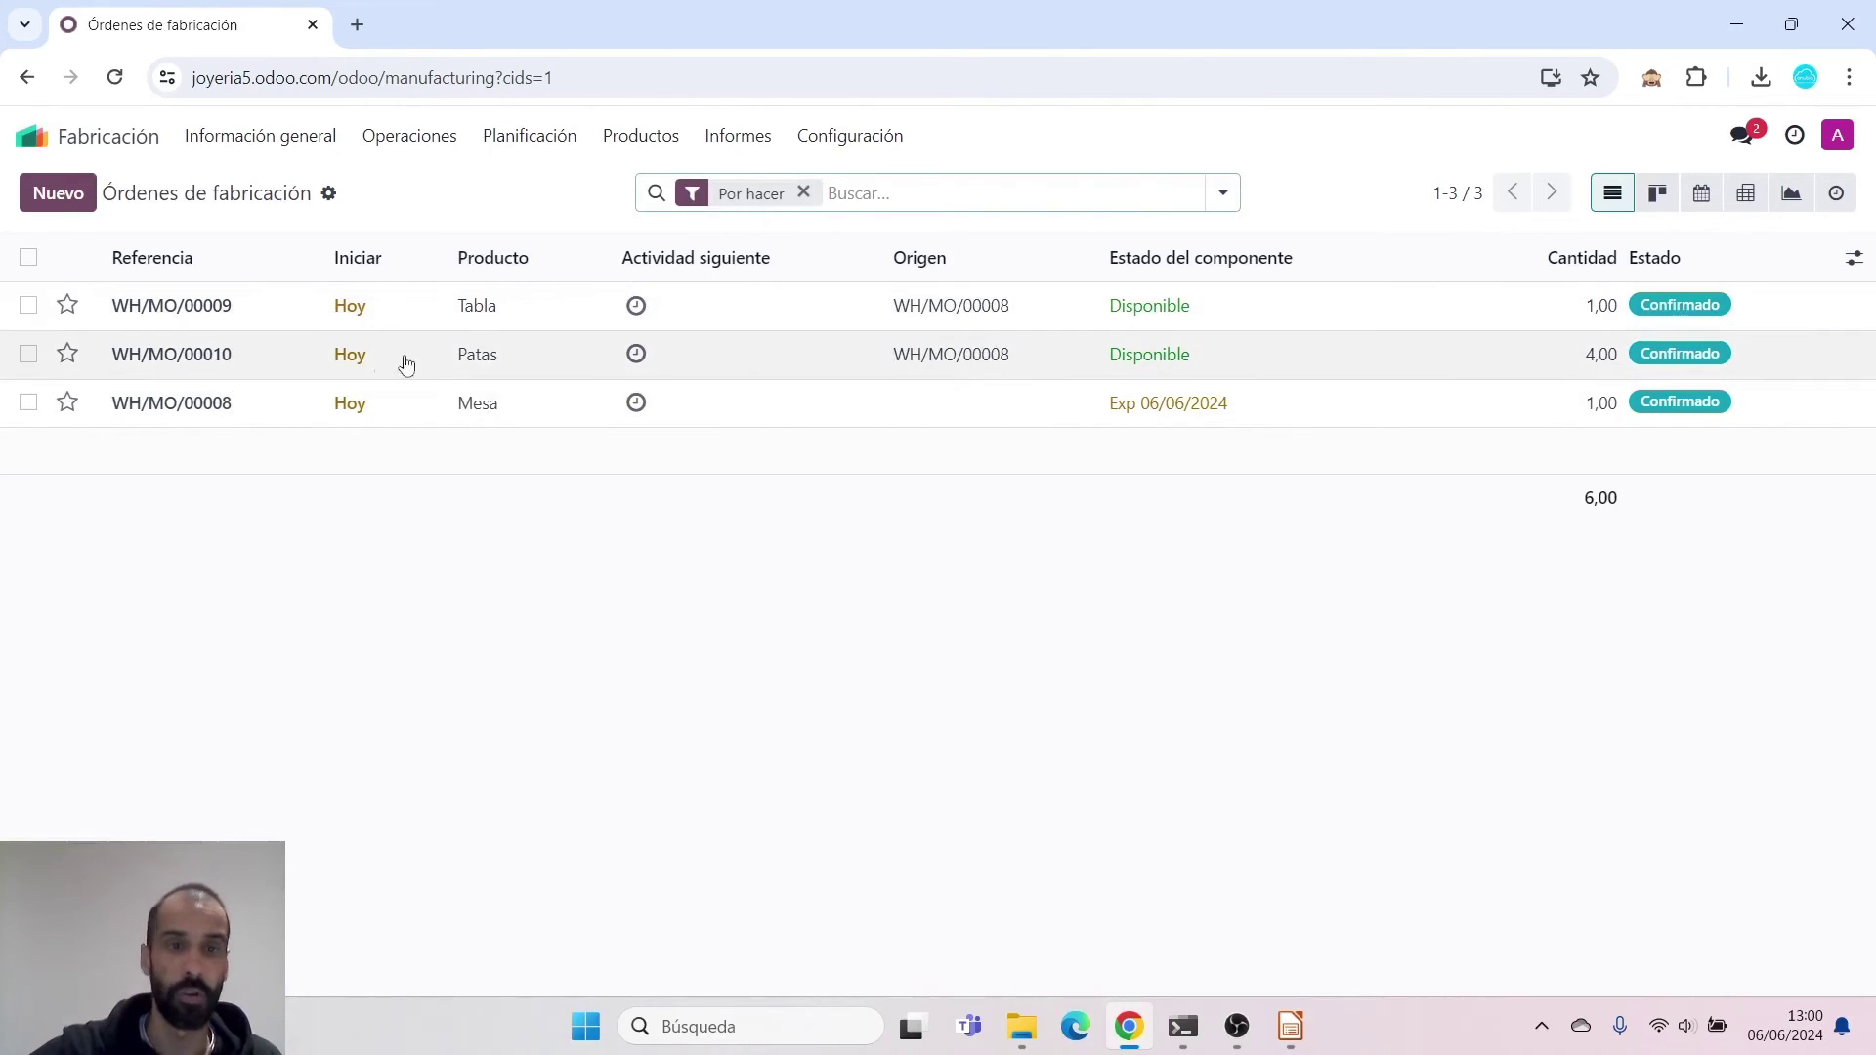
pyautogui.click(278, 358)
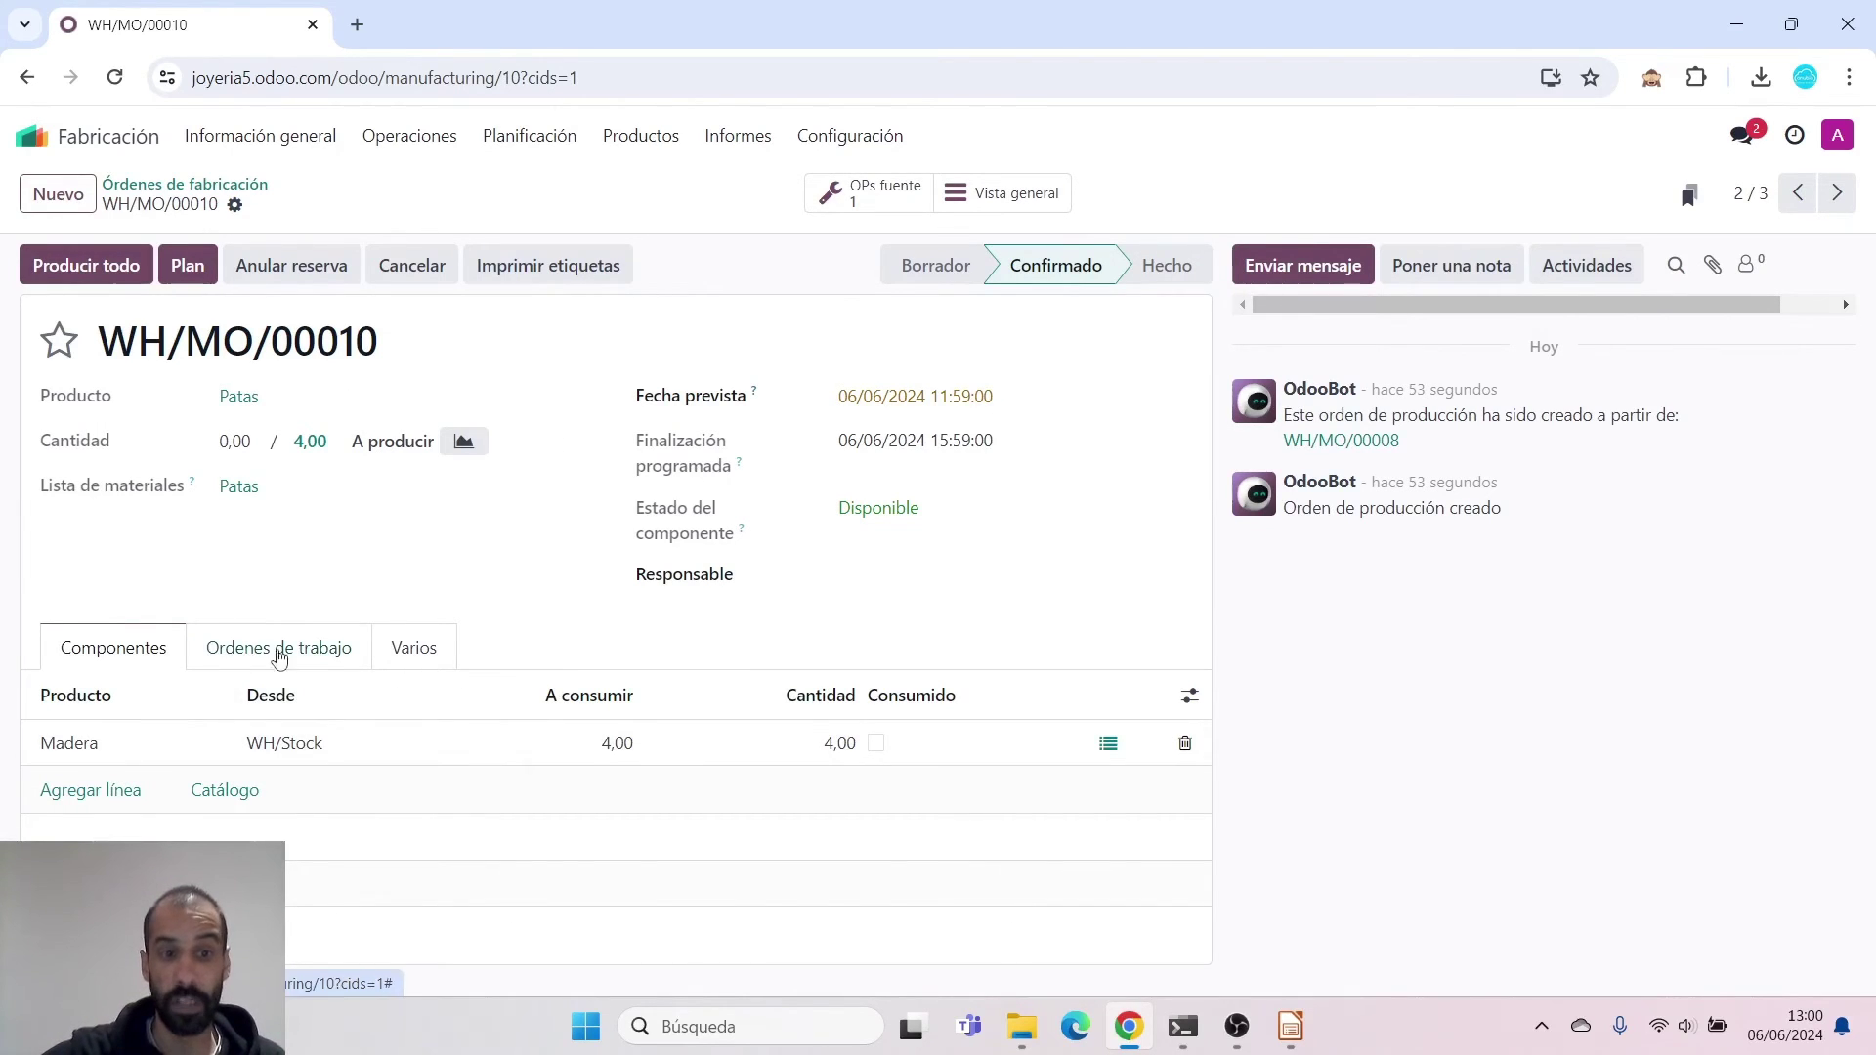
pyautogui.click(314, 654)
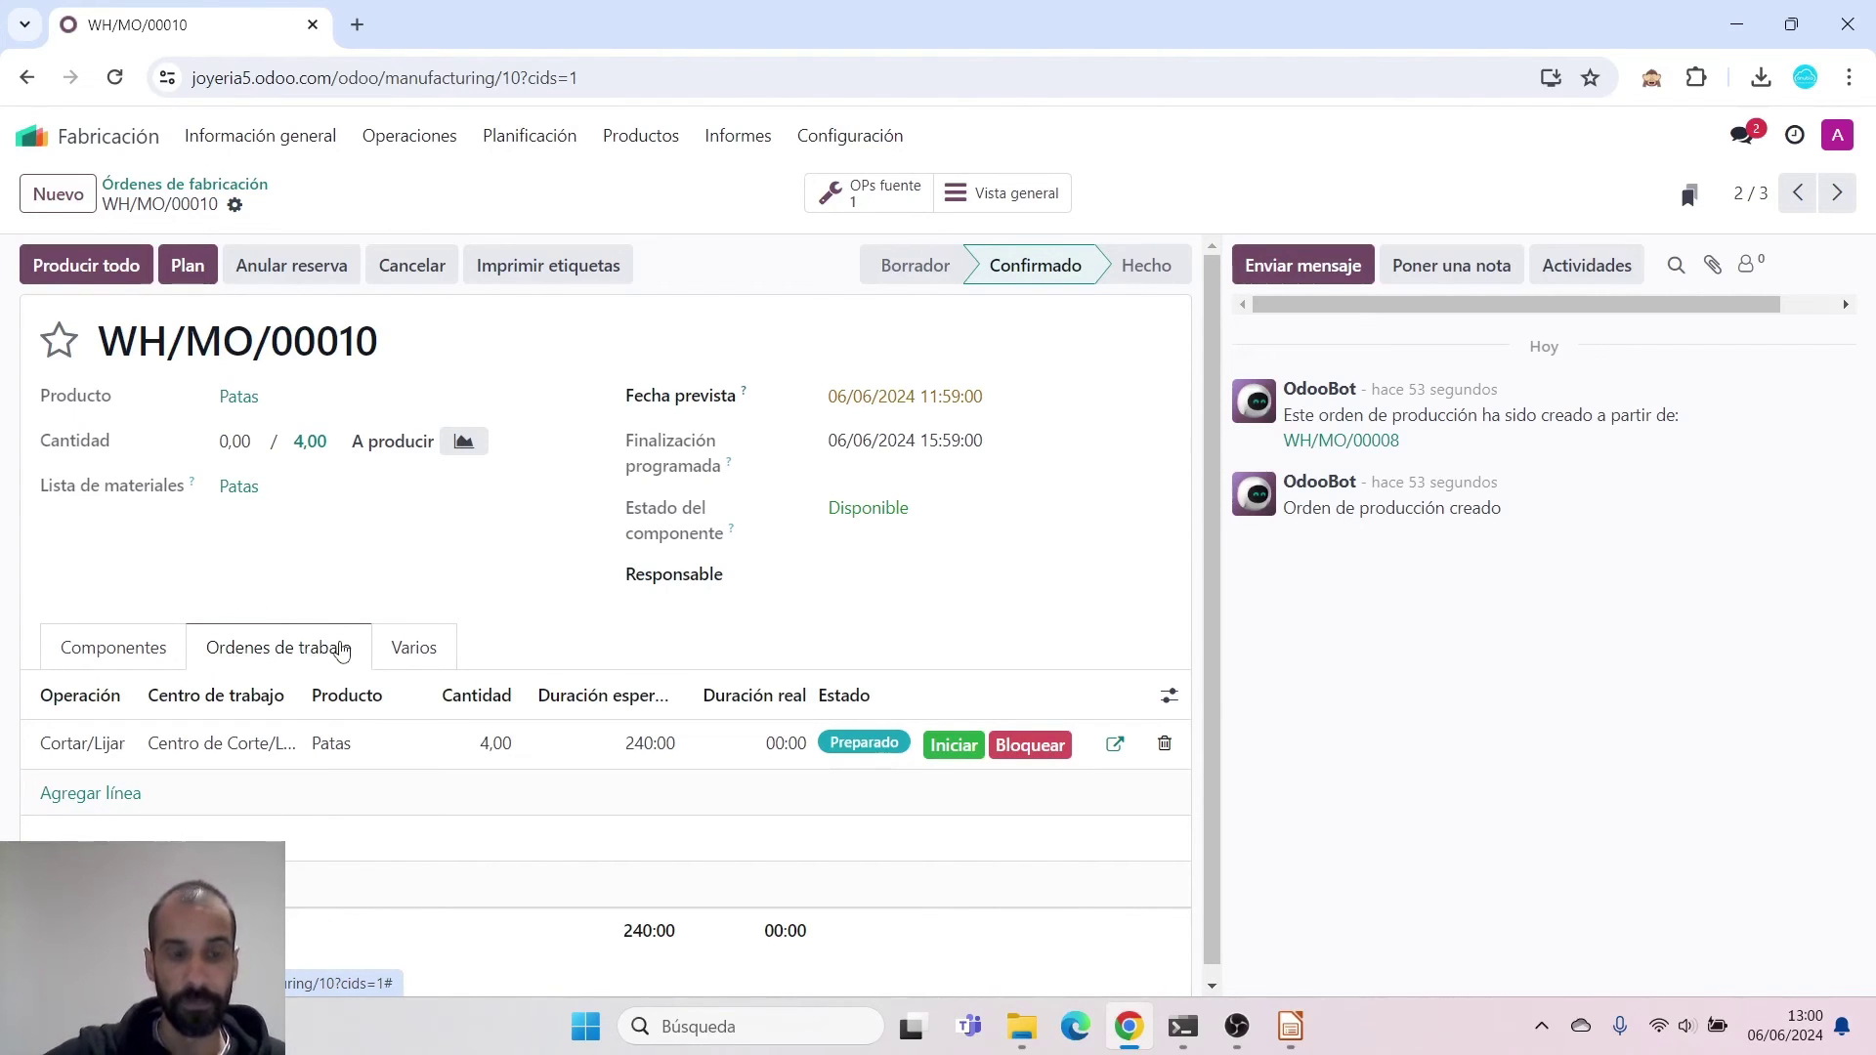
# Review the list of all work orders and the work center overview for pending work
pyautogui.click(418, 137)
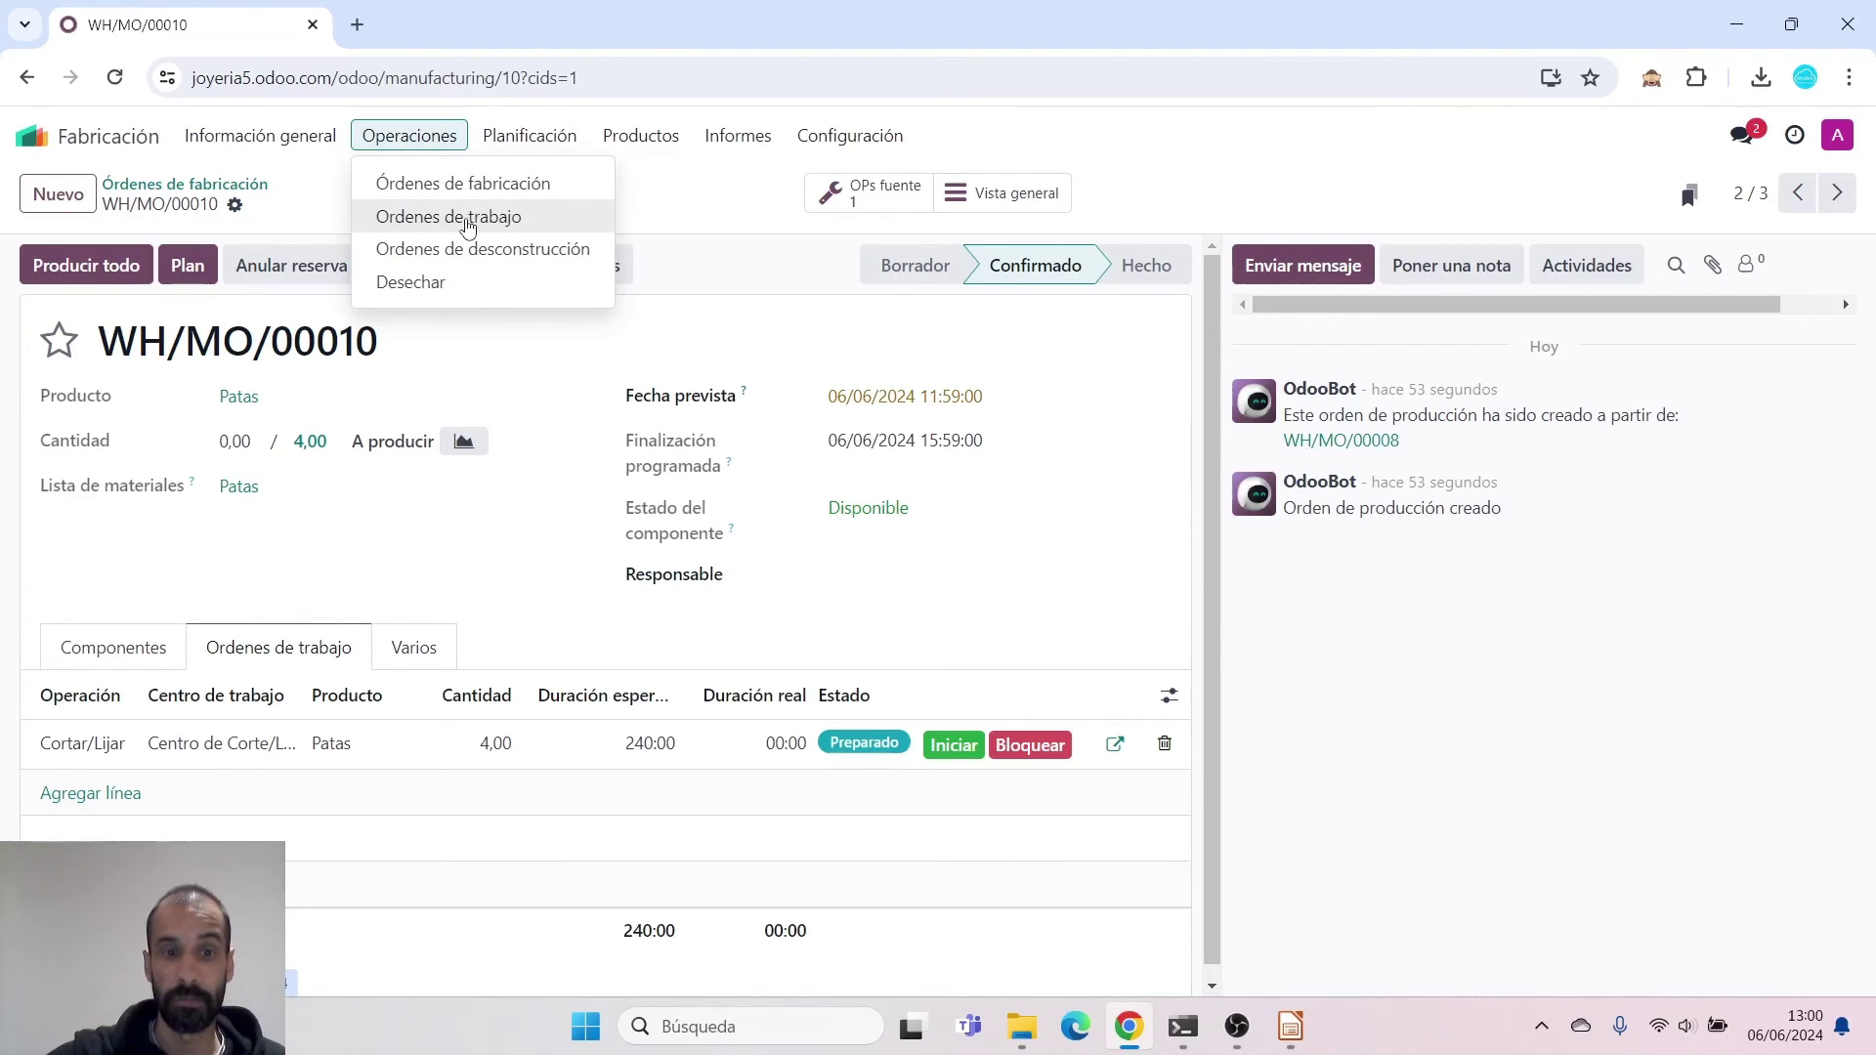
pyautogui.click(523, 633)
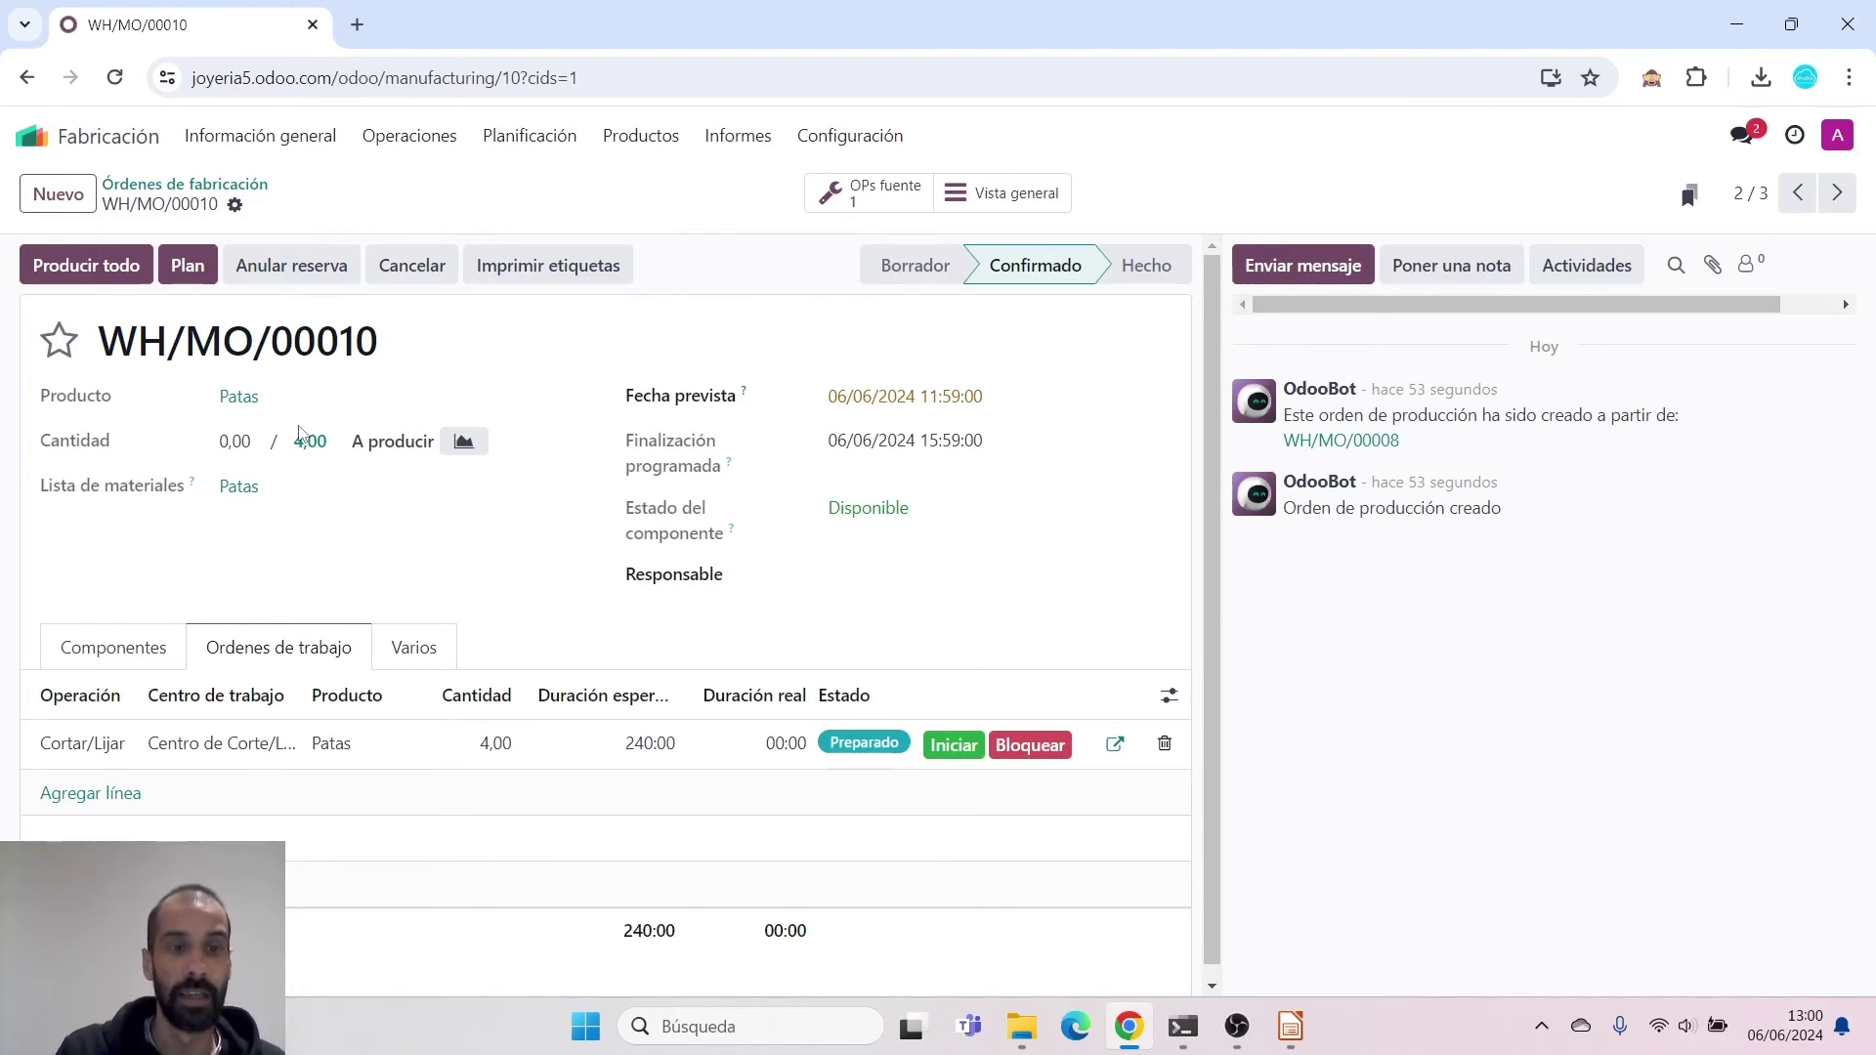
pyautogui.click(415, 138)
pyautogui.click(497, 221)
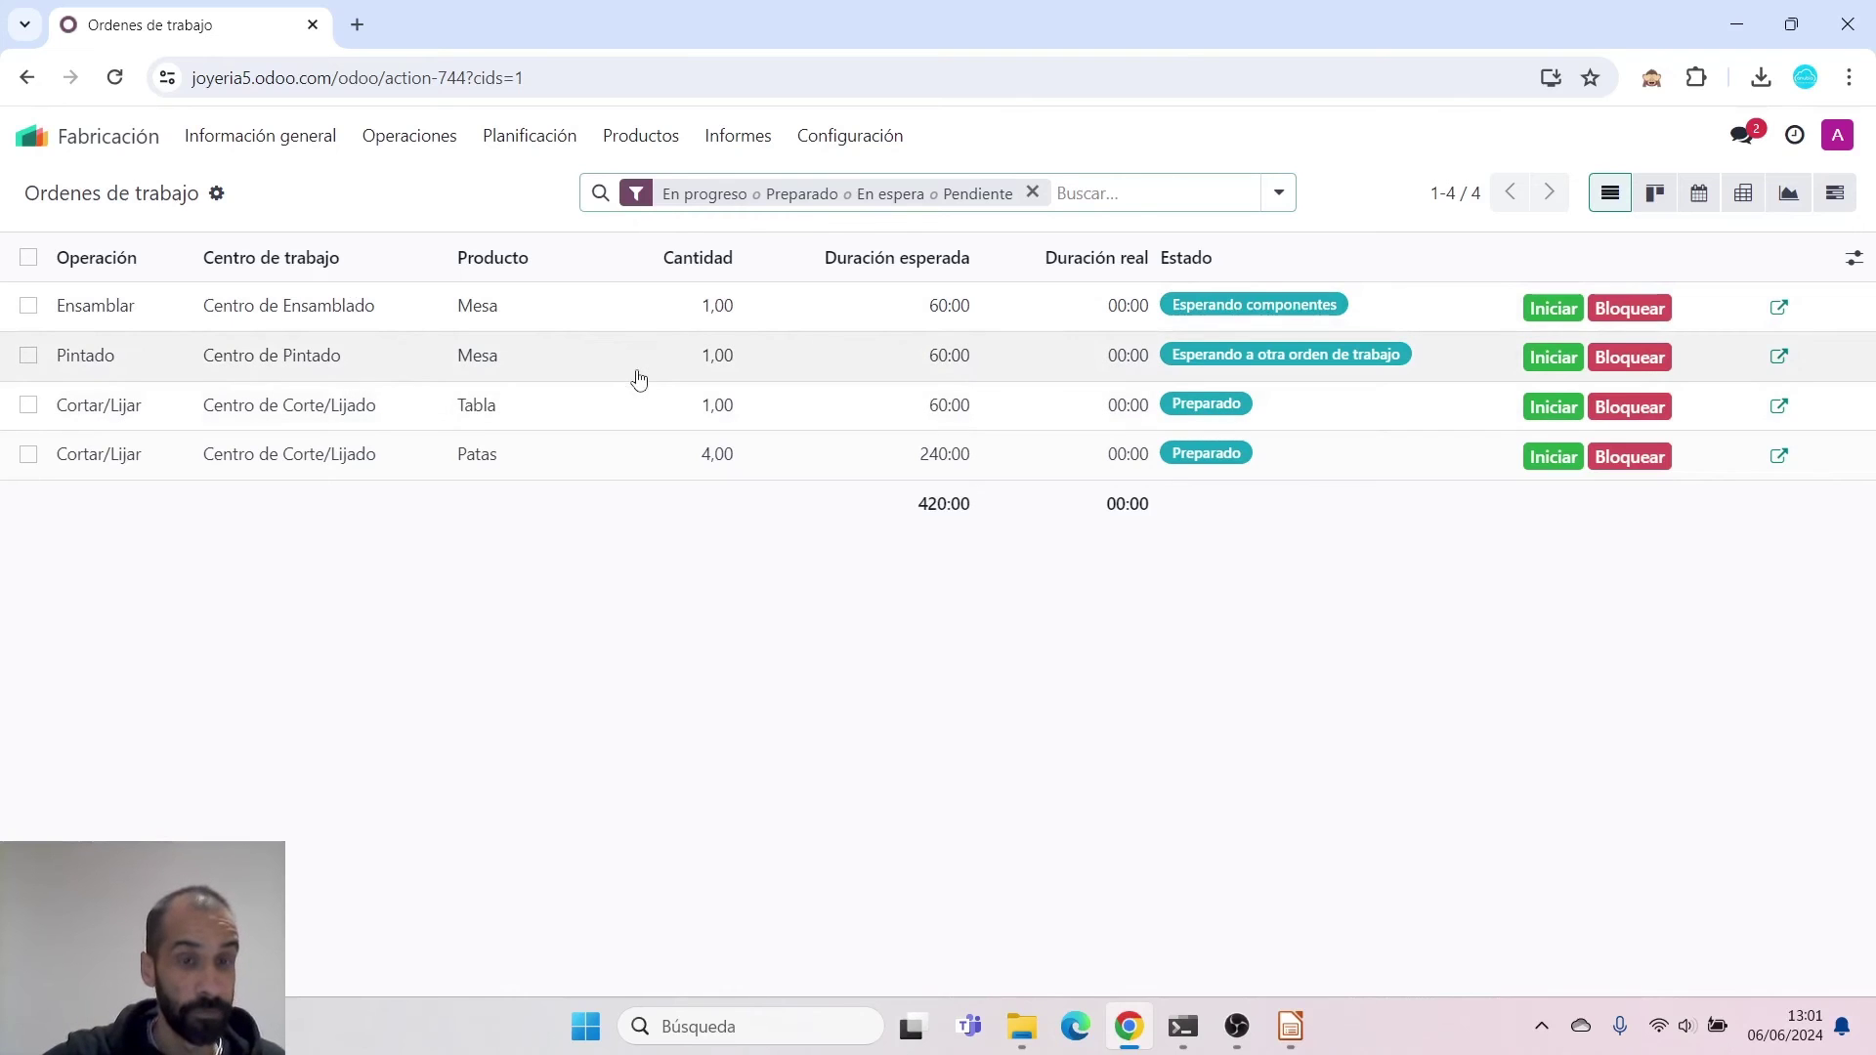
pyautogui.click(423, 140)
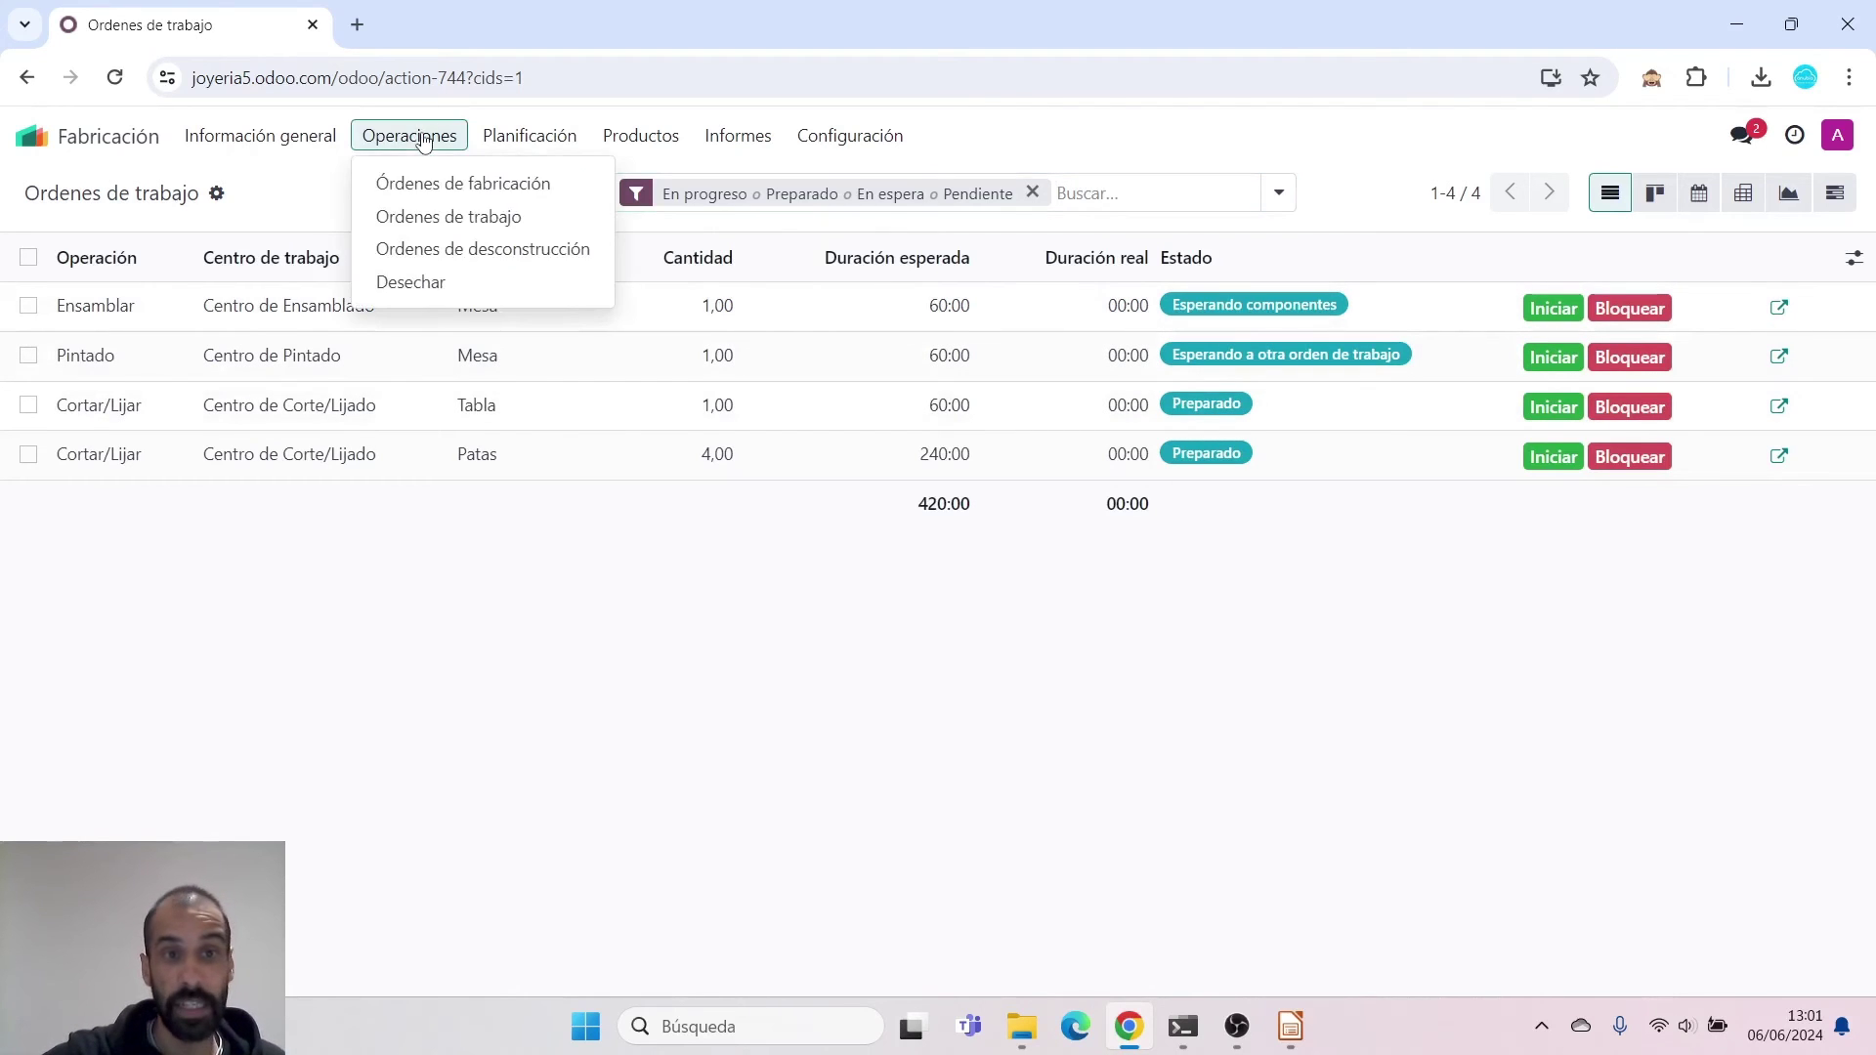
pyautogui.click(273, 137)
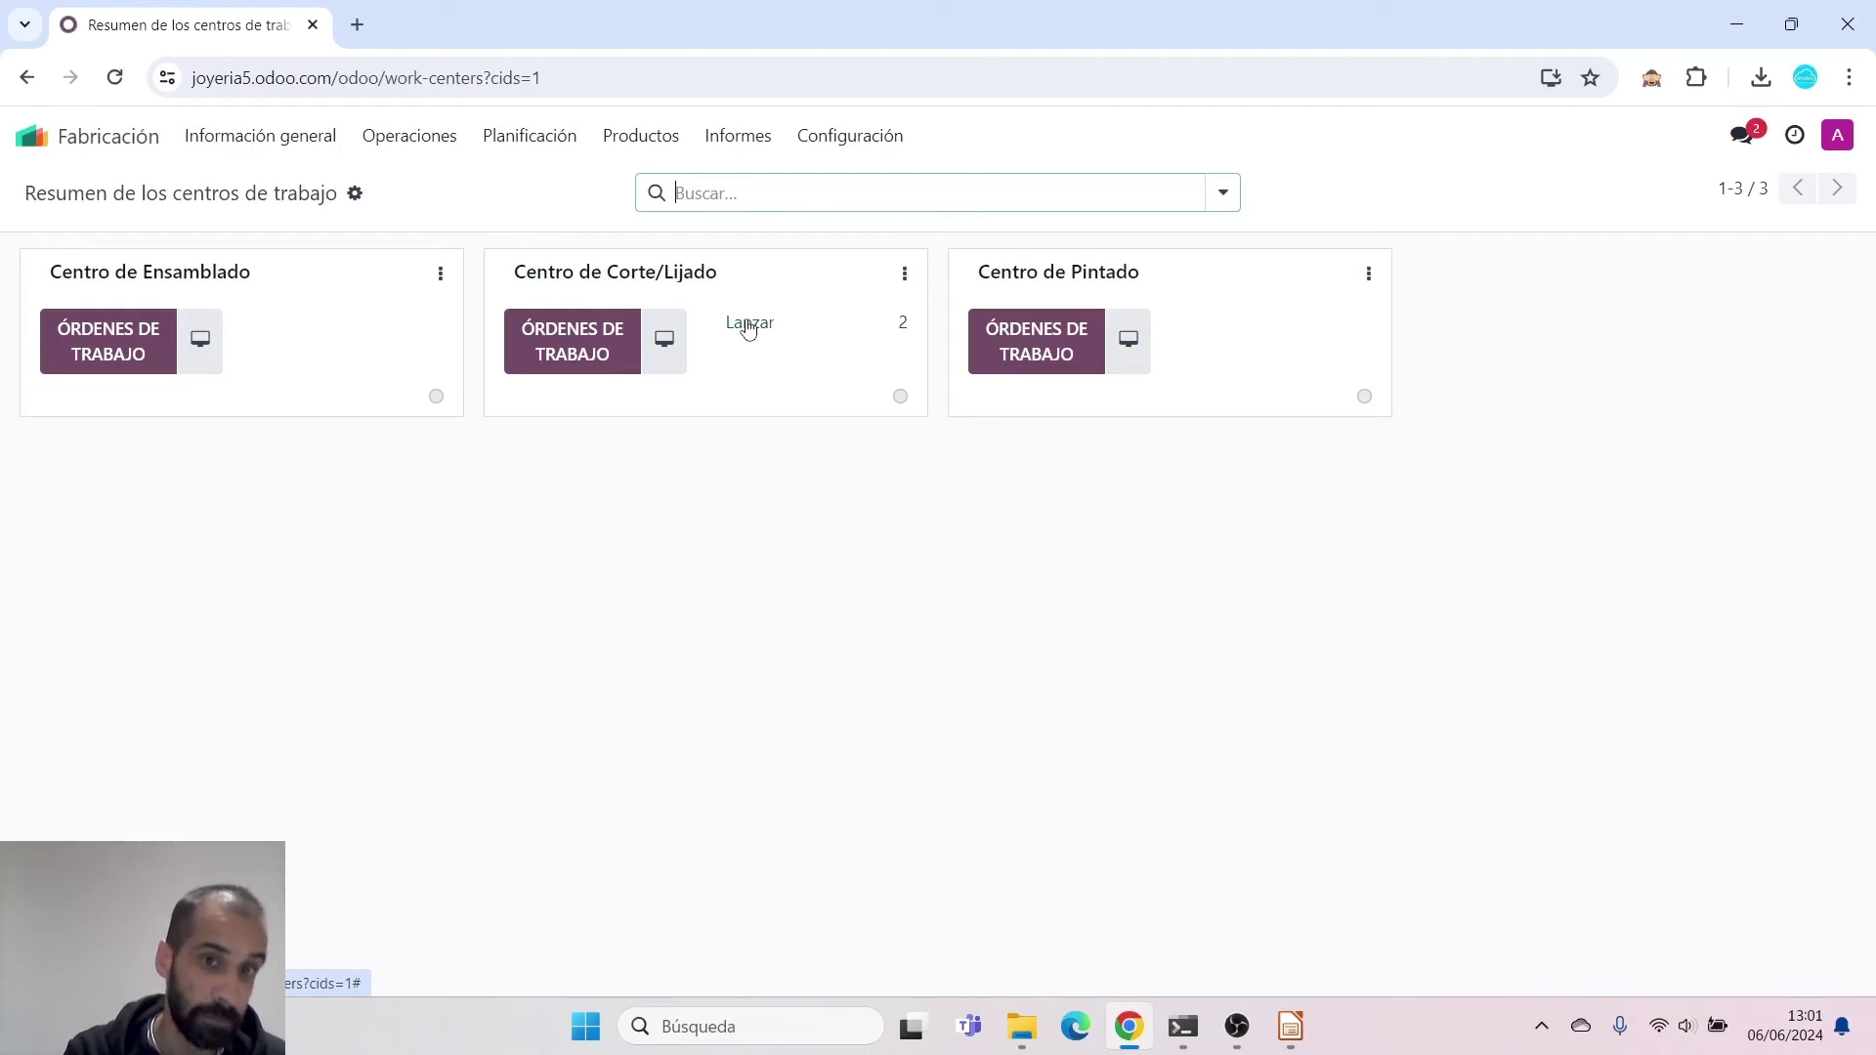
# In the Tabla manufacturing order, start the Cortar/Lijar work order, pause it, resume it and mark it as done
pyautogui.click(406, 141)
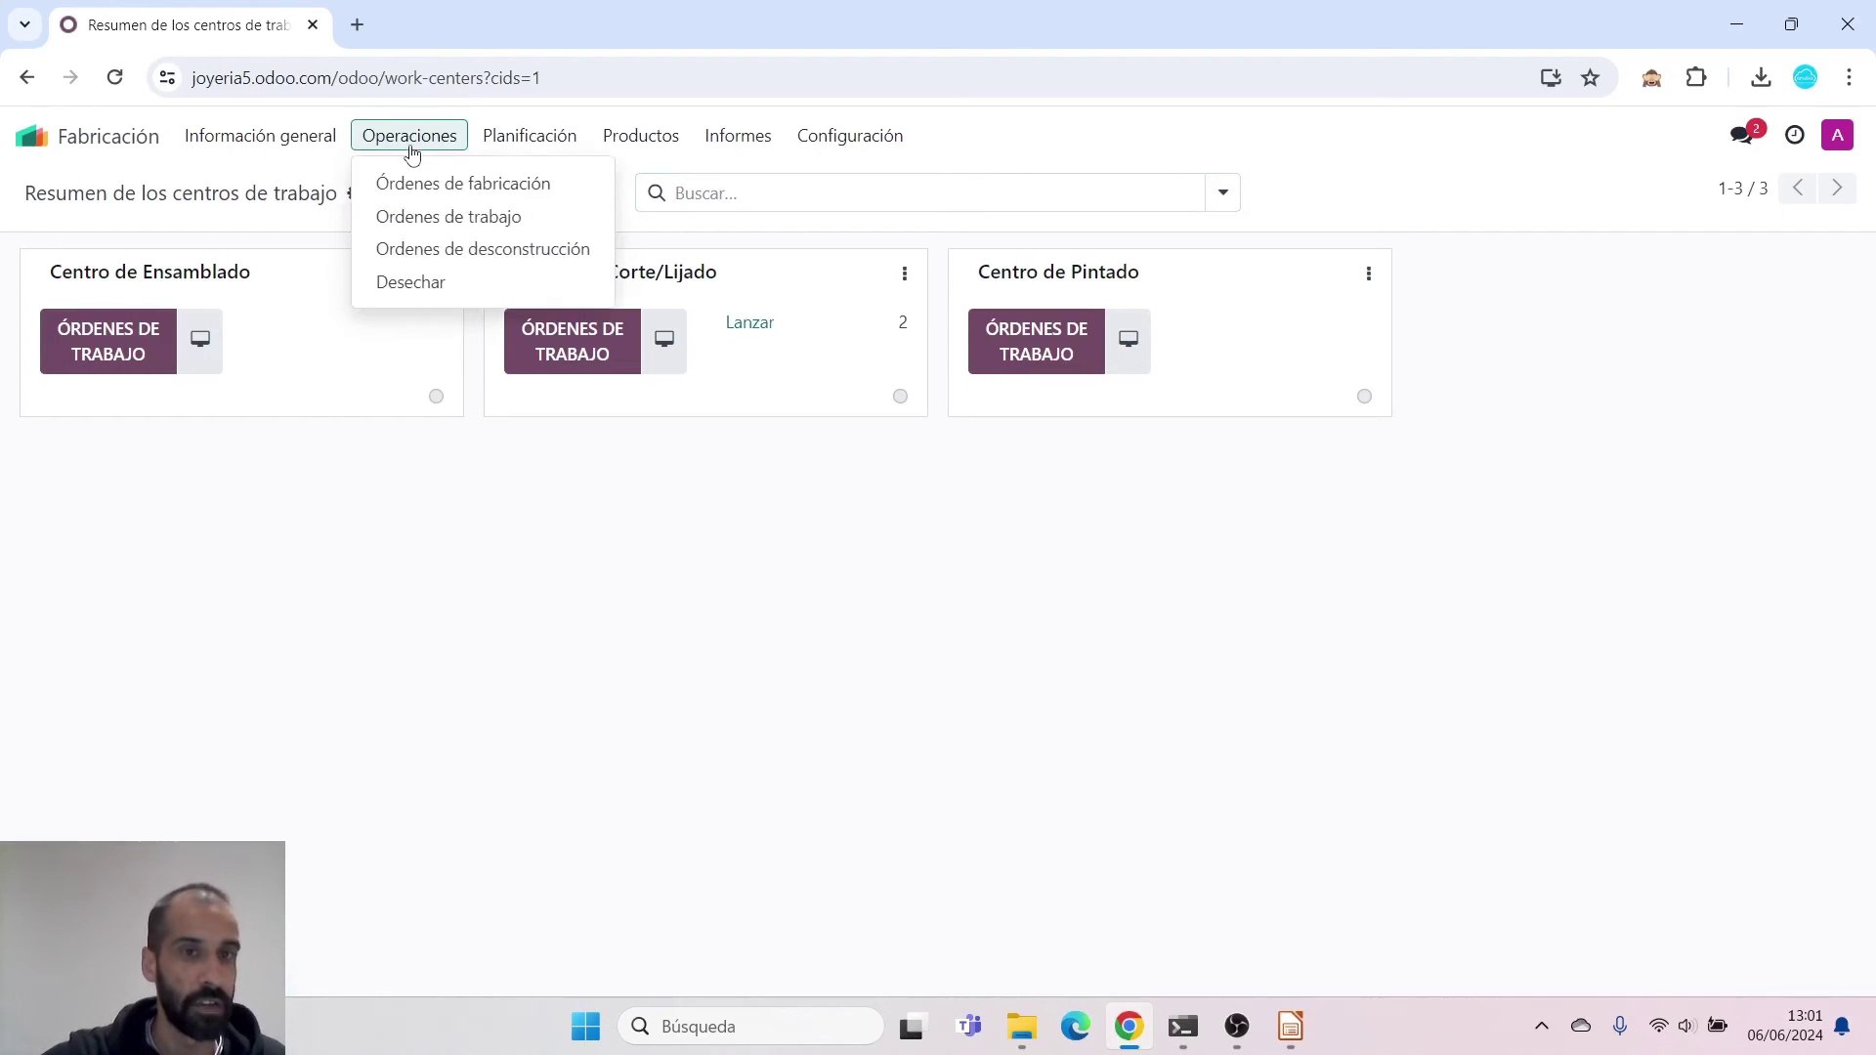
pyautogui.click(479, 185)
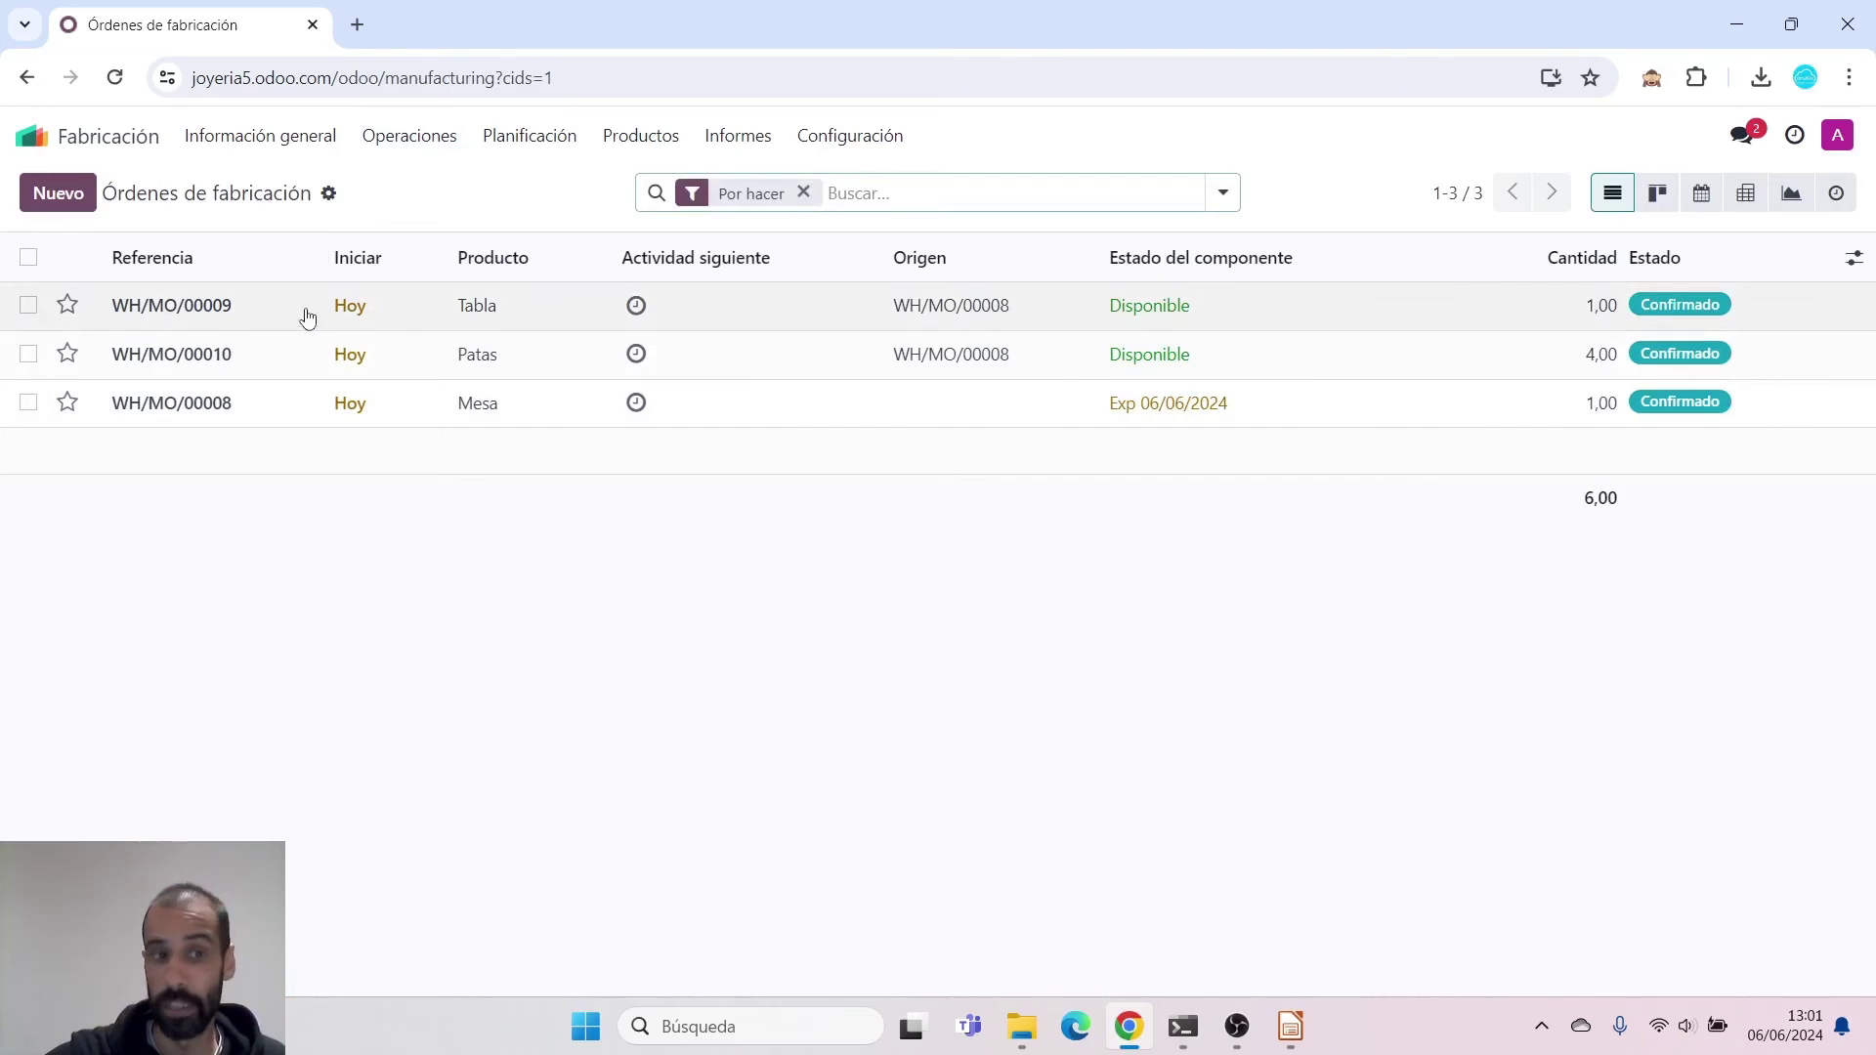
pyautogui.click(307, 316)
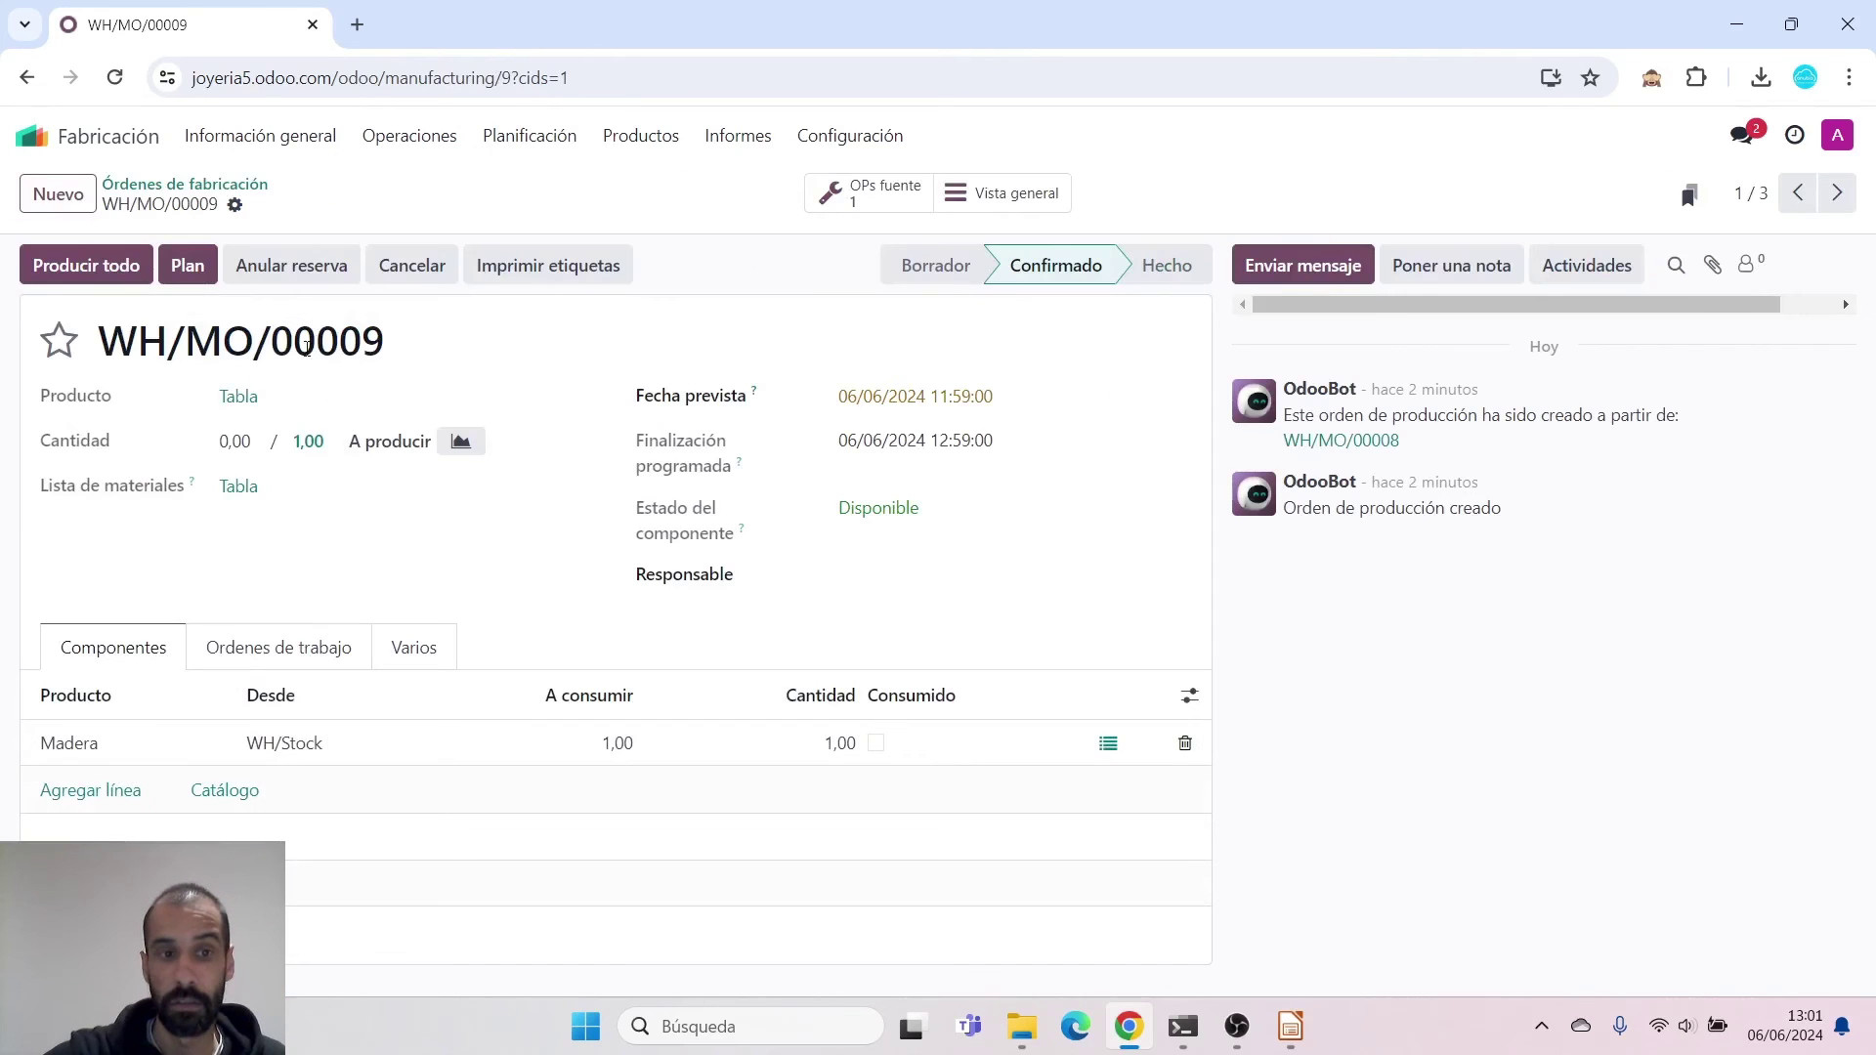
pyautogui.click(316, 655)
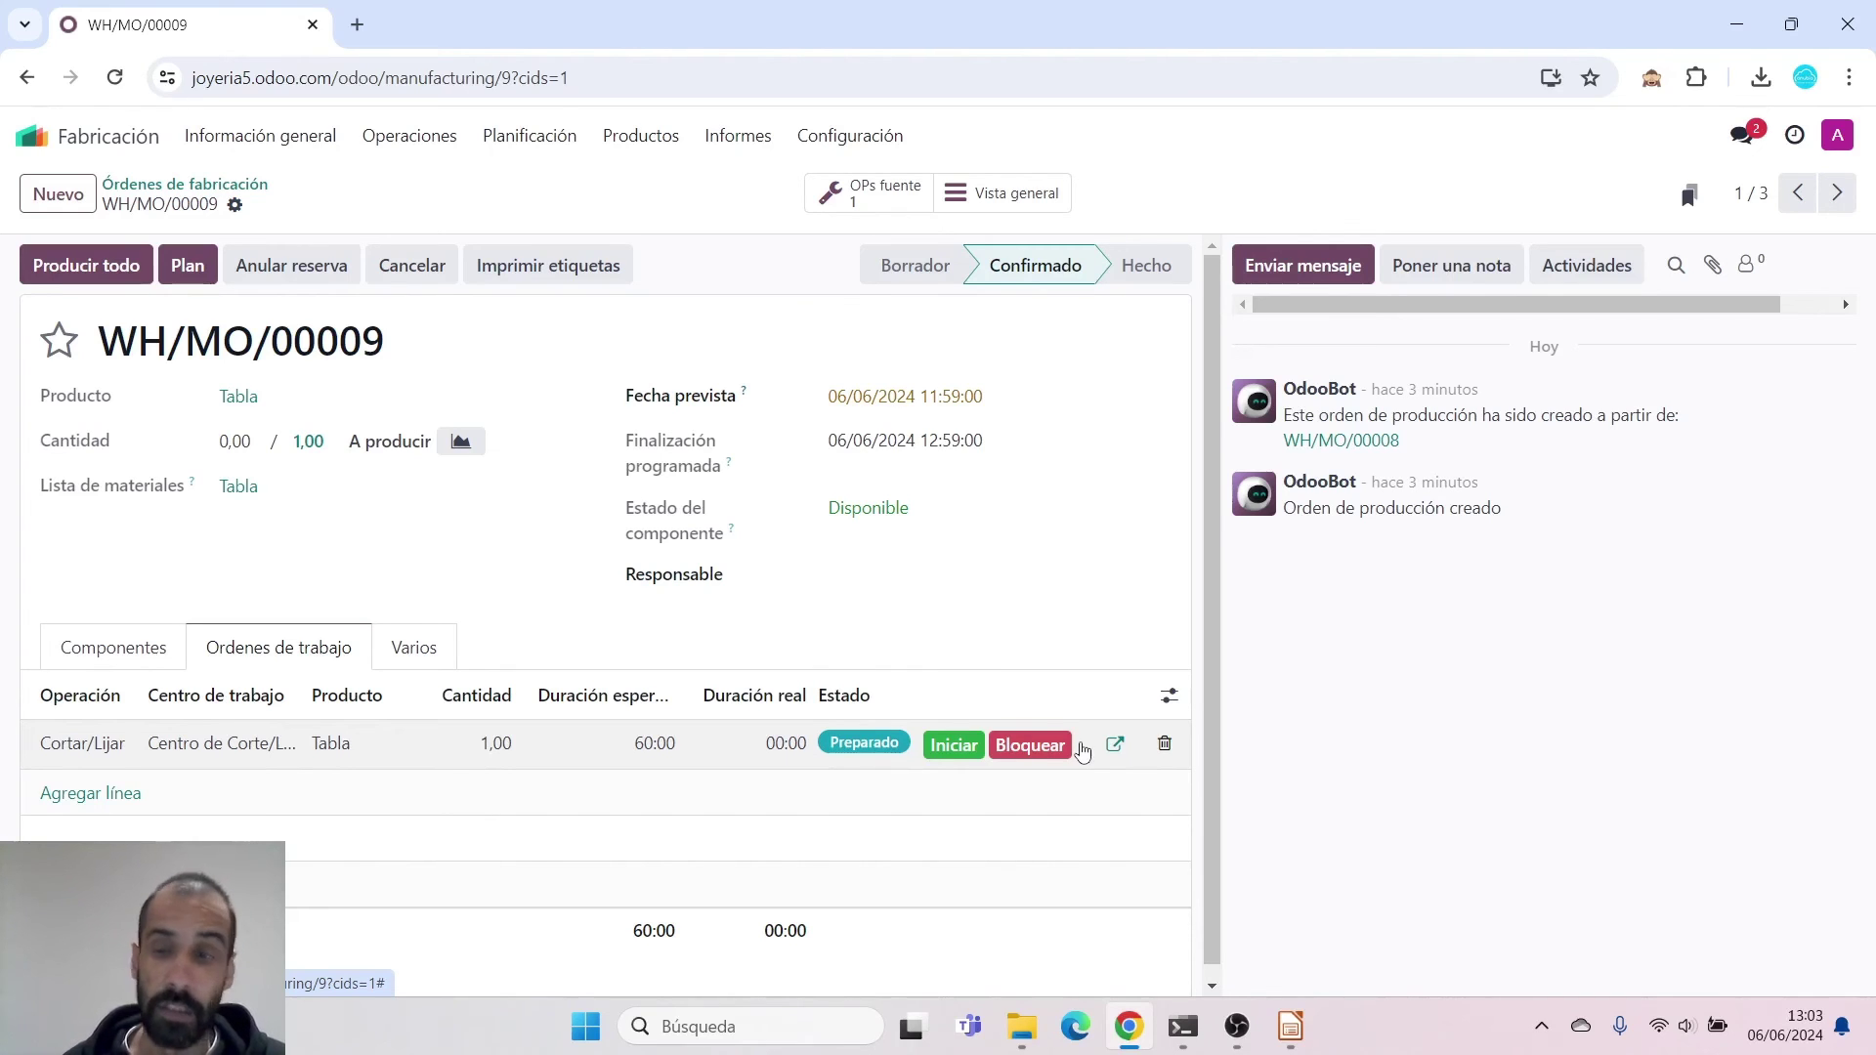
pyautogui.click(961, 747)
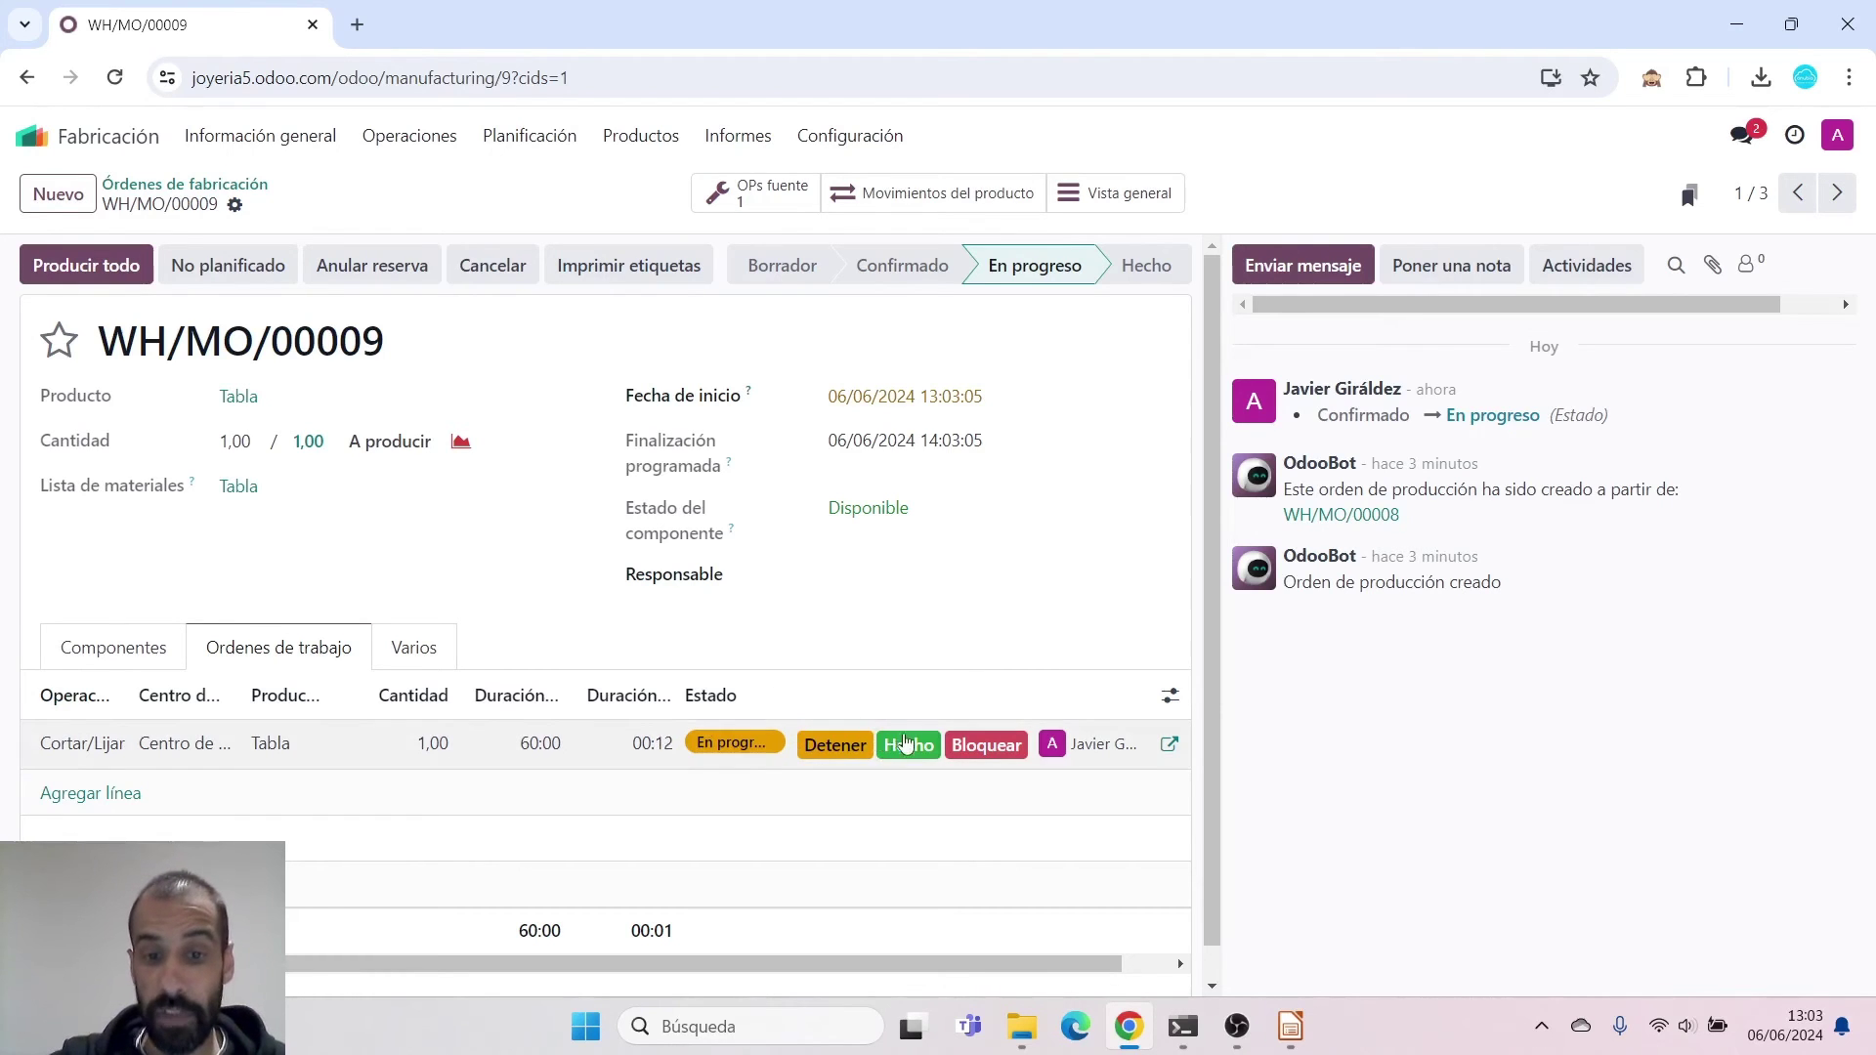
pyautogui.click(855, 747)
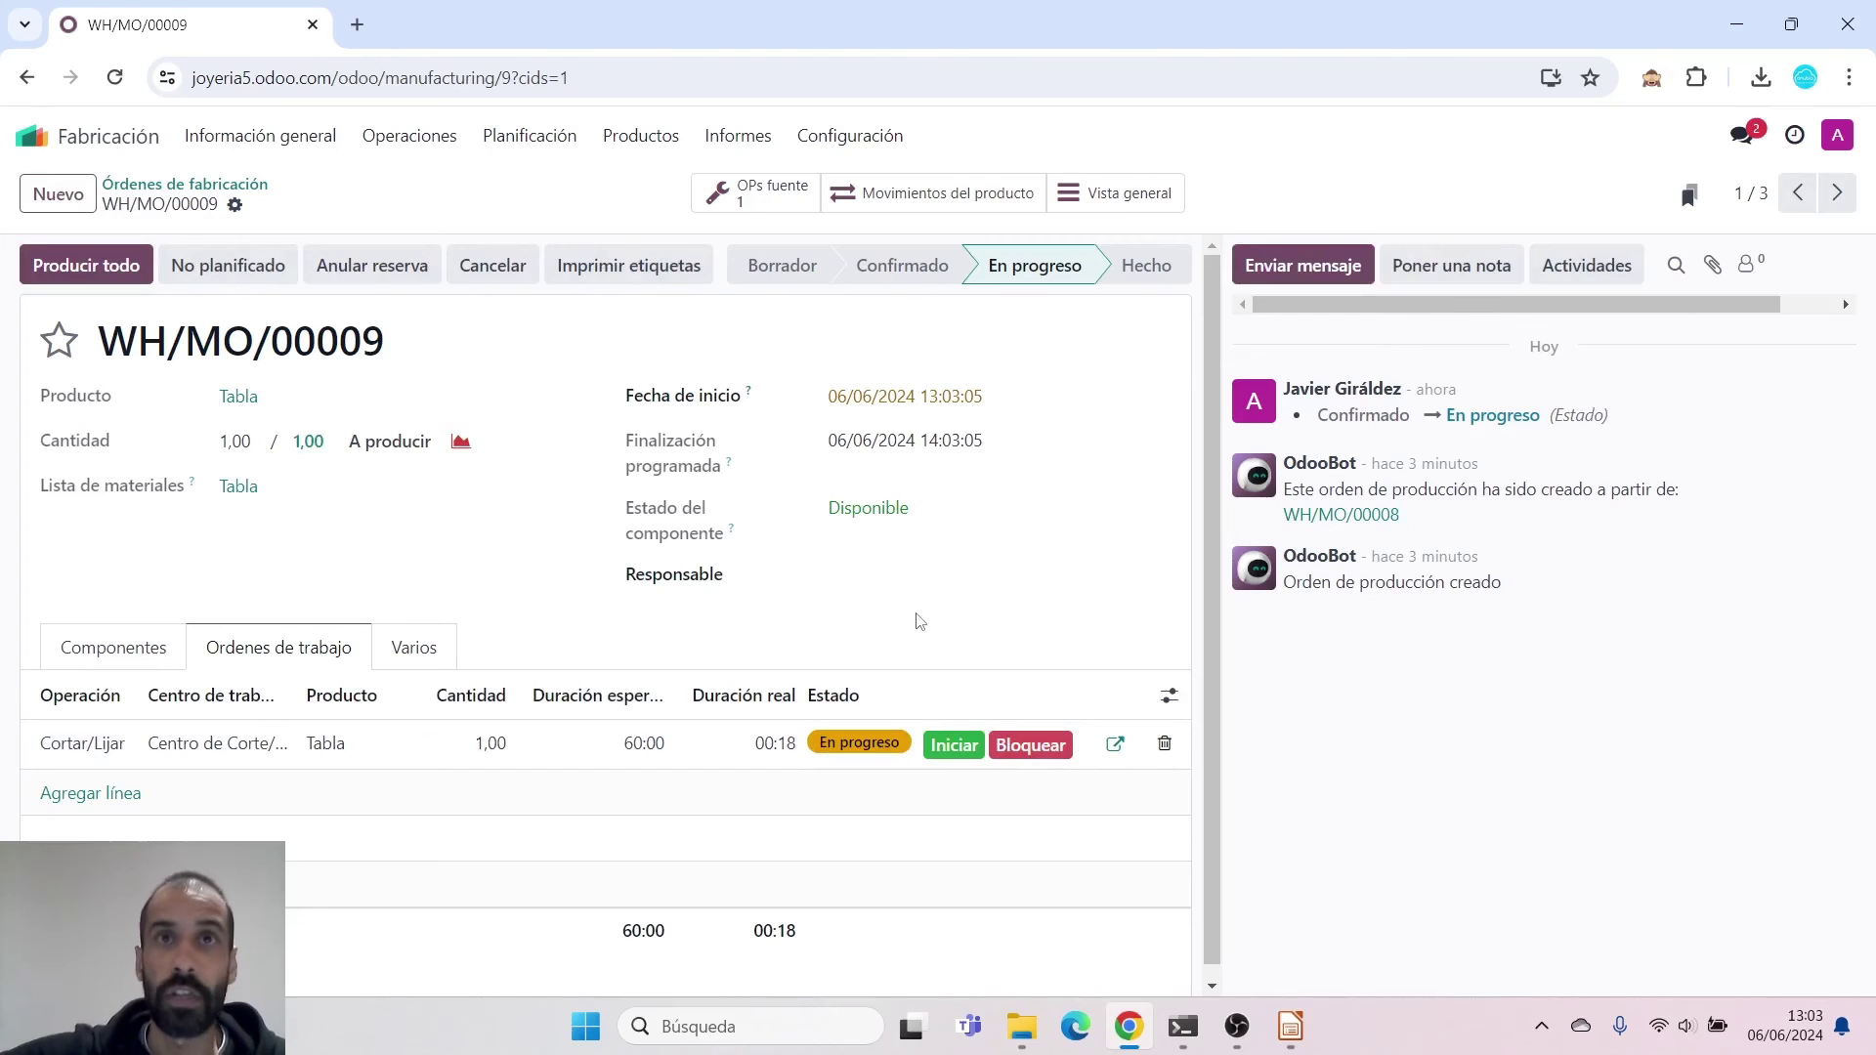
pyautogui.click(954, 745)
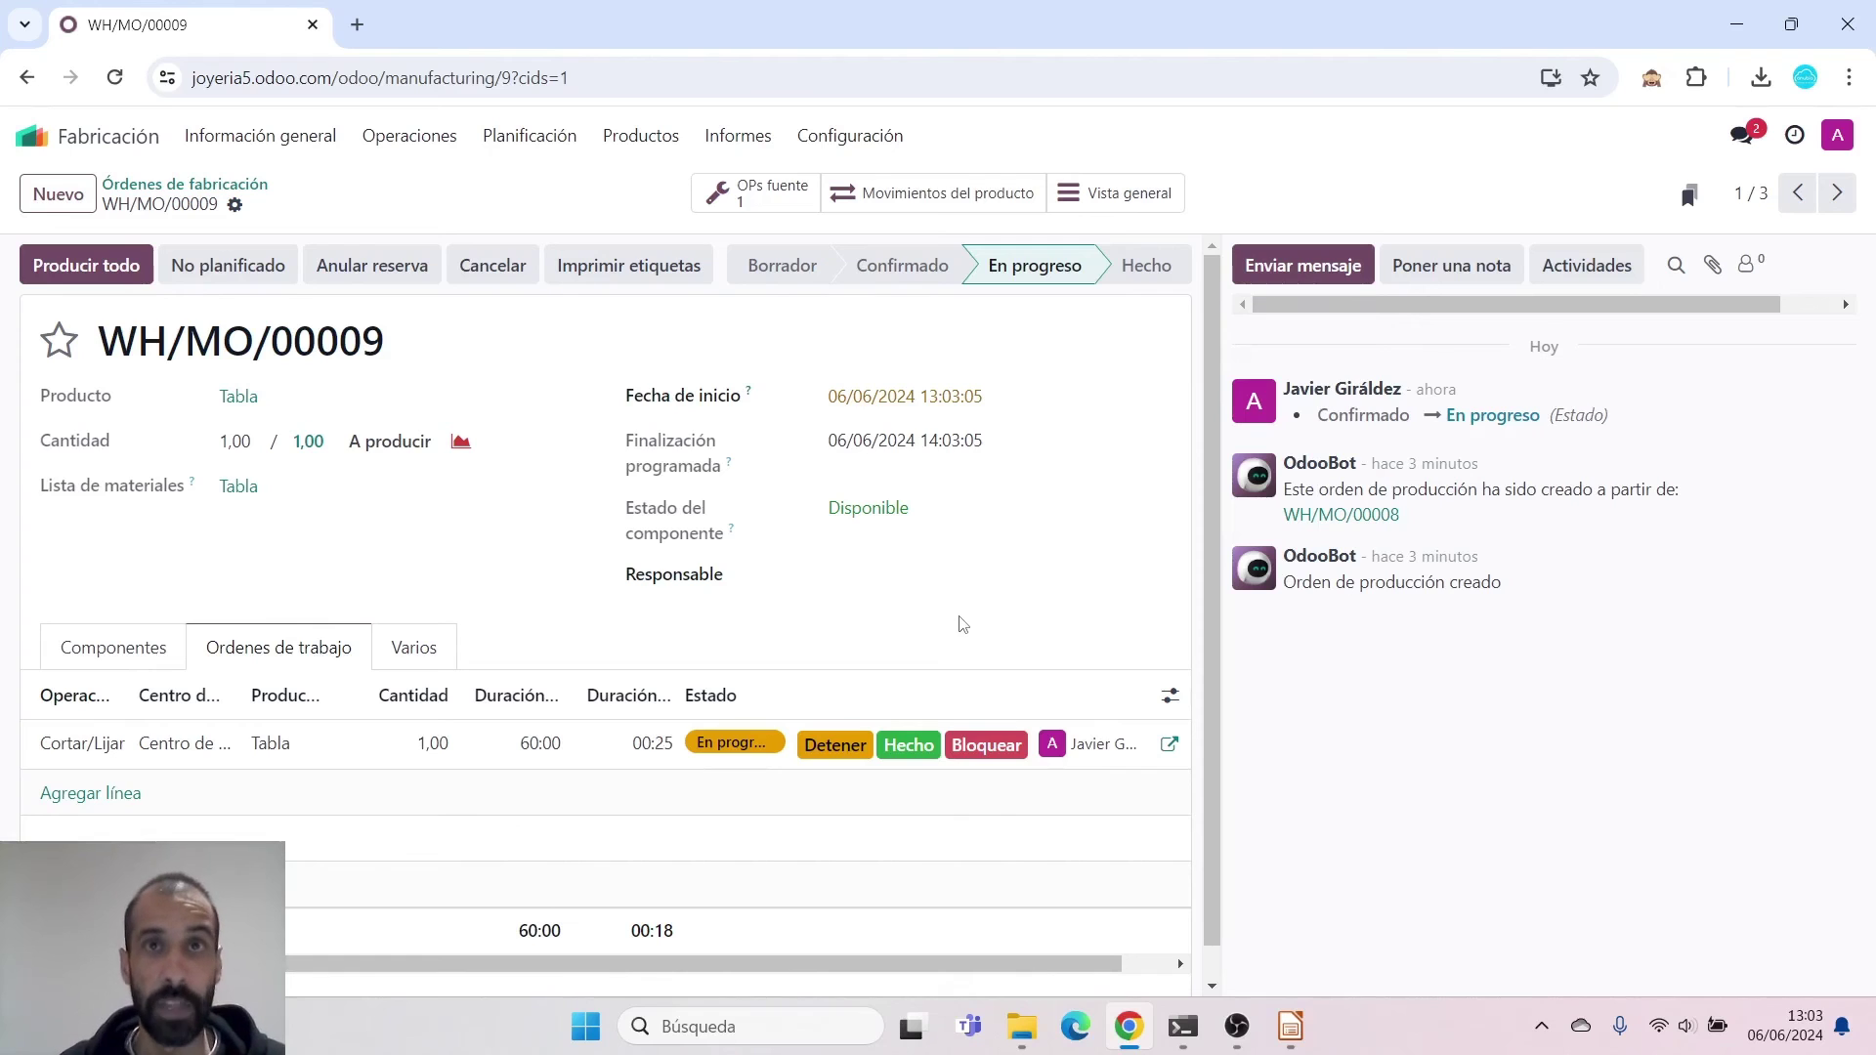
pyautogui.click(909, 746)
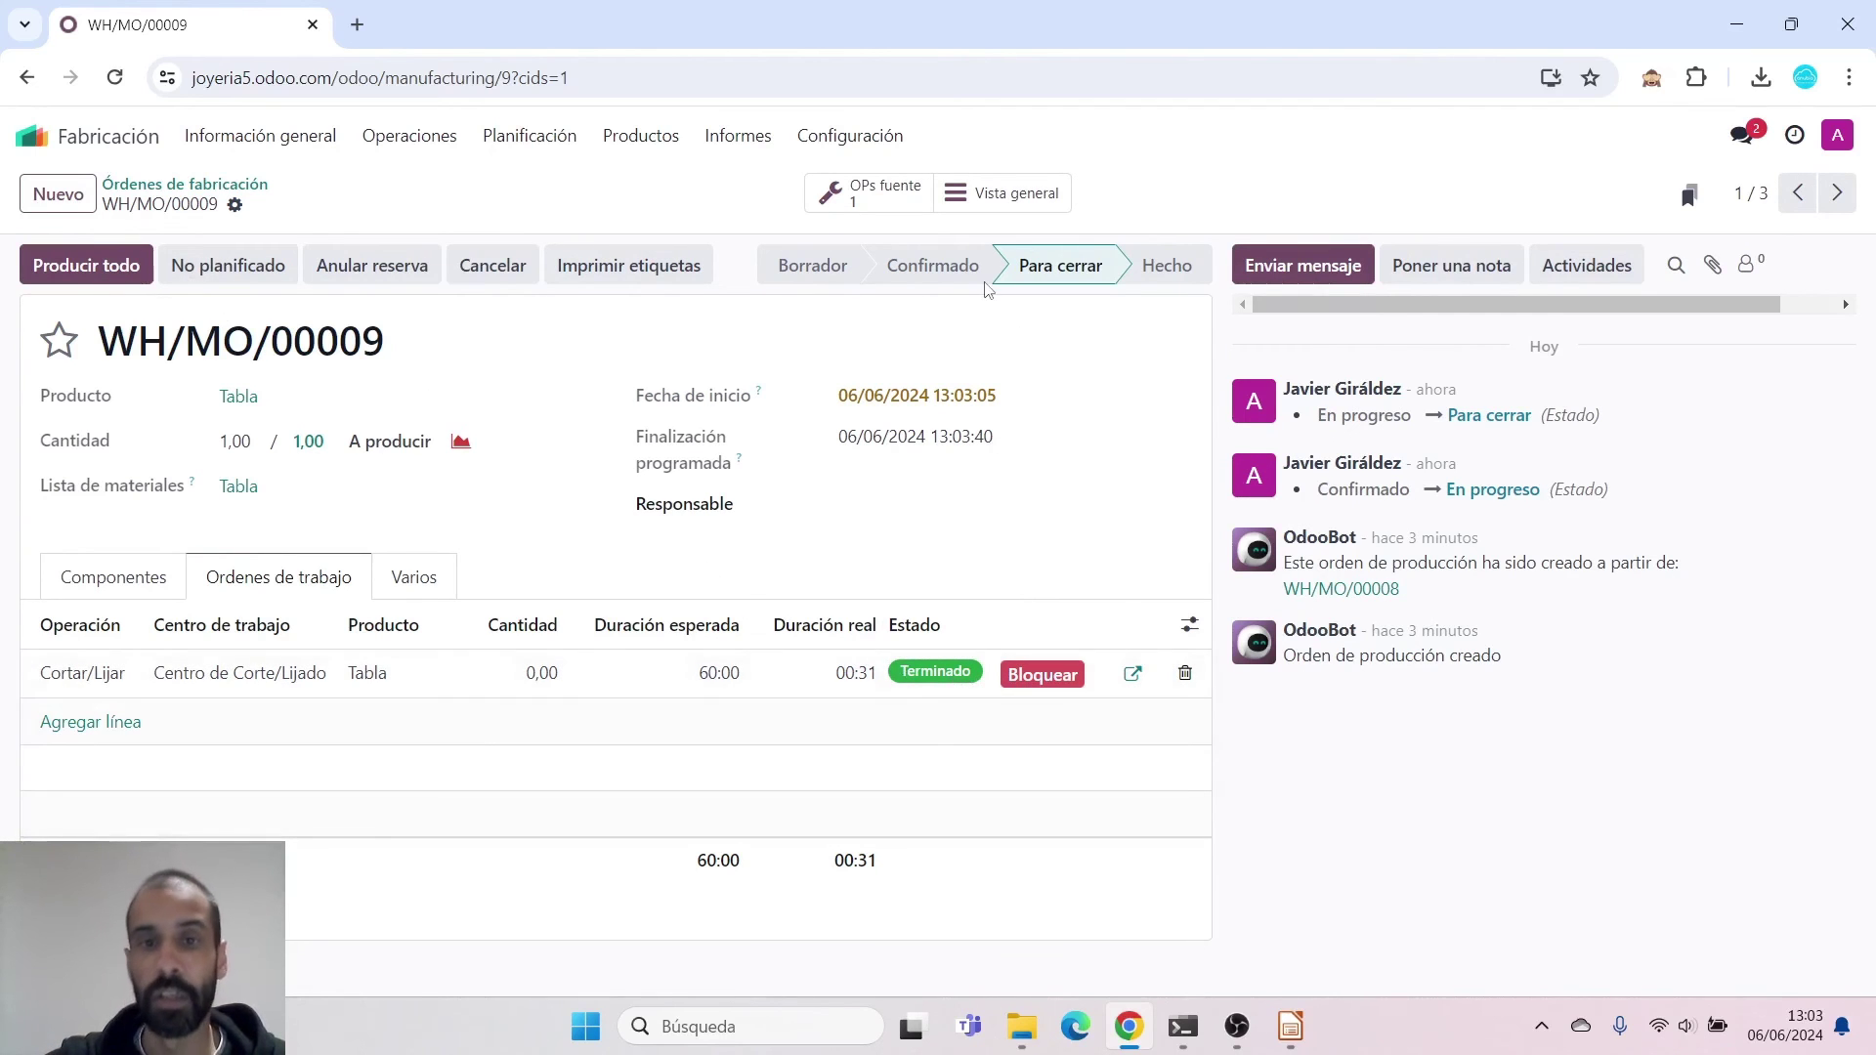
# Produce the entire Tabla manufacturing order, accepting the consumption difference for Madera
pyautogui.moveTo(1064, 273)
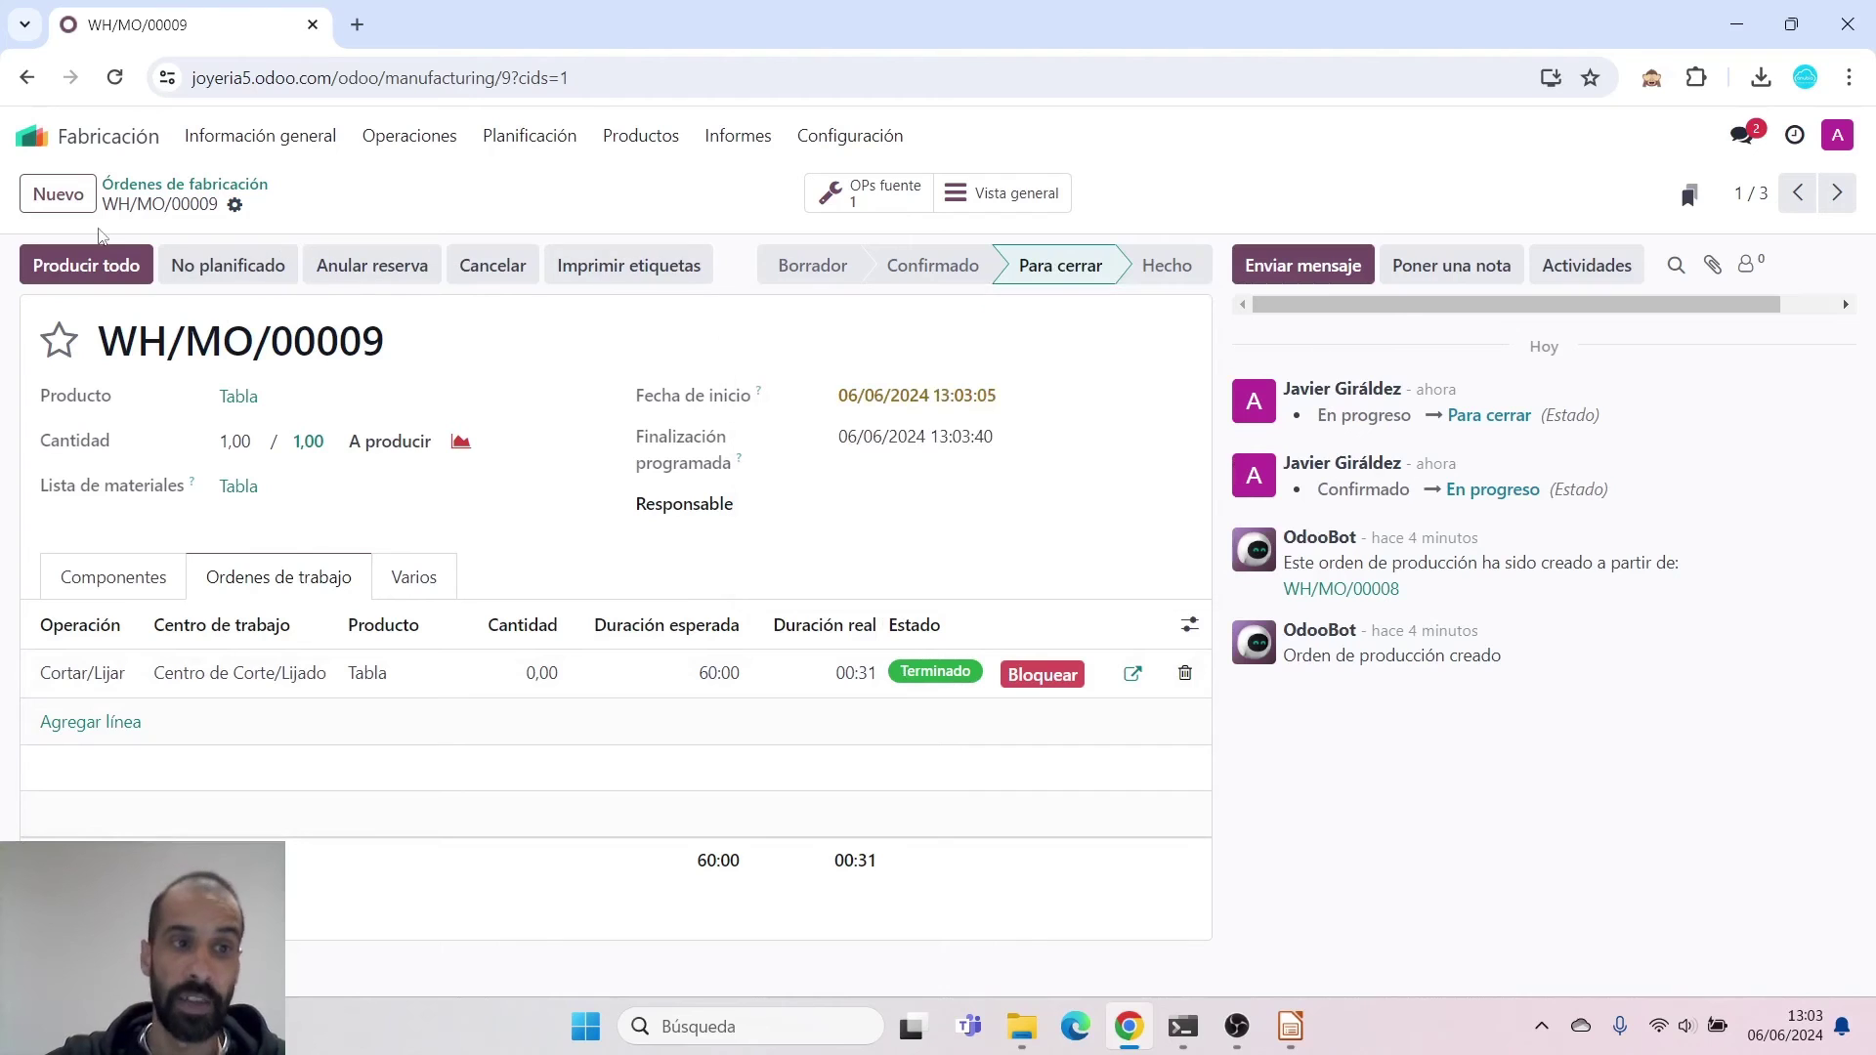
pyautogui.click(120, 268)
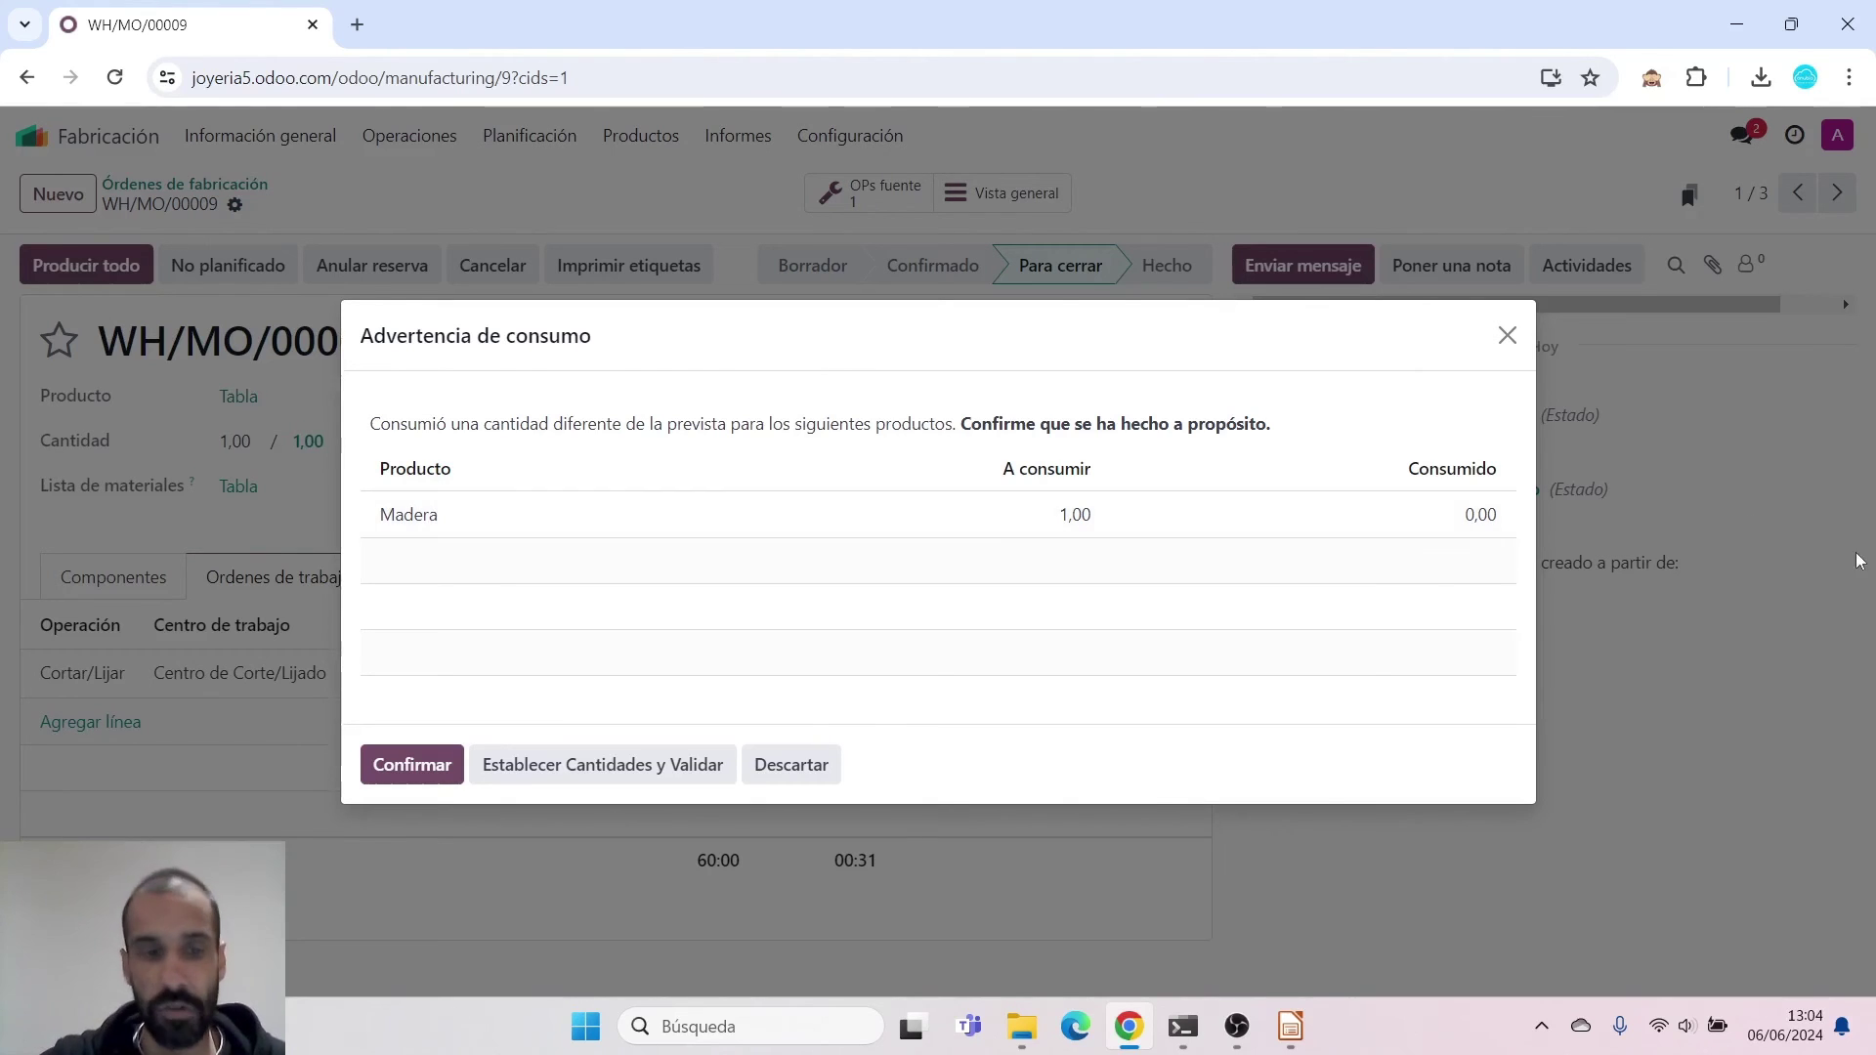
pyautogui.click(418, 768)
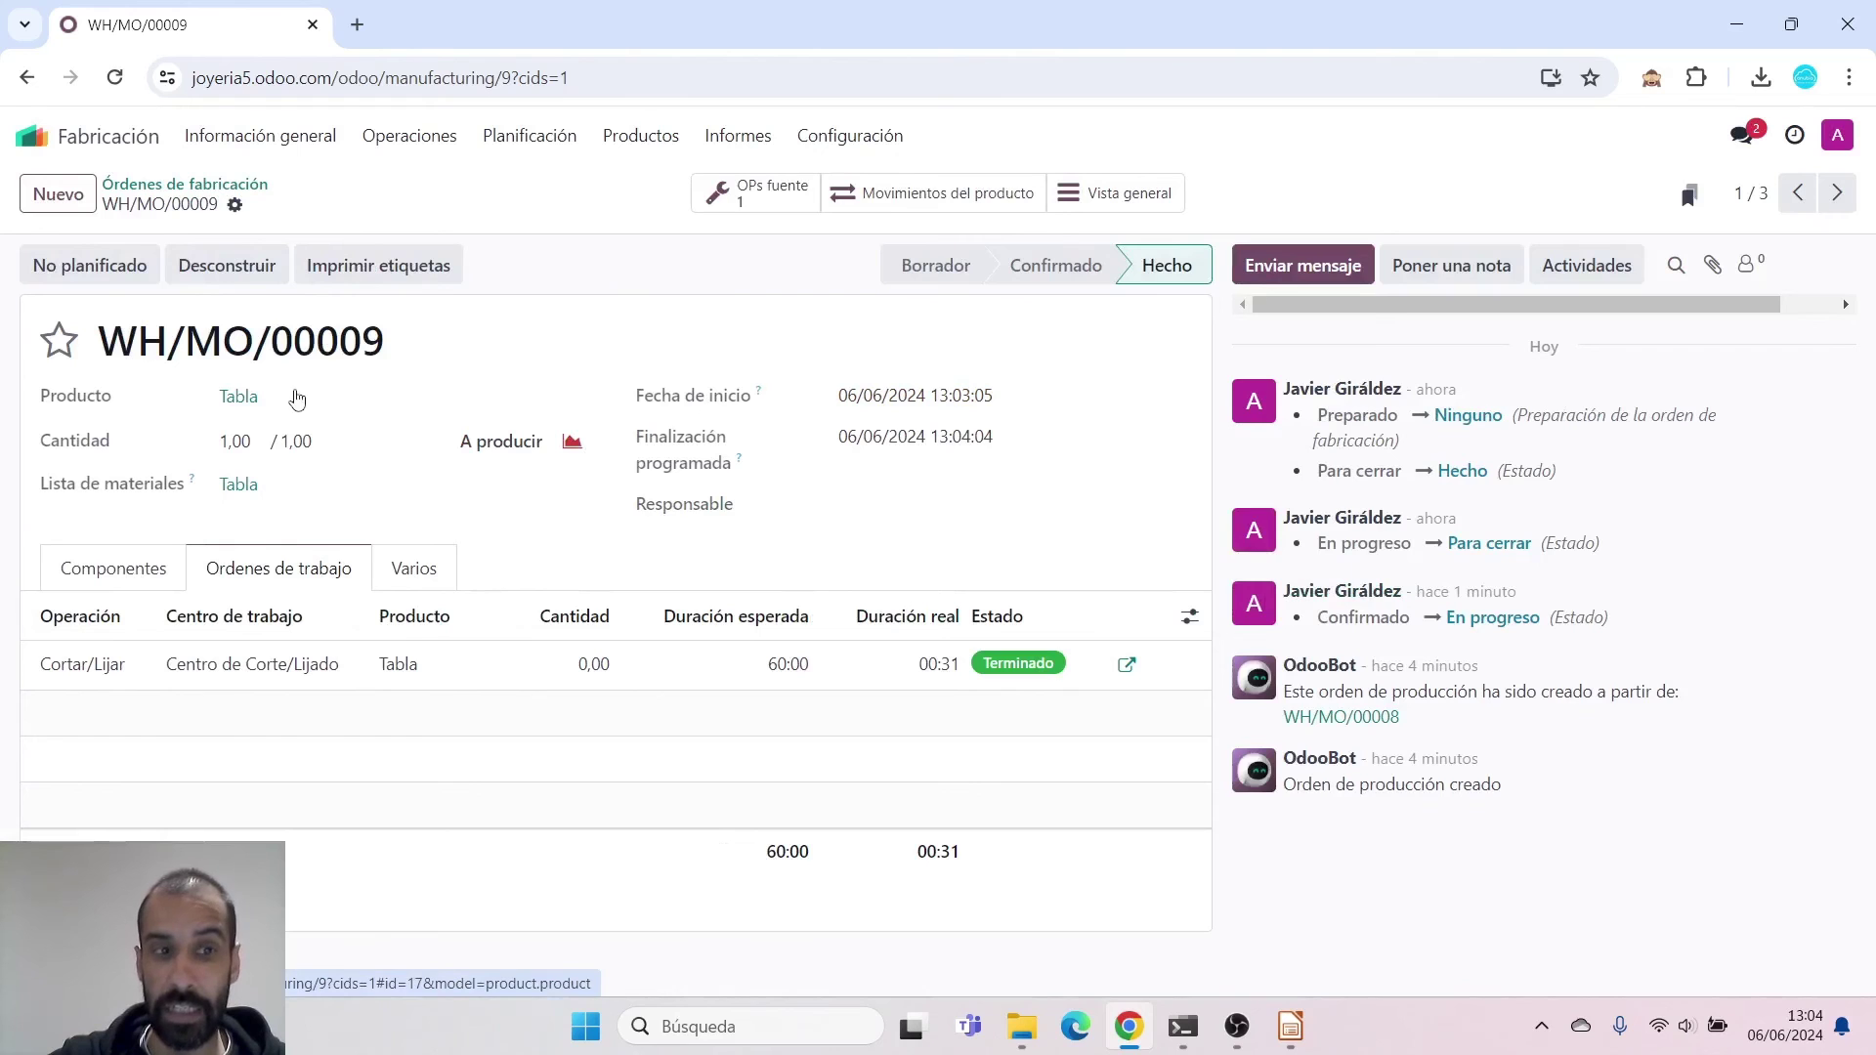
# Open the Patas manufacturing order, start its Cortar/Lijar work order and mark it as done
pyautogui.click(221, 185)
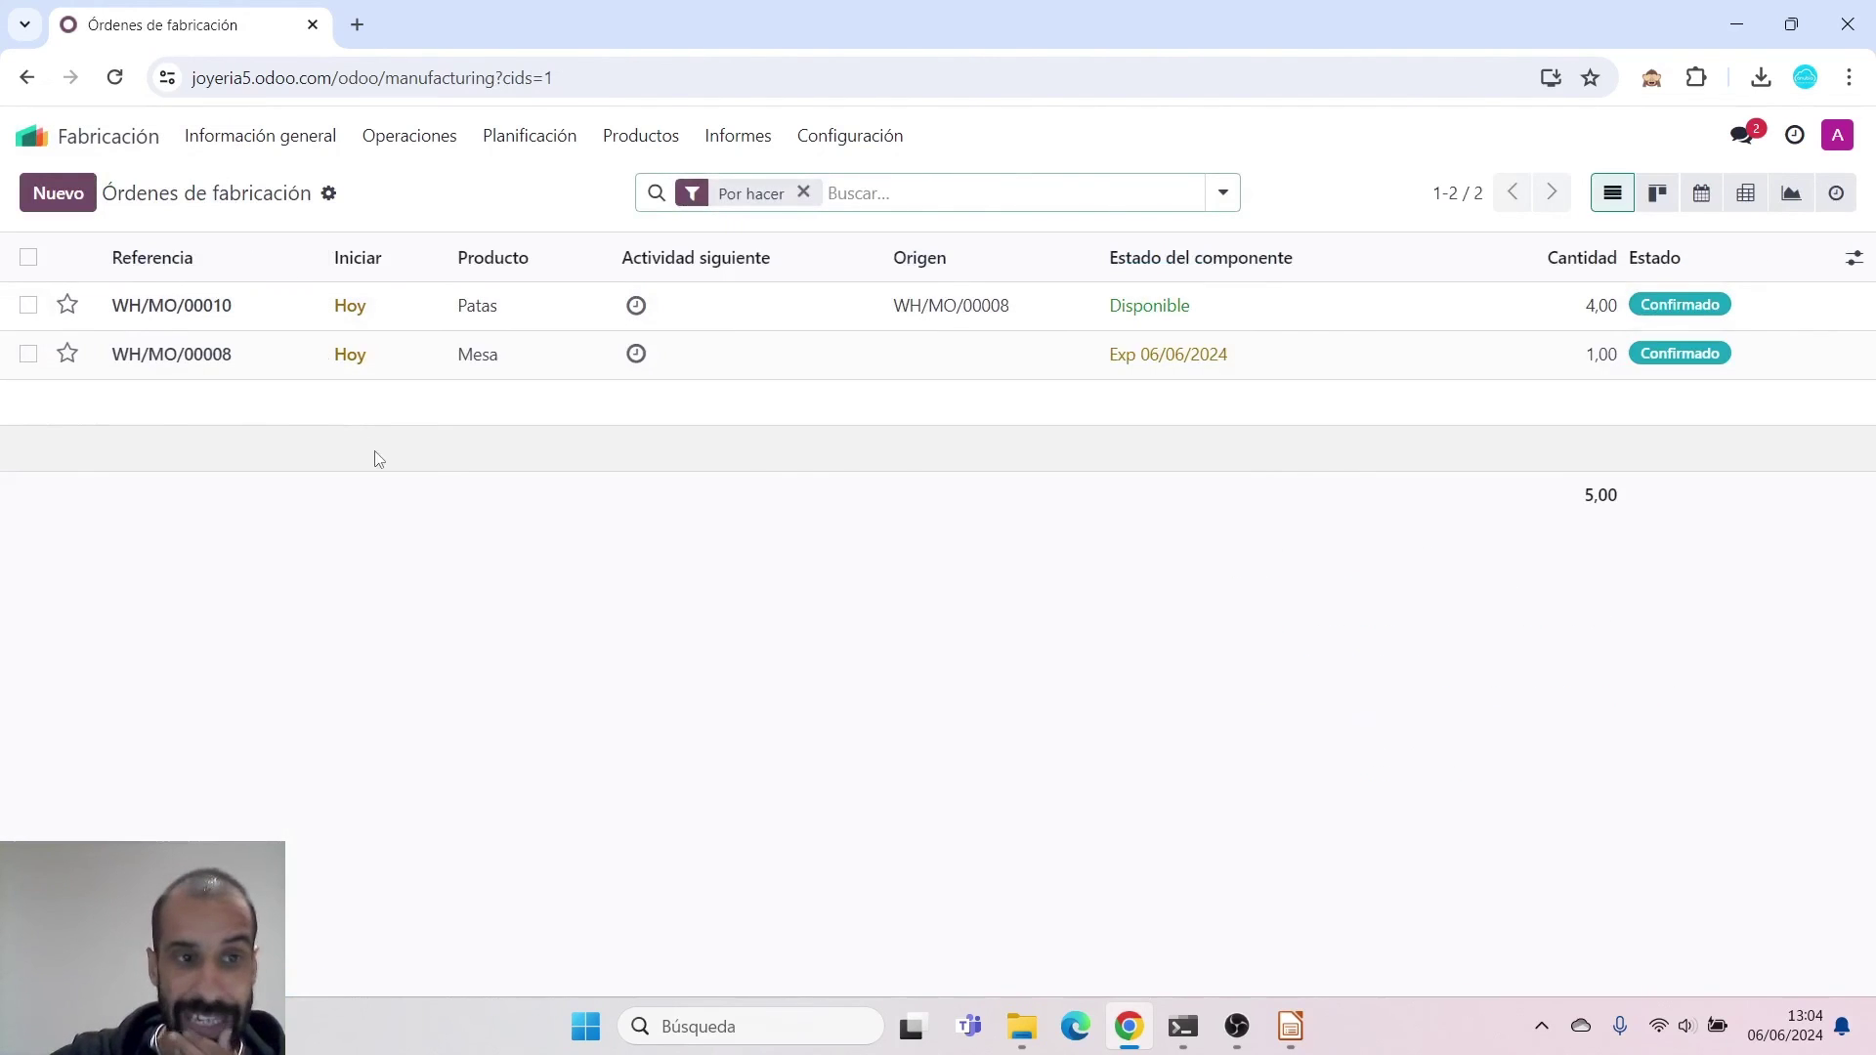
pyautogui.click(389, 321)
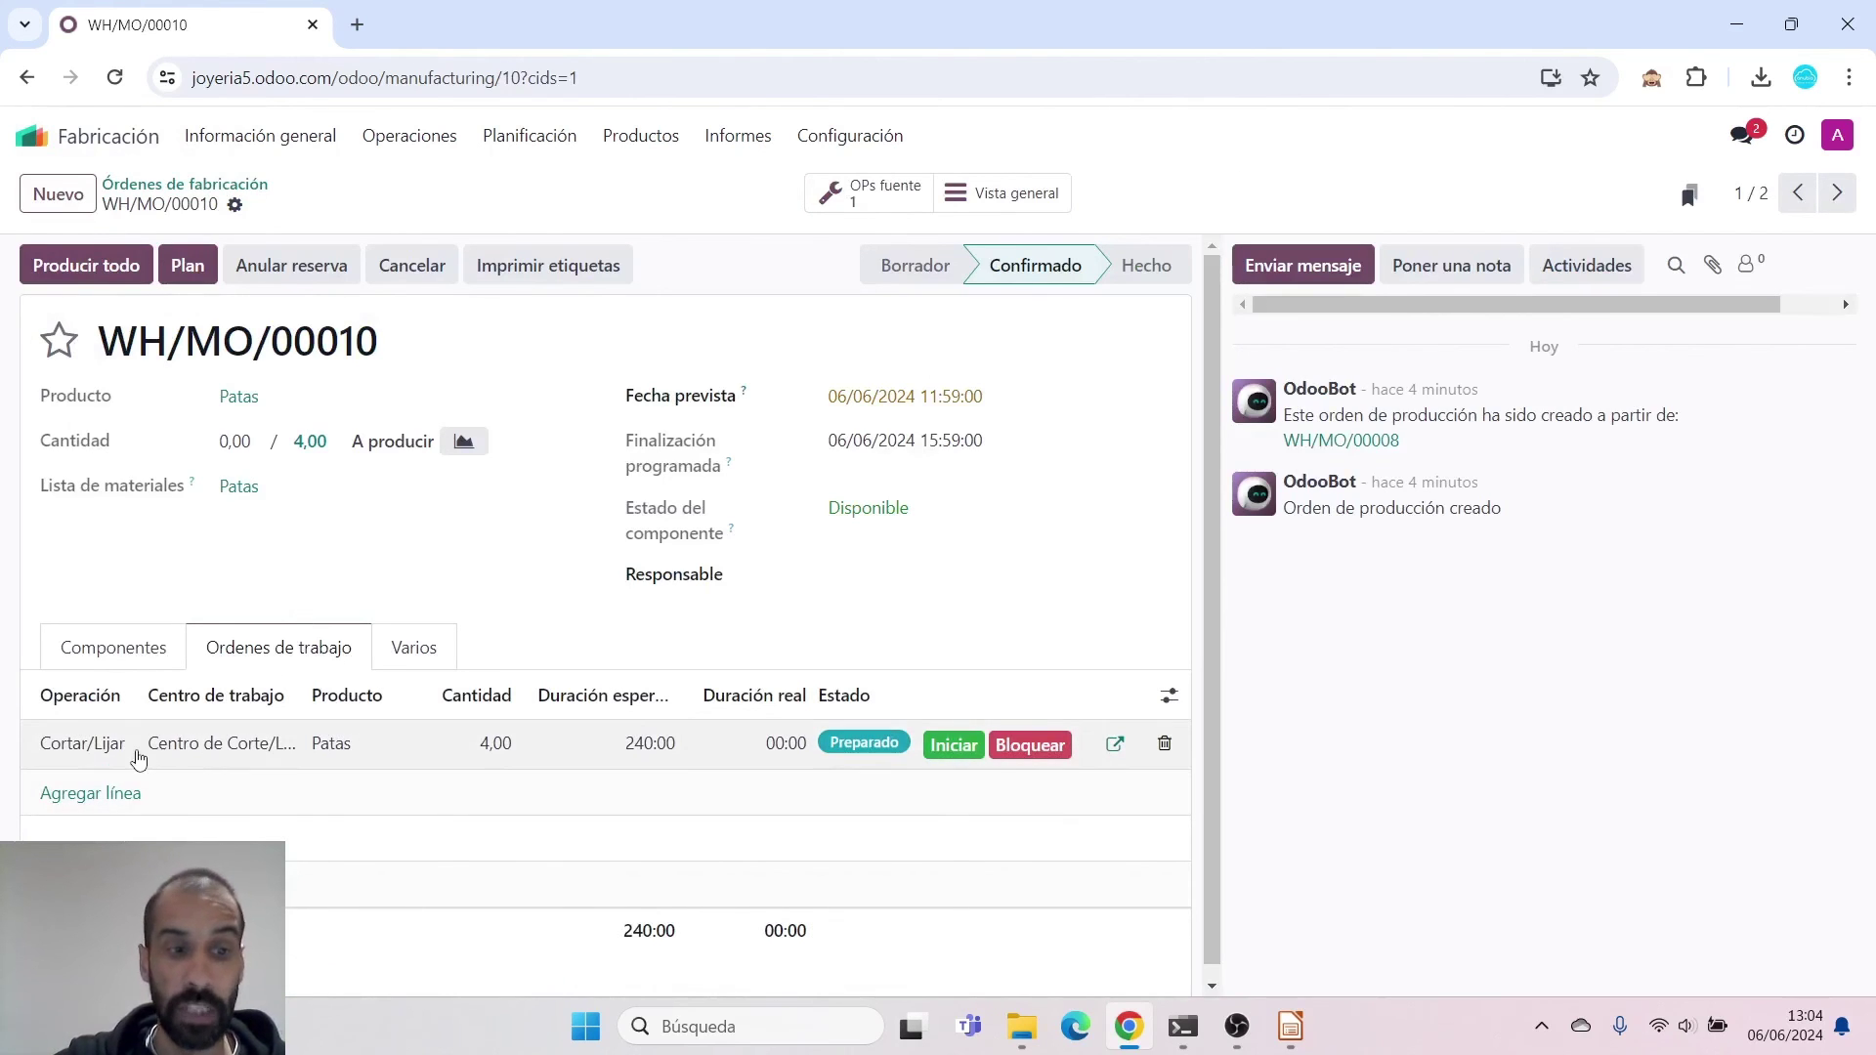
pyautogui.click(955, 748)
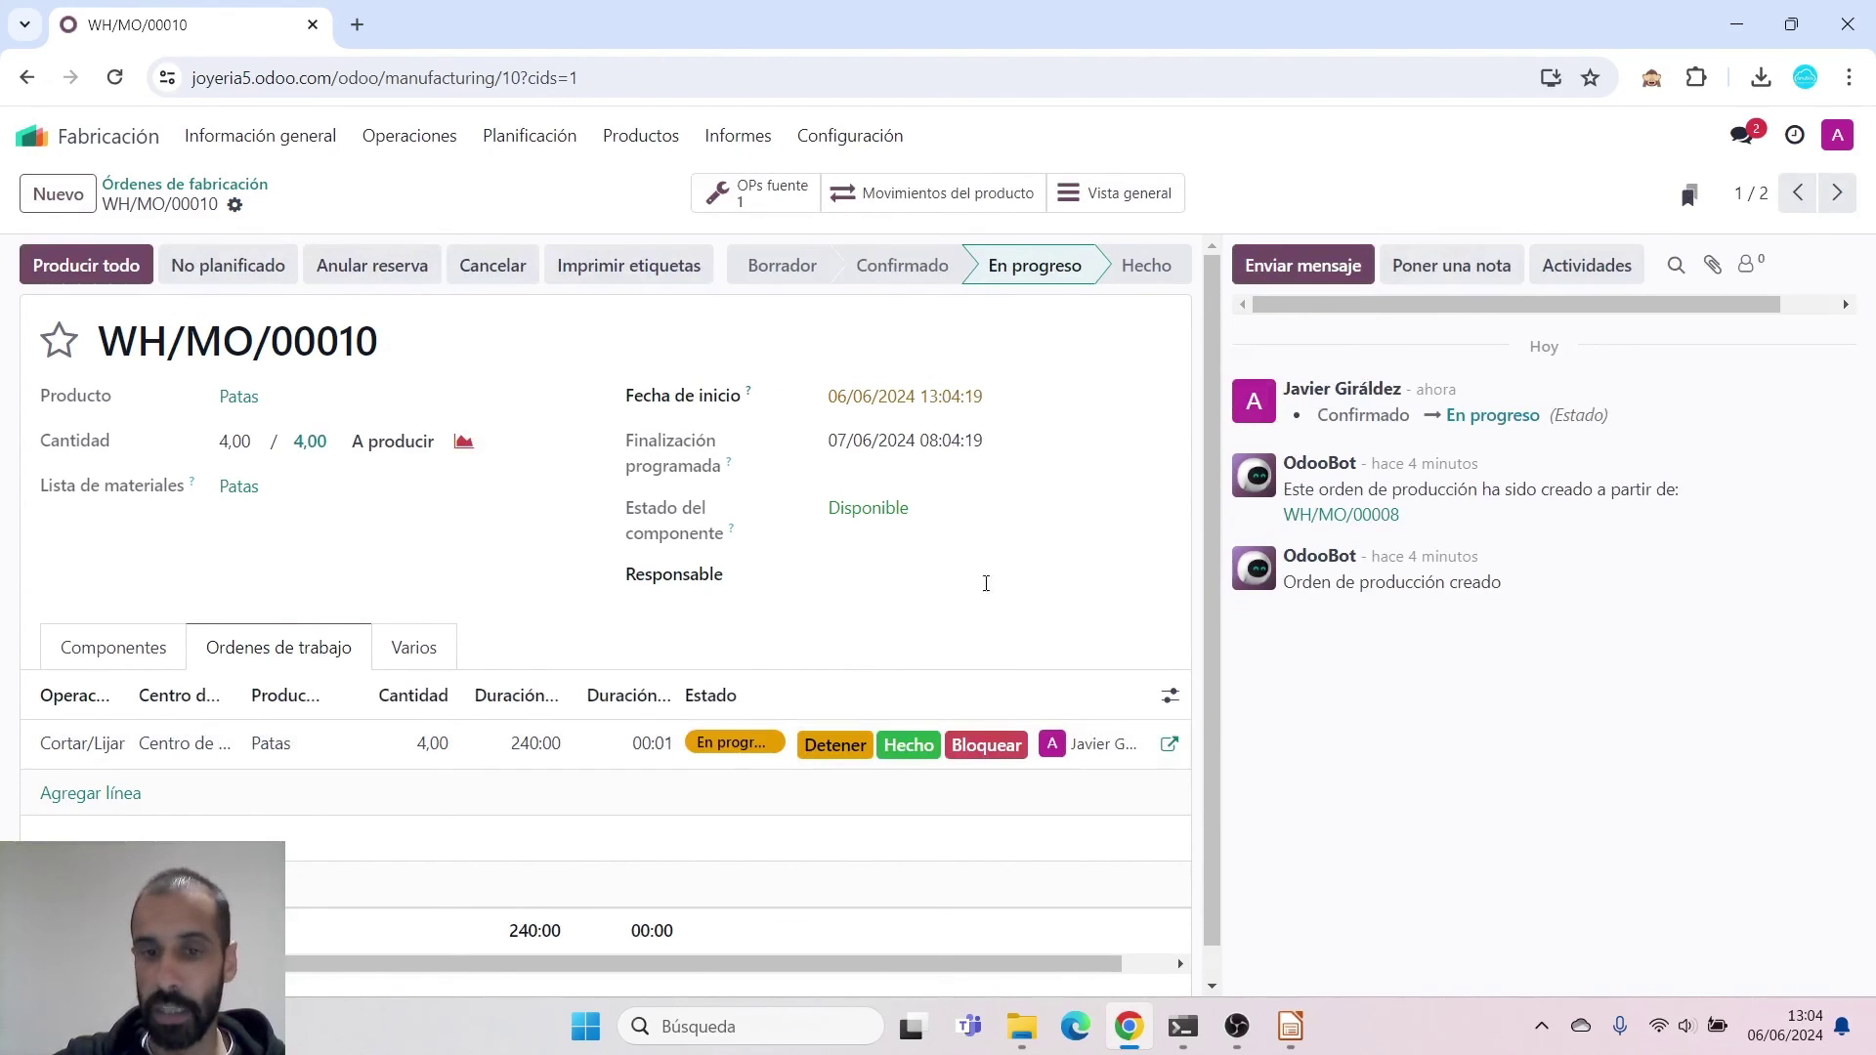
pyautogui.click(912, 758)
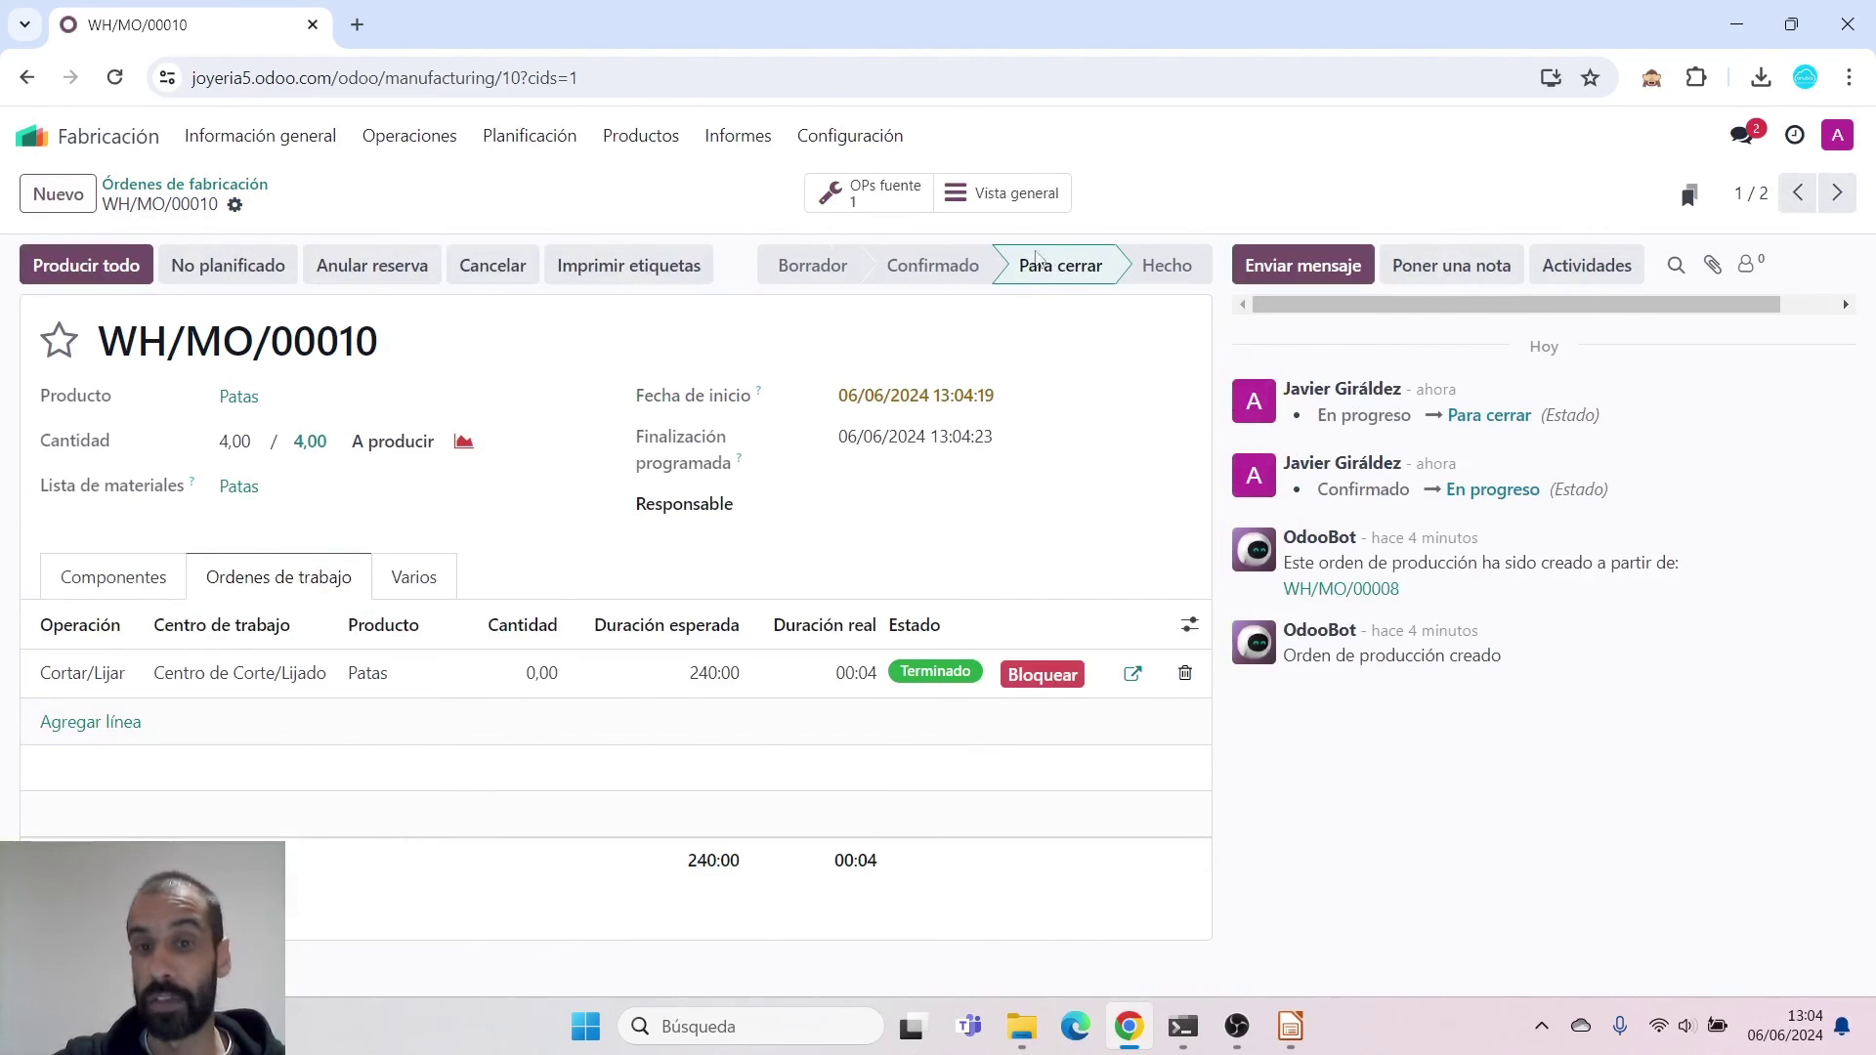
# Produce the entire Patas manufacturing order, accepting the consumption difference for Madera
pyautogui.click(116, 274)
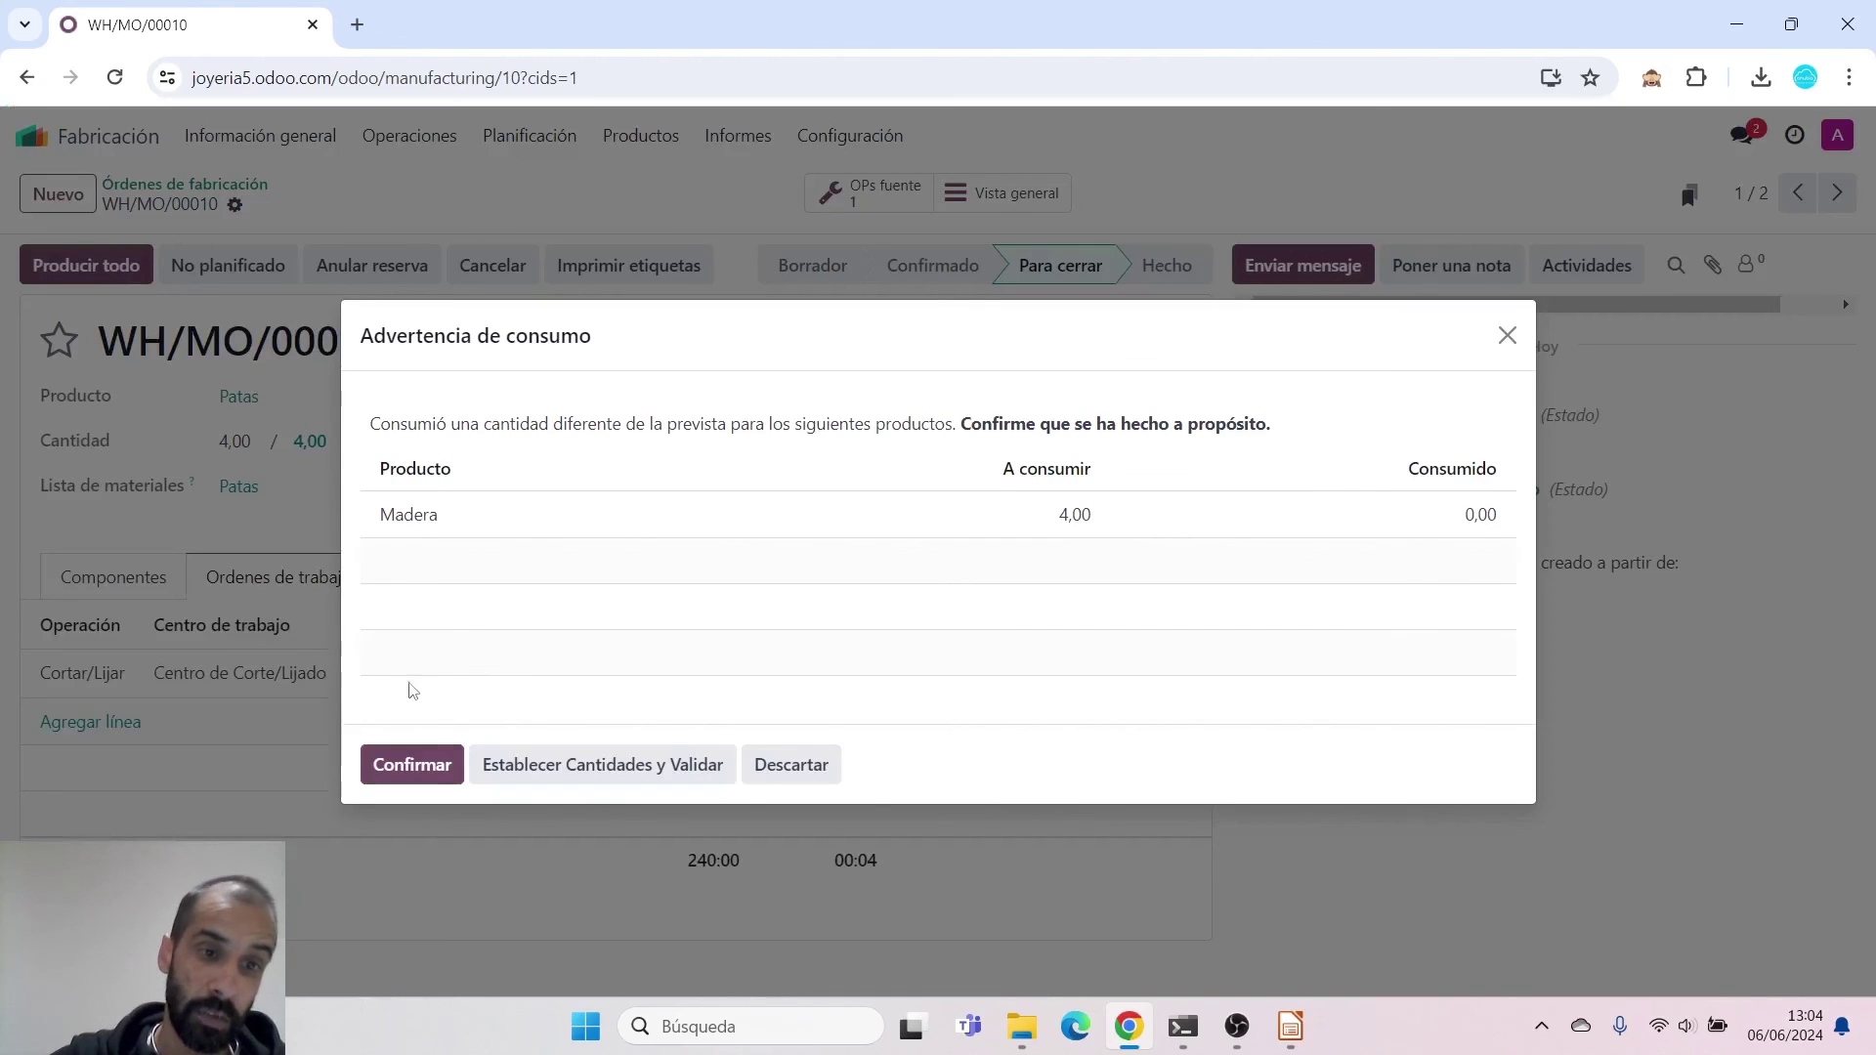
pyautogui.click(436, 772)
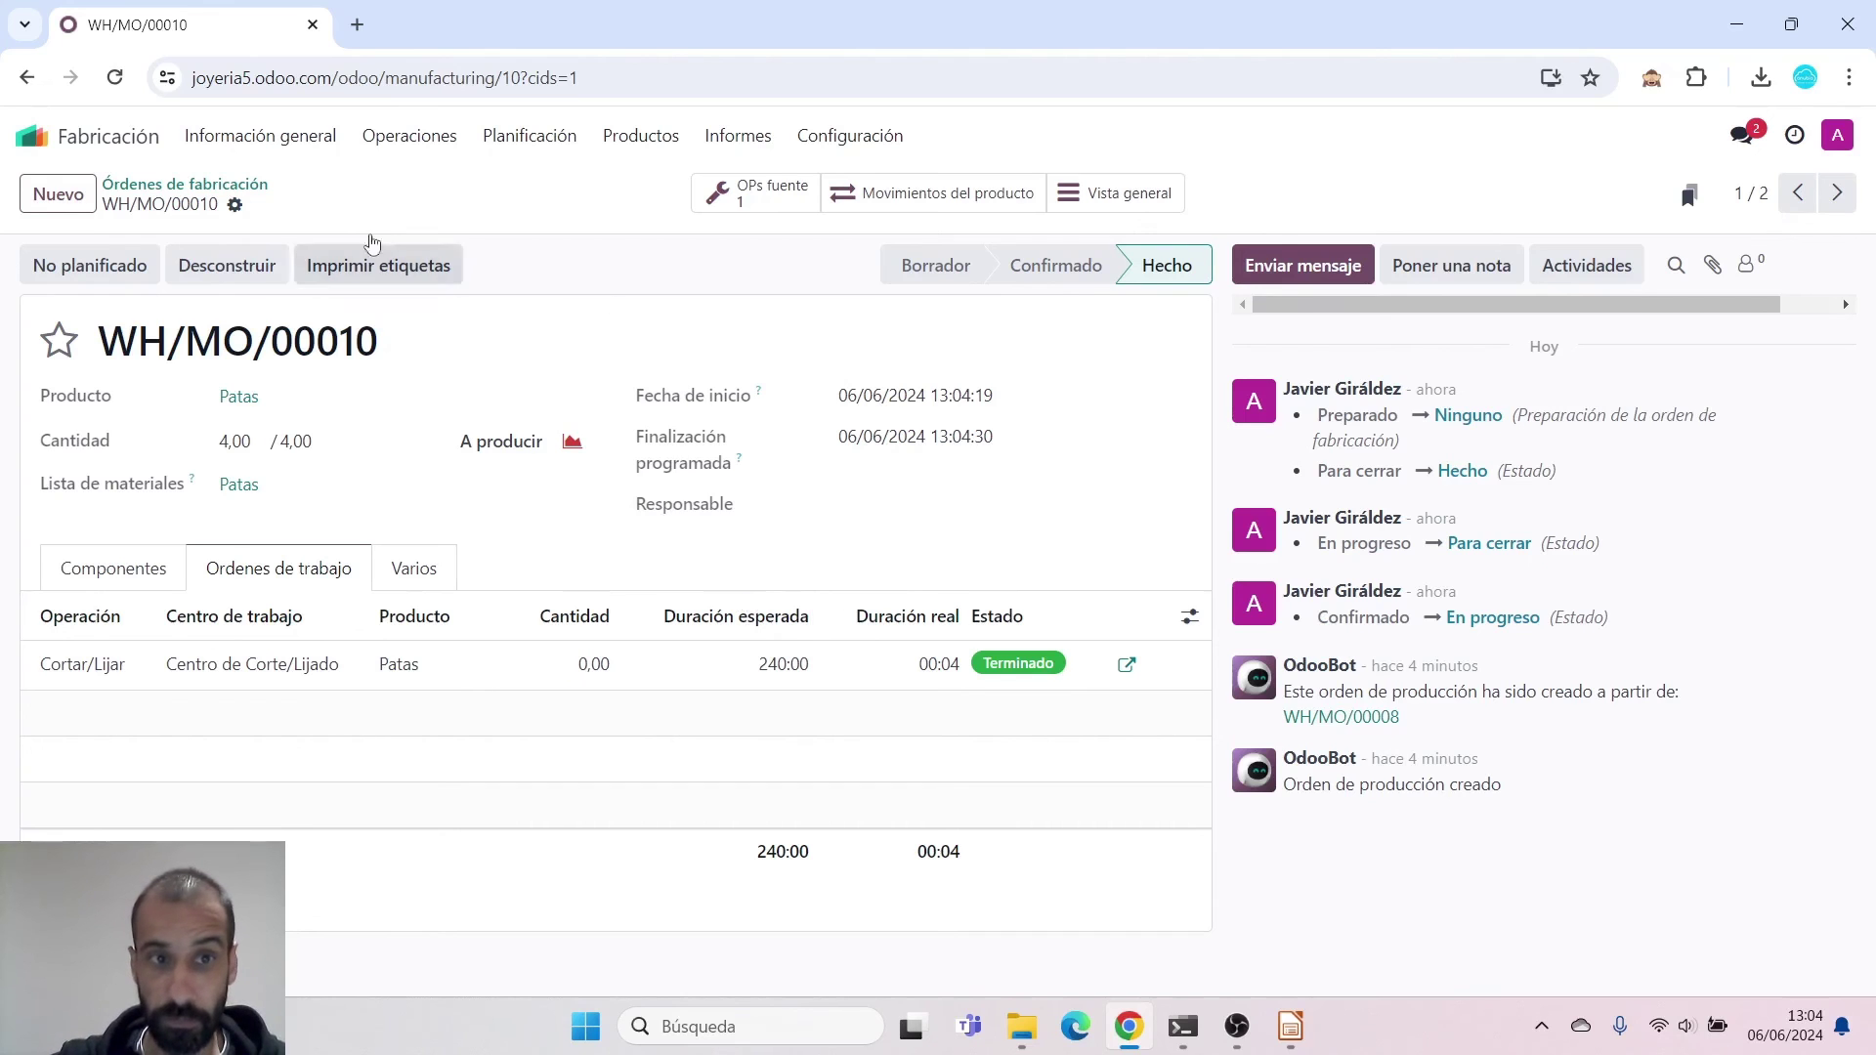
# Open the Mesa manufacturing order from the pending orders, start its Ensamblar work order and mark it as done
pyautogui.click(410, 136)
pyautogui.click(460, 186)
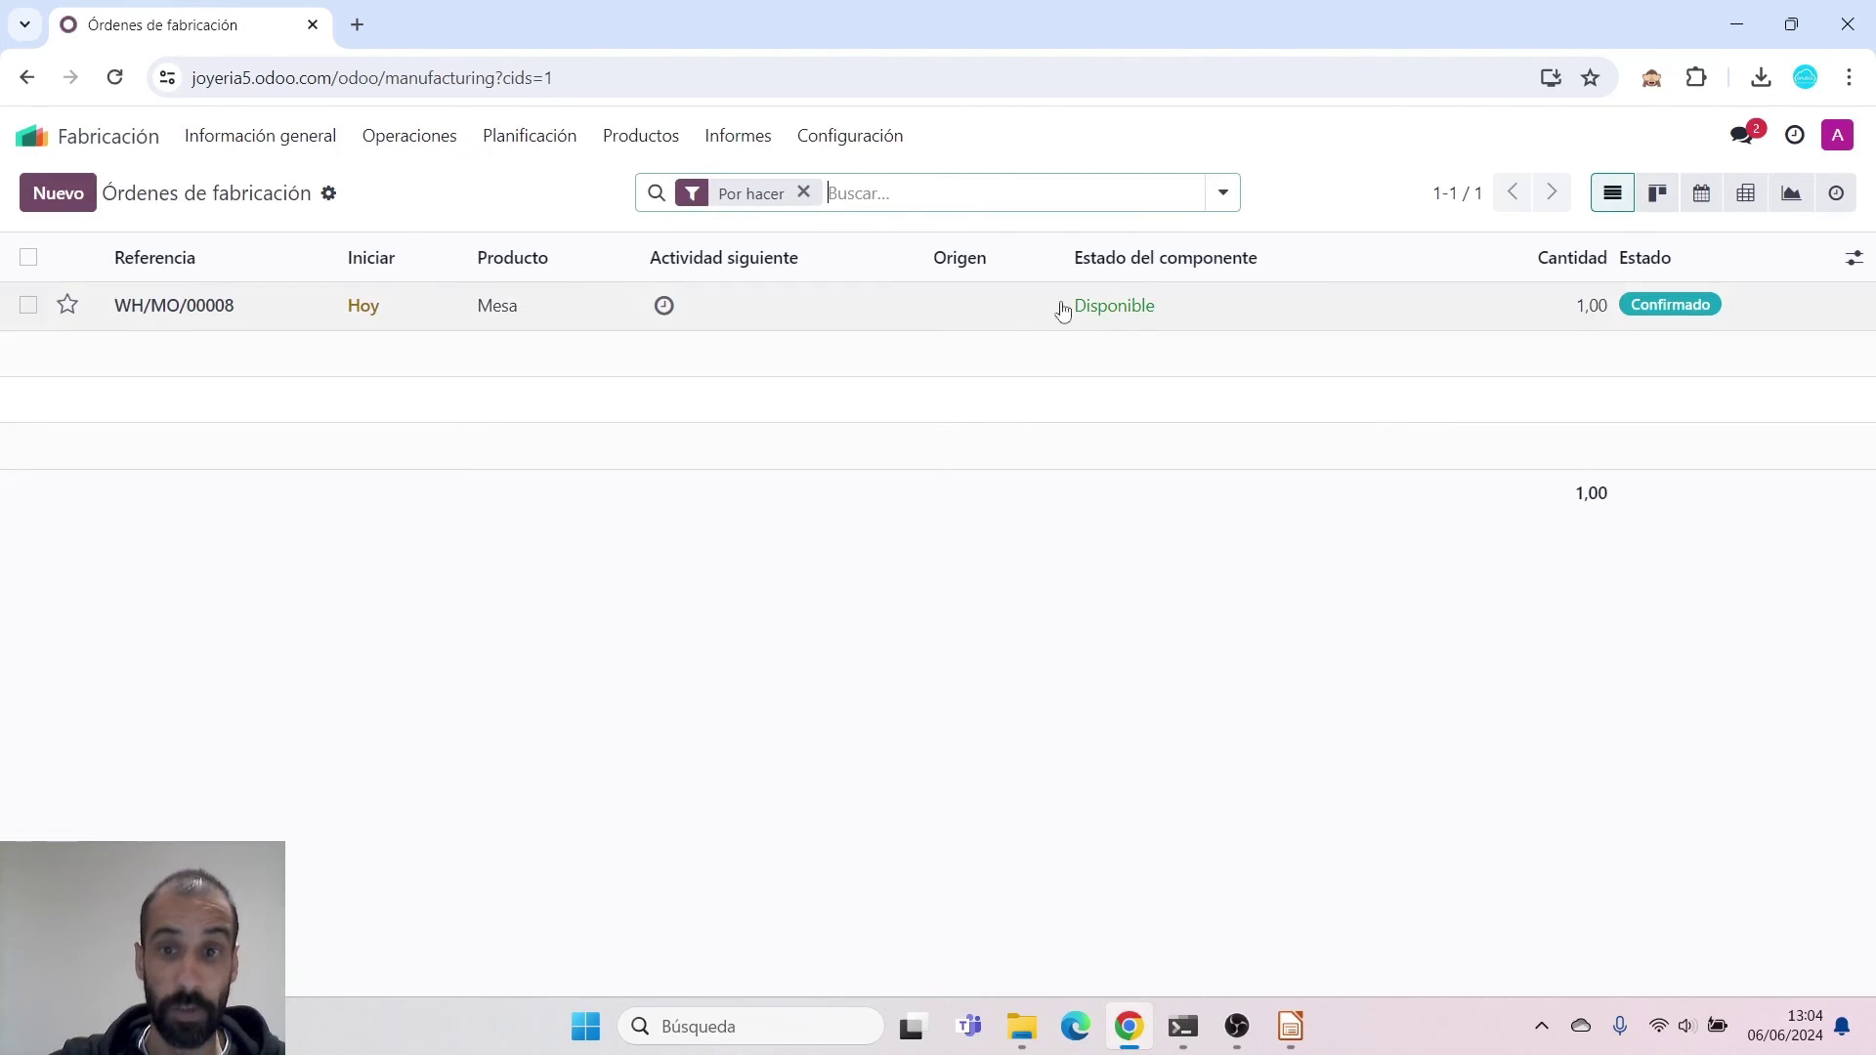
pyautogui.click(294, 323)
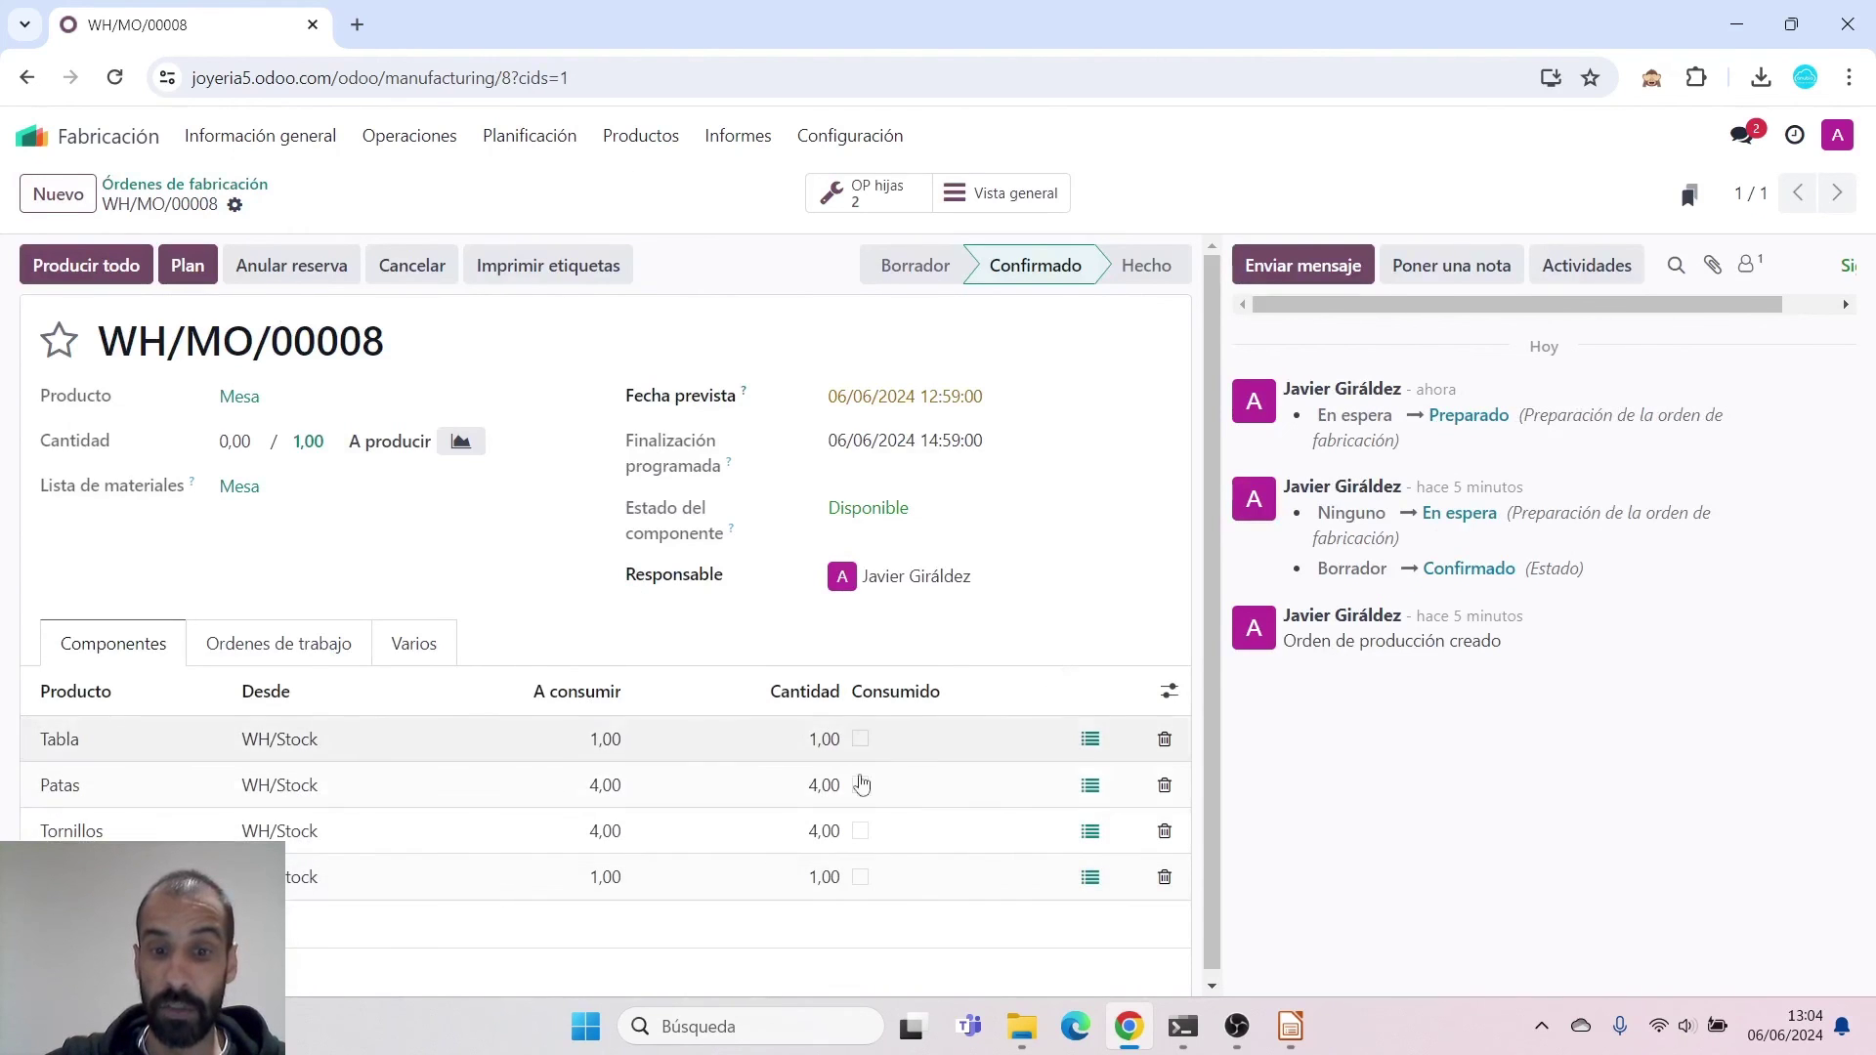
pyautogui.click(328, 653)
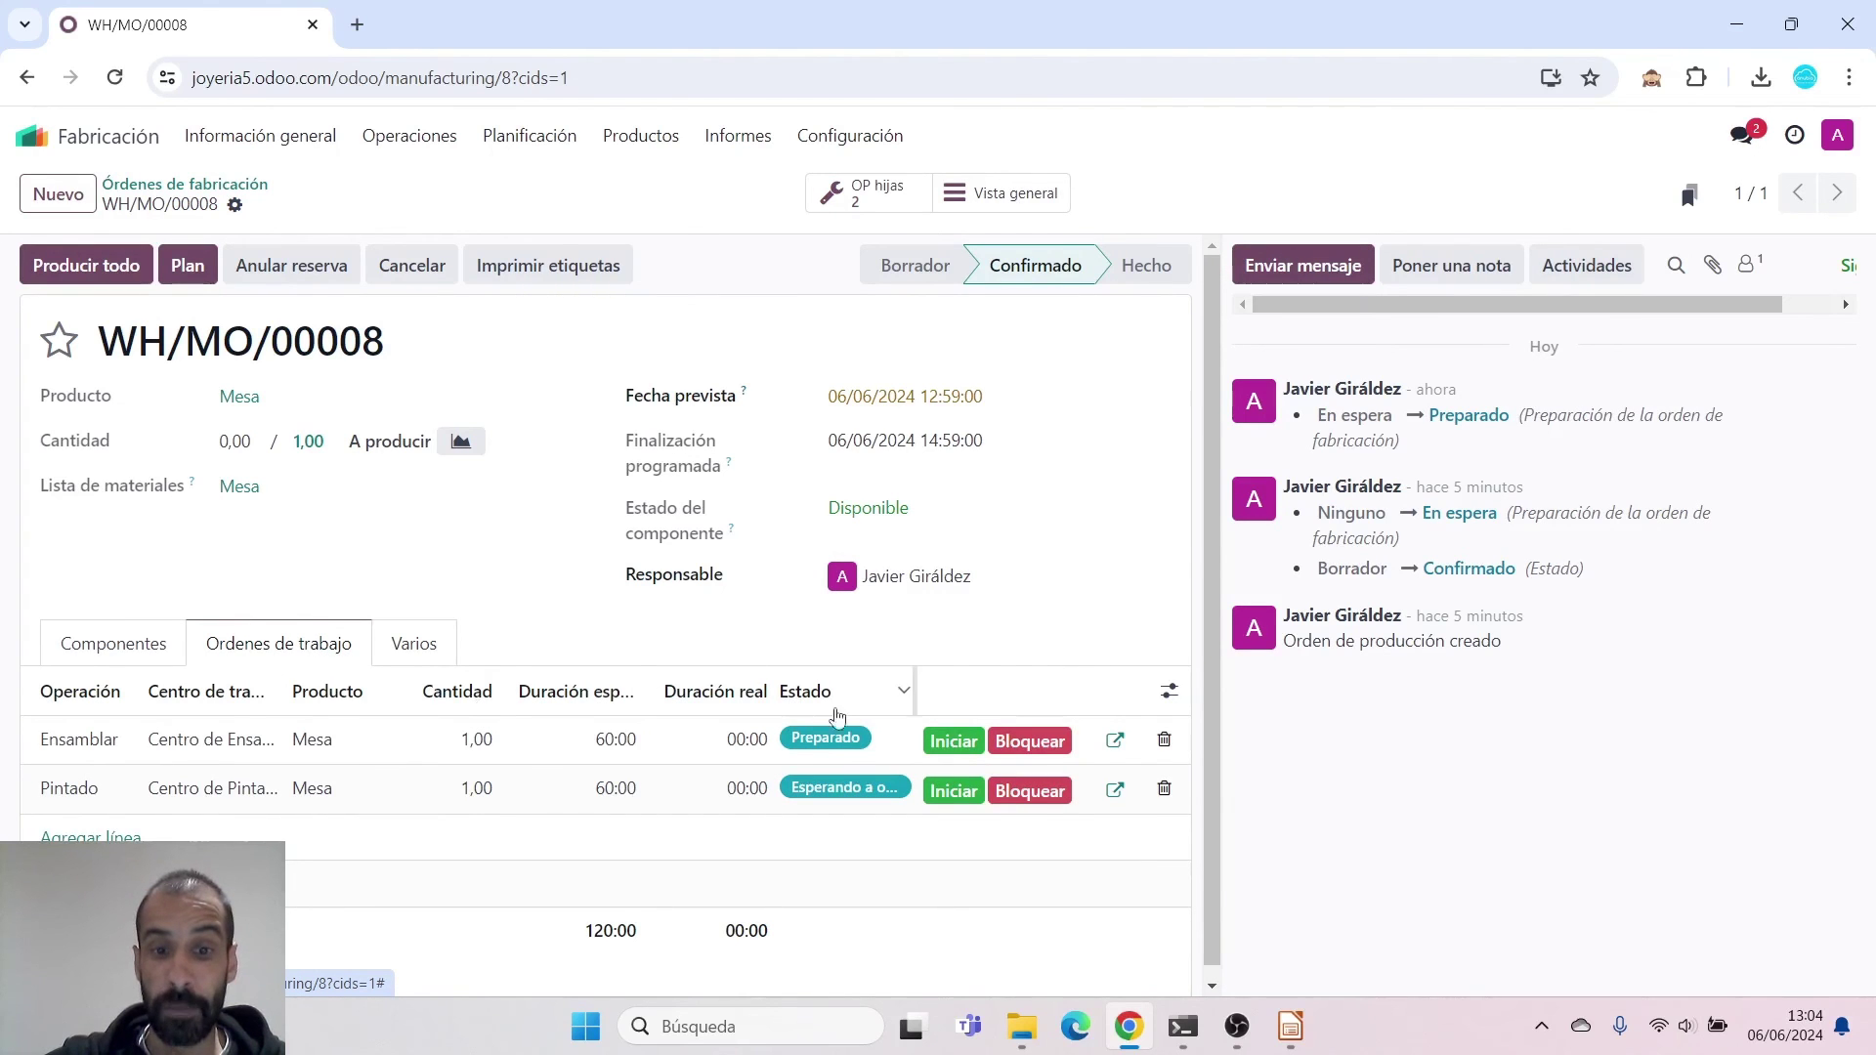
pyautogui.moveTo(916, 694); pyautogui.dragTo(1055, 689)
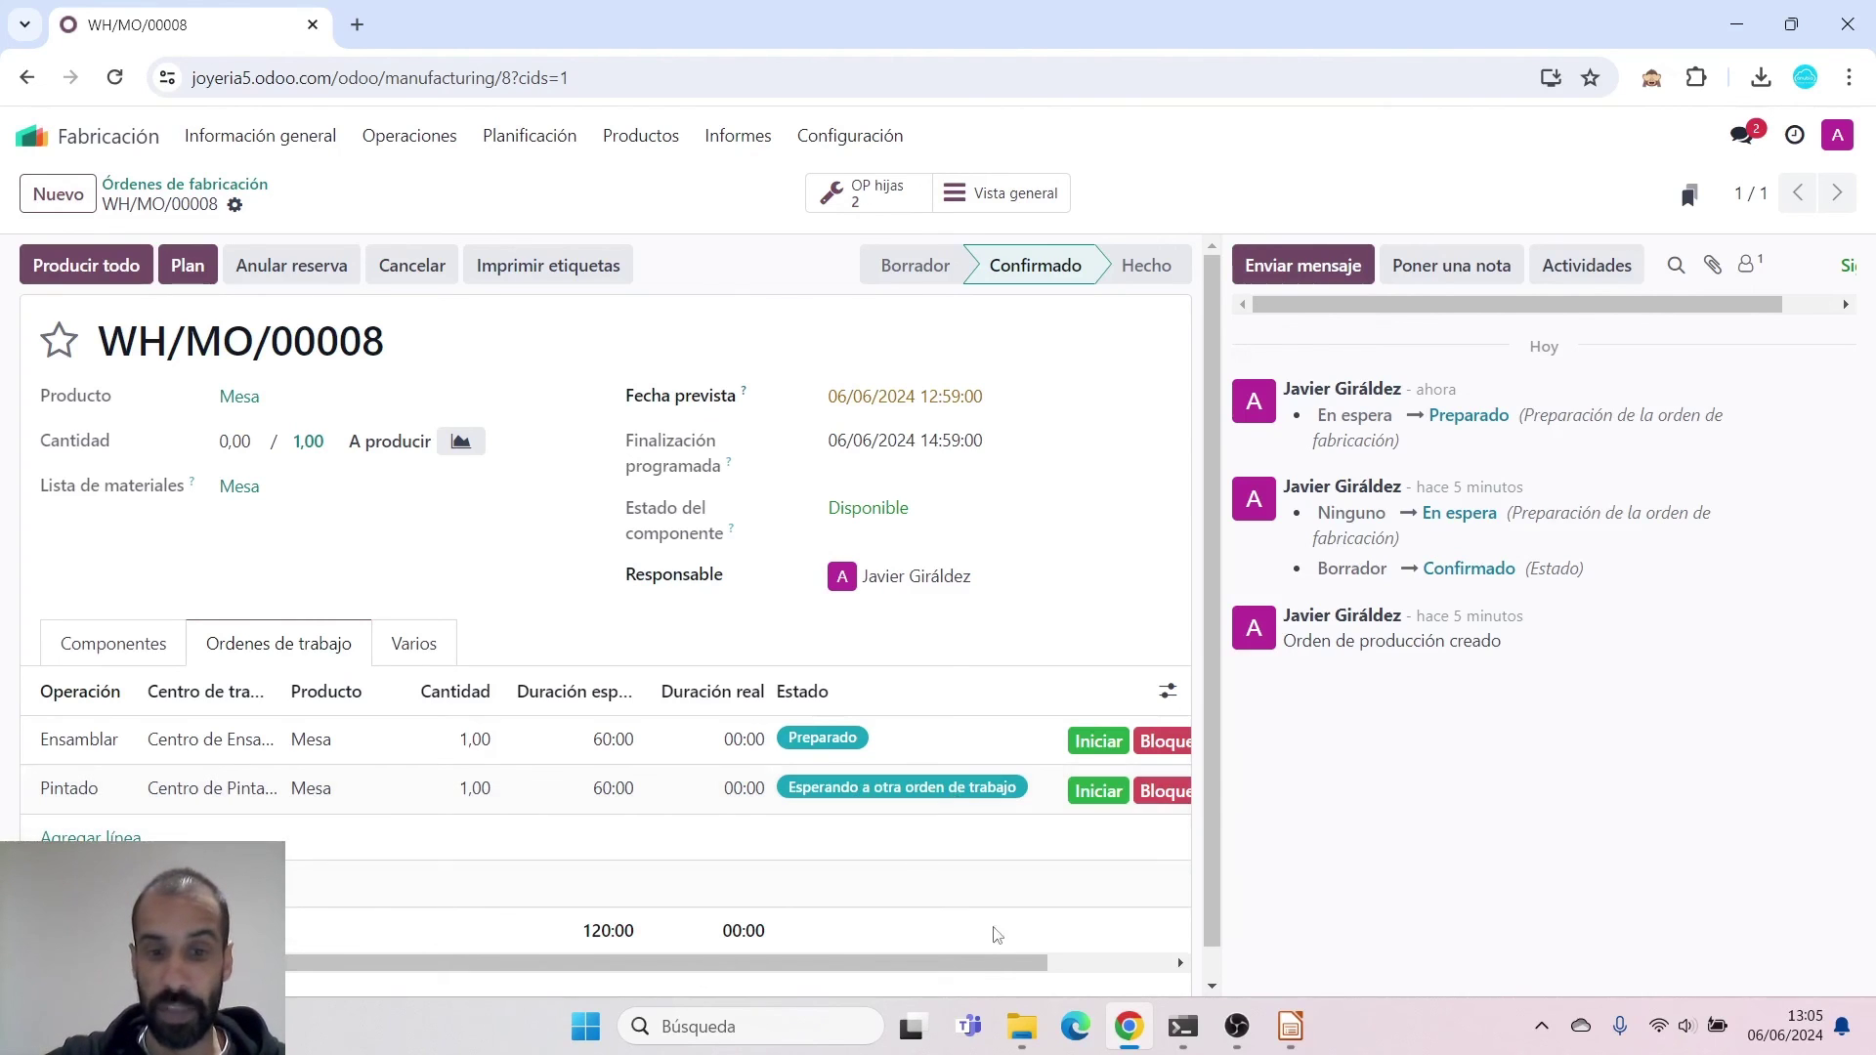
pyautogui.click(1103, 745)
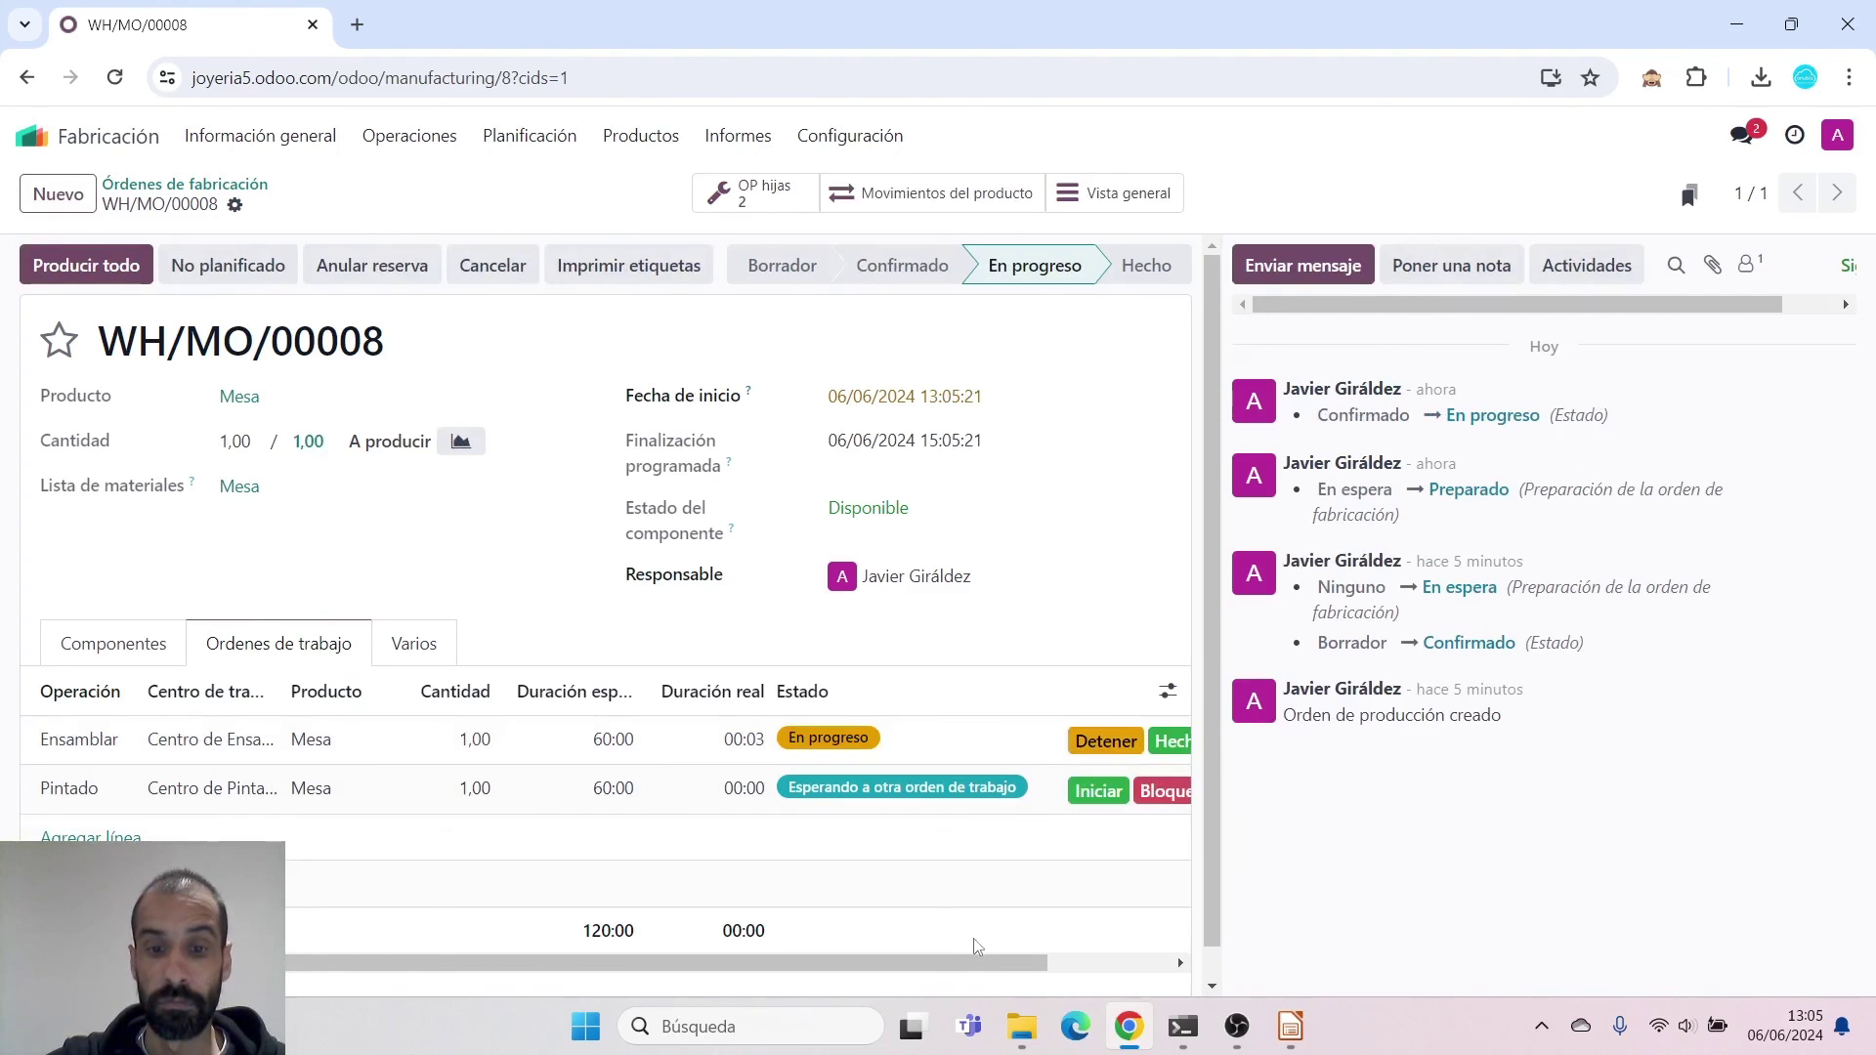
pyautogui.hscroll(2, 1095, 747)
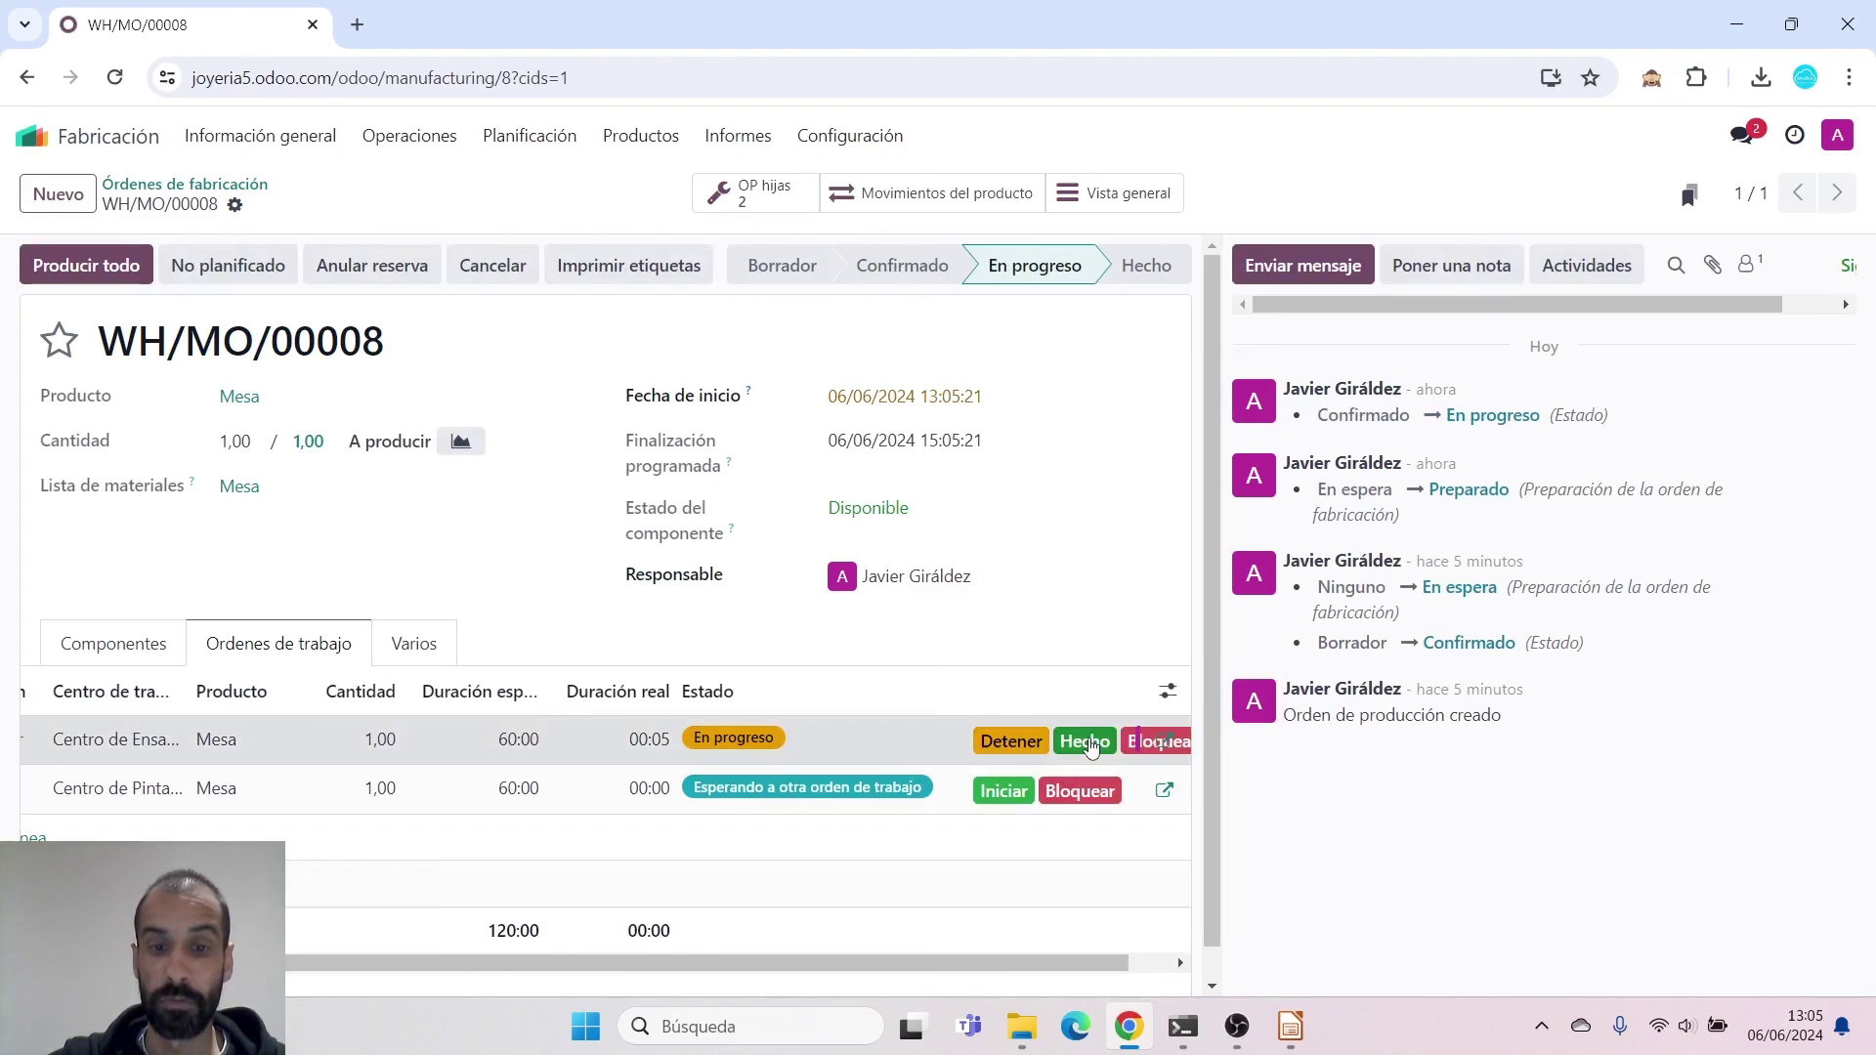
pyautogui.click(1085, 742)
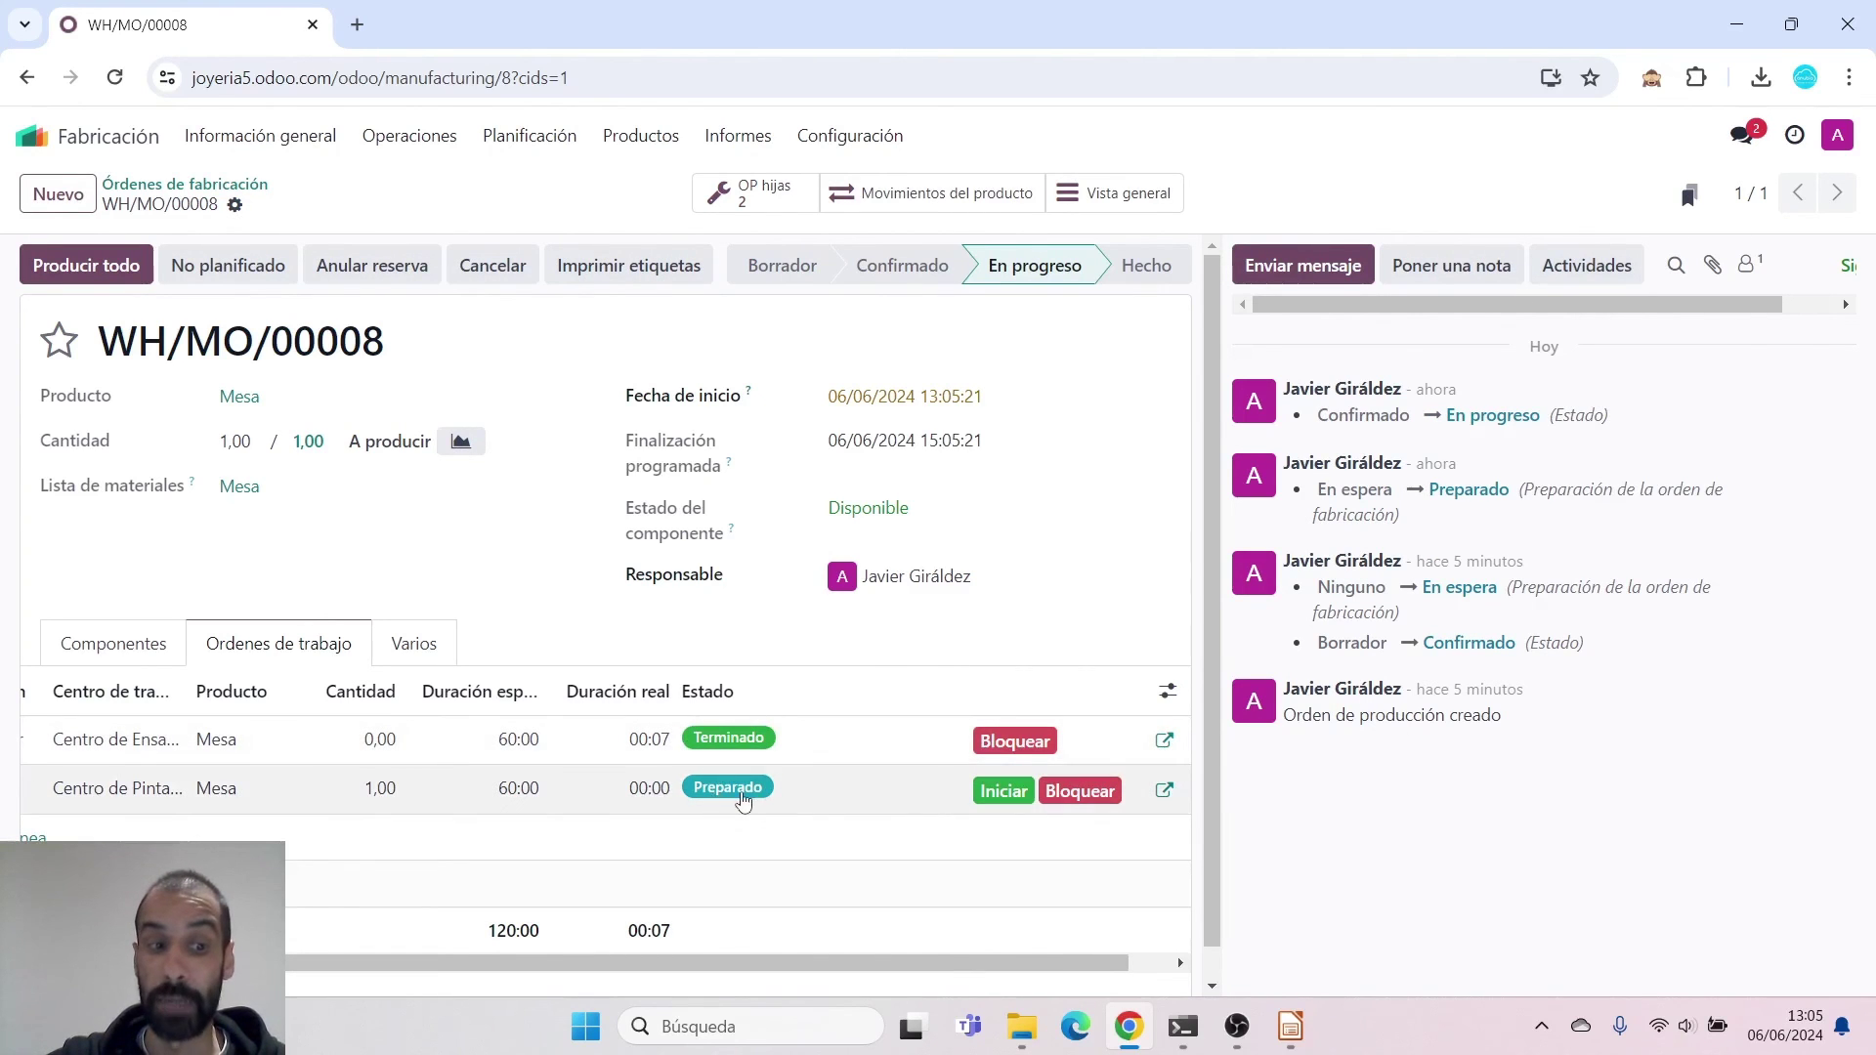
# Start the Pintado work order of the Mesa manufacturing order and mark it as done
pyautogui.hscroll(2, 799, 967)
pyautogui.click(950, 791)
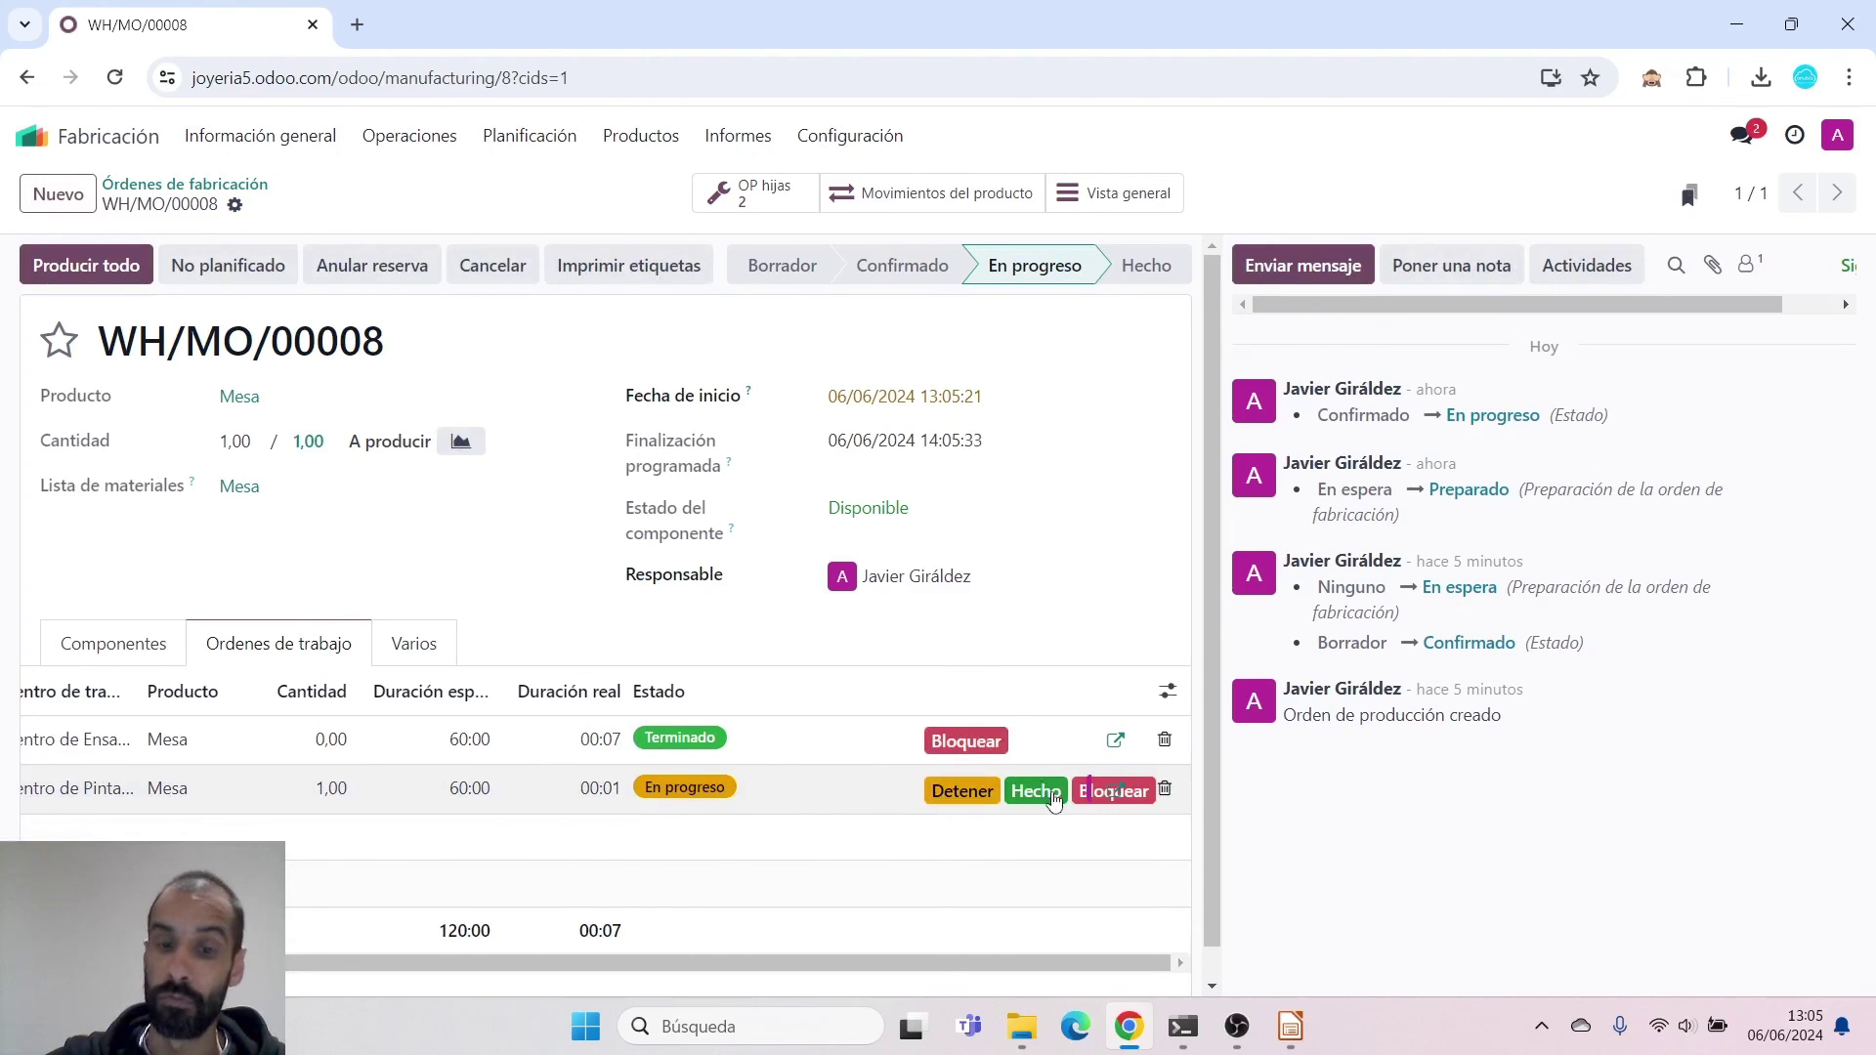
pyautogui.click(1052, 796)
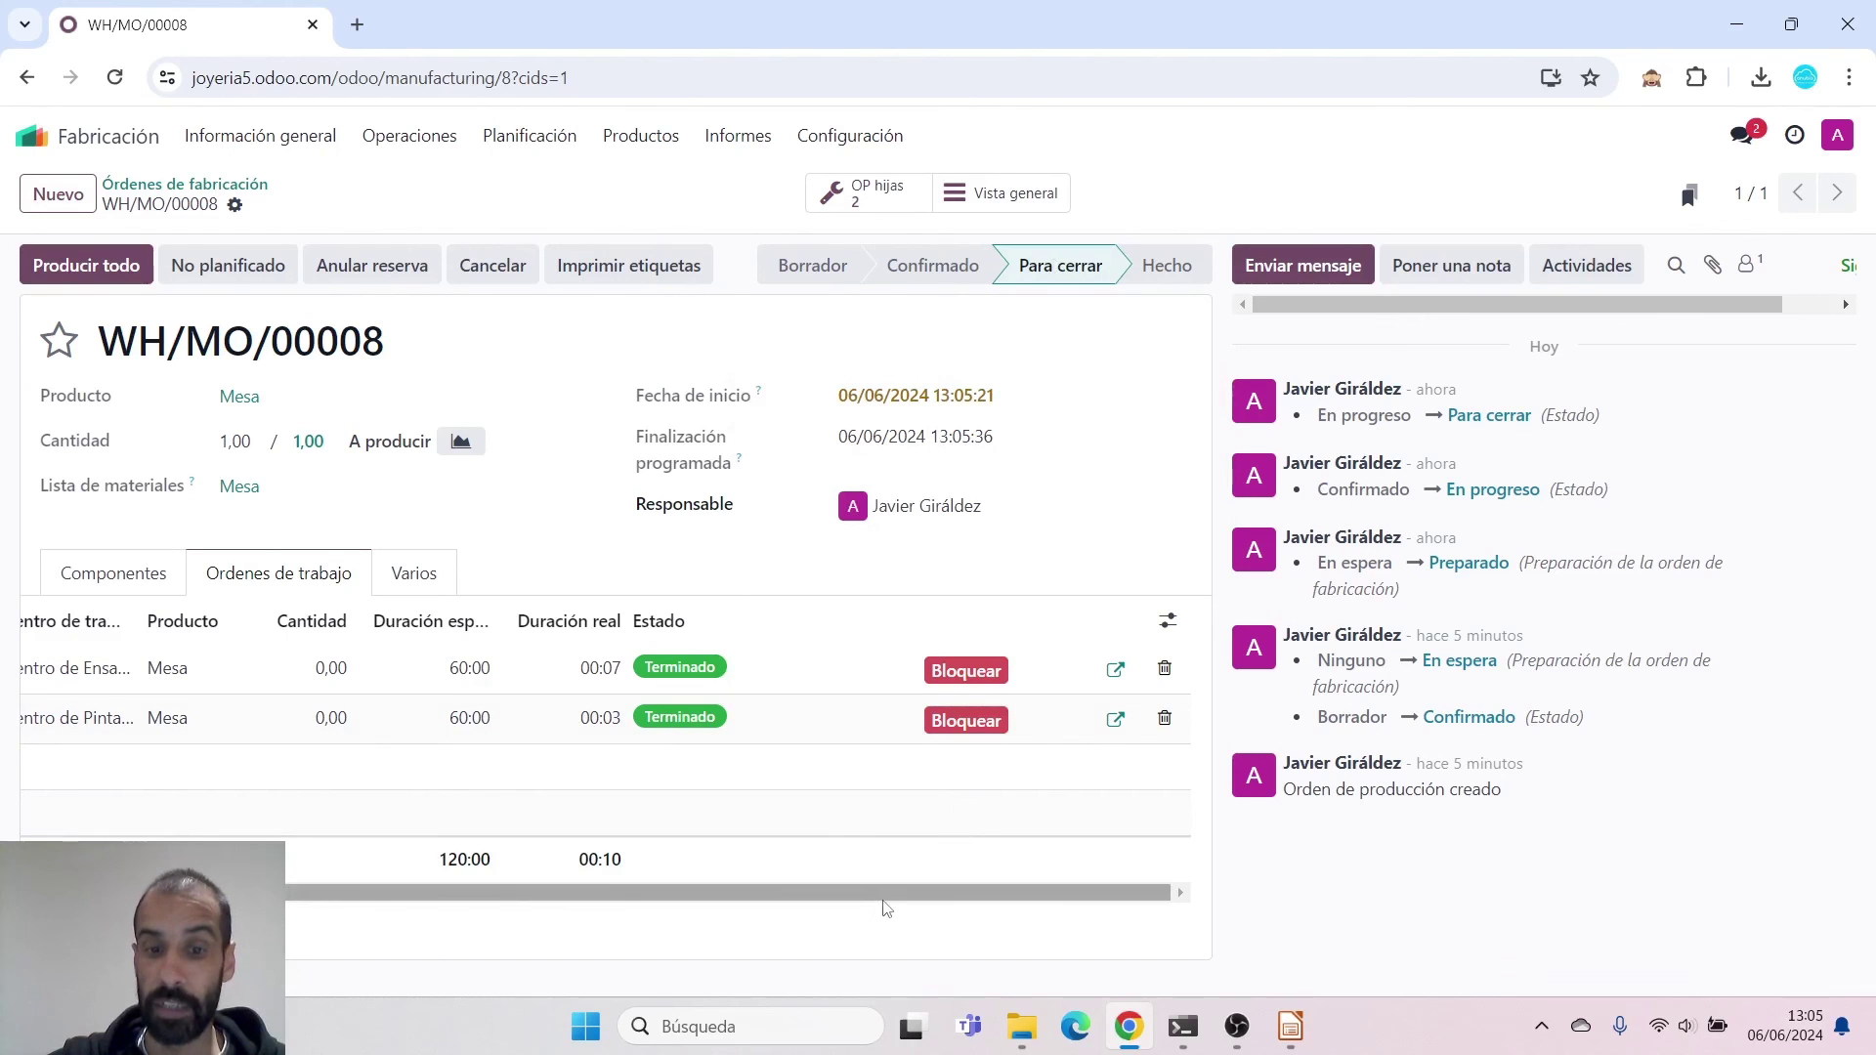
# Check the Mesa order's components and produce the entire order, accepting the consumption differences for Tabla, Patas, Tornillos and Pintura
pyautogui.click(151, 574)
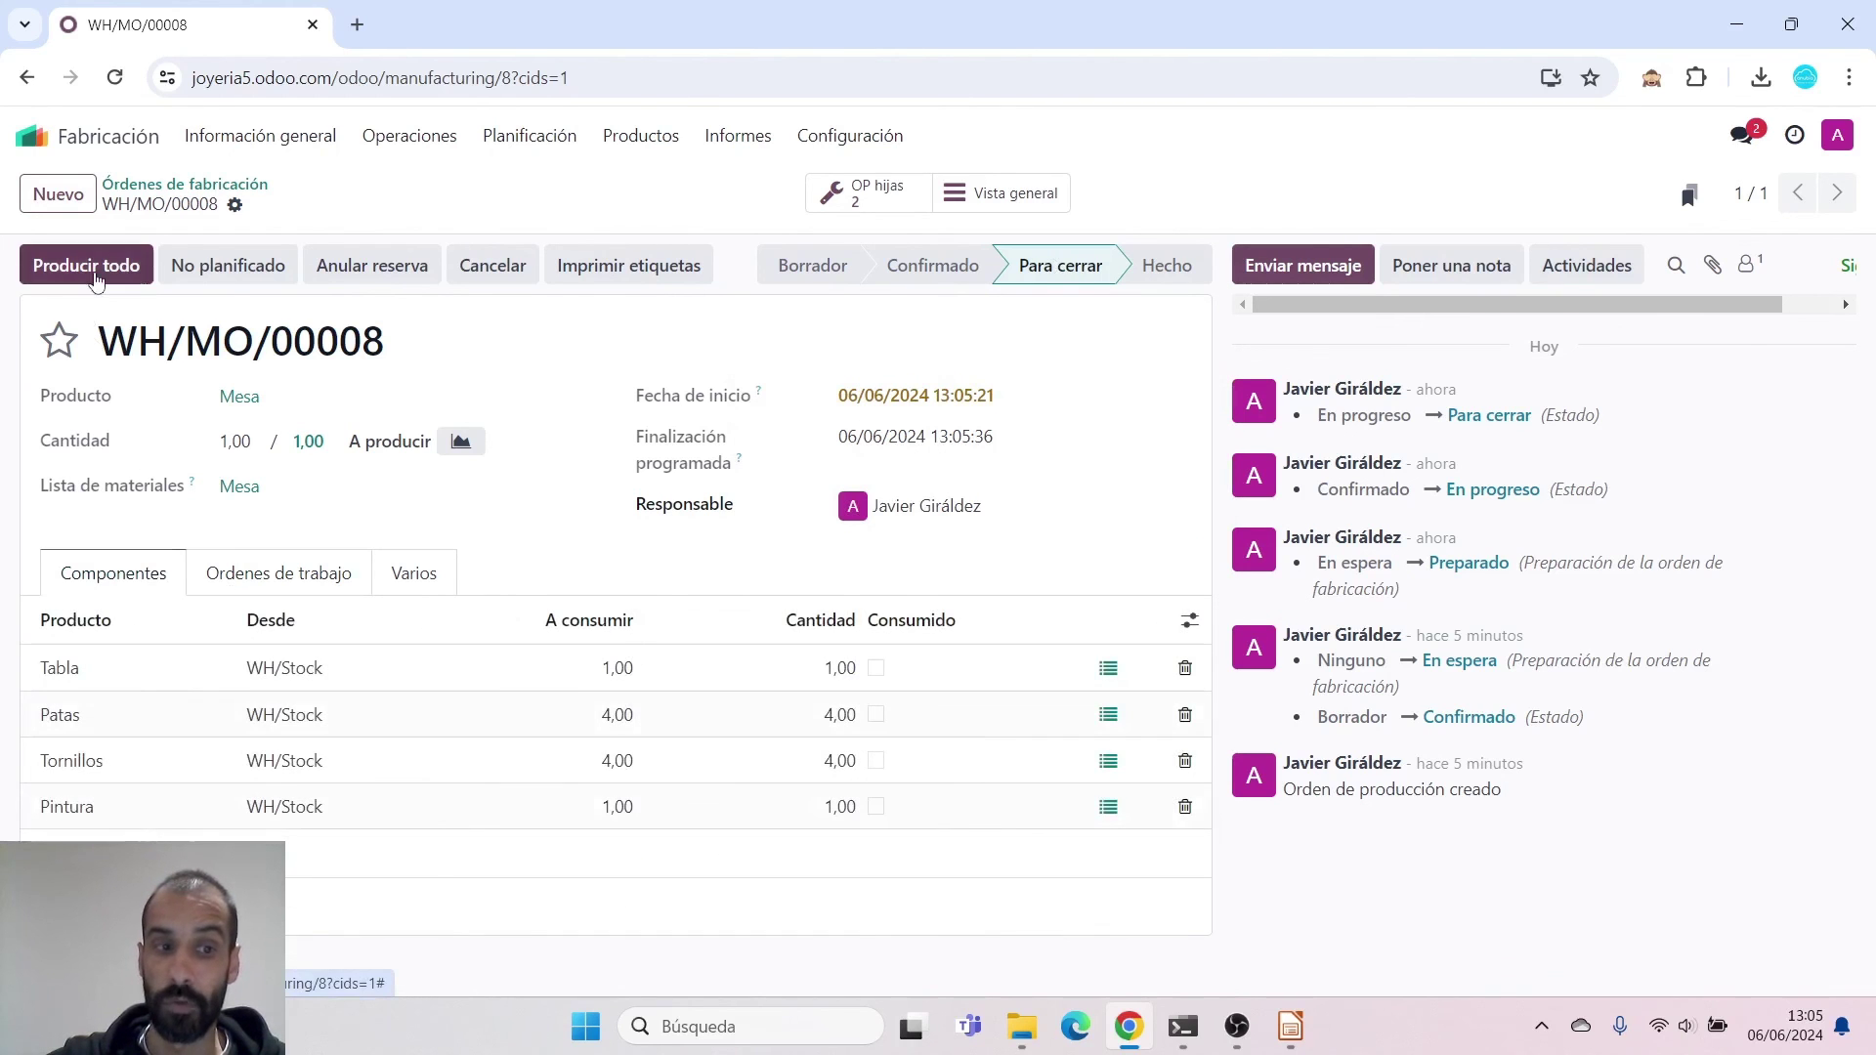
pyautogui.click(94, 272)
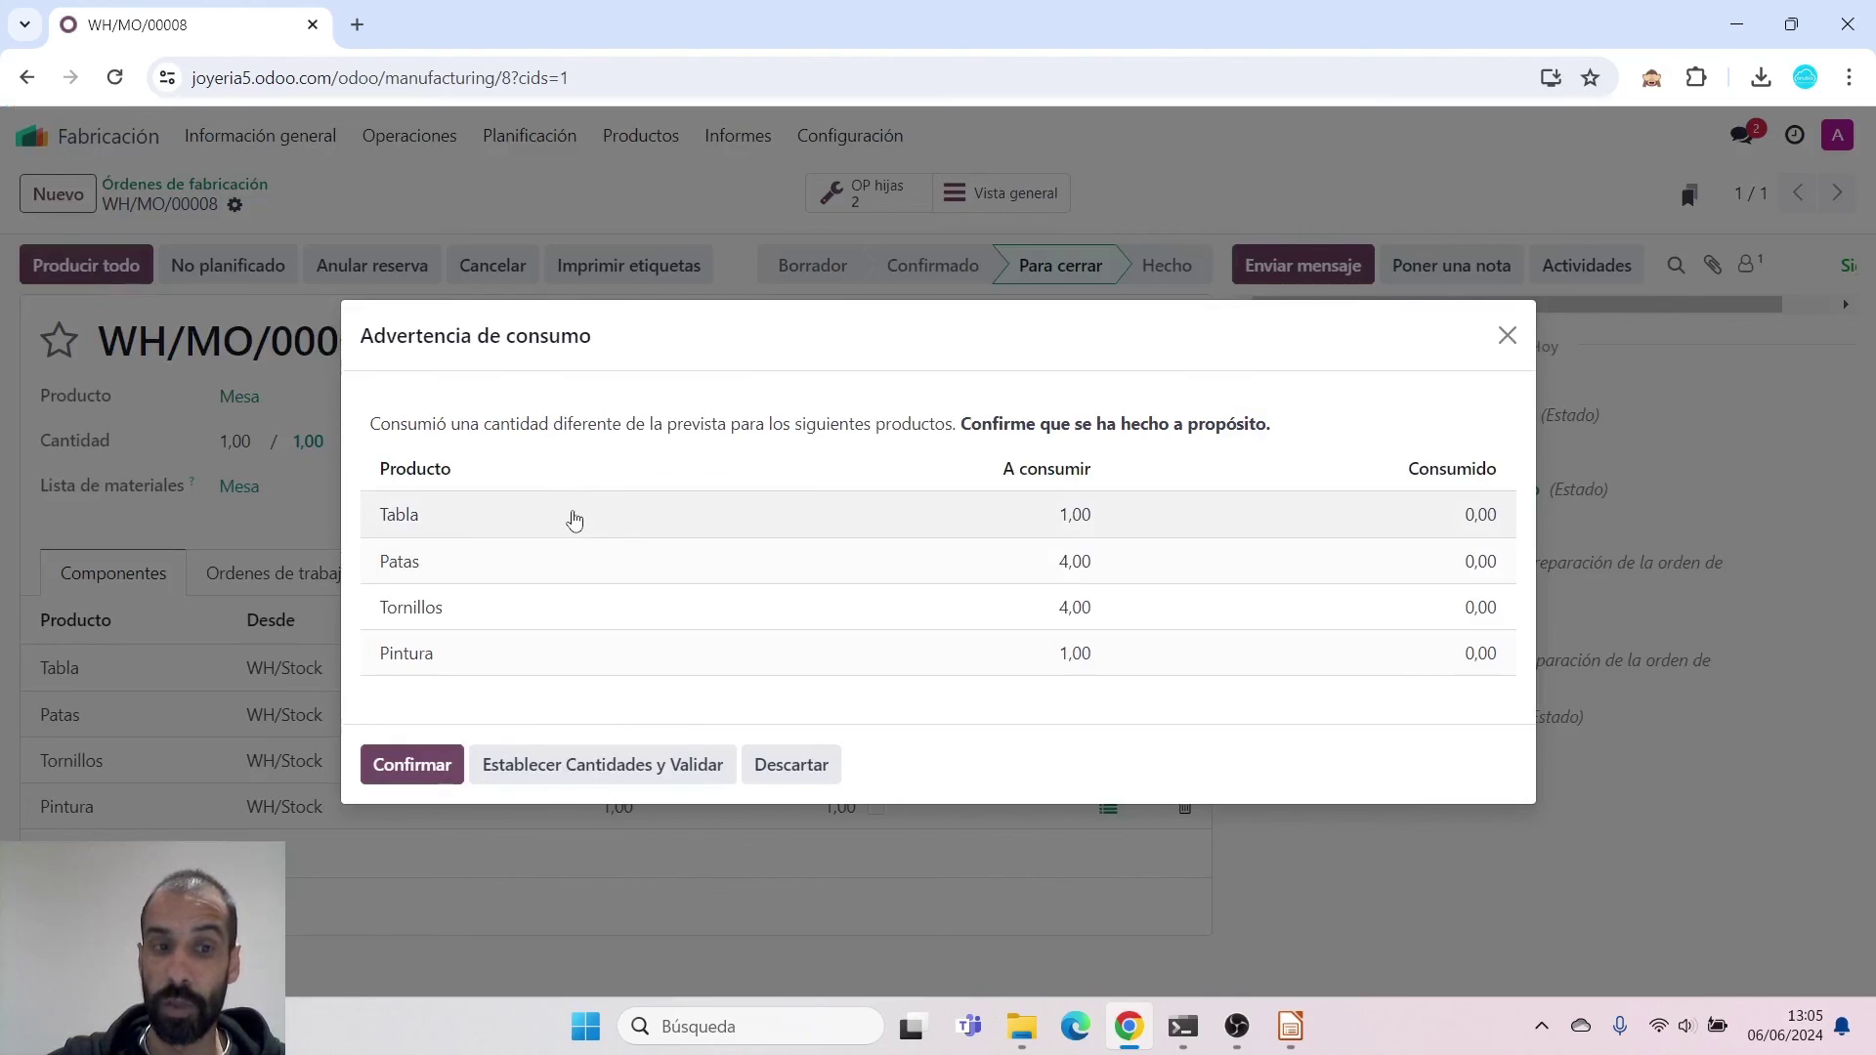
pyautogui.click(433, 772)
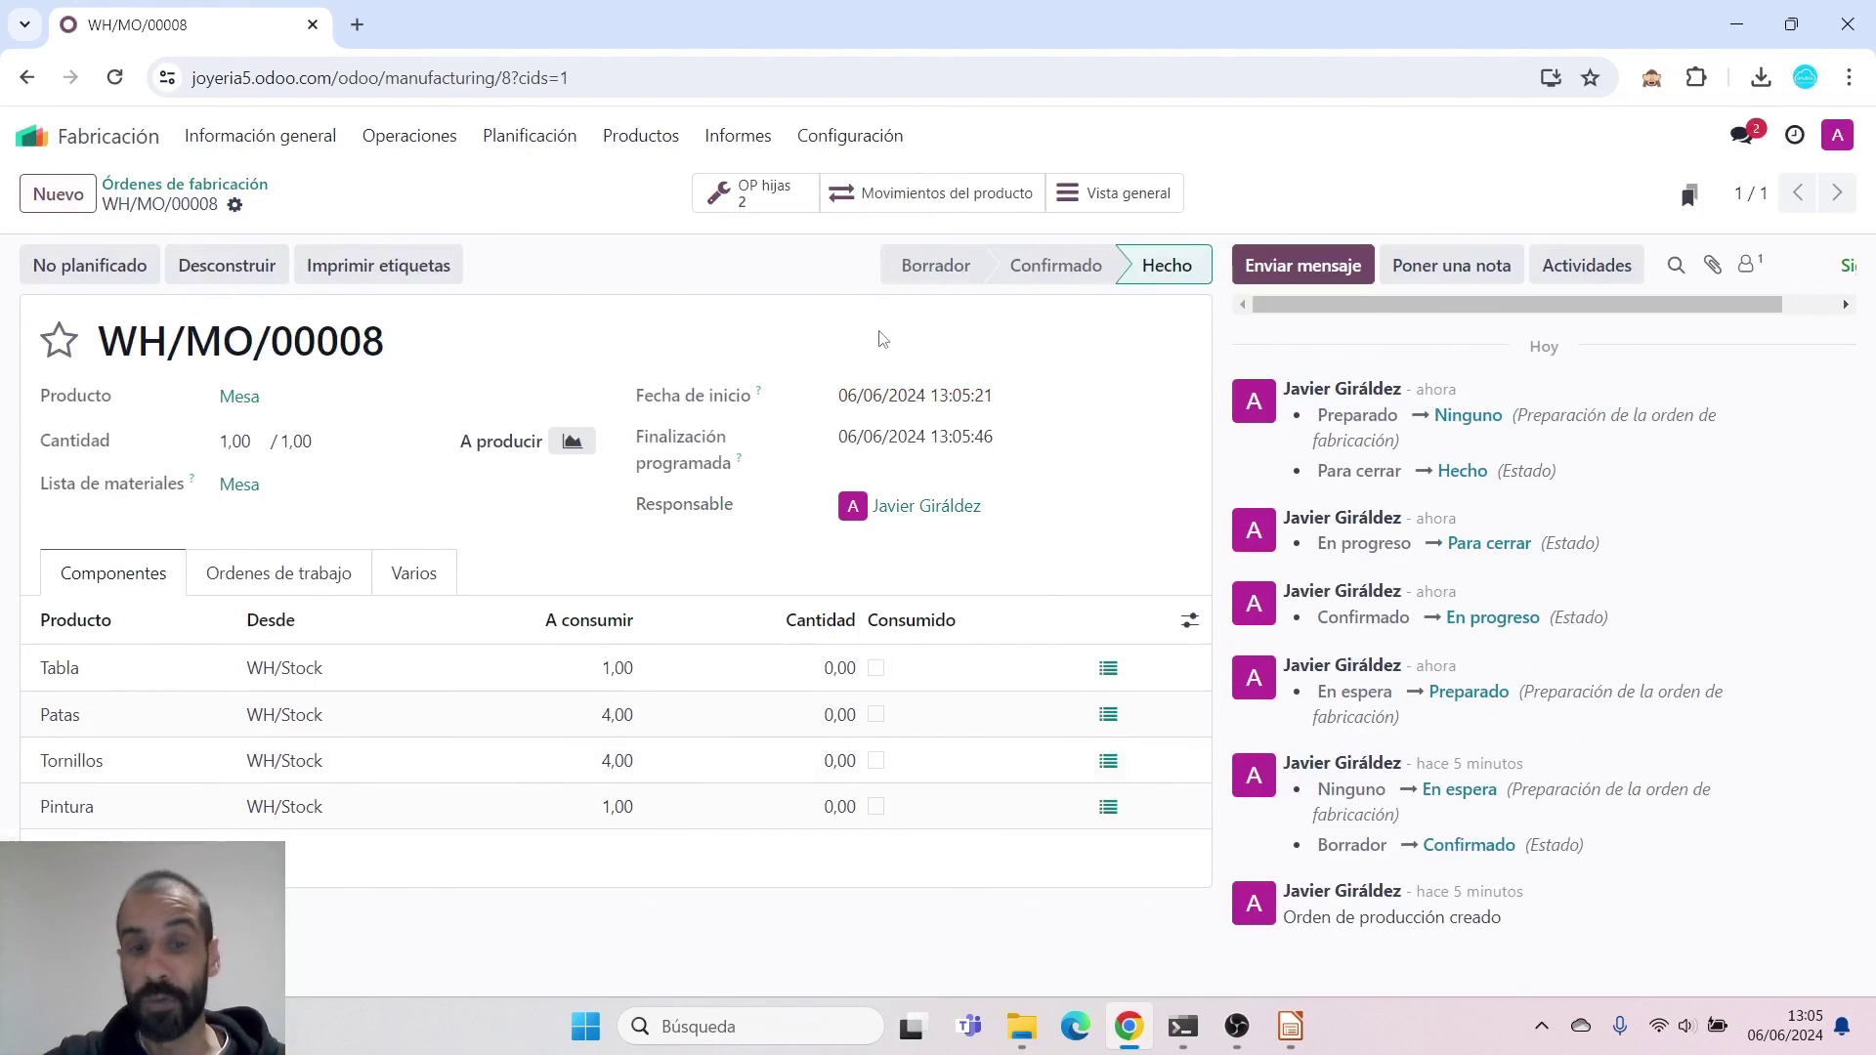